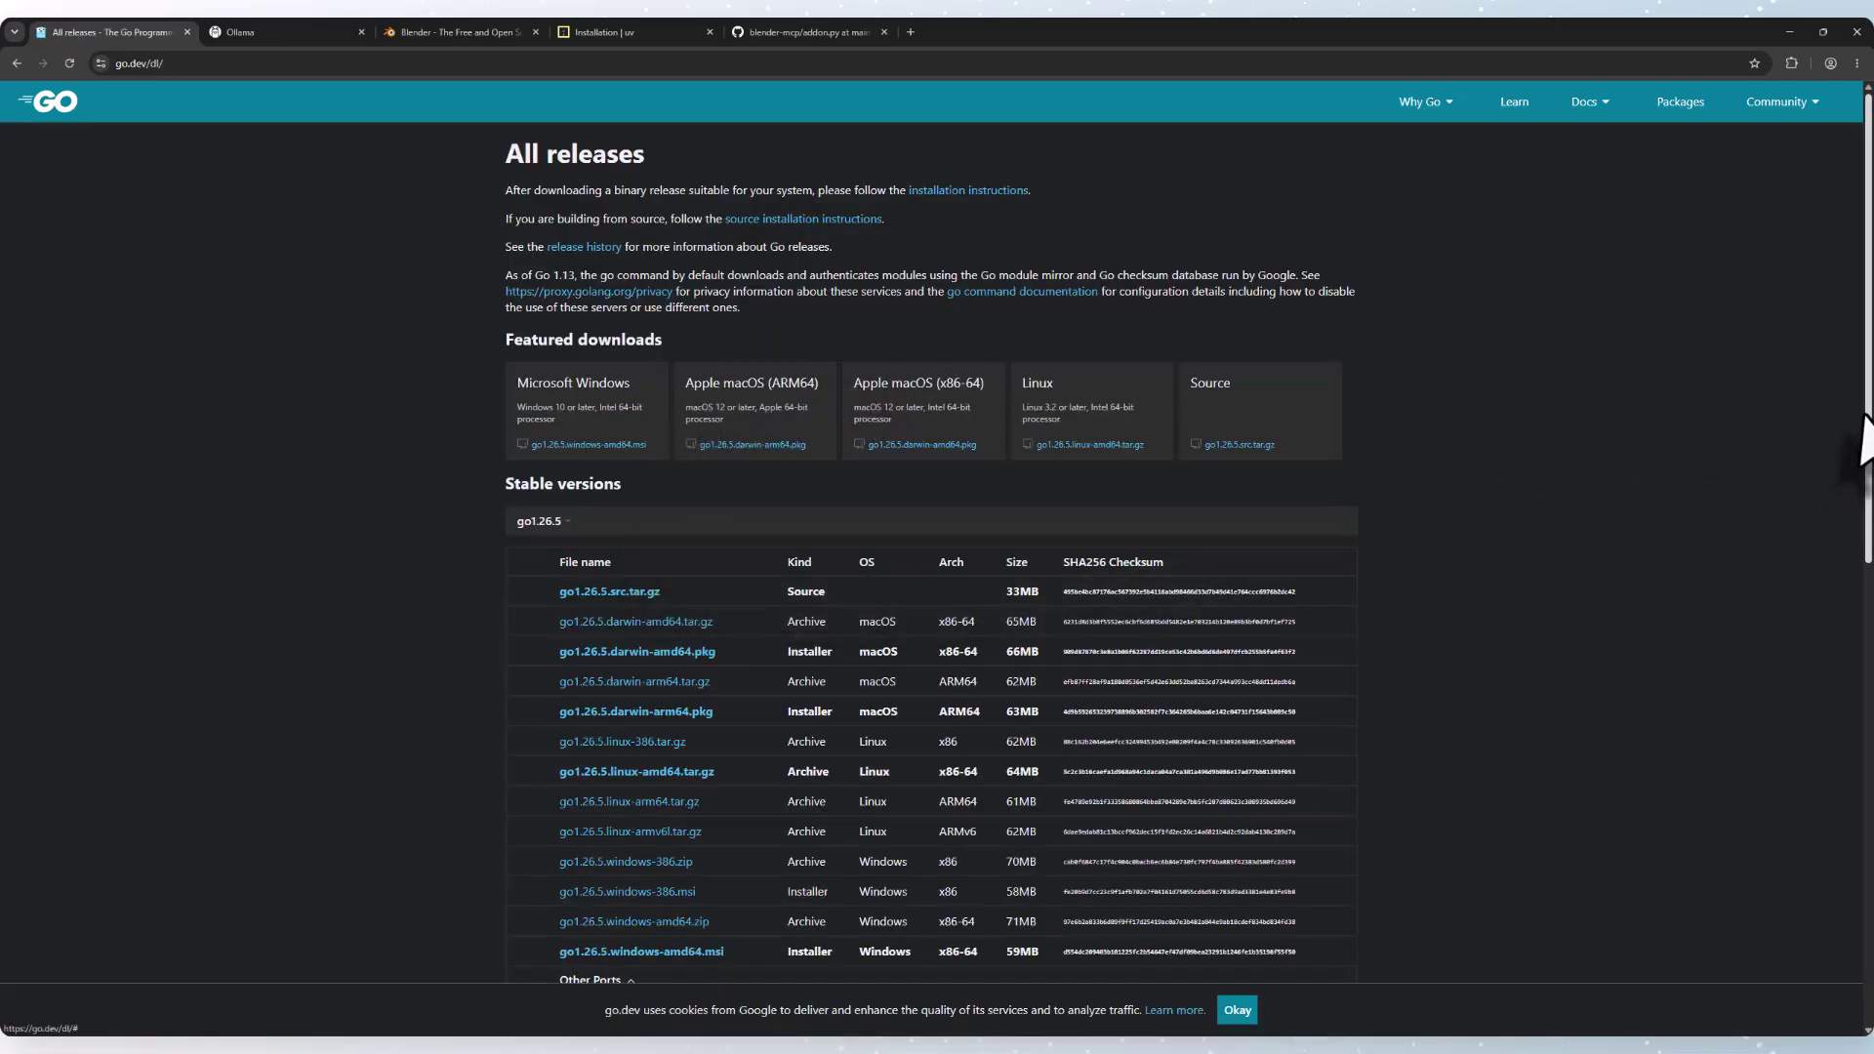
Review the stable Go releases, and check the installed Go version by running "go version" in Command Prompt.
{"action": "scroll", "coordinate": [1835, 449], "scroll_direction": "down", "scroll_amount": 2}
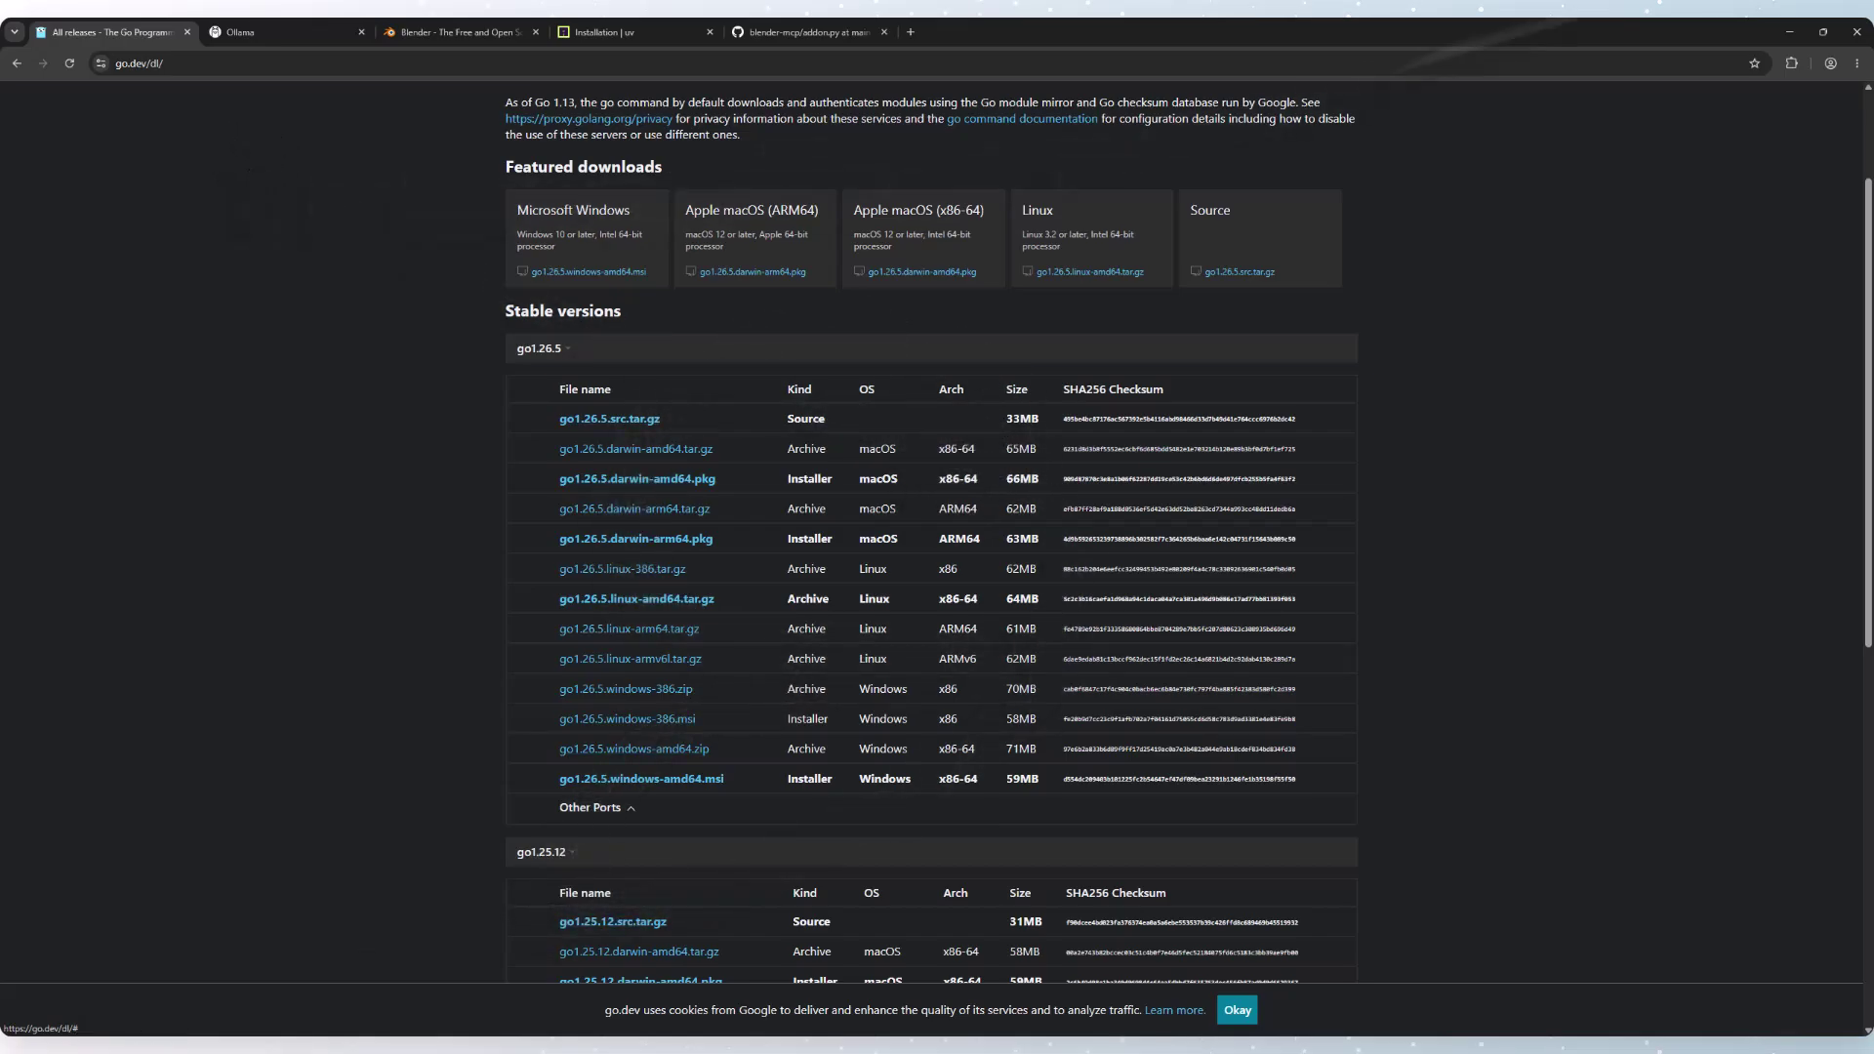
{"action": "left_click", "coordinate": [1790, 32]}
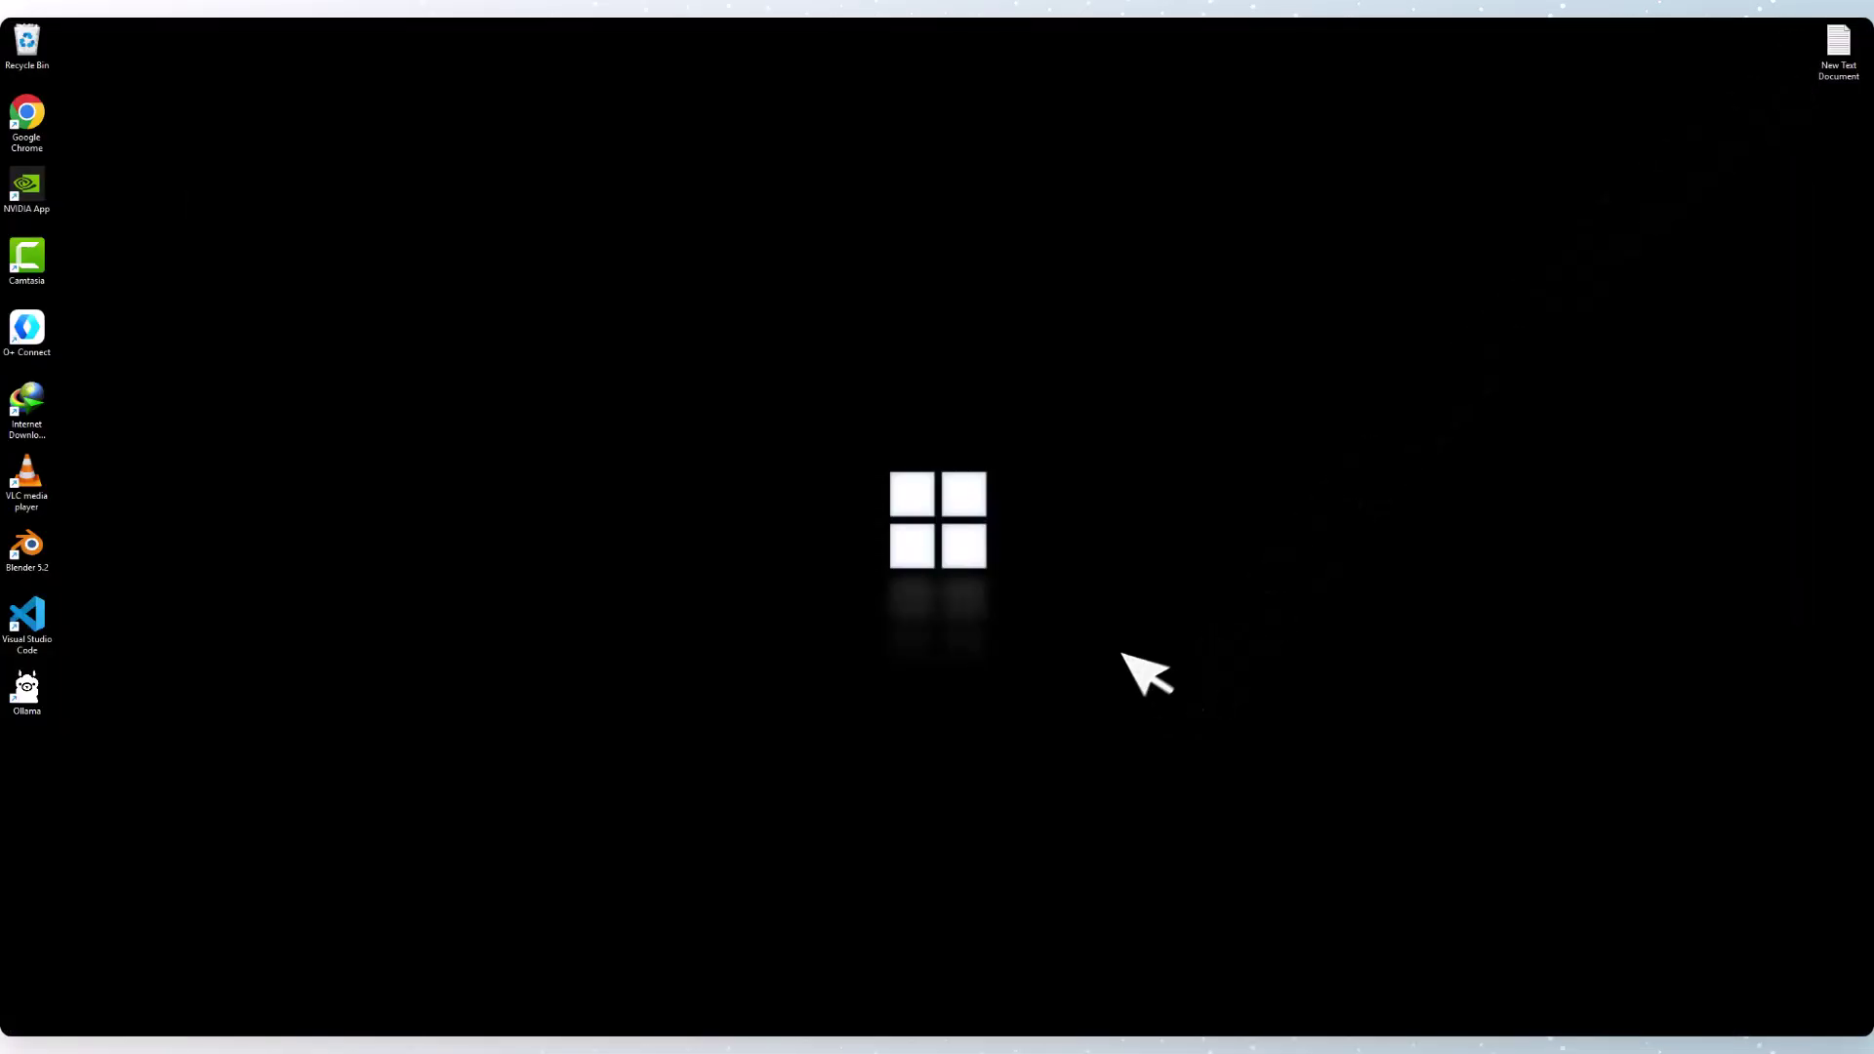
{"action": "left_click", "coordinate": [808, 1032]}
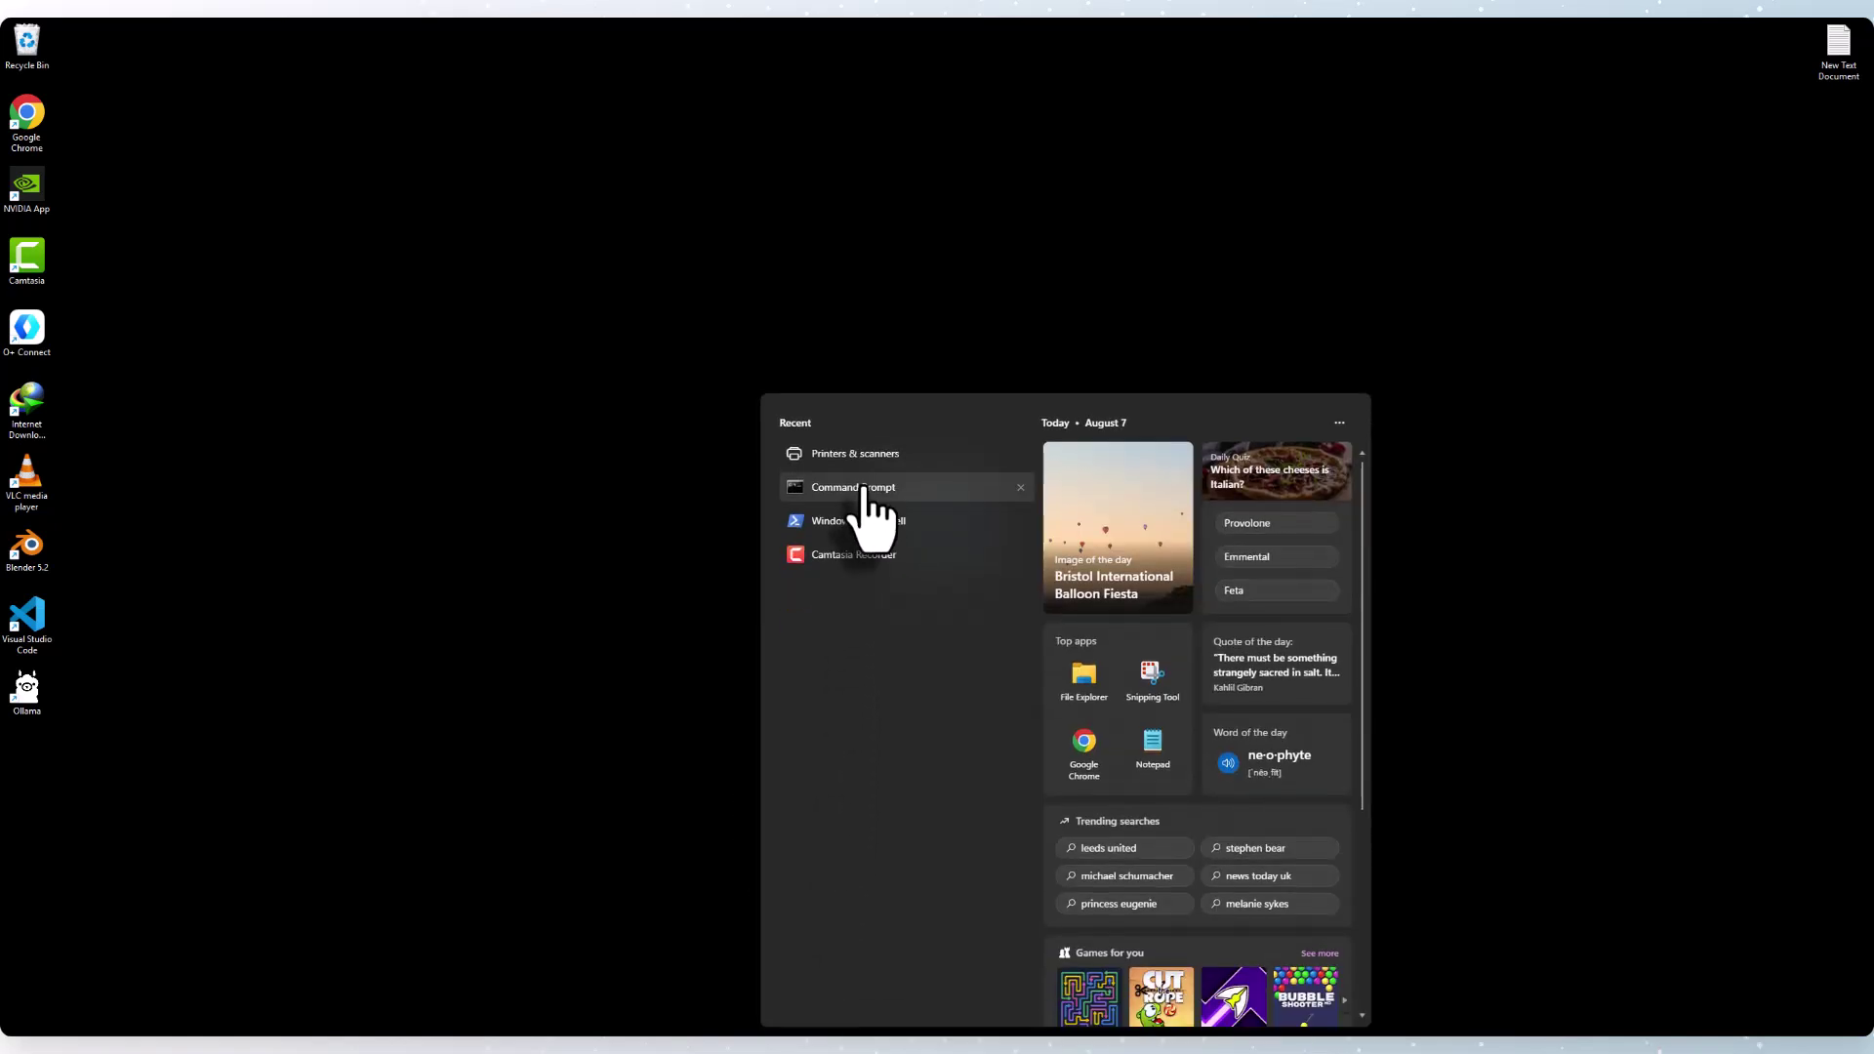
{"action": "left_click", "coordinate": [864, 491]}
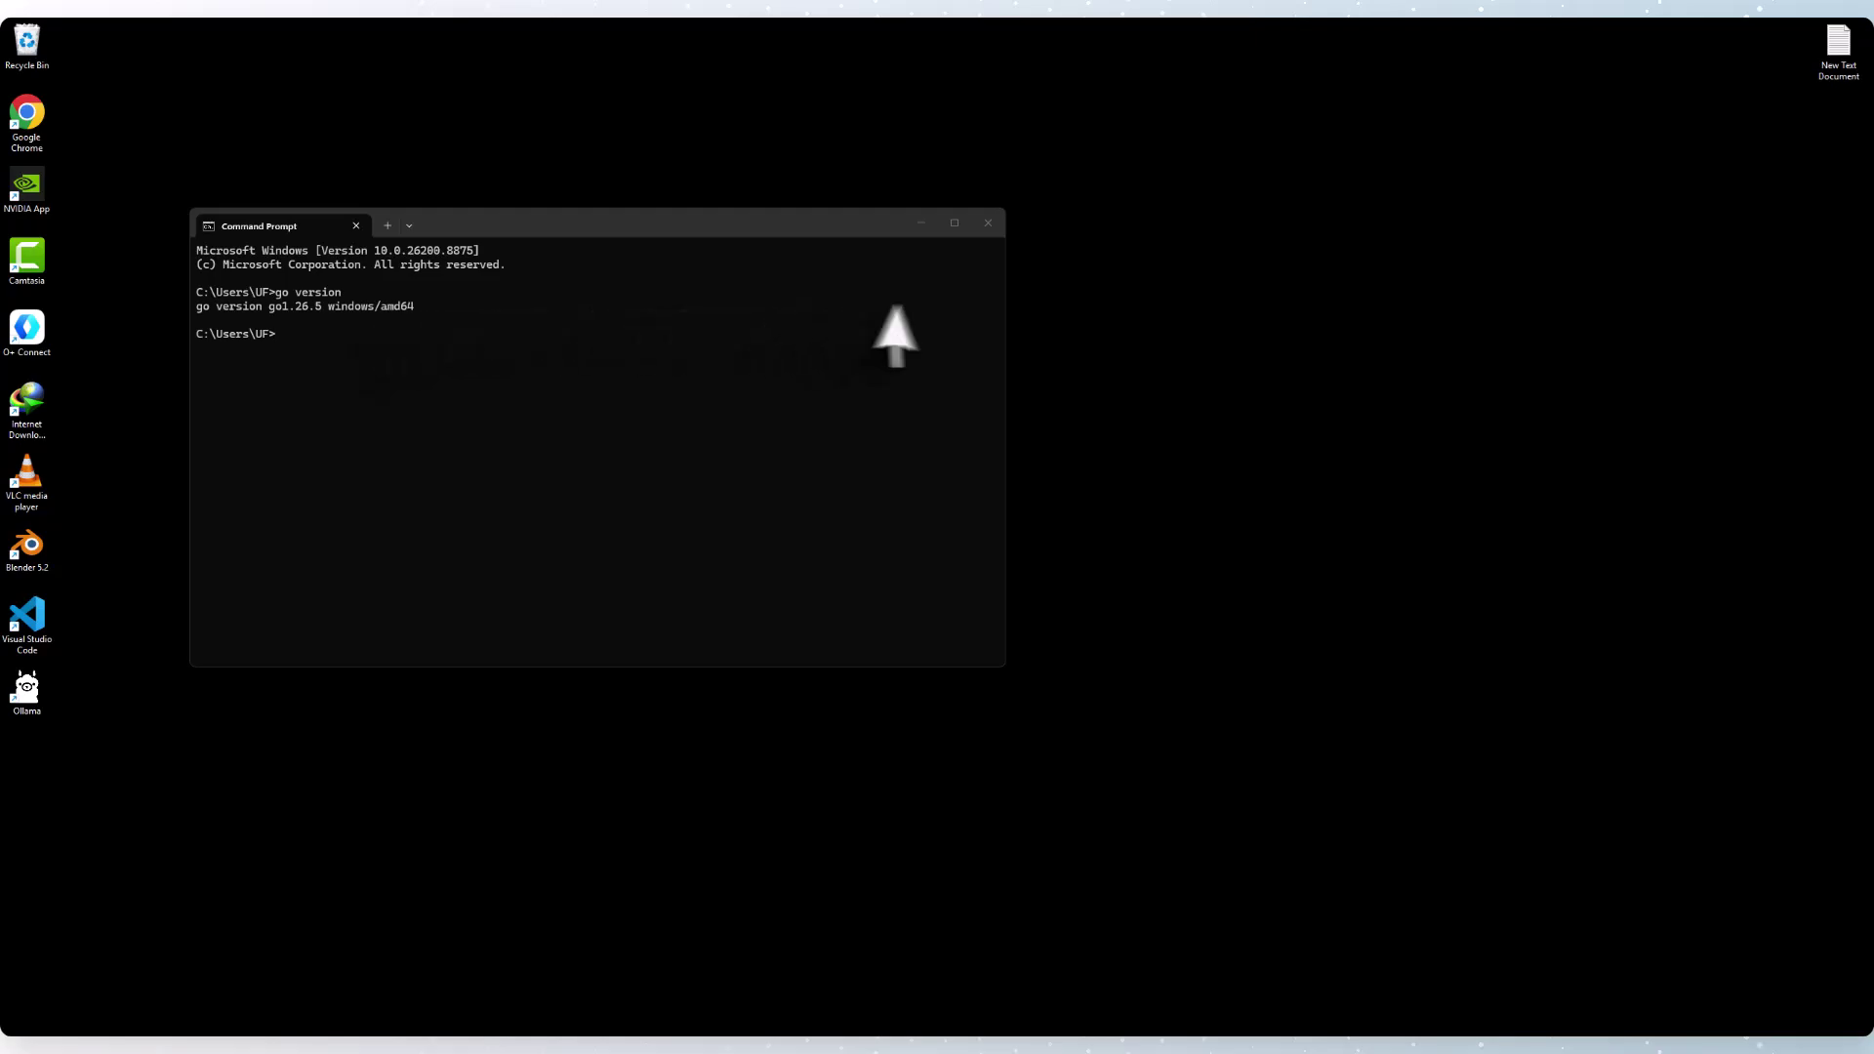
{"action": "left_click", "coordinate": [982, 228]}
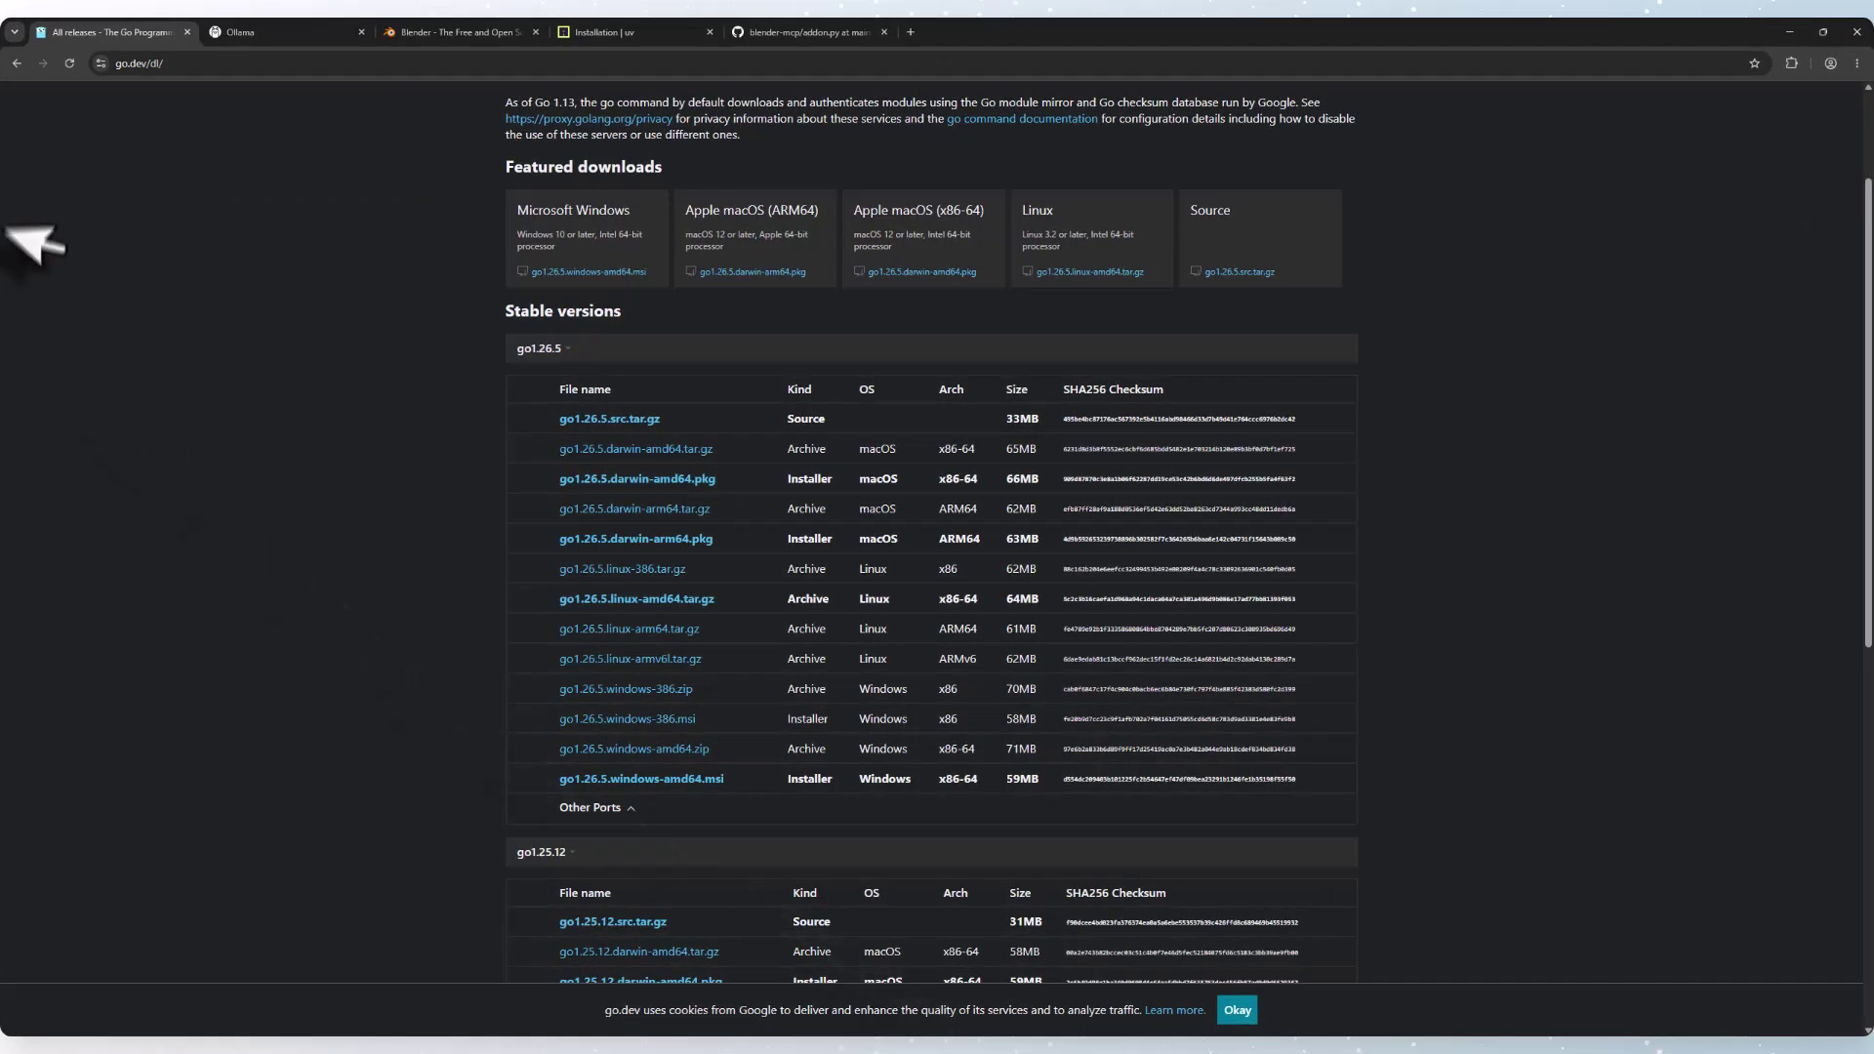
View the Ollama home page and check the desktop for the Ollama shortcut.
{"action": "left_click", "coordinate": [283, 32]}
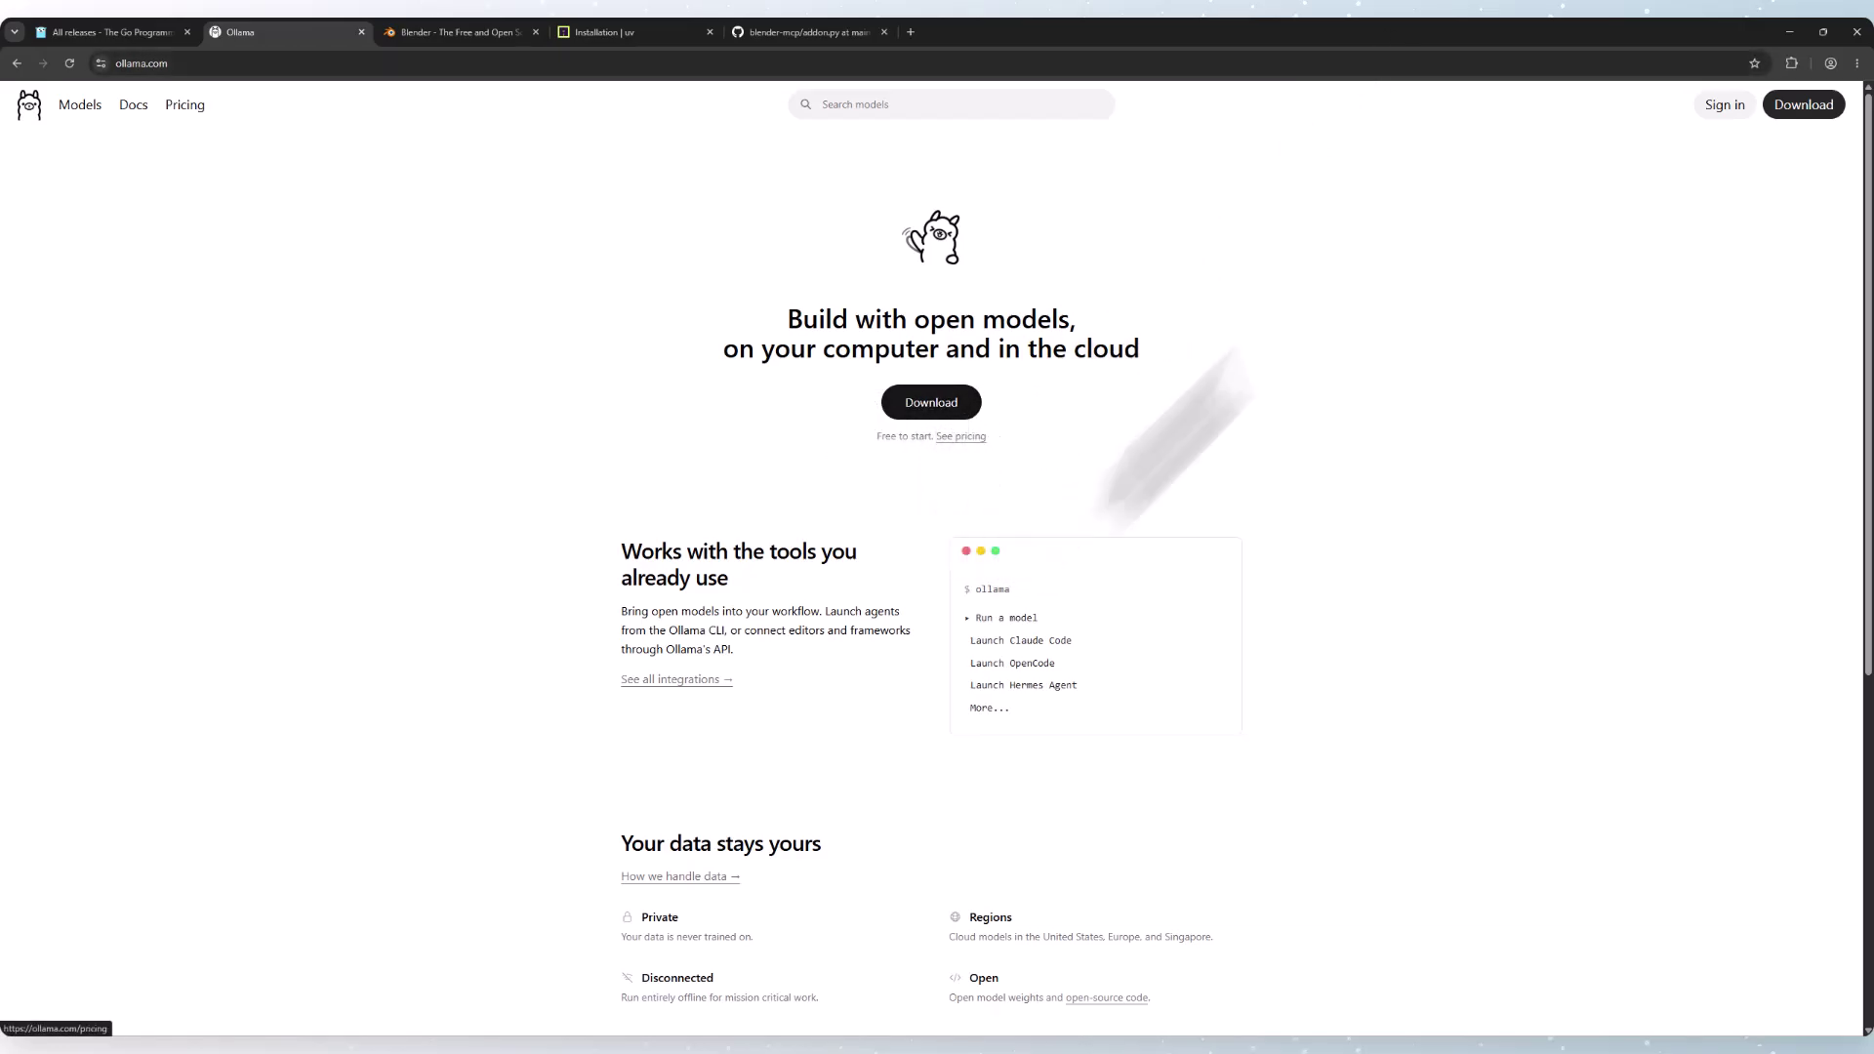
{"action": "left_click", "coordinate": [1789, 32]}
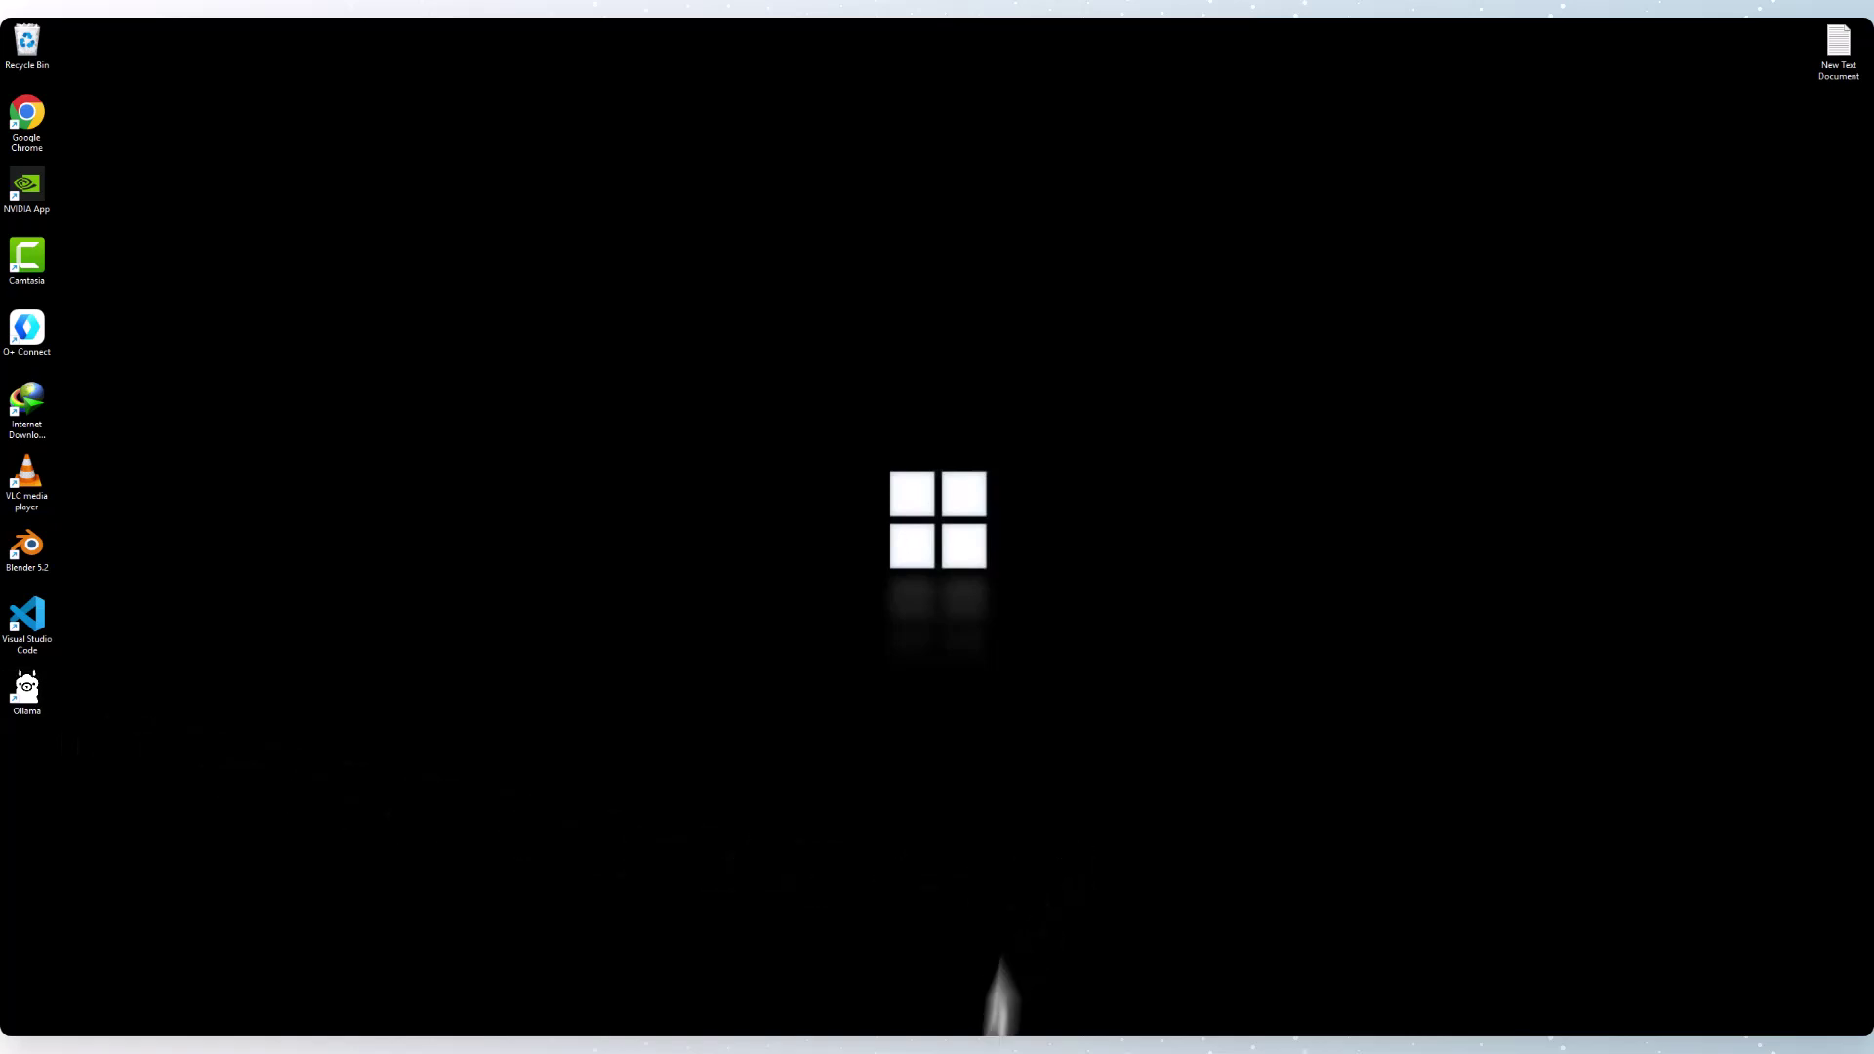
{"action": "left_click", "coordinate": [1006, 1044]}
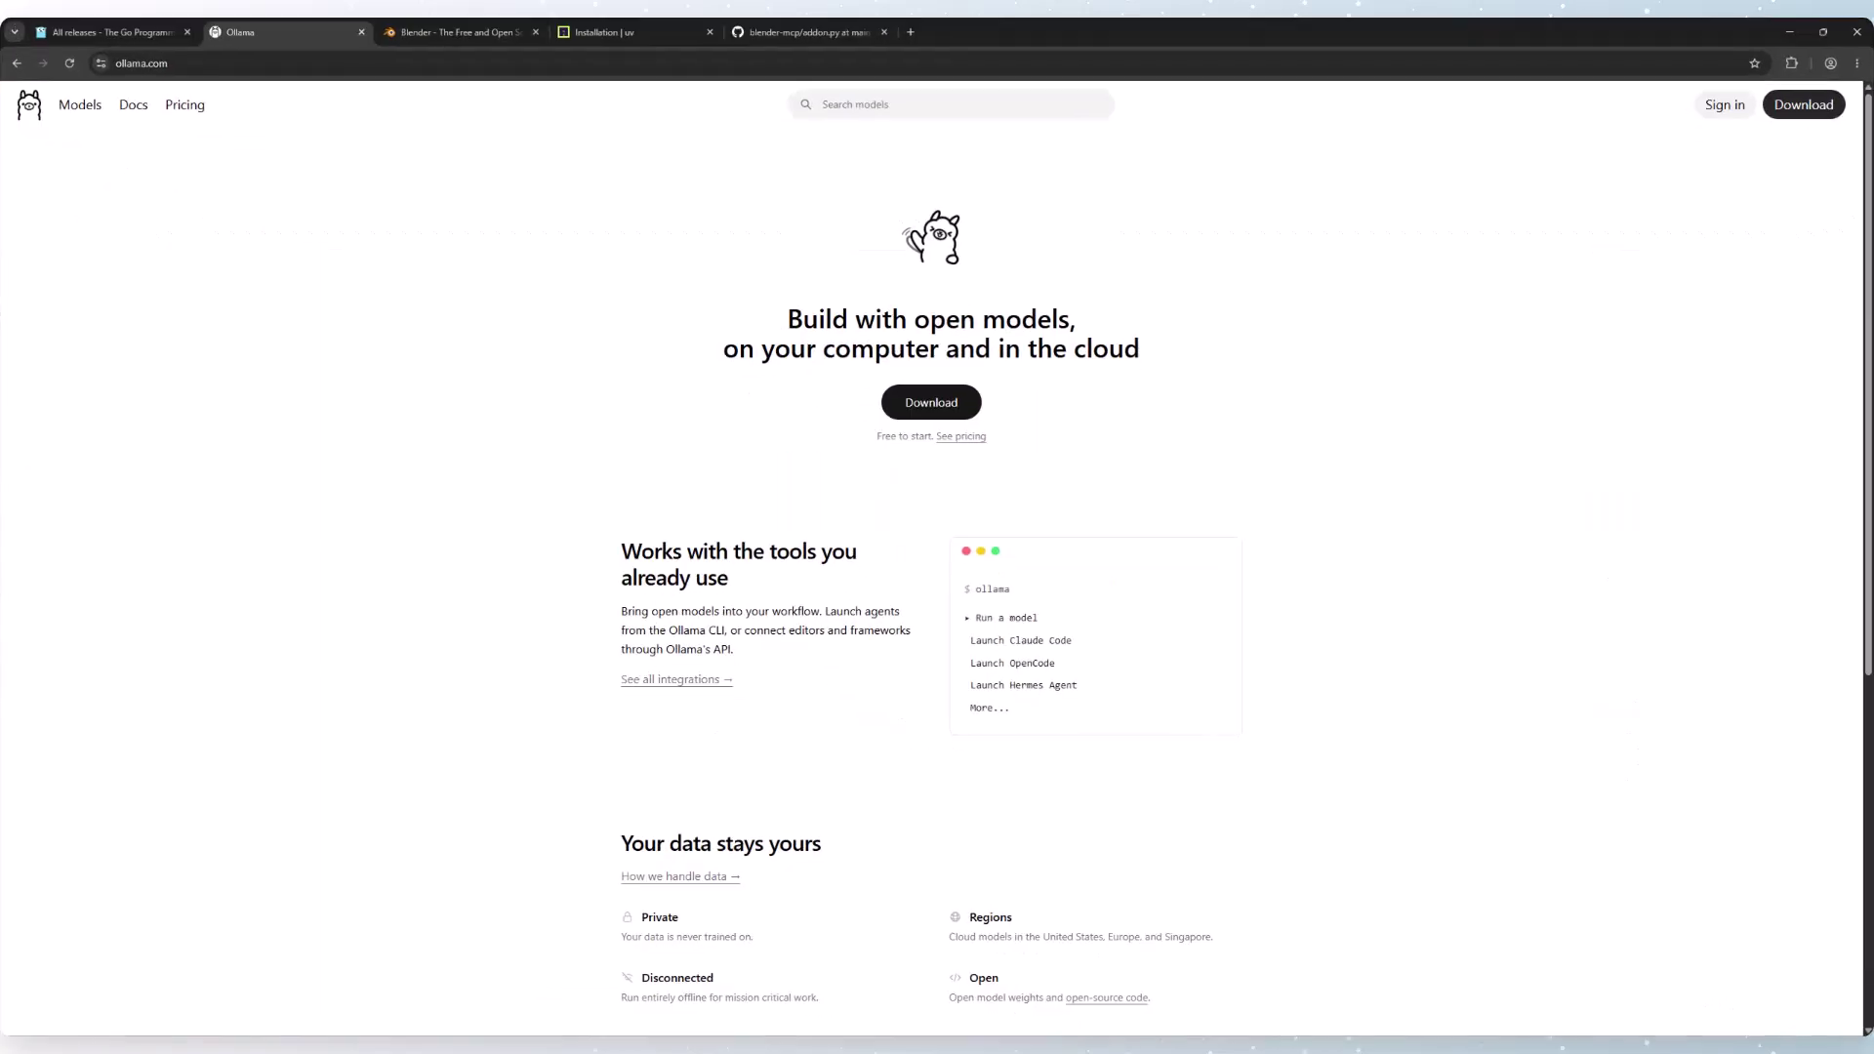
View the Blender download page for 5.2 LTS and check the desktop for the Blender shortcut.
{"action": "left_click", "coordinate": [440, 33]}
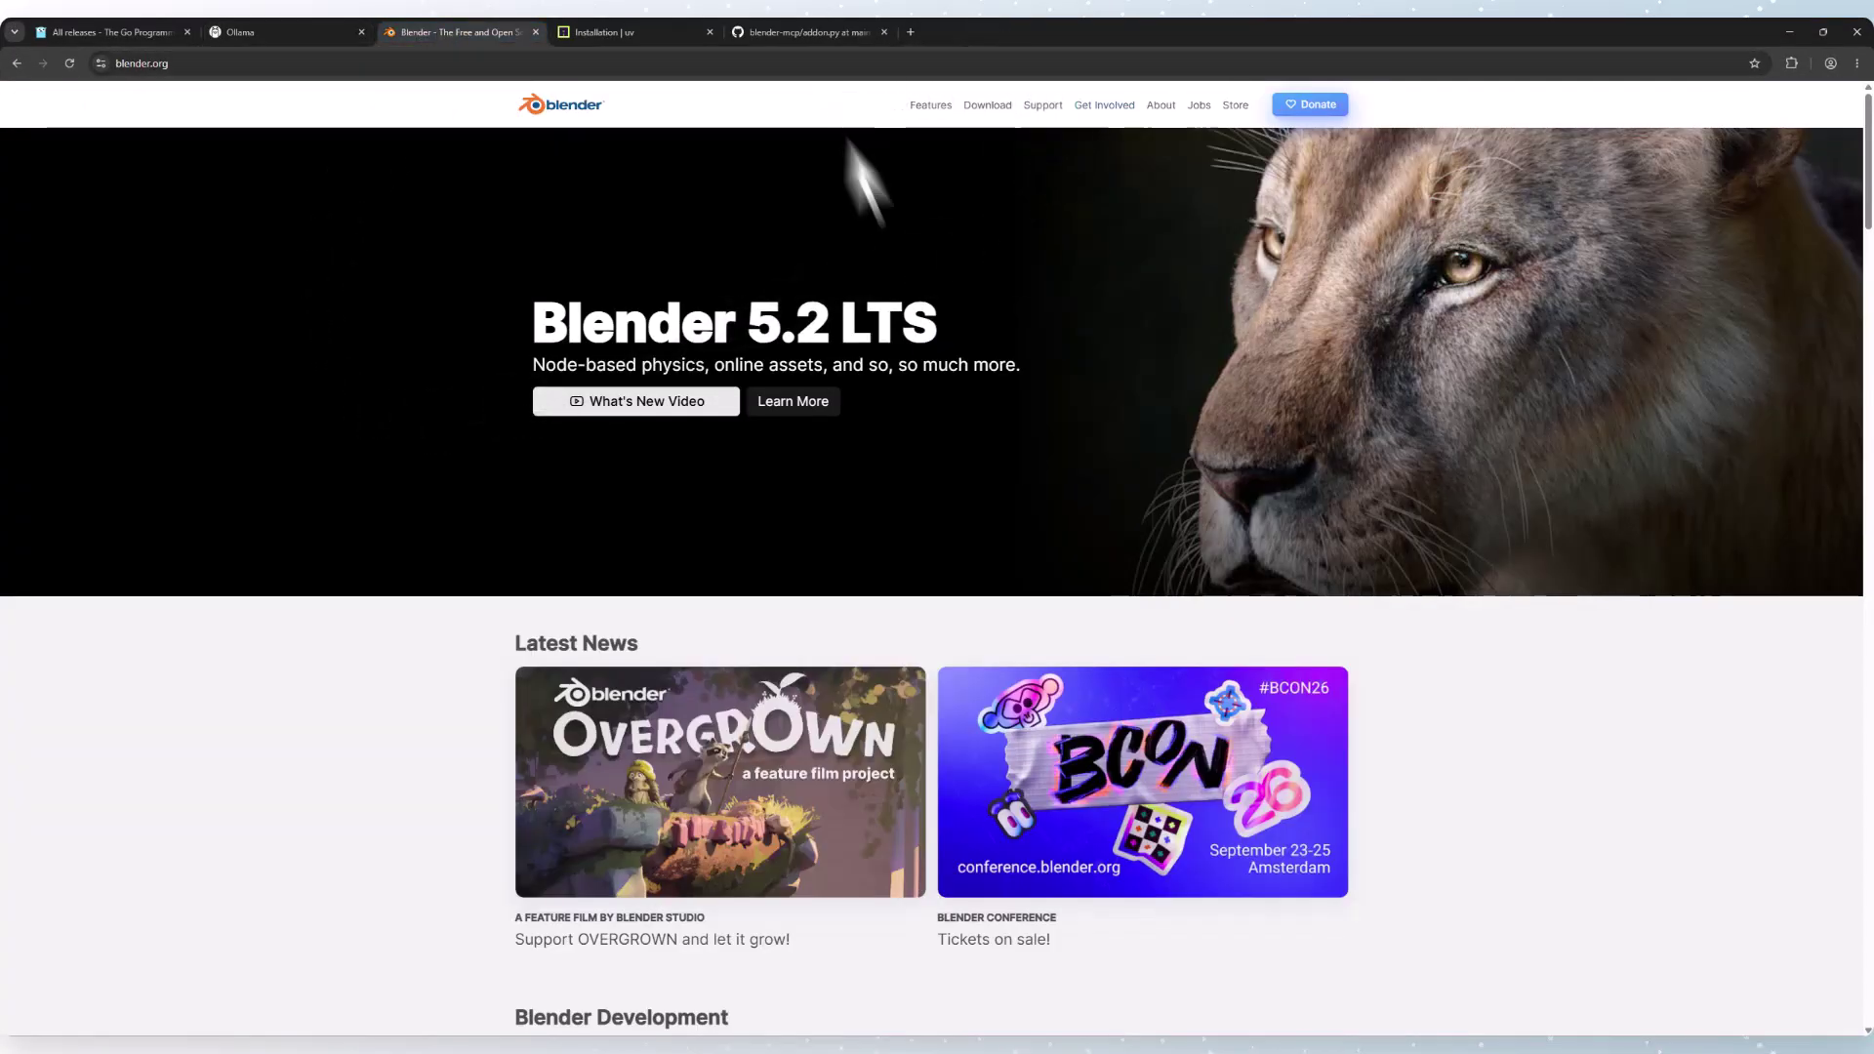
{"action": "left_click", "coordinate": [986, 104]}
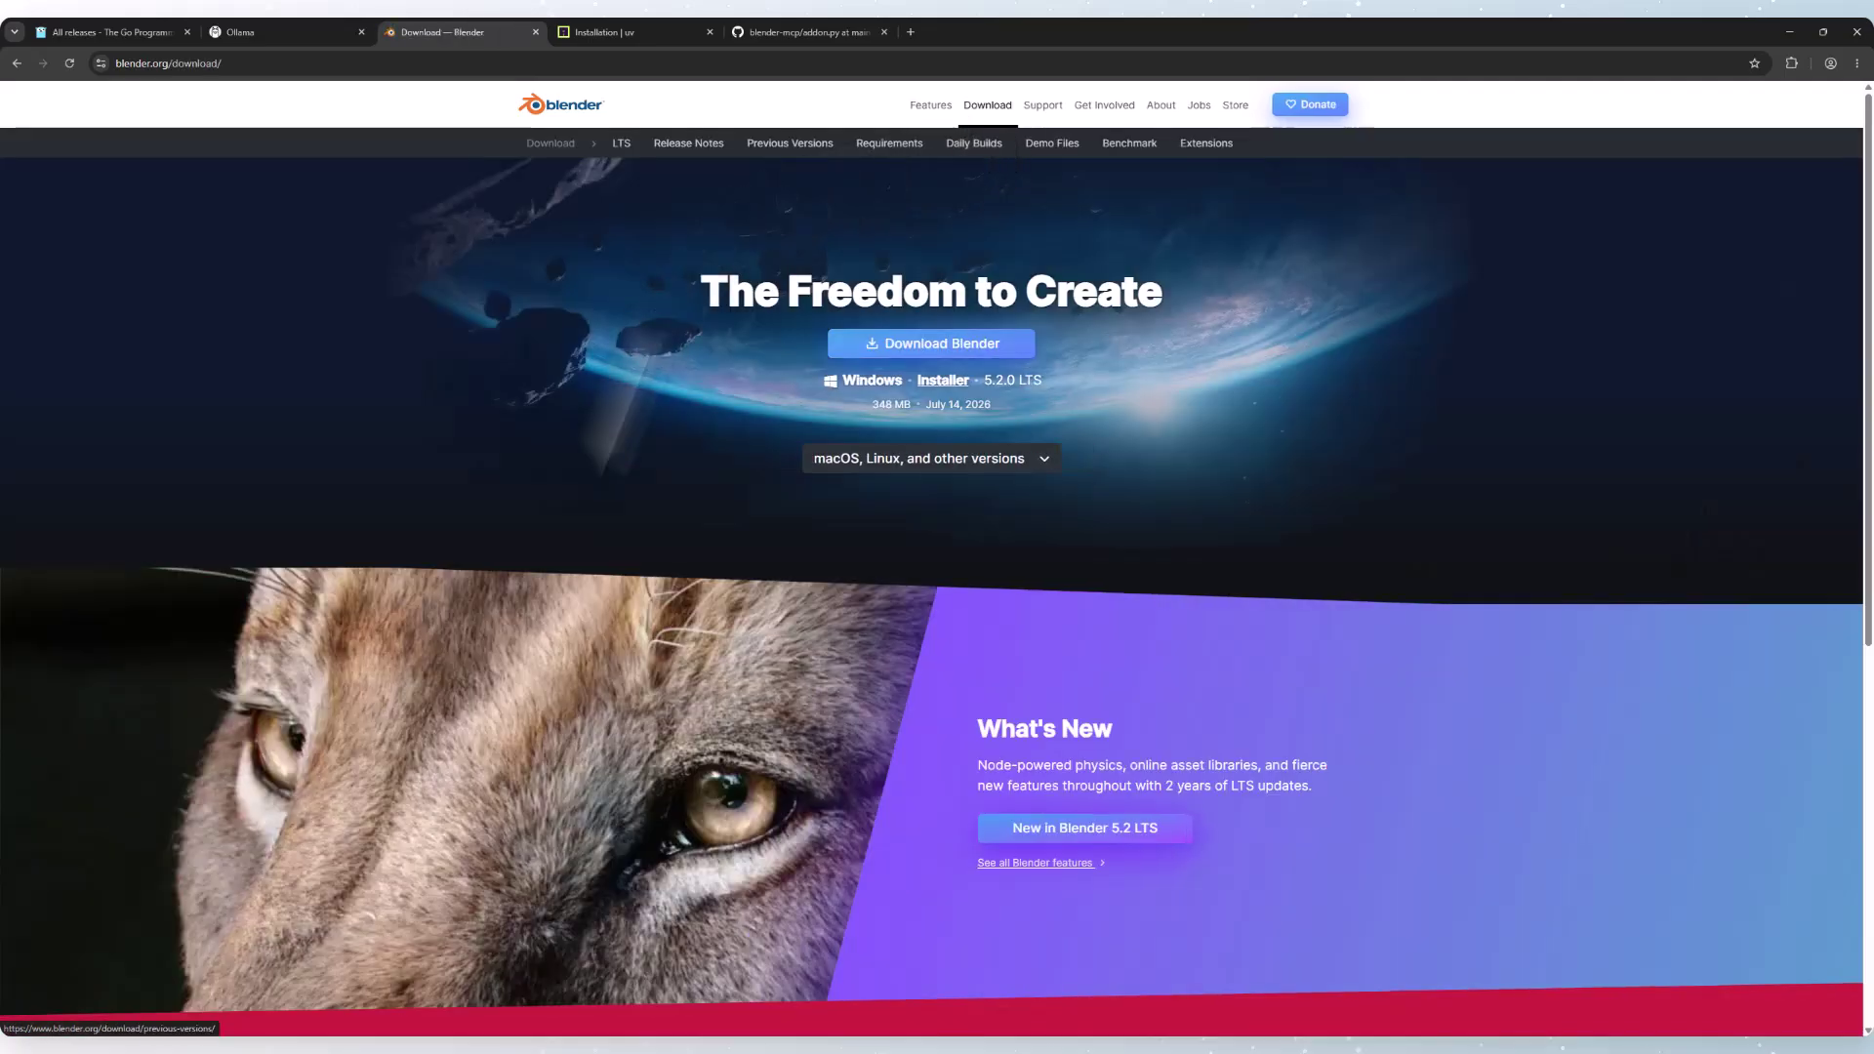
{"action": "left_click", "coordinate": [1789, 32]}
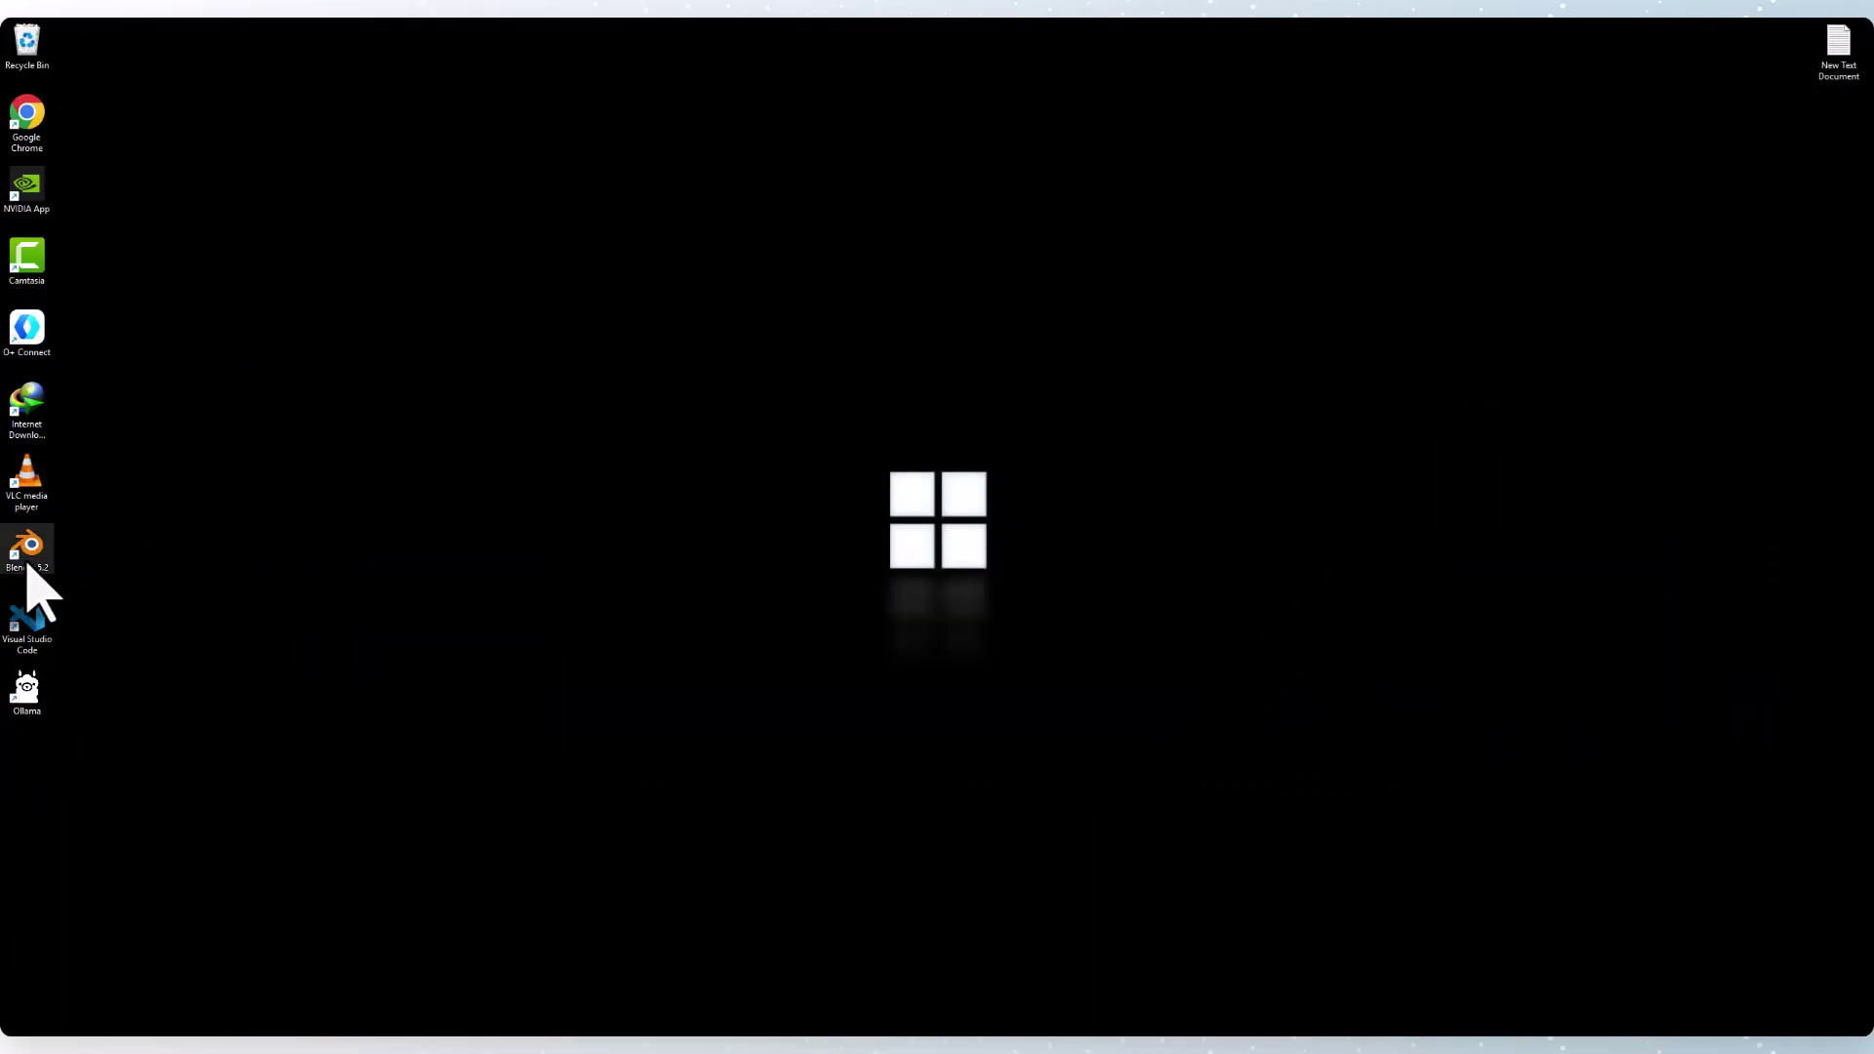
{"action": "mouse_move", "coordinate": [1066, 1046]}
{"action": "left_click", "coordinate": [1066, 976]}
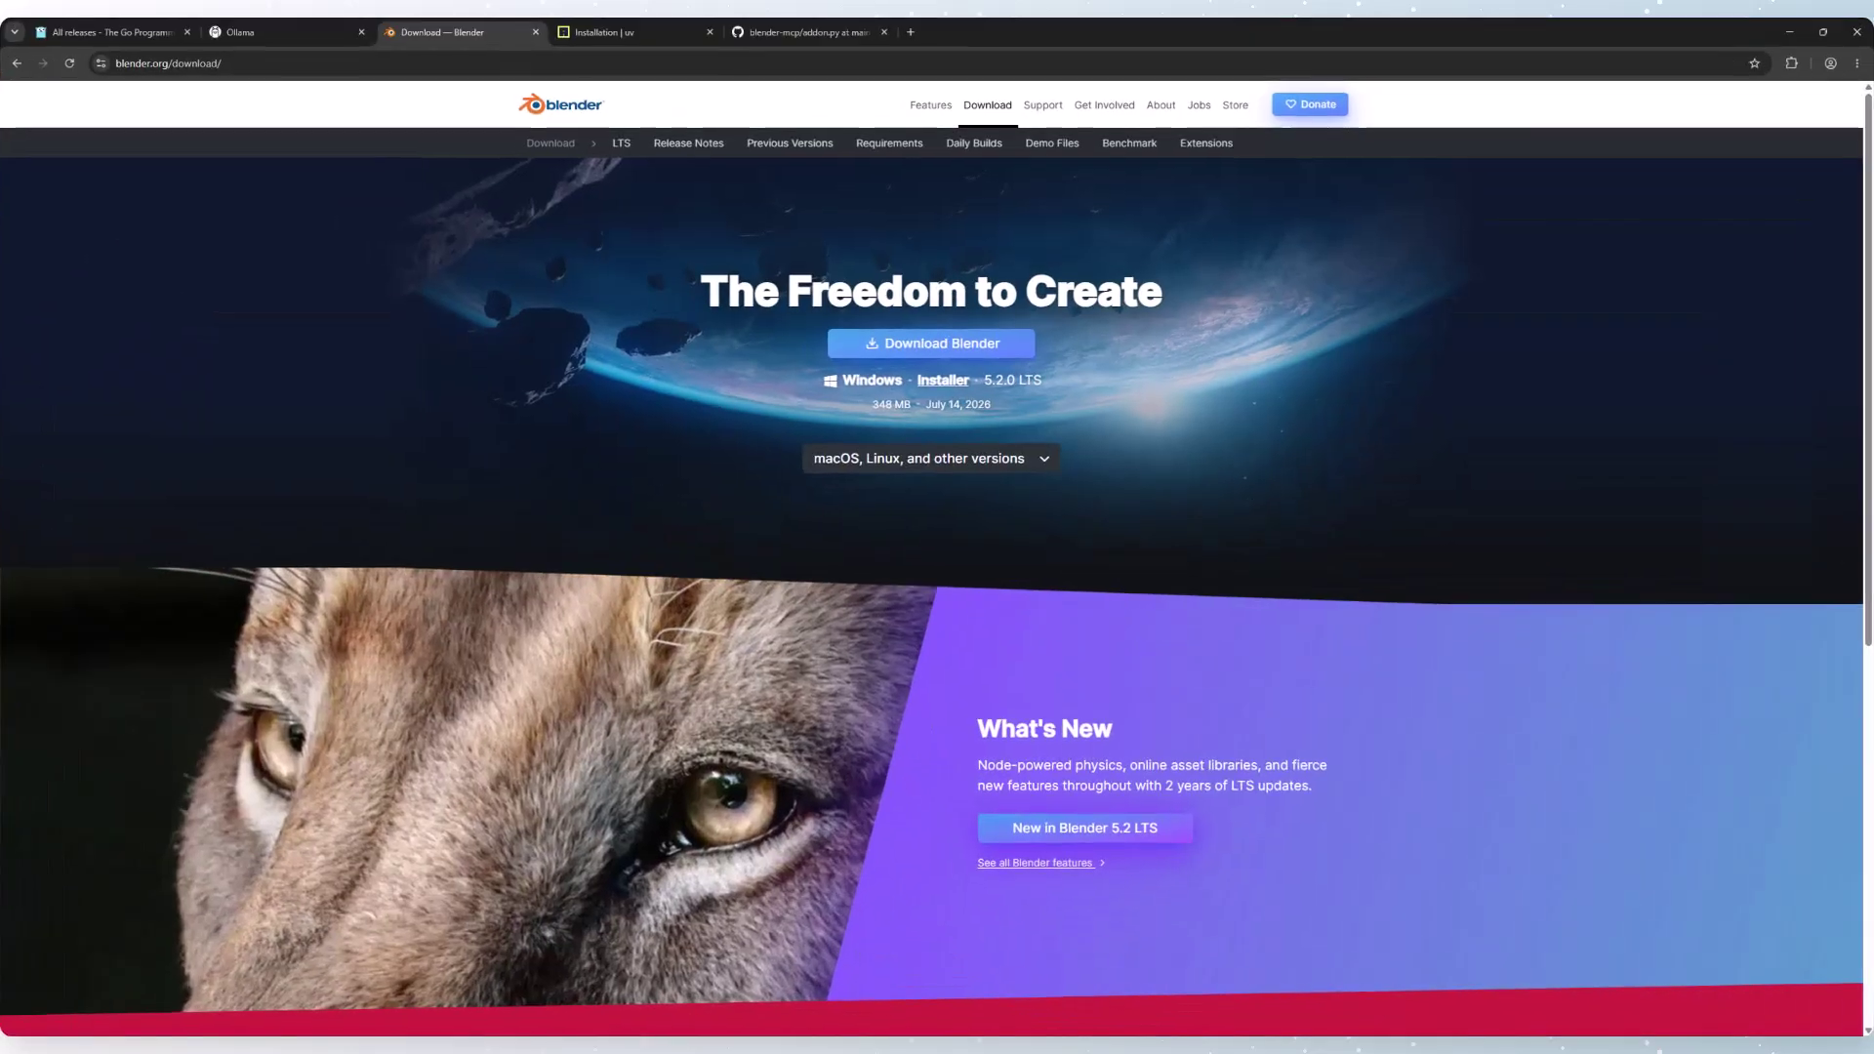
Copy the Windows standalone installer command from the uv installation page.
{"action": "left_click", "coordinate": [605, 39]}
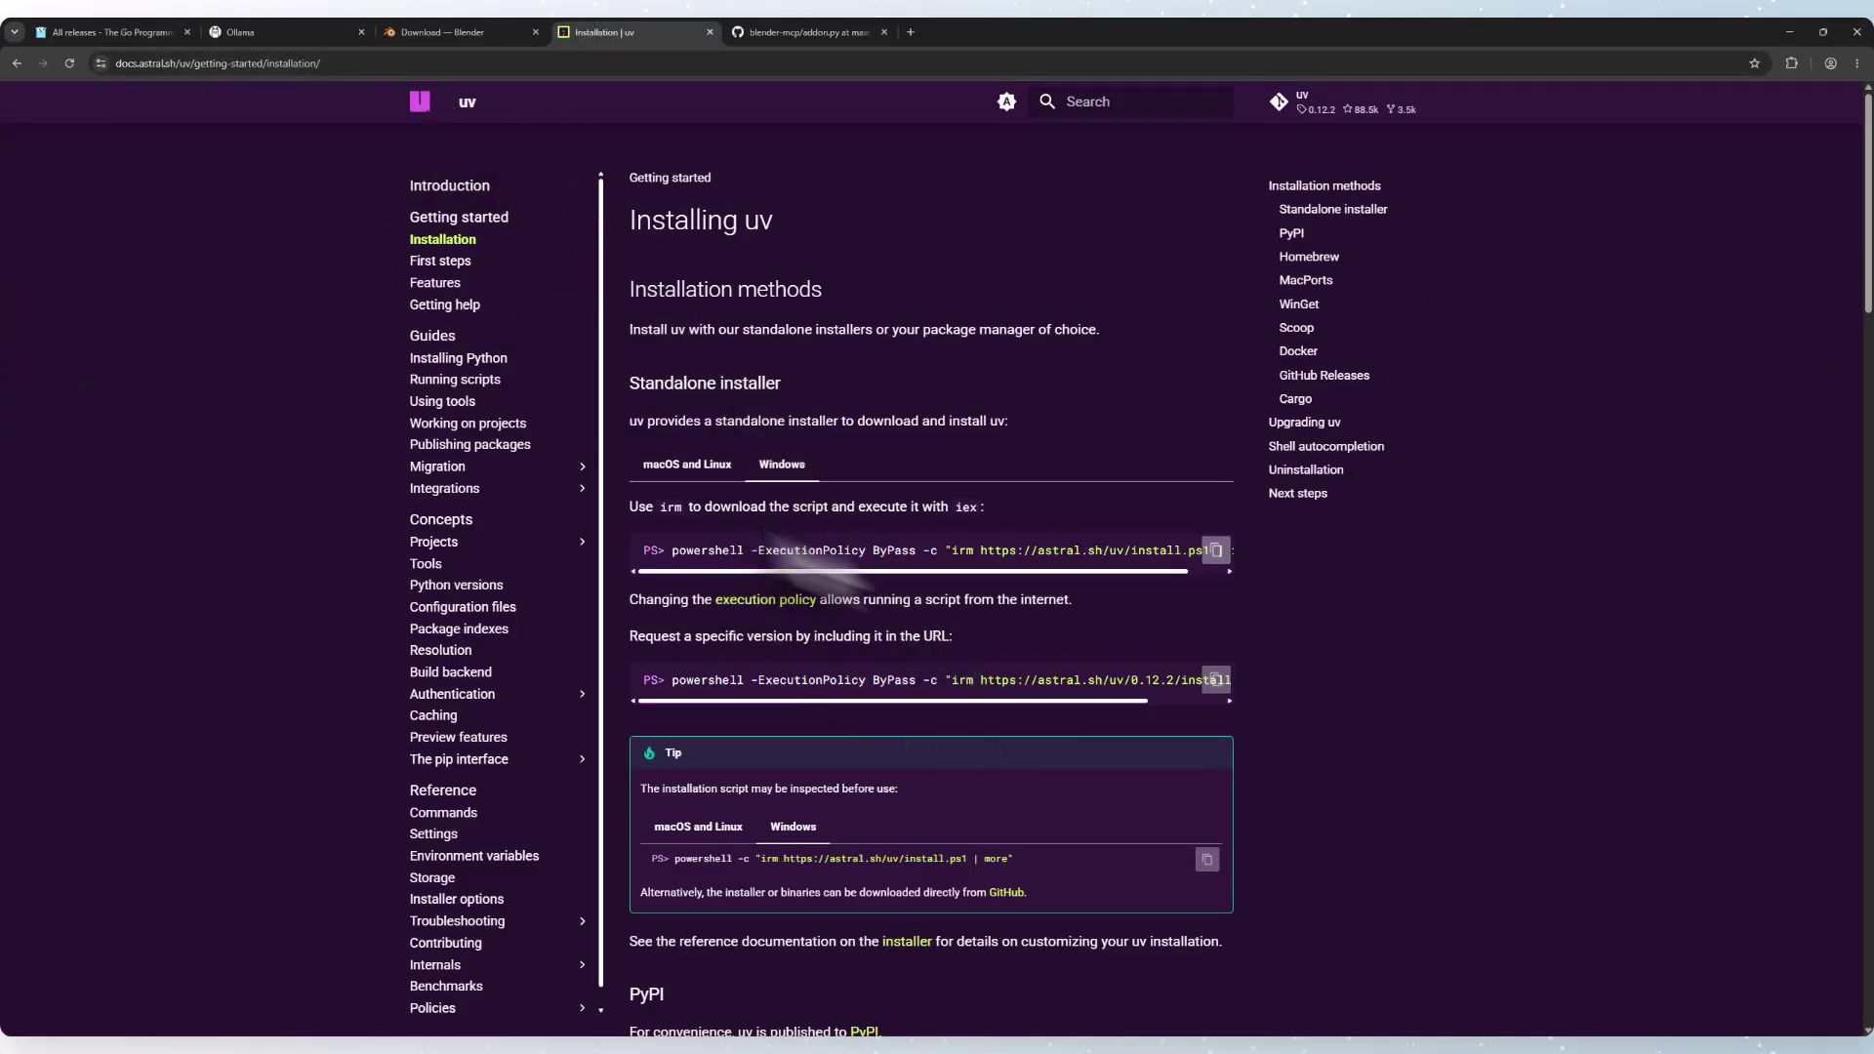
{"action": "left_click", "coordinate": [1215, 551]}
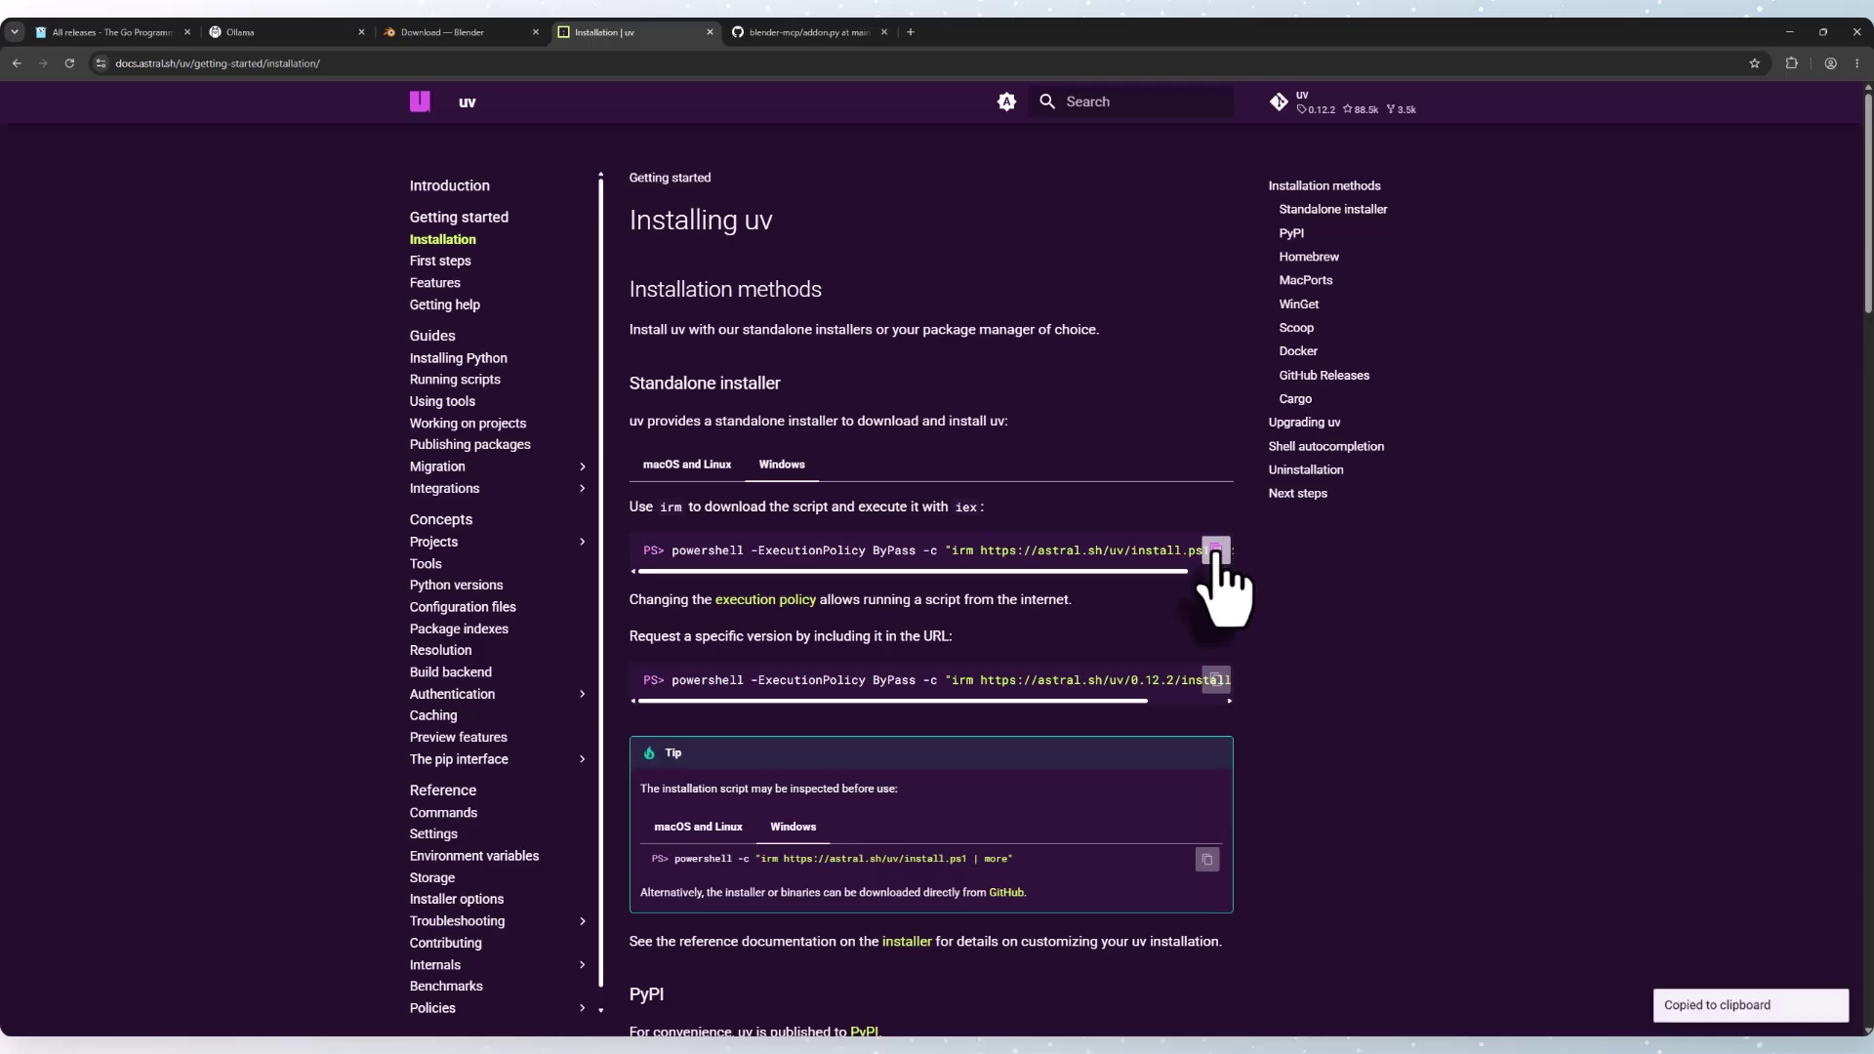
{"action": "left_click", "coordinate": [661, 469]}
{"action": "left_click", "coordinate": [776, 466]}
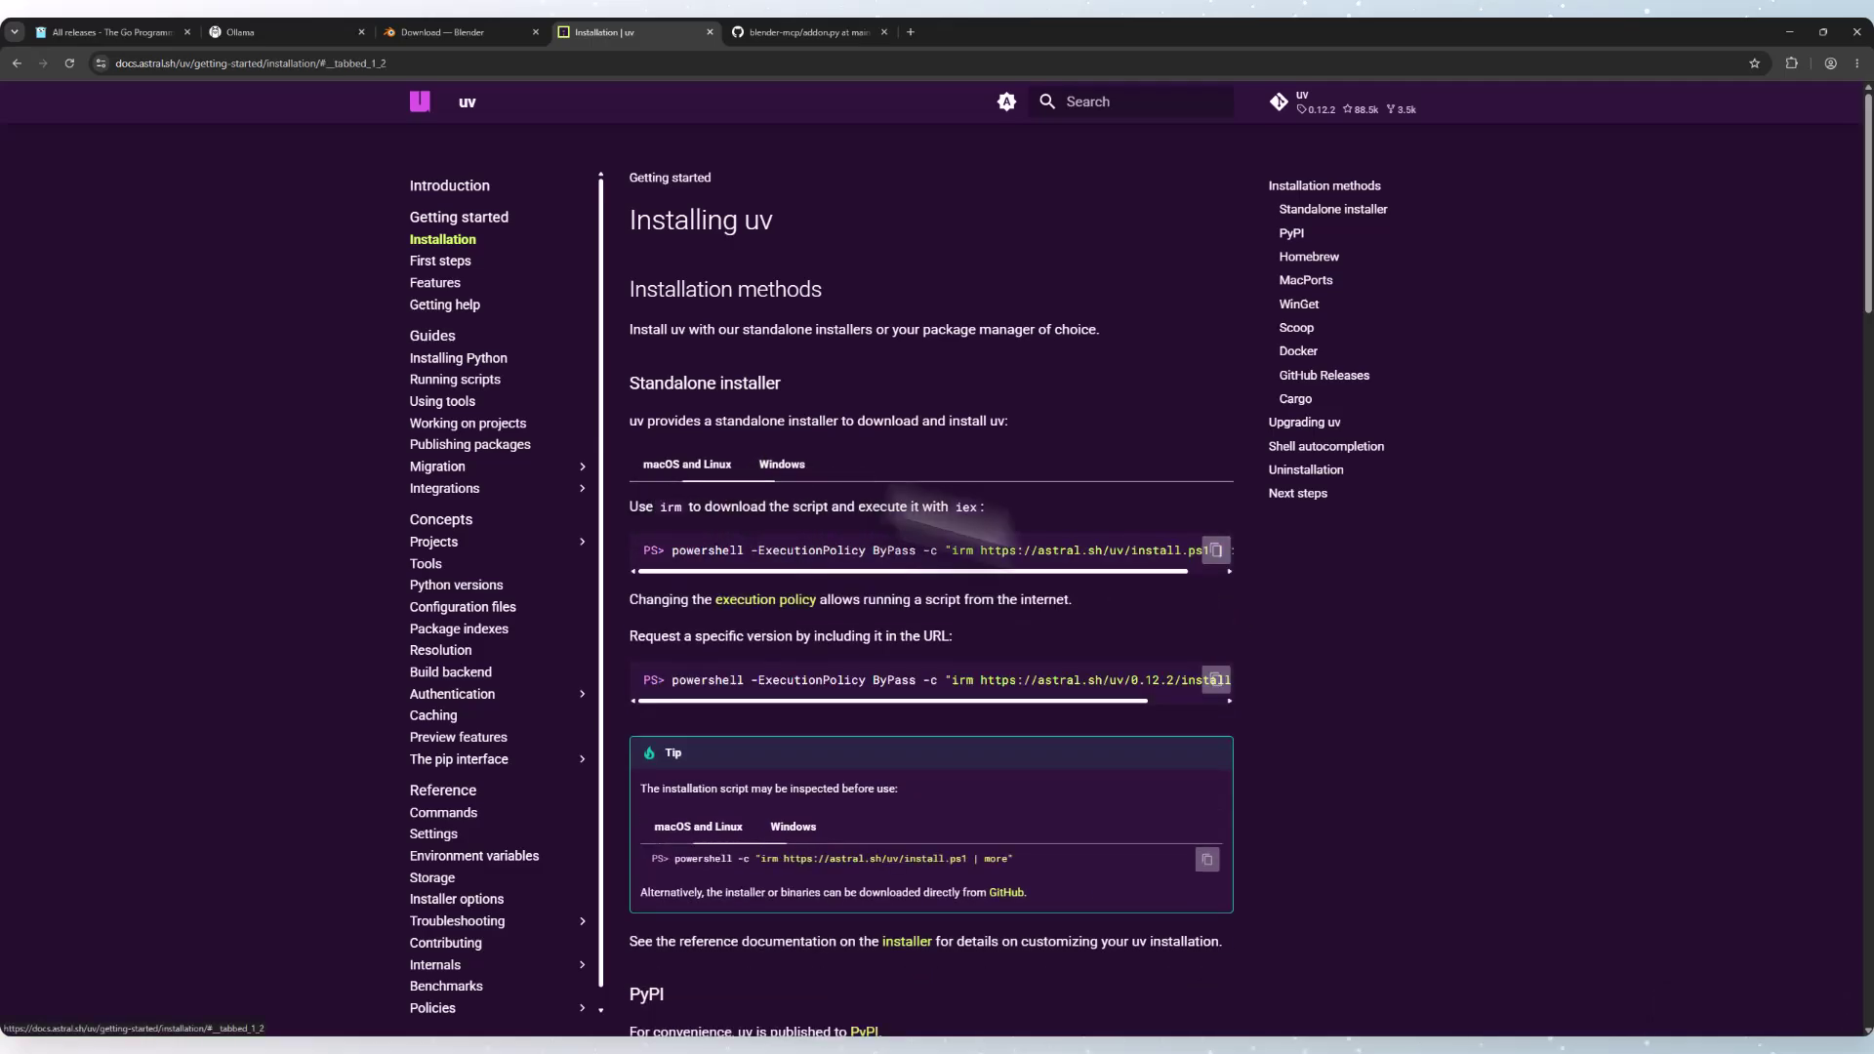
{"action": "left_click", "coordinate": [1215, 550]}
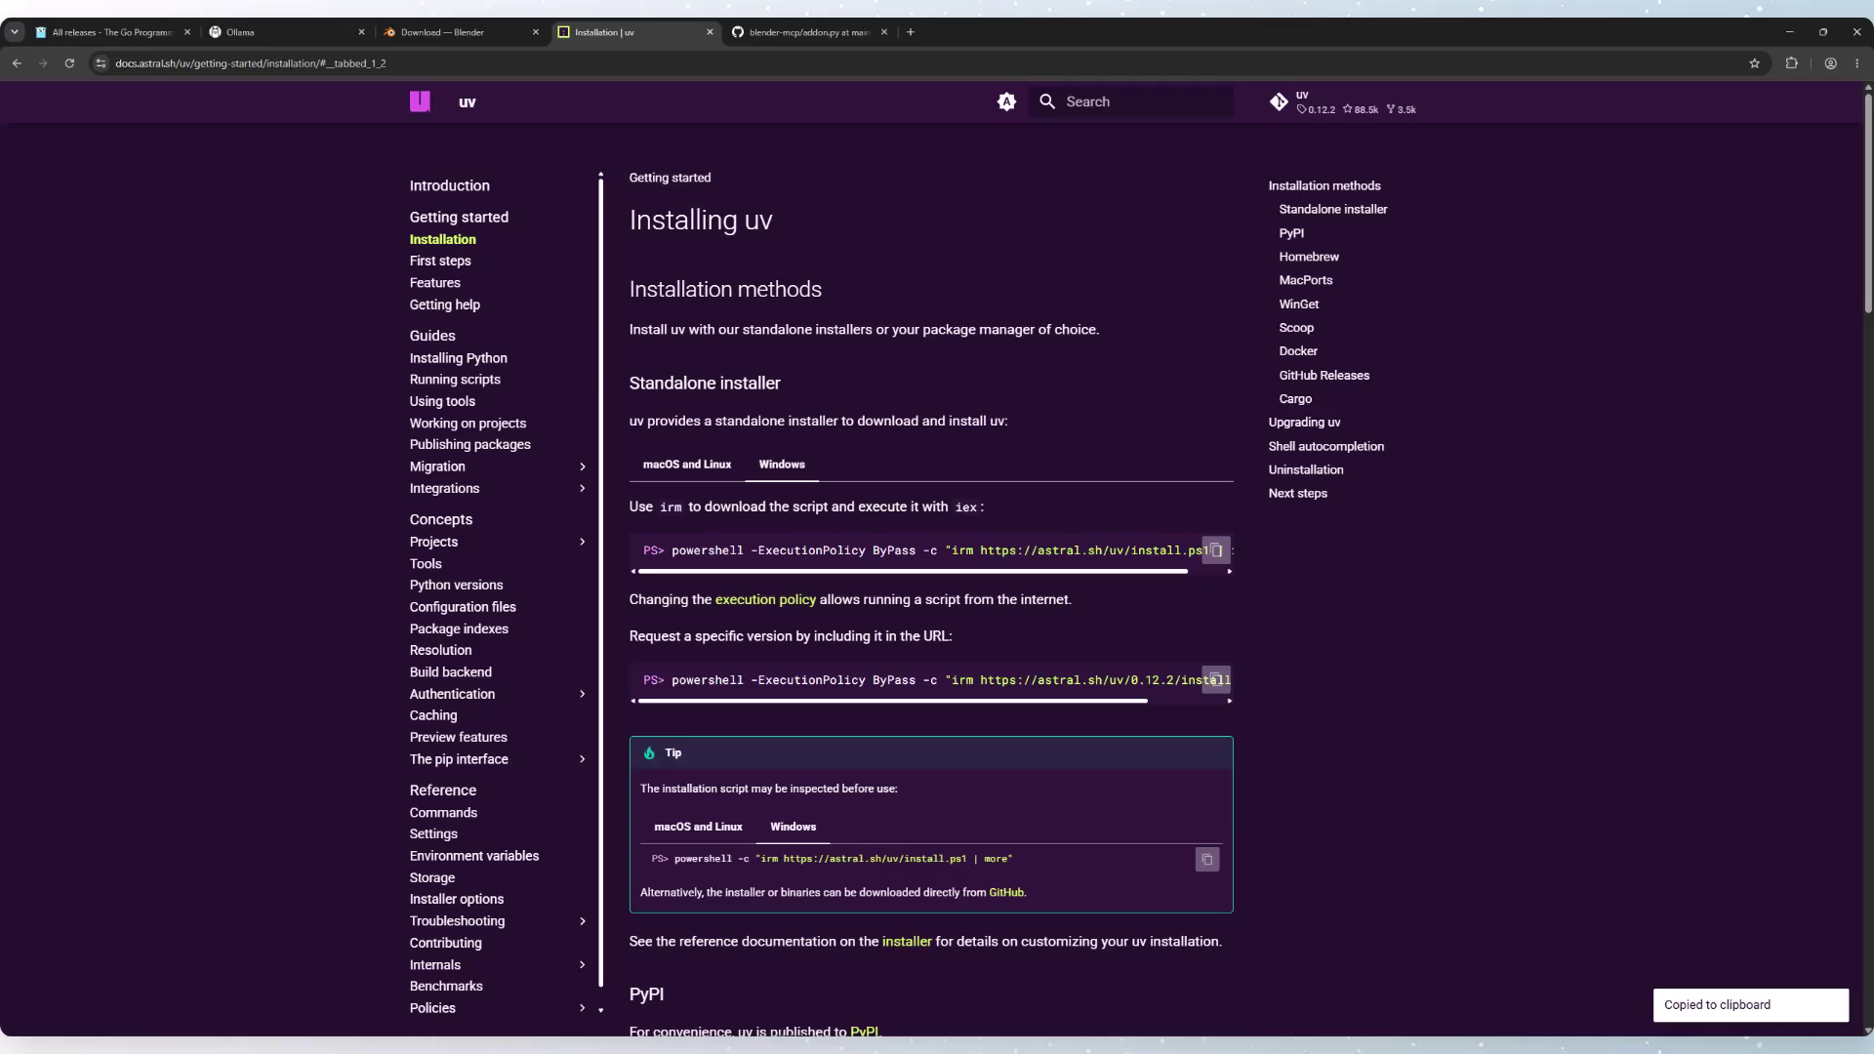
{"action": "key", "text": "super"}
{"action": "left_click", "coordinate": [851, 485]}
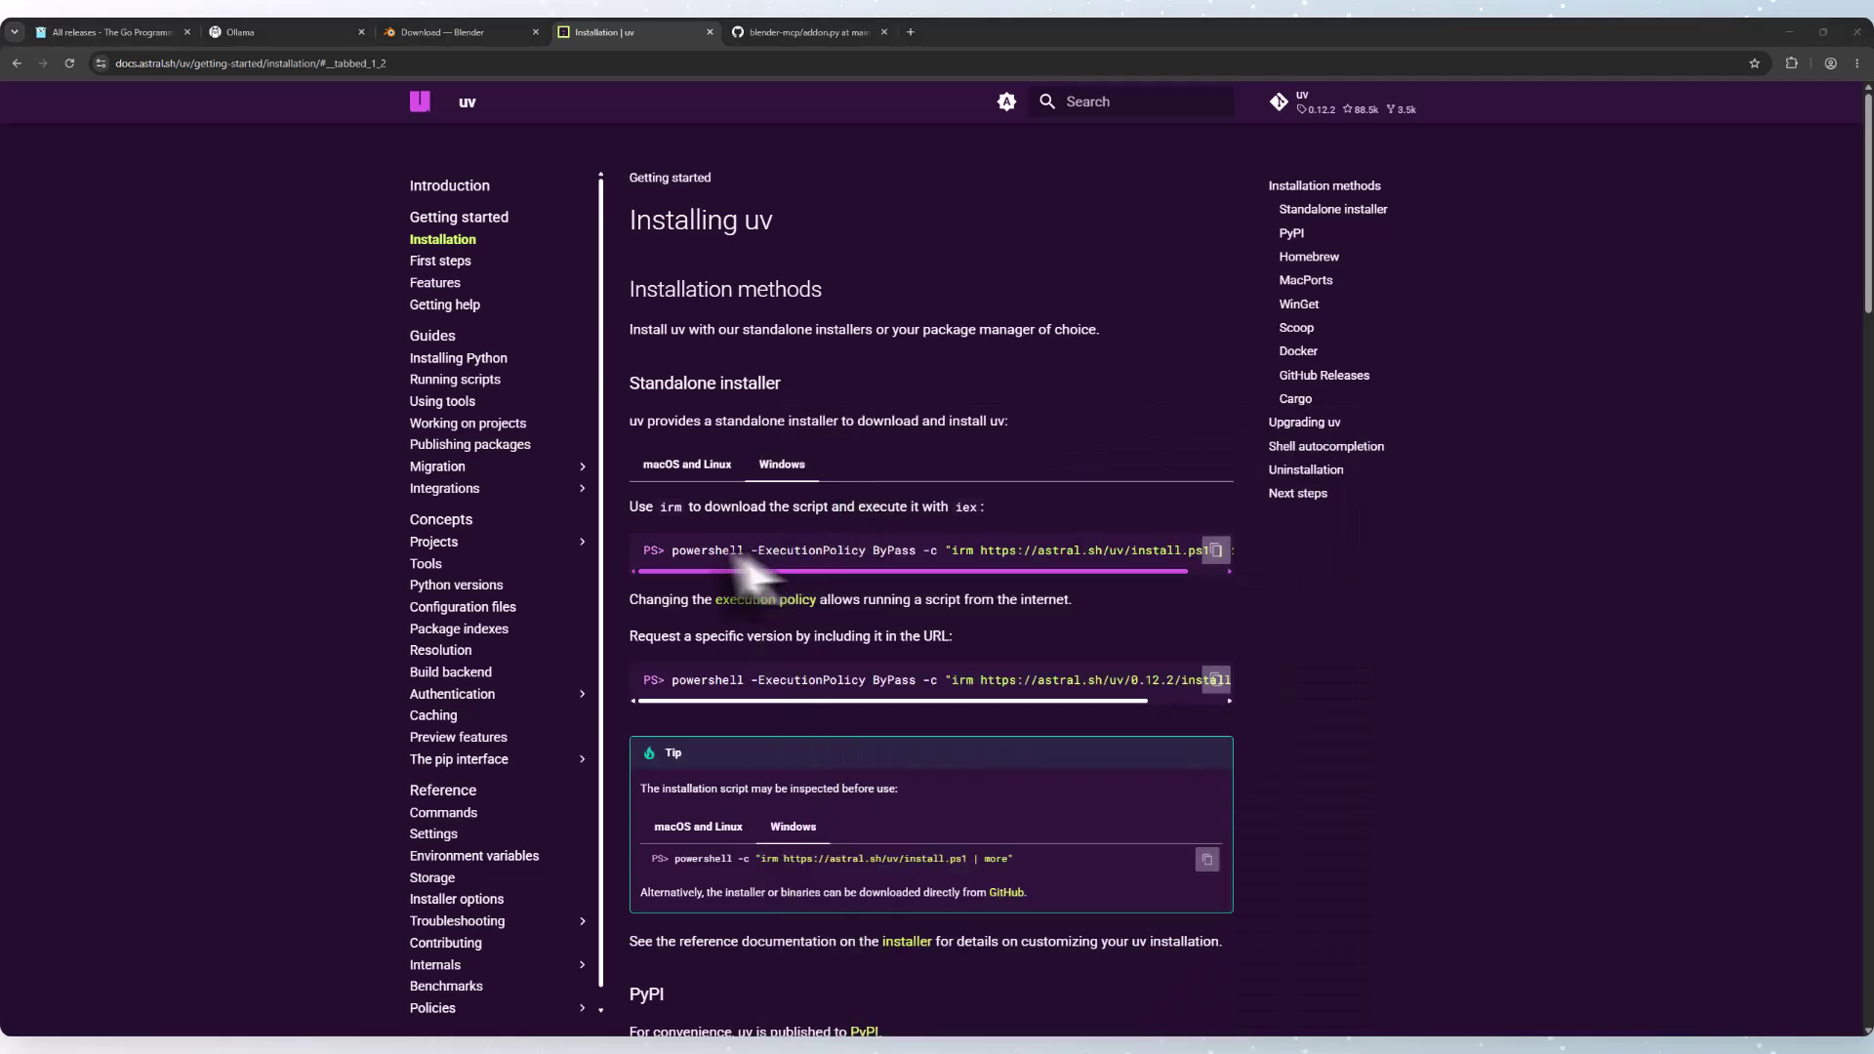
{"action": "key", "text": "ctrl+v"}
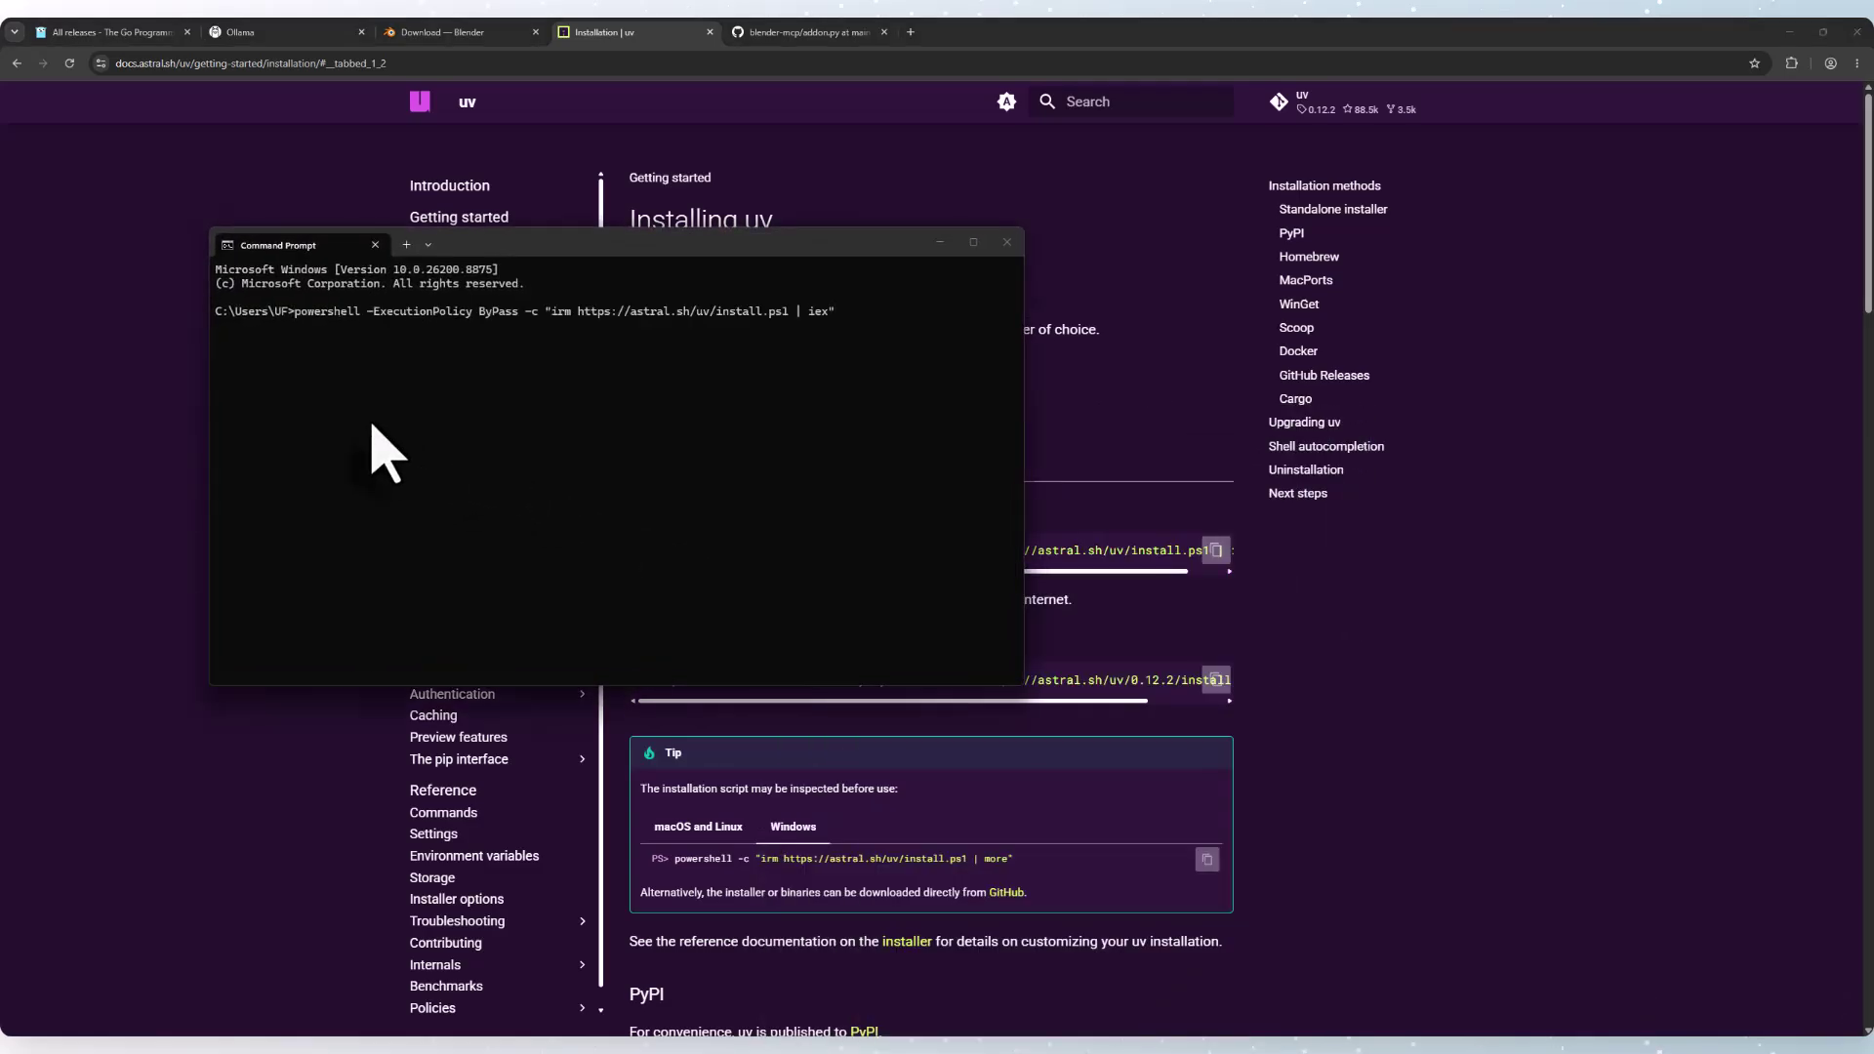
{"action": "left_click", "coordinate": [1007, 242]}
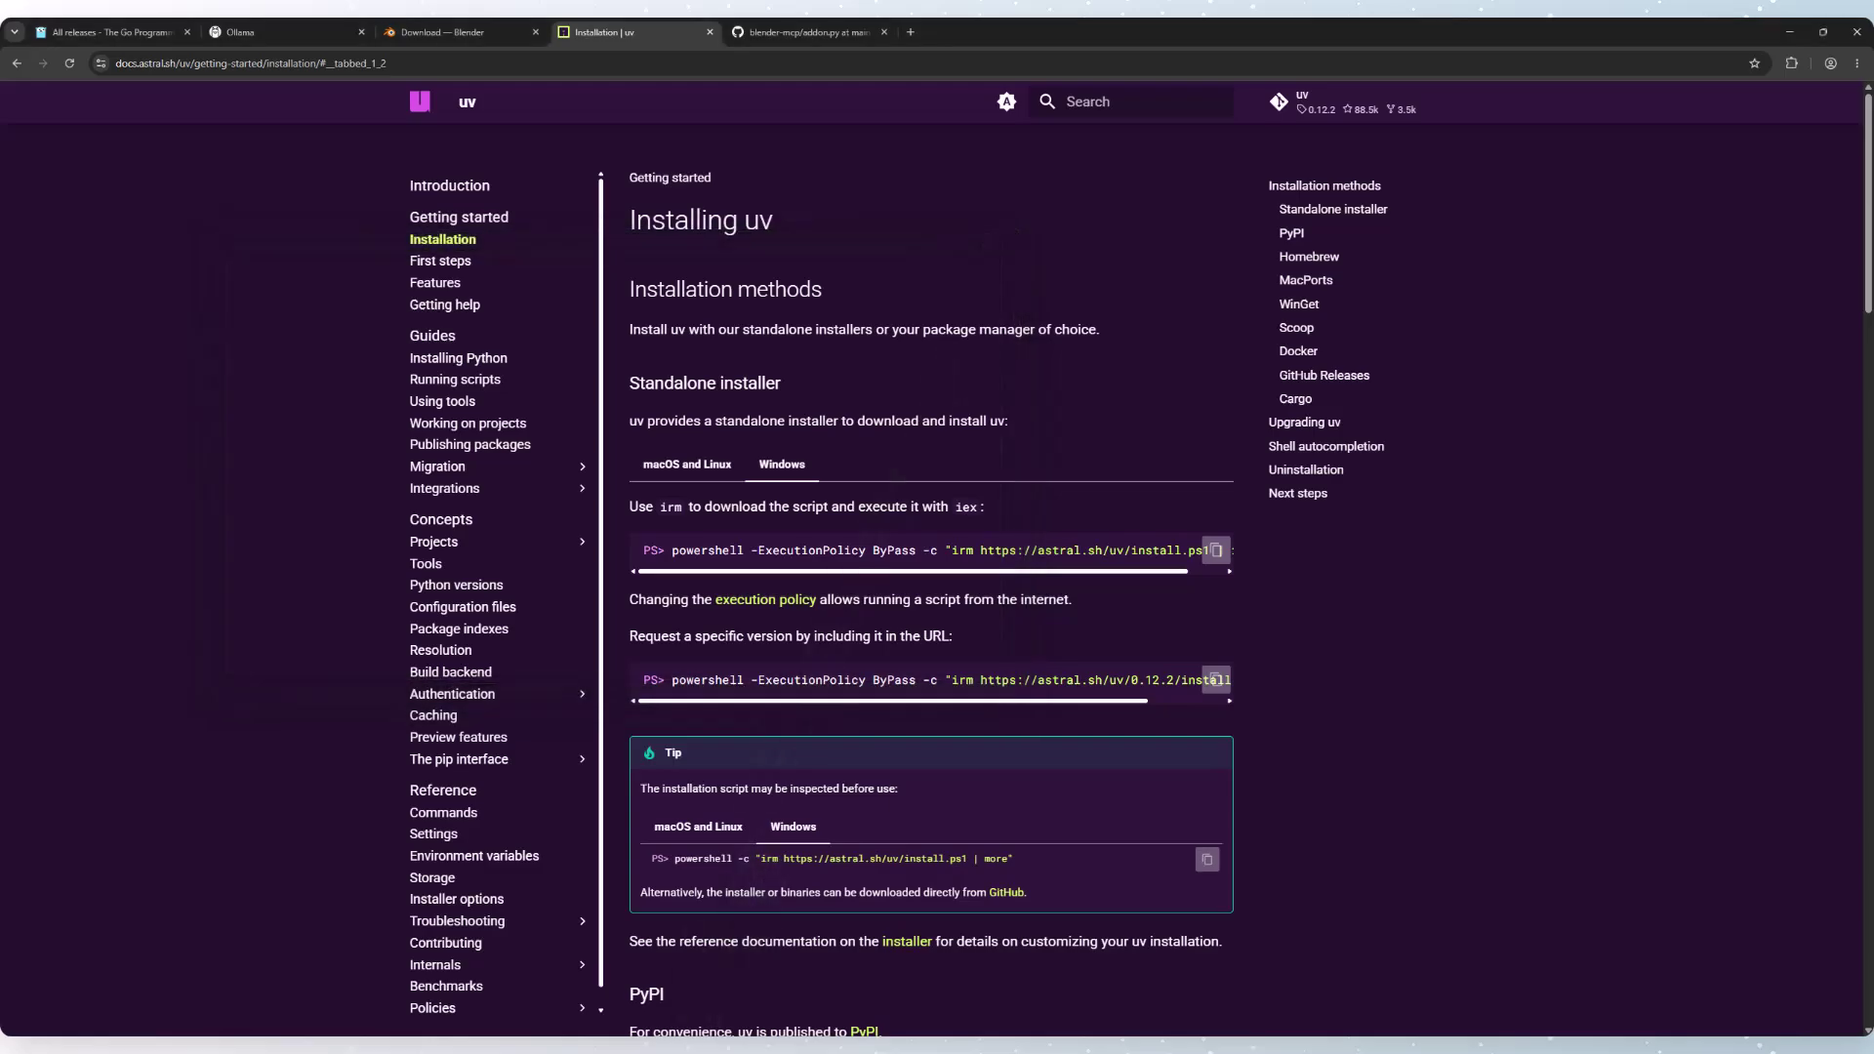
Install uv by running the copied installer command in Windows PowerShell, then close the terminal.
{"action": "key", "text": "super"}
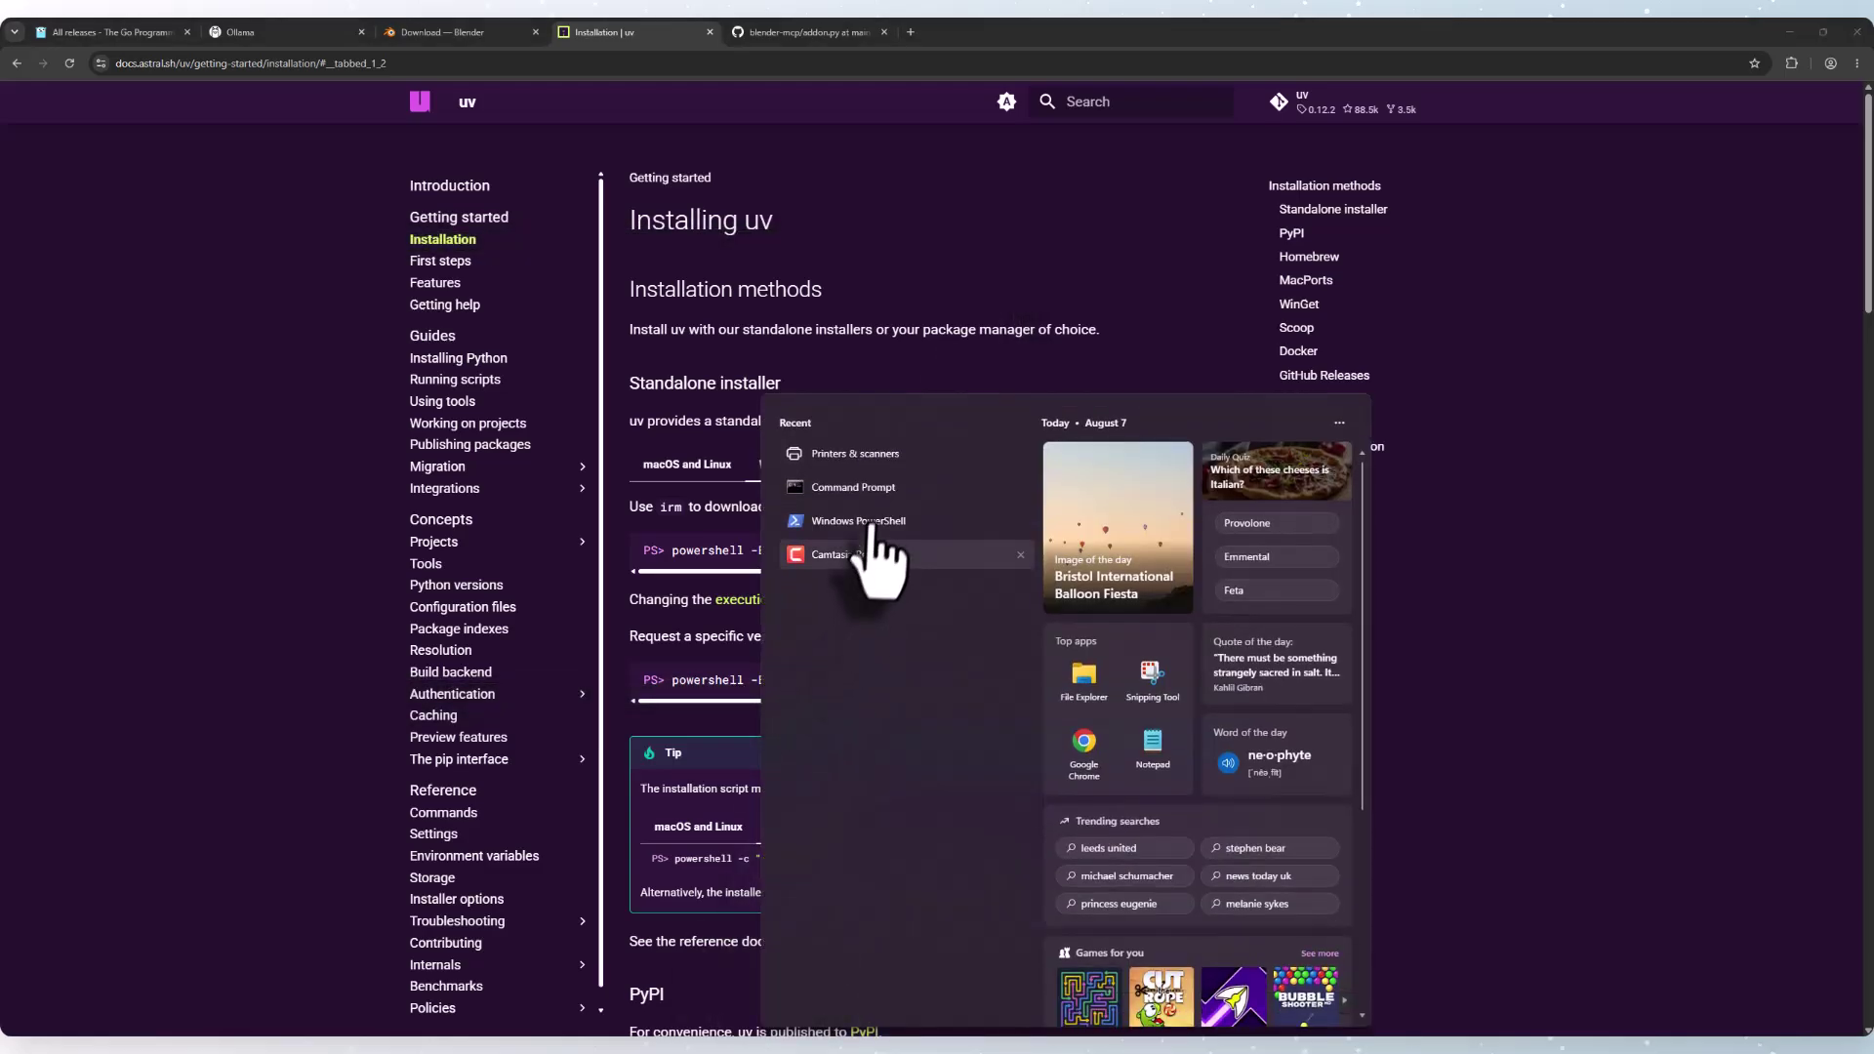
{"action": "left_click", "coordinate": [868, 522]}
{"action": "key", "text": "ctrl+v"}
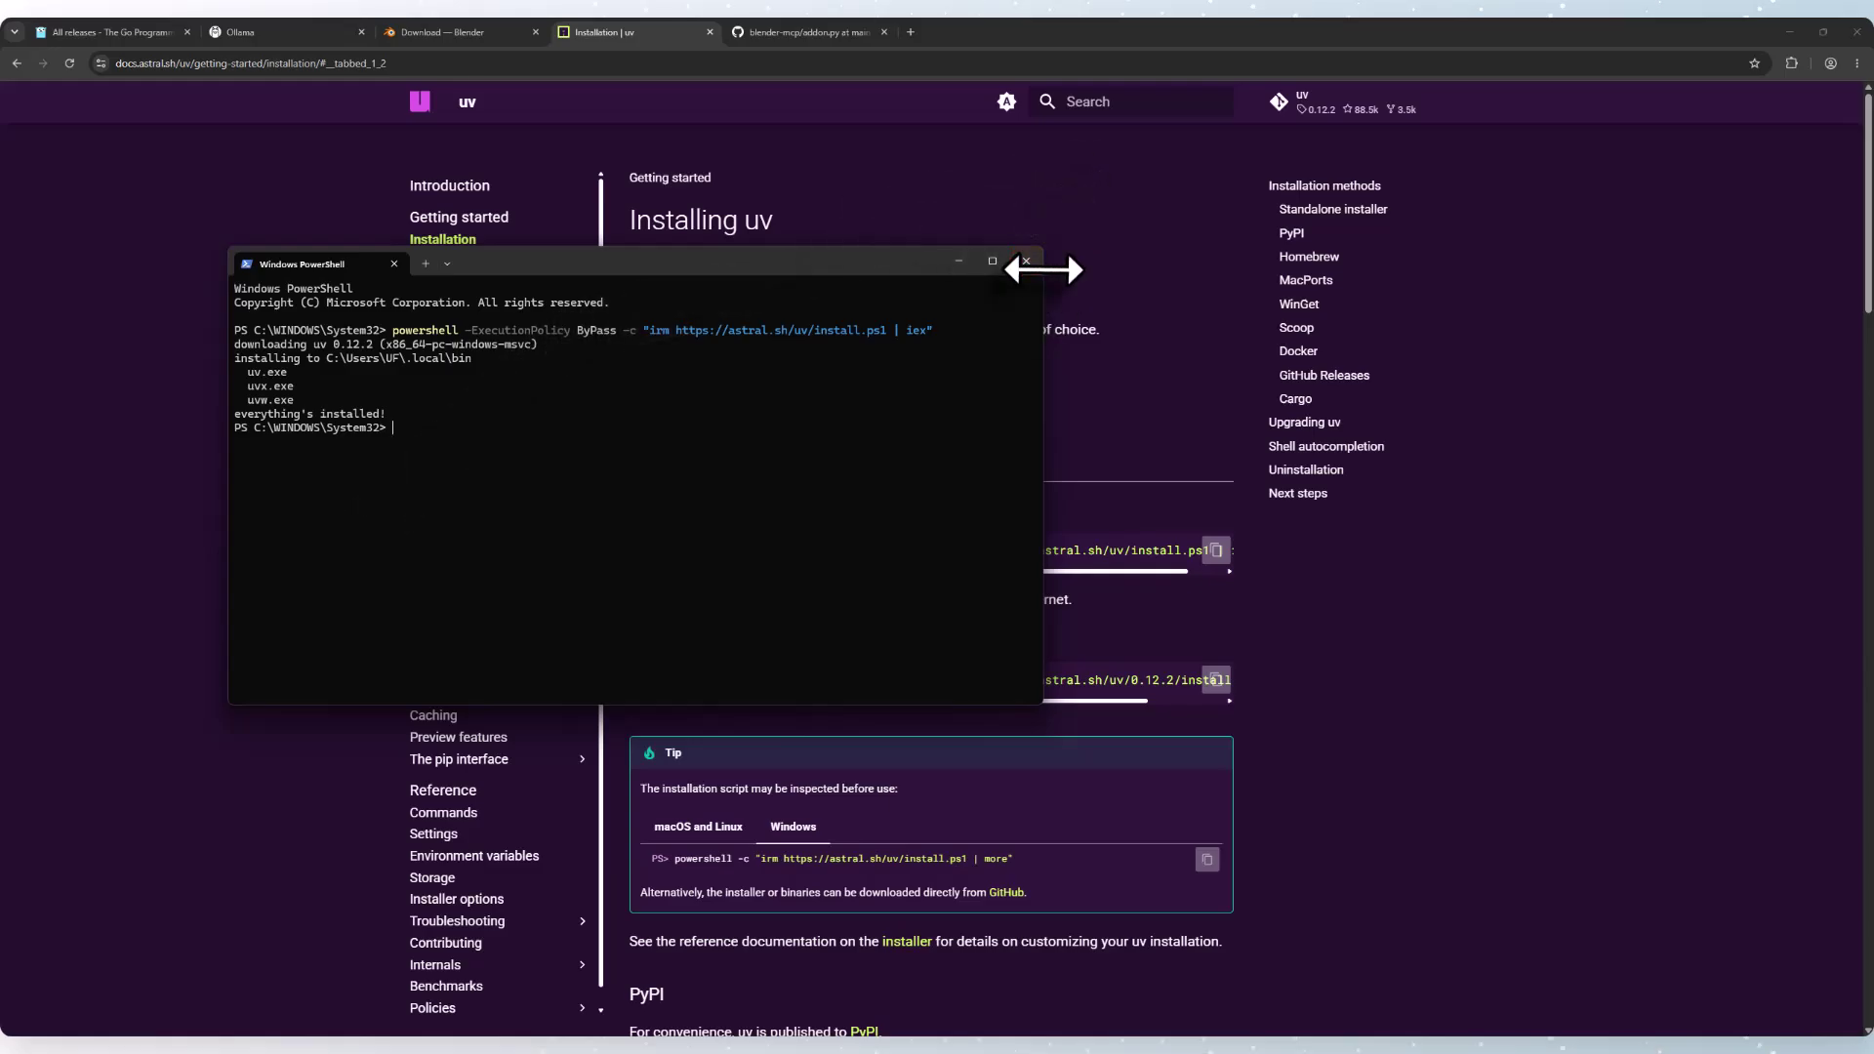
{"action": "left_click", "coordinate": [1026, 262]}
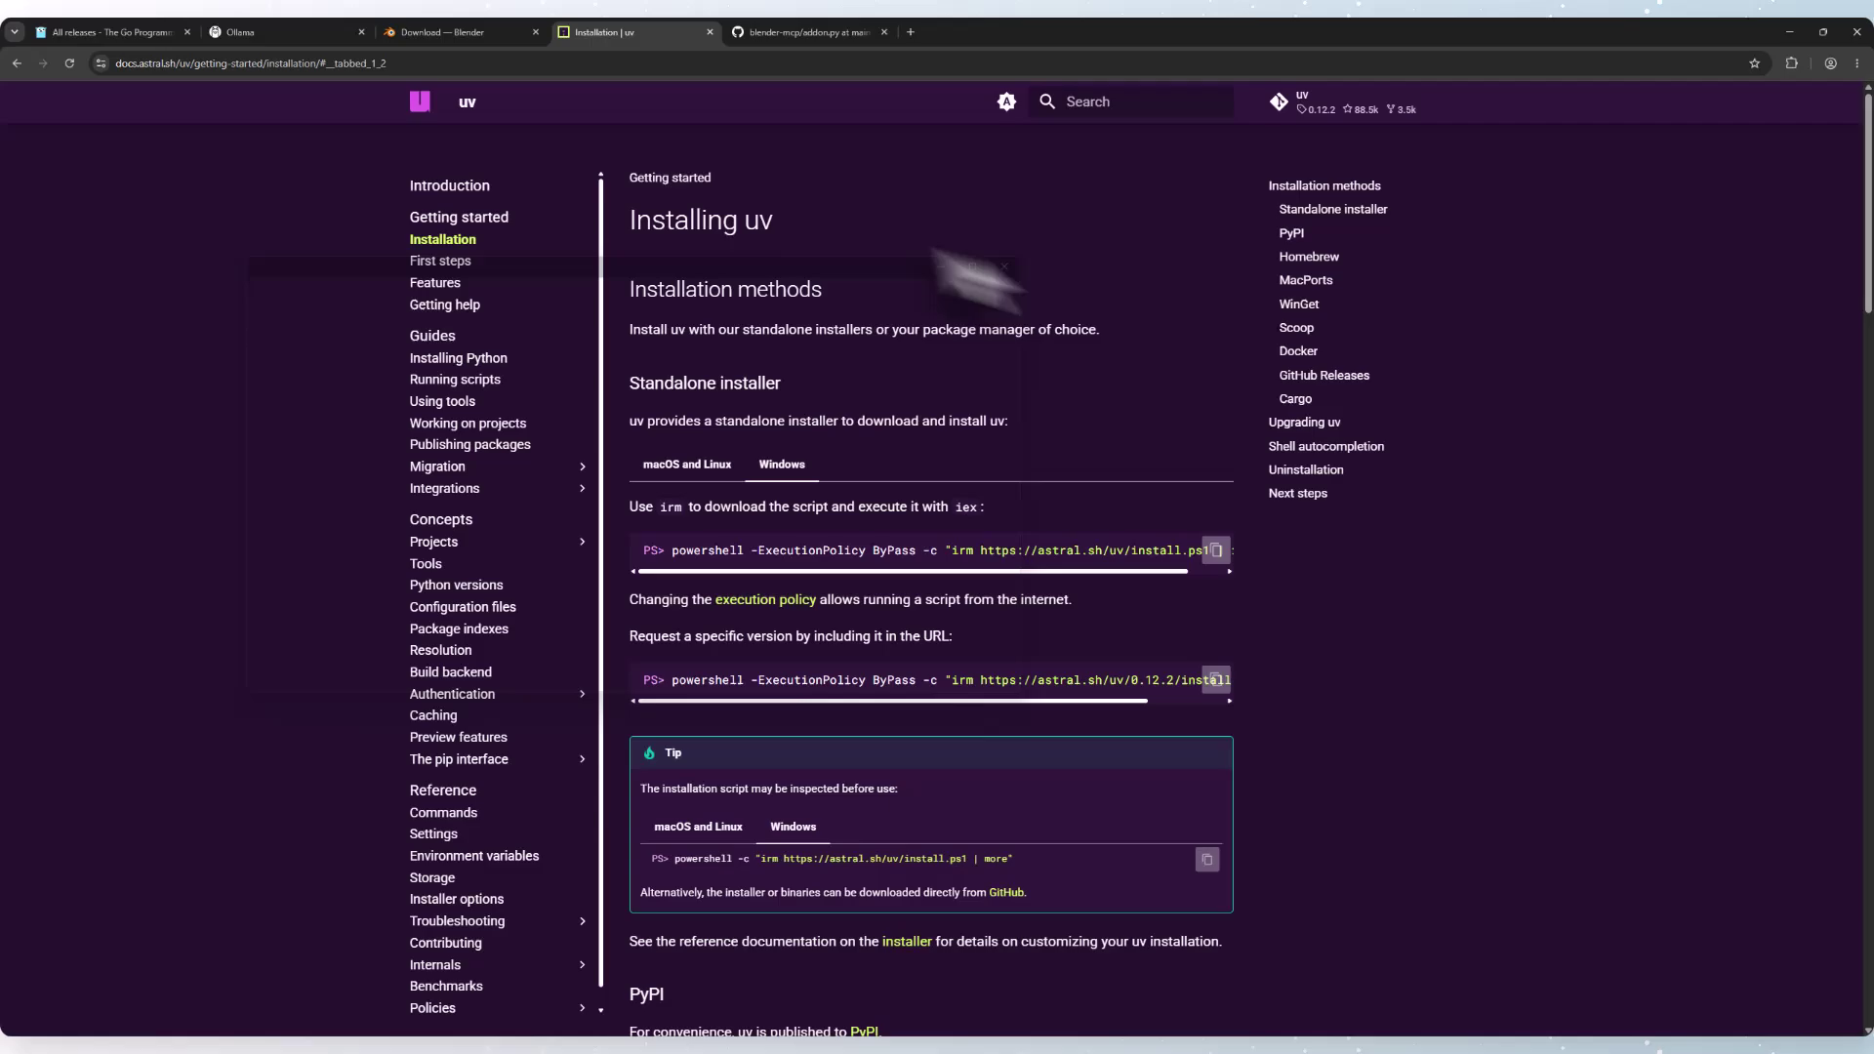
View the addon.py file in the blender-mcp GitHub repository and locate its download option.
{"action": "left_click", "coordinate": [798, 39]}
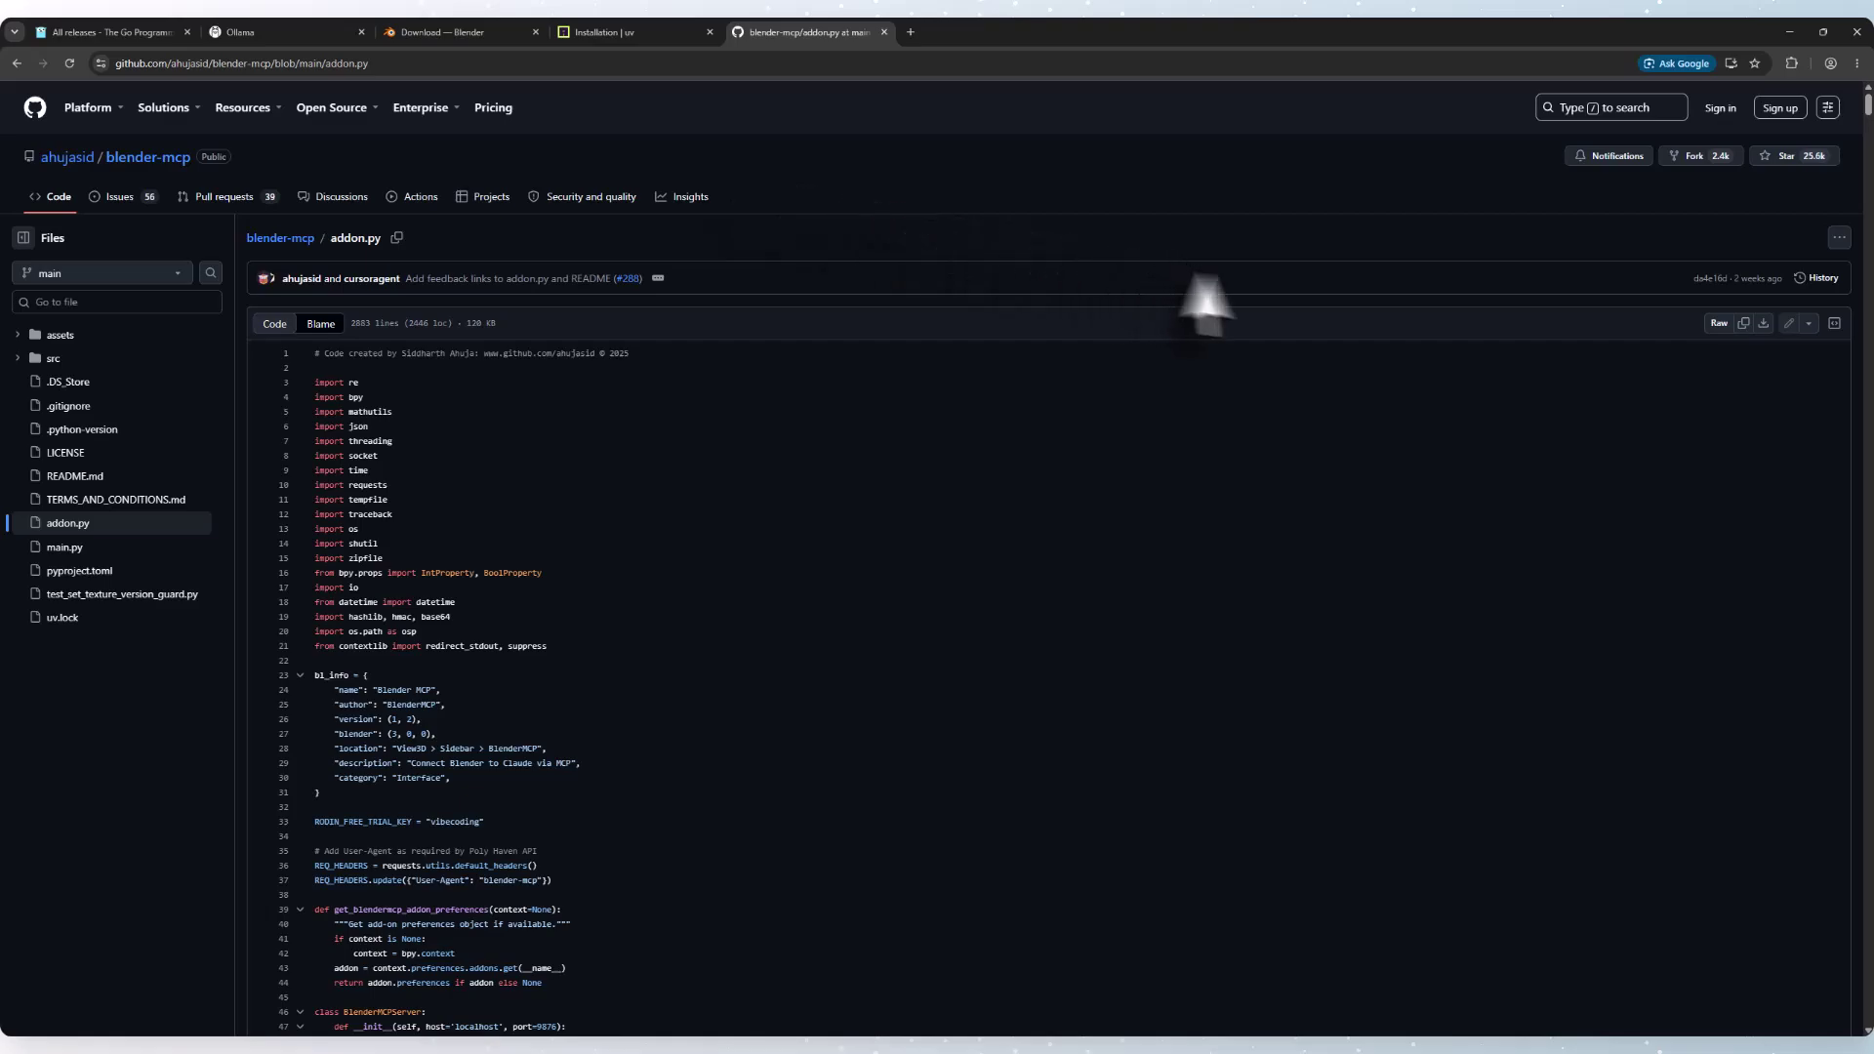
{"action": "left_click", "coordinate": [1839, 238]}
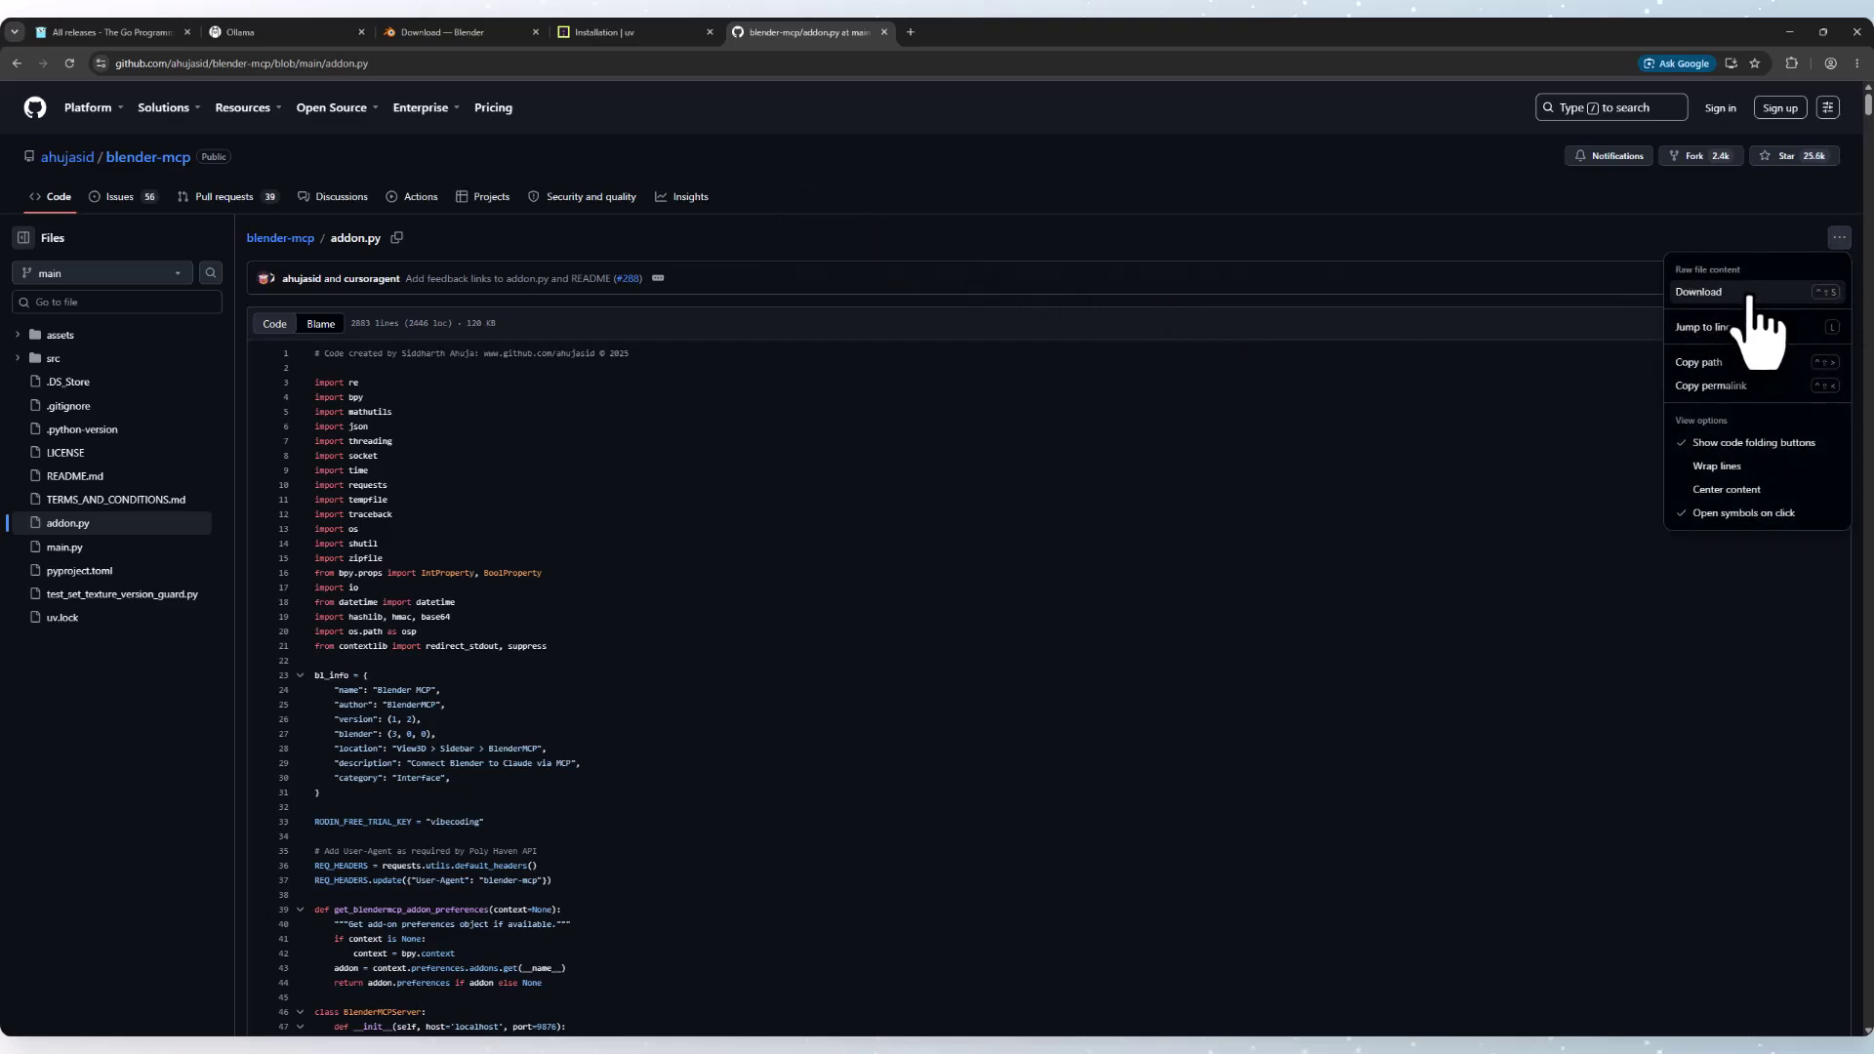
{"action": "left_click", "coordinate": [1484, 497]}
Check the Downloads folder in File Explorer for the addon.py file.
{"action": "left_click", "coordinate": [979, 1035]}
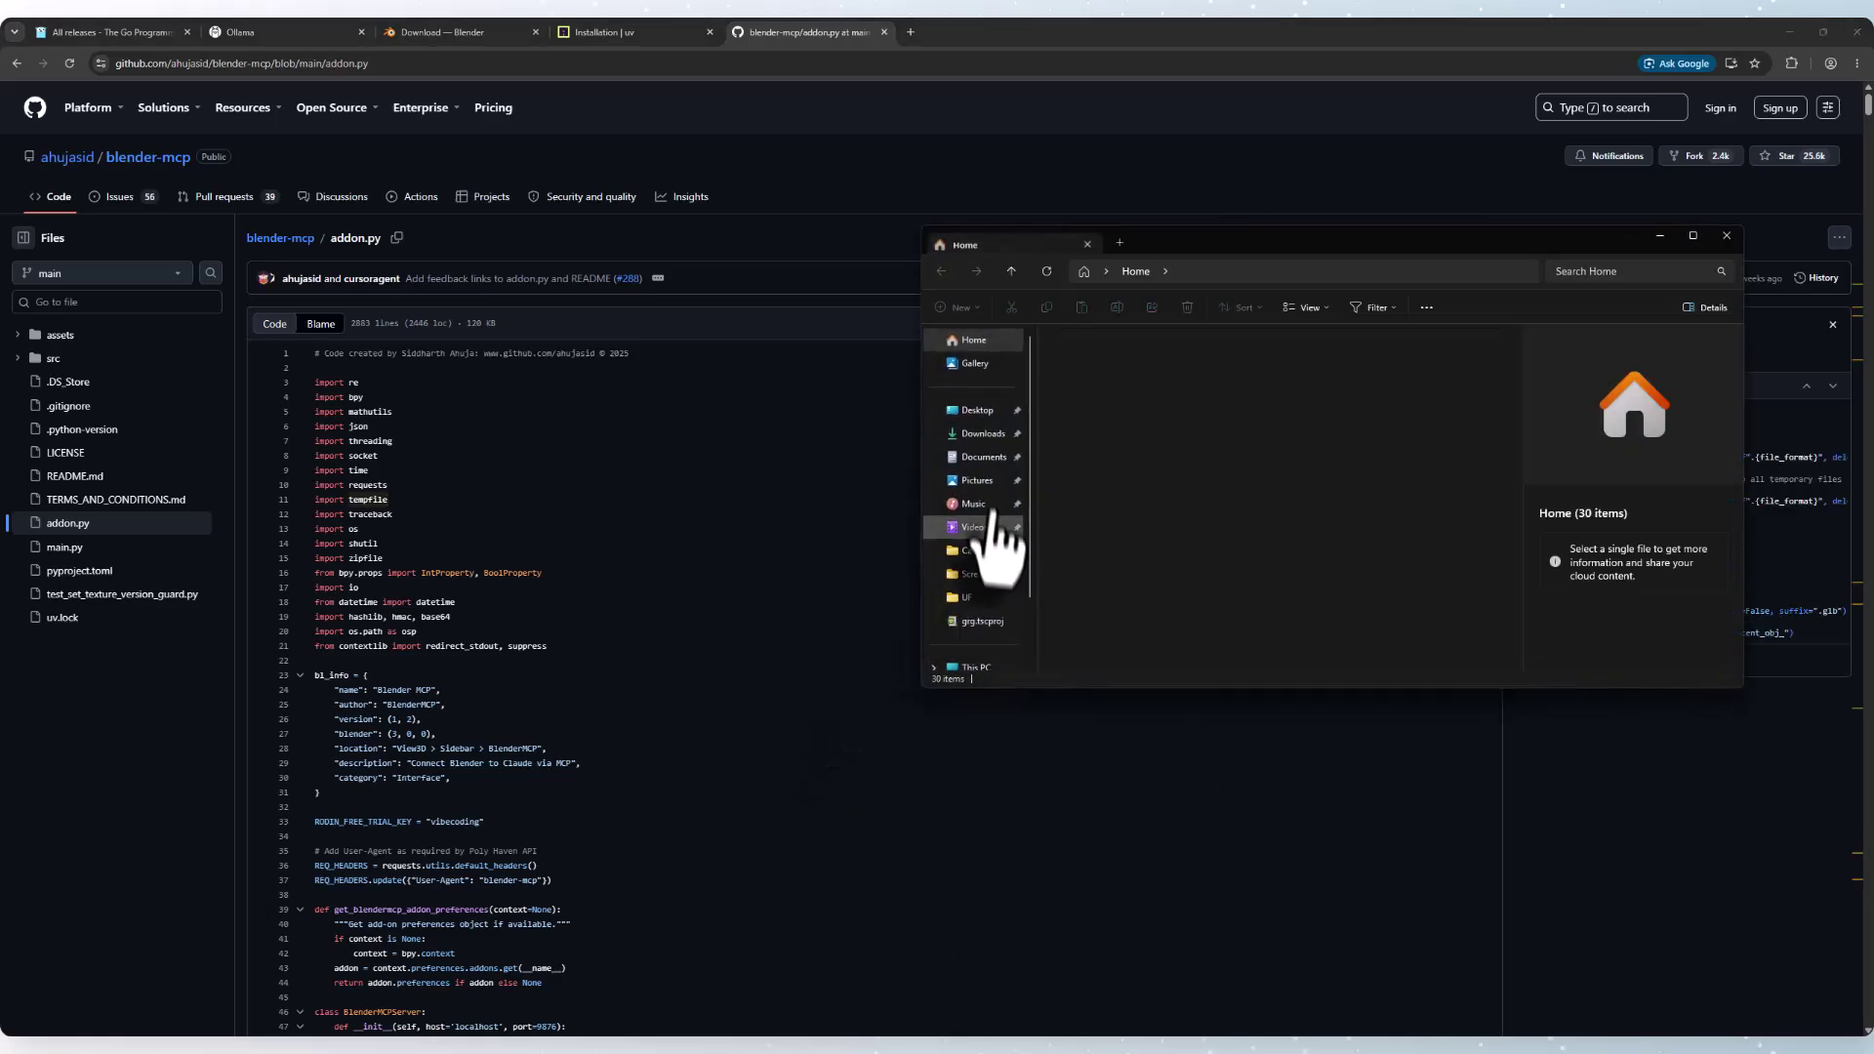
{"action": "left_click", "coordinate": [985, 436]}
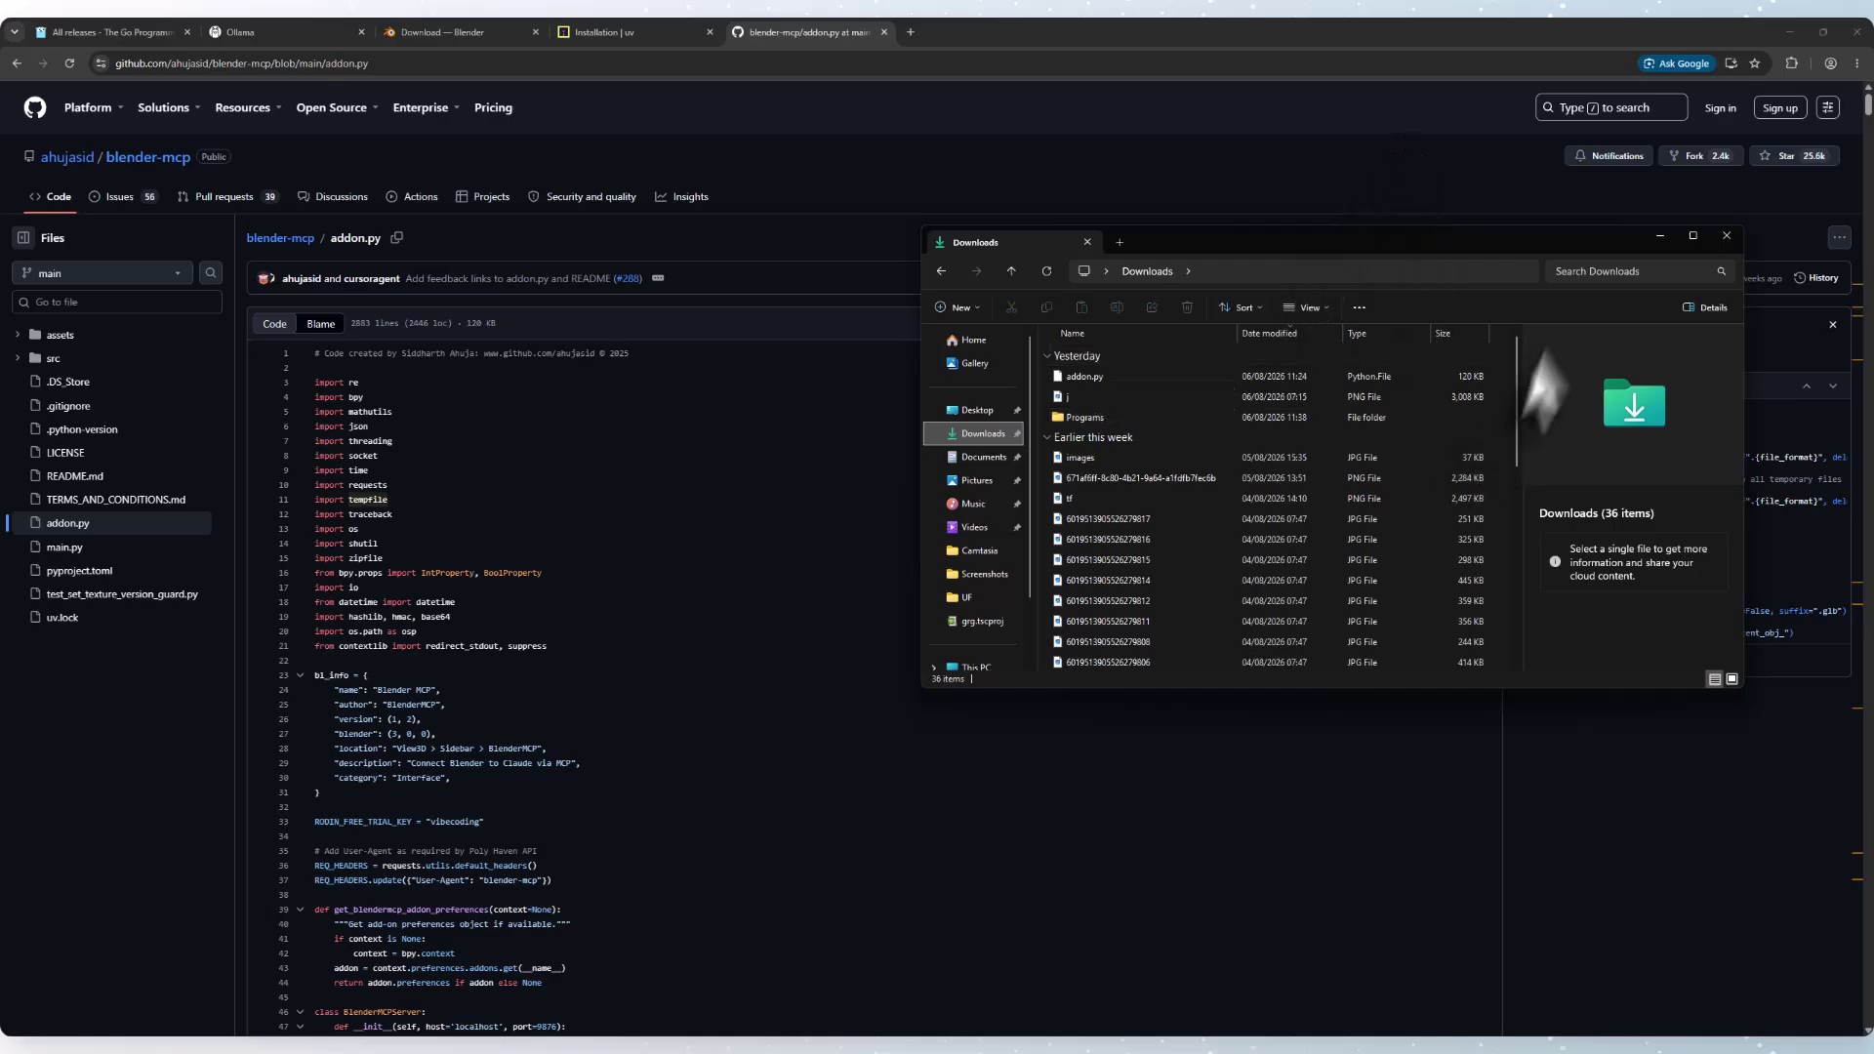
{"action": "left_click", "coordinate": [1659, 236]}
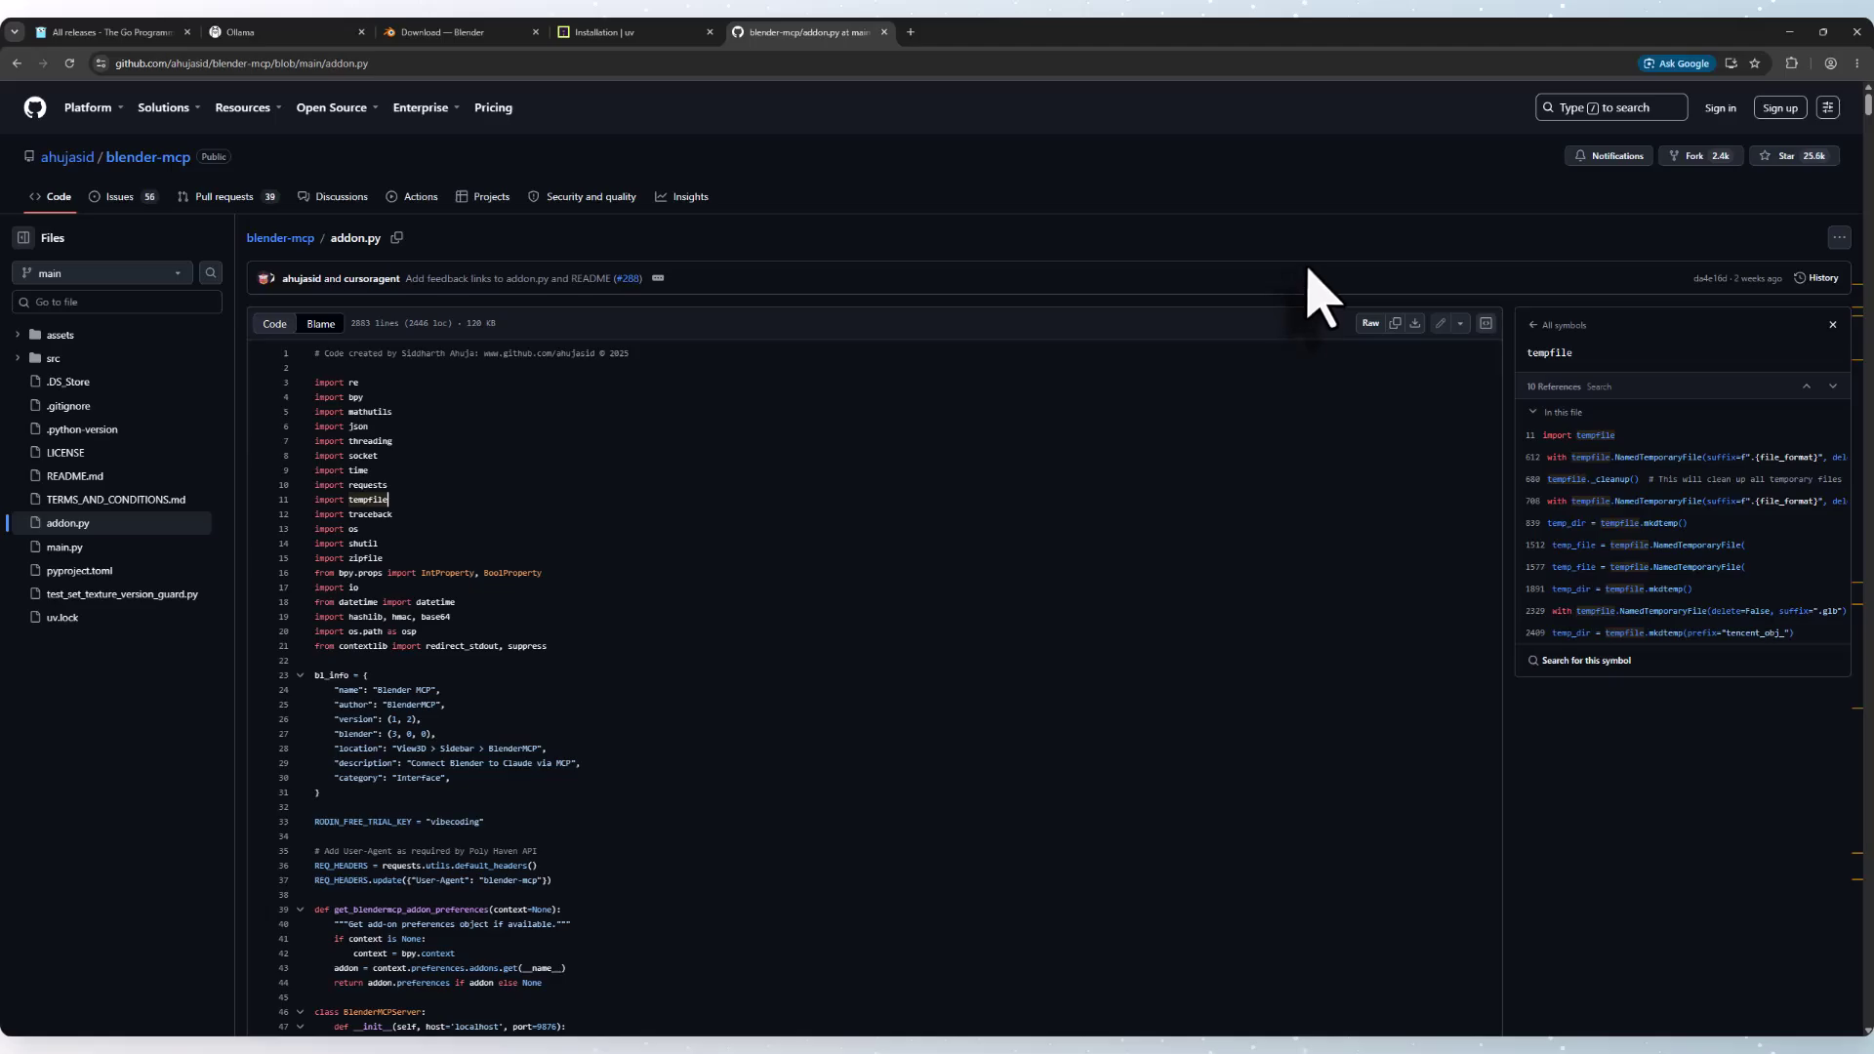
Launch Blender 5.2 and delete the default camera, cube and light from the scene.
{"action": "left_click", "coordinate": [1786, 33]}
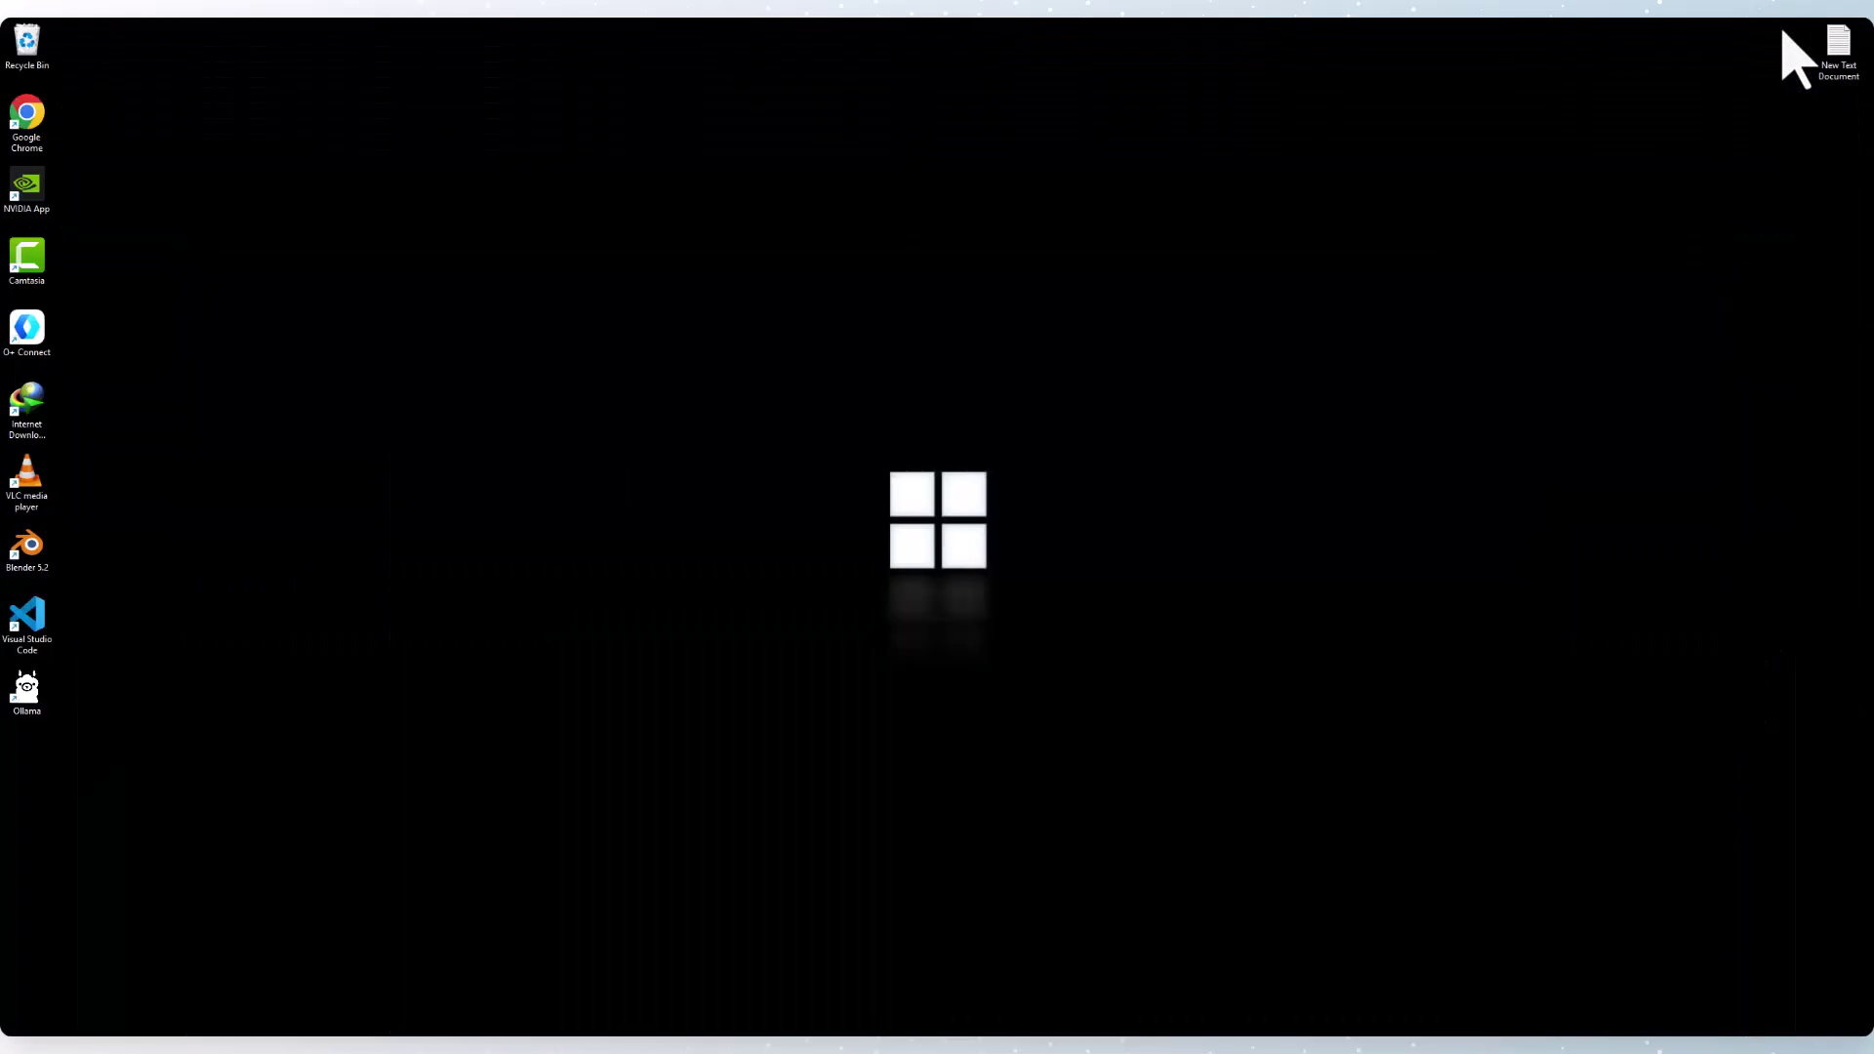
{"action": "double_click", "coordinate": [27, 546]}
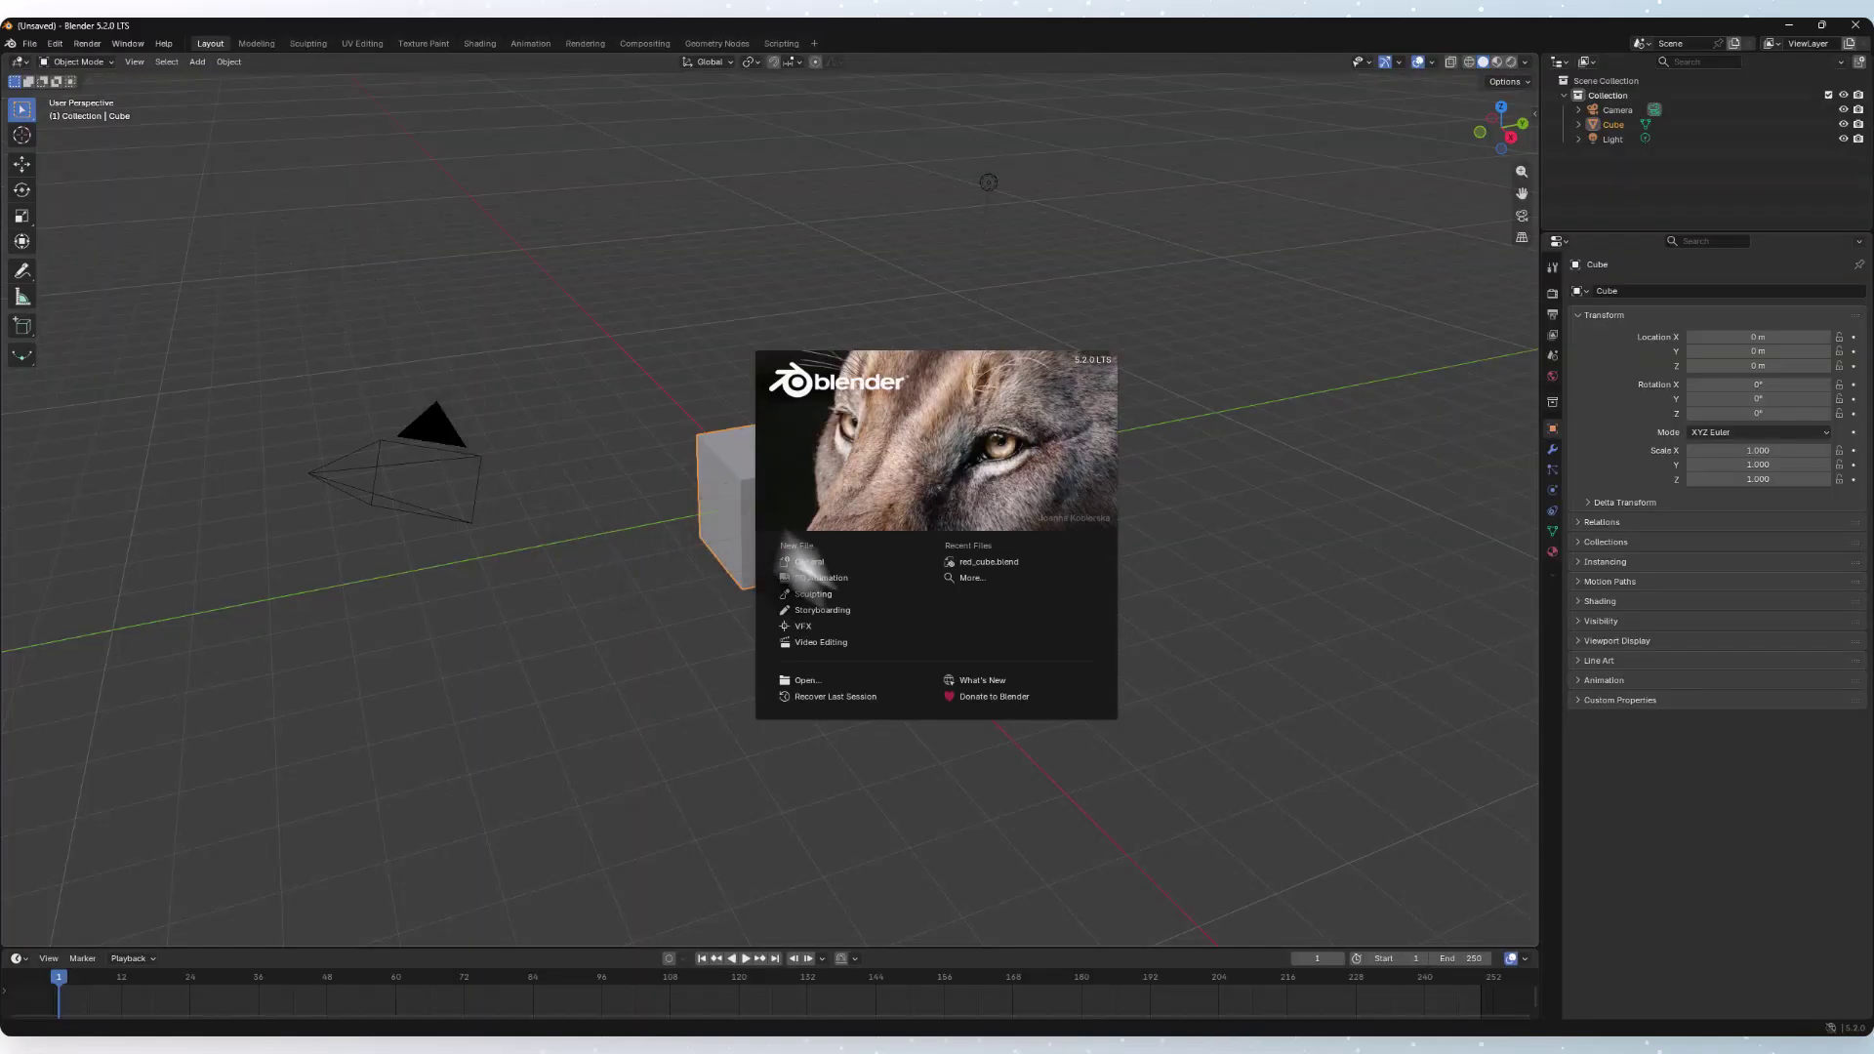
{"action": "left_click", "coordinate": [836, 566]}
{"action": "left_click_drag", "start_coordinate": [1204, 251], "coordinate": [115, 871]}
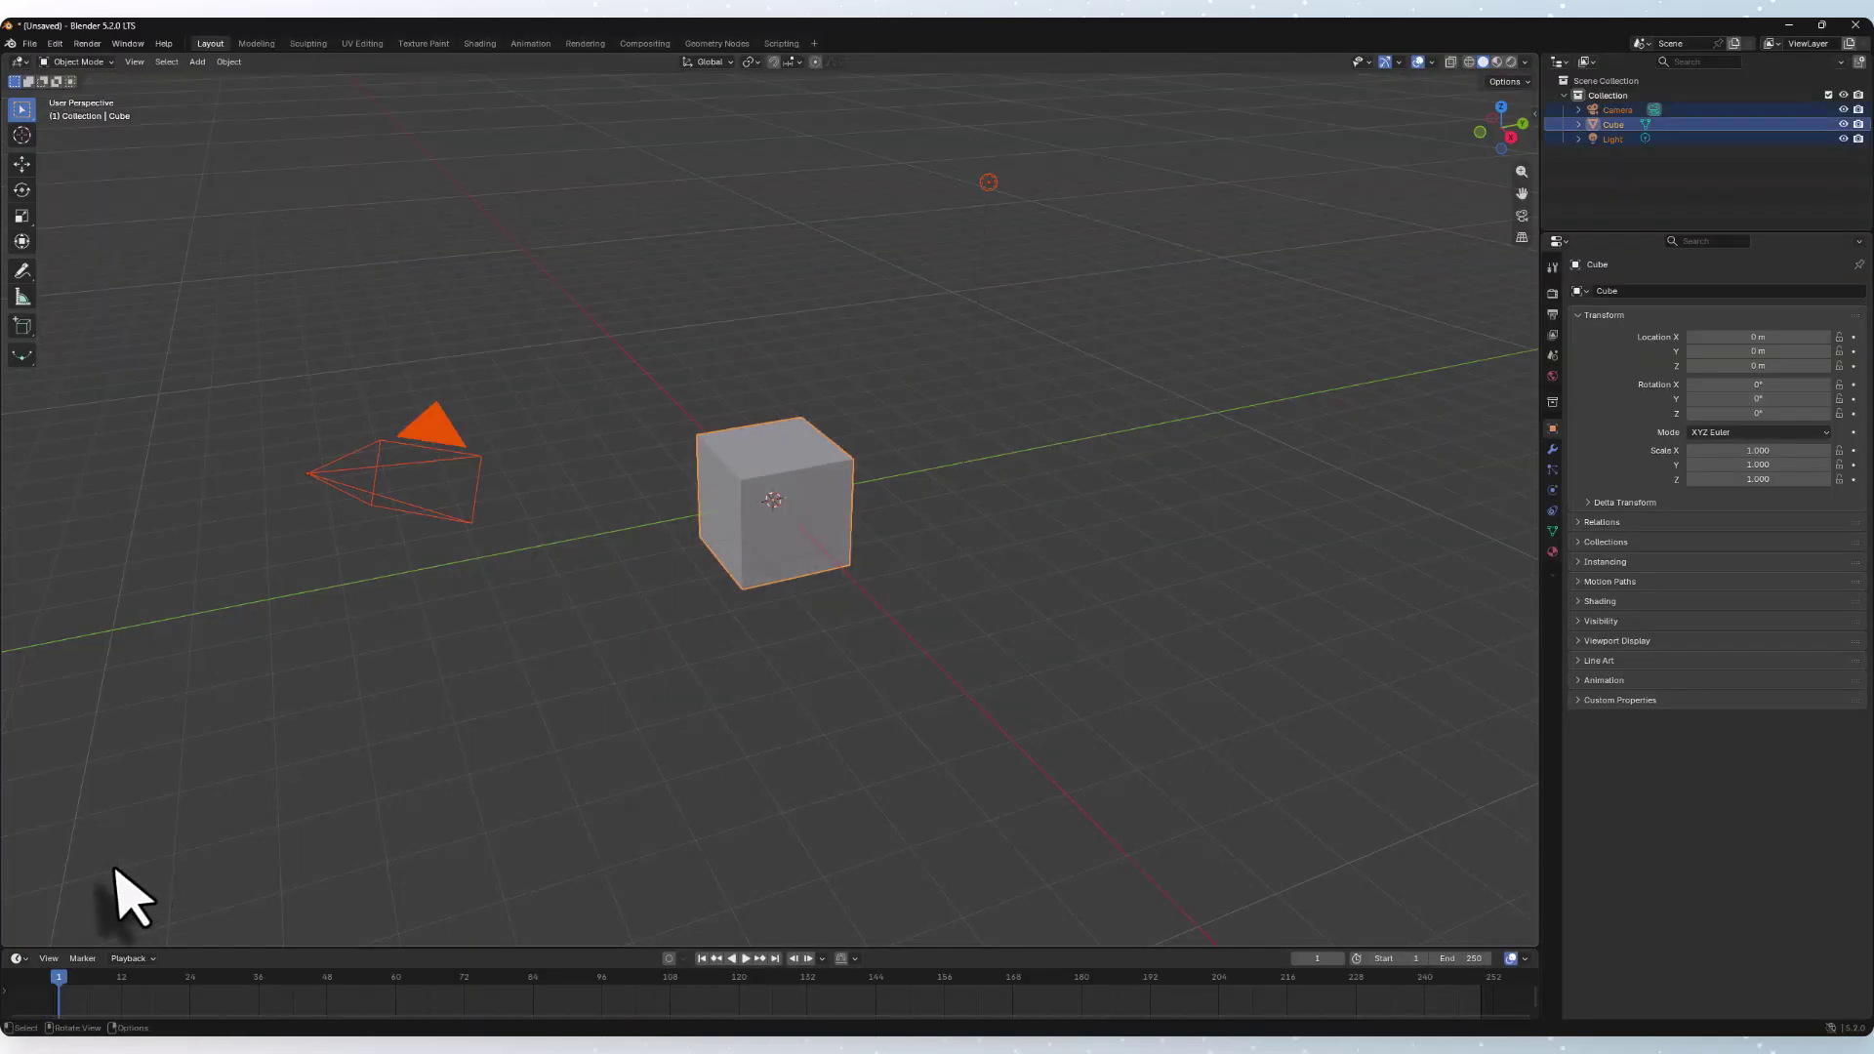
{"action": "key", "text": "Delete"}
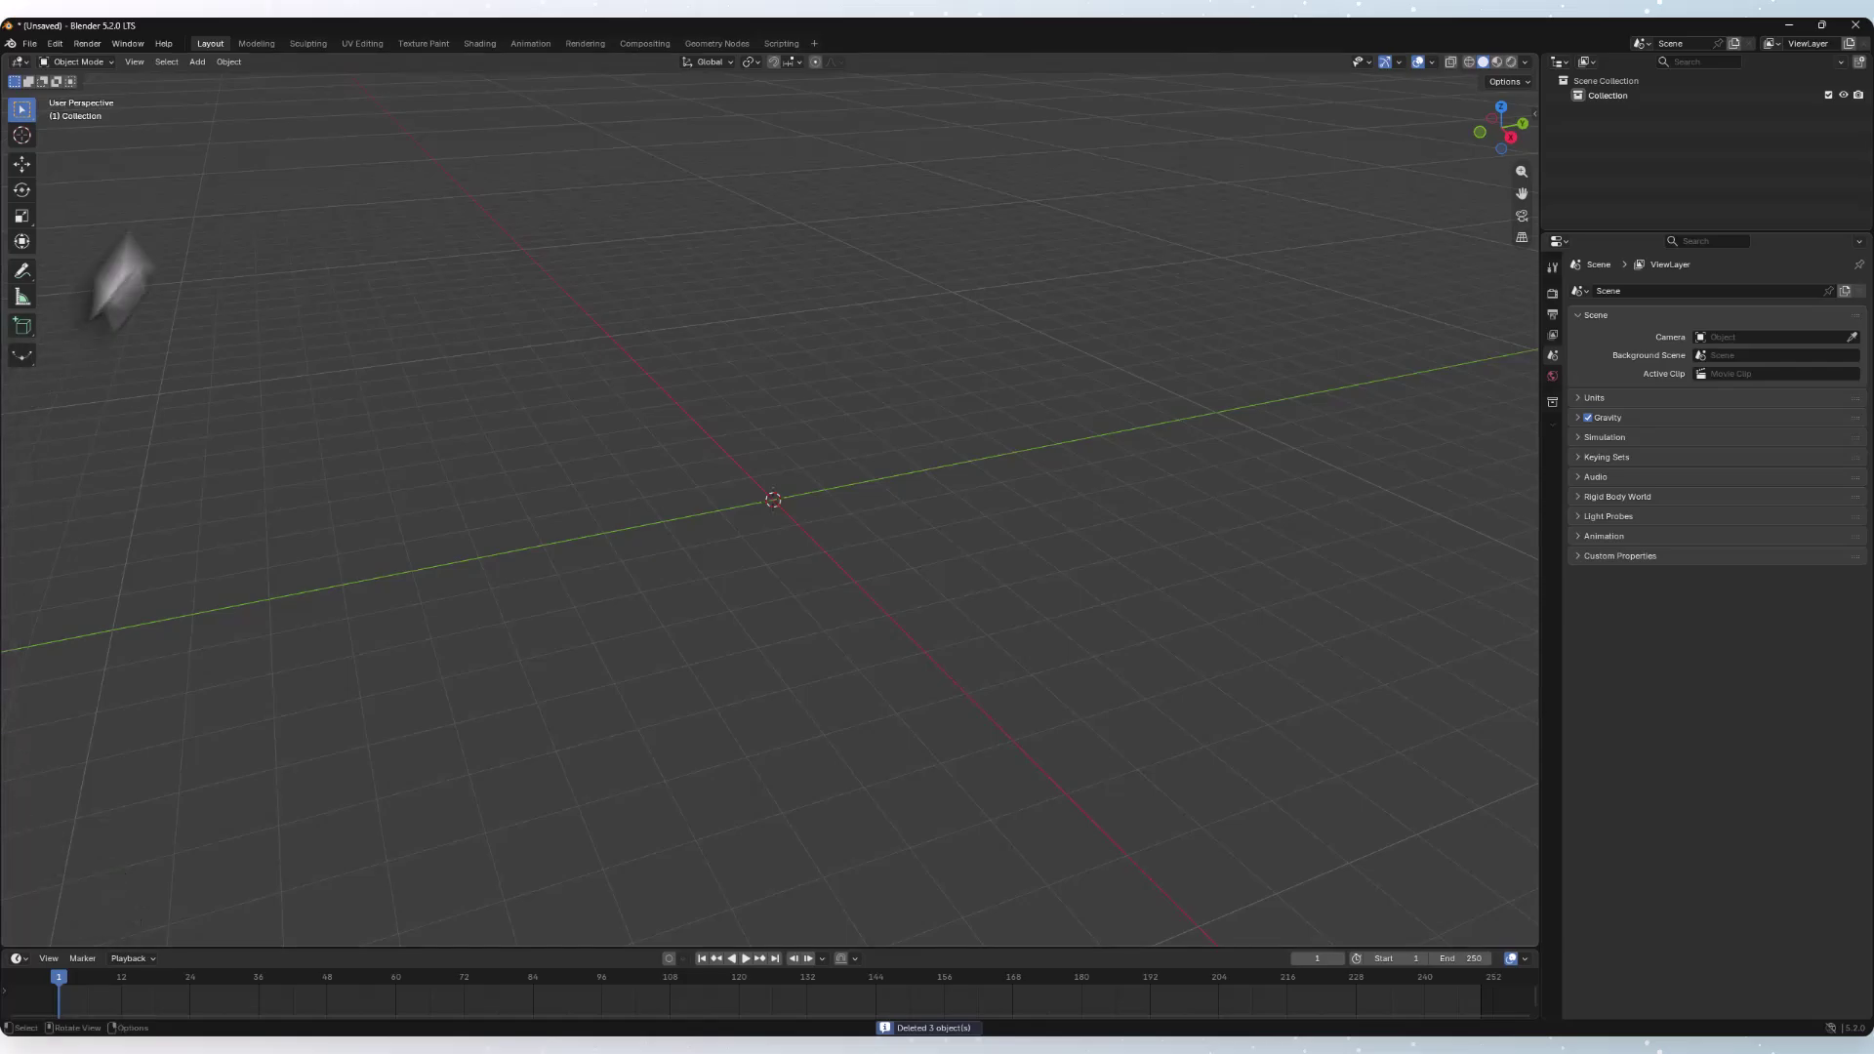
Install the addon.py add-on from the Downloads folder through Blender's preferences and check its Blender MCP entry.
{"action": "left_click", "coordinate": [55, 43]}
{"action": "left_click", "coordinate": [86, 234]}
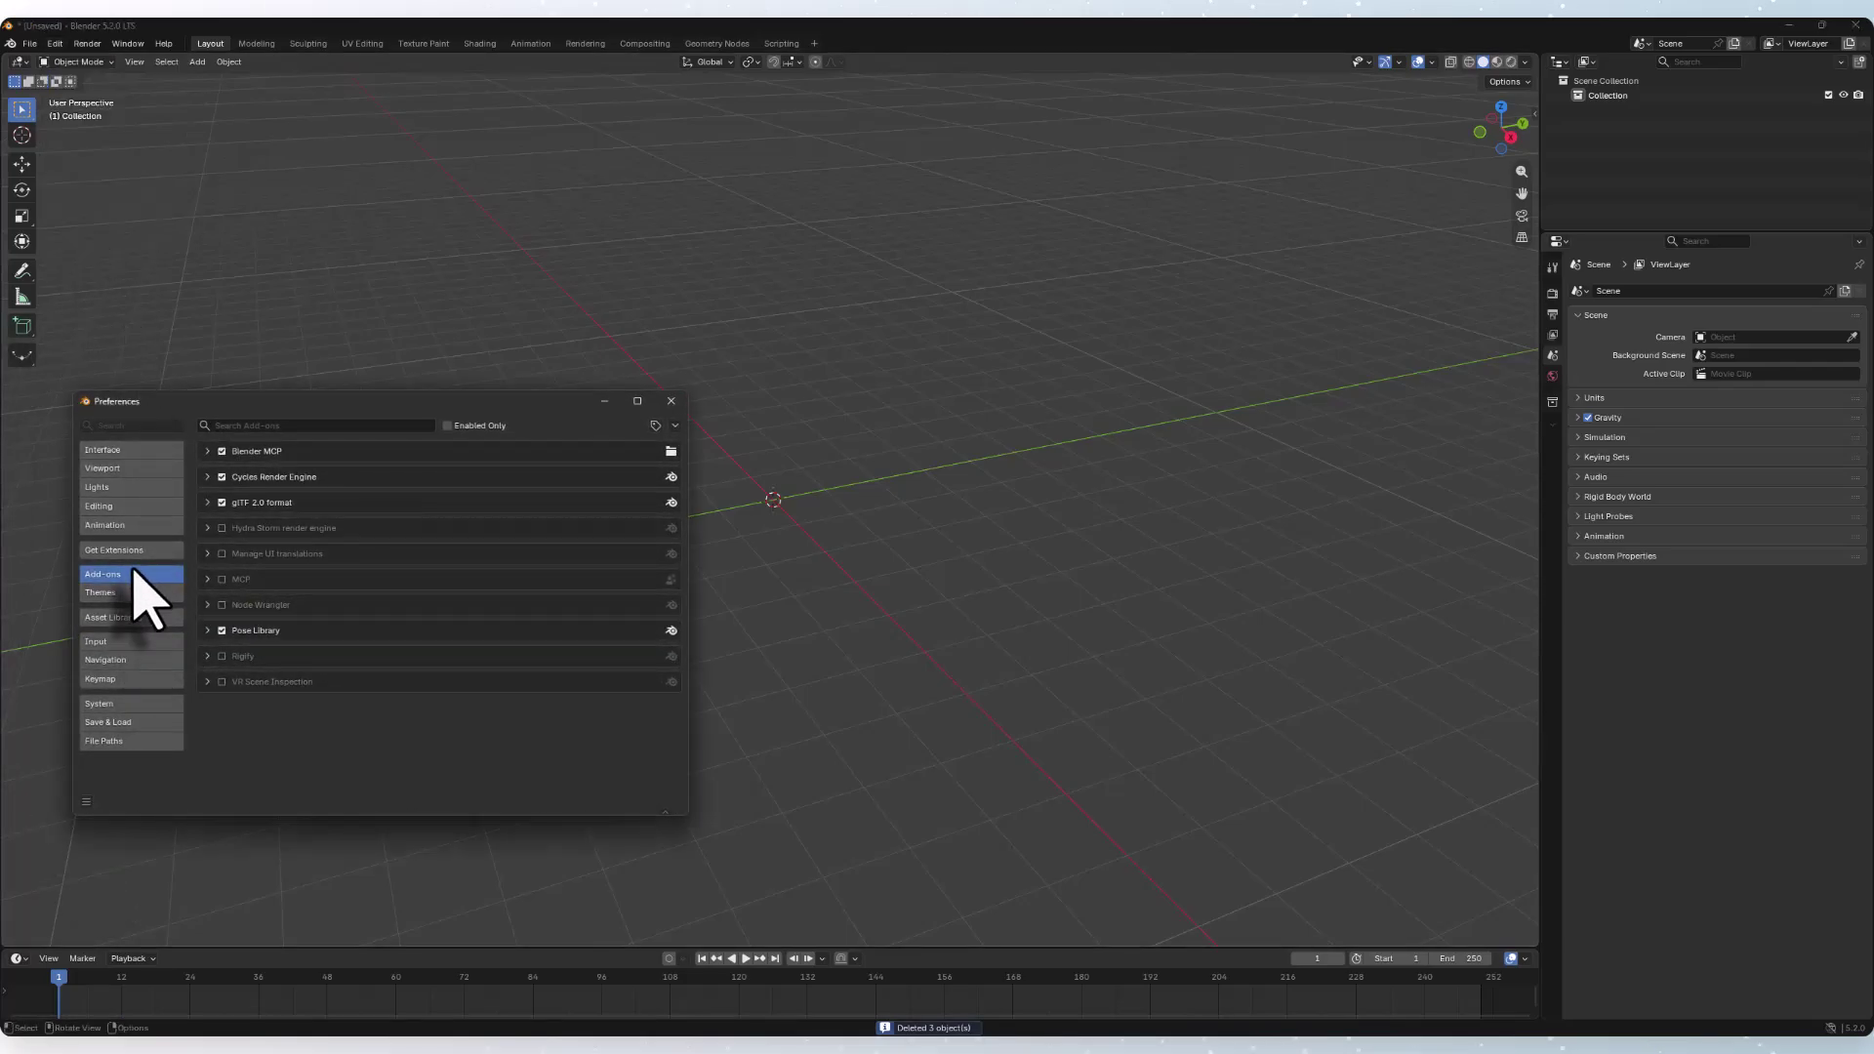
{"action": "left_click", "coordinate": [675, 426]}
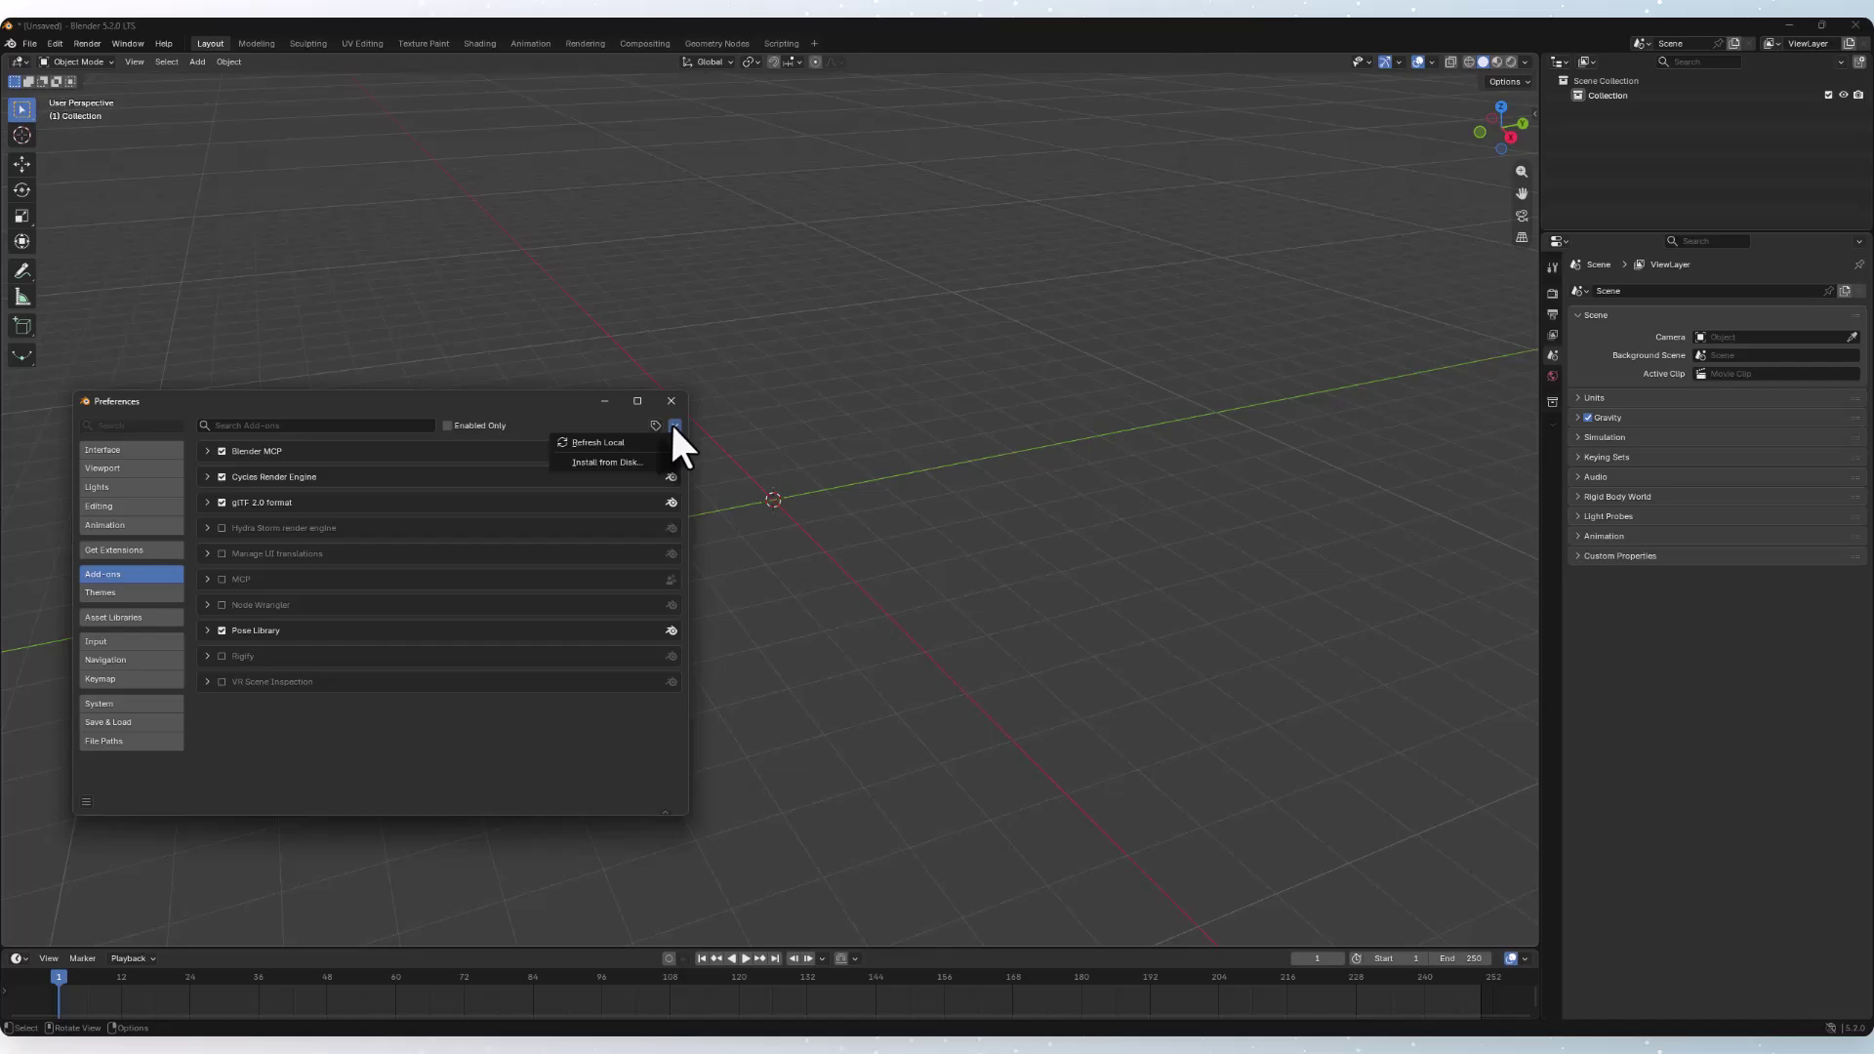
{"action": "left_click", "coordinate": [616, 465]}
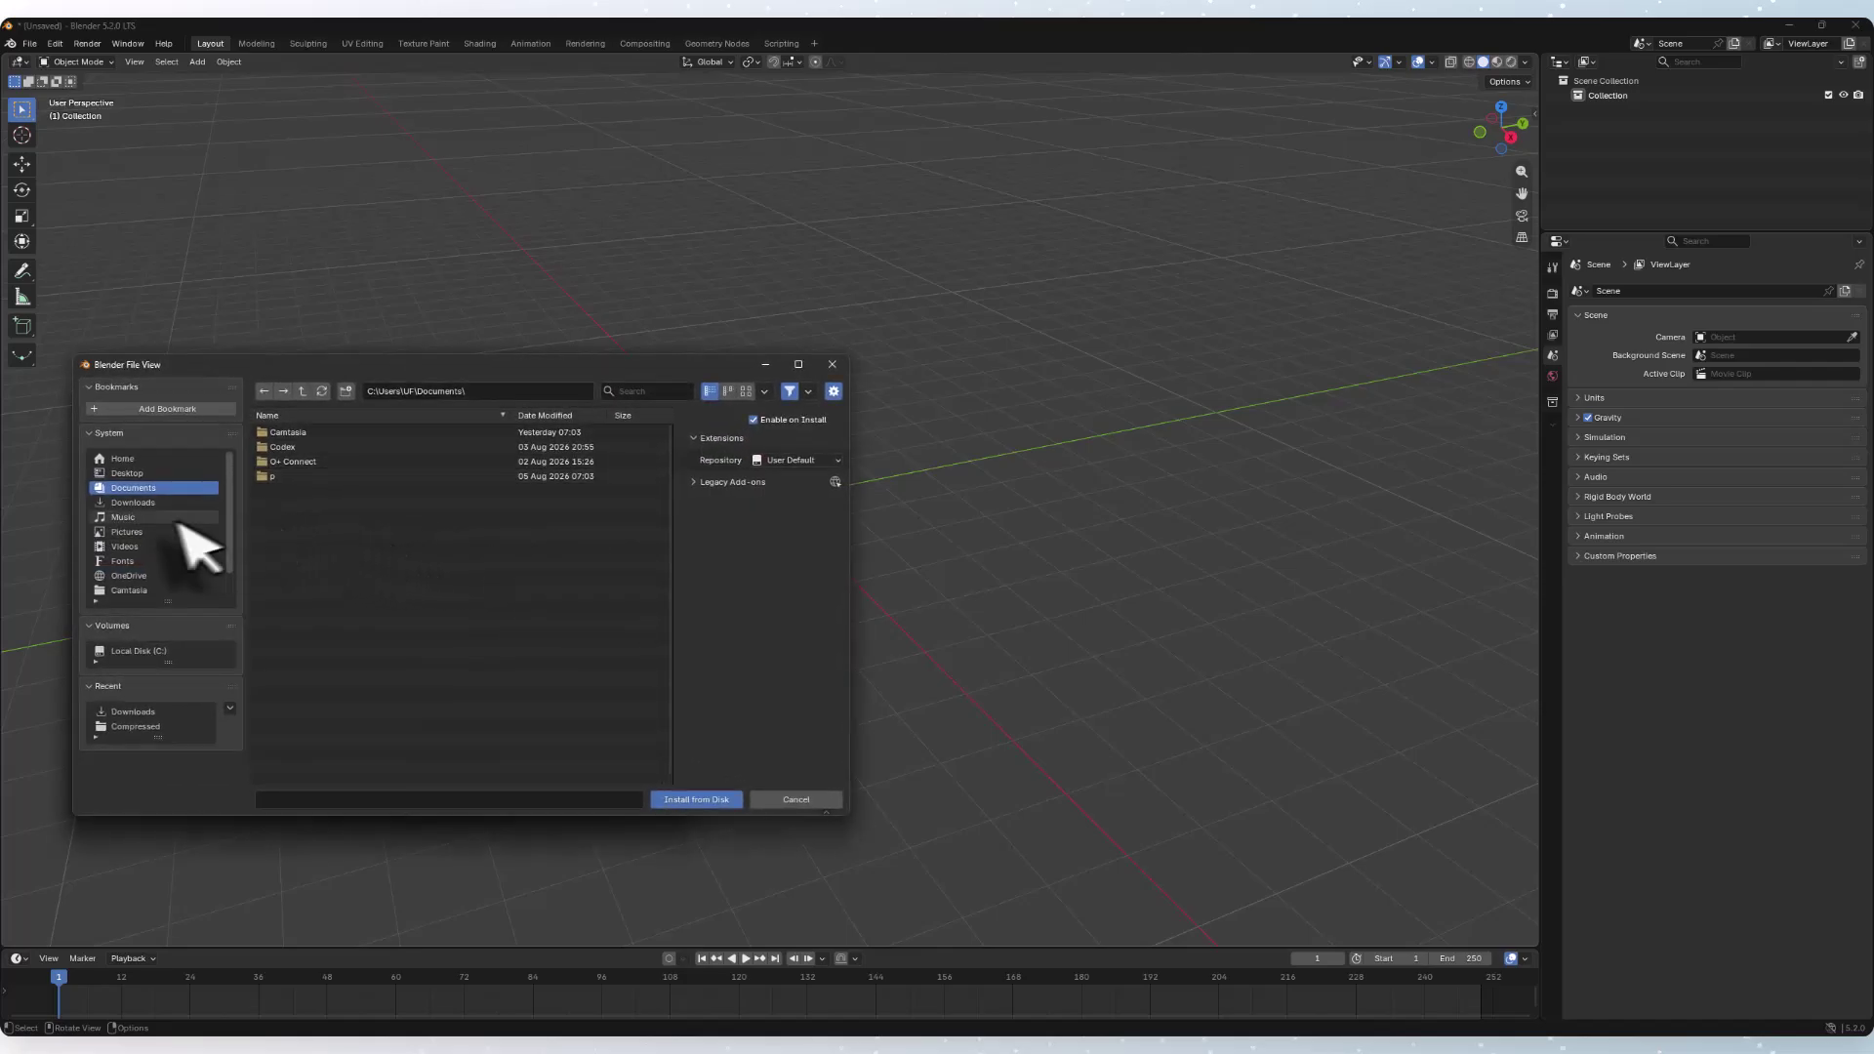
{"action": "left_click", "coordinate": [133, 502]}
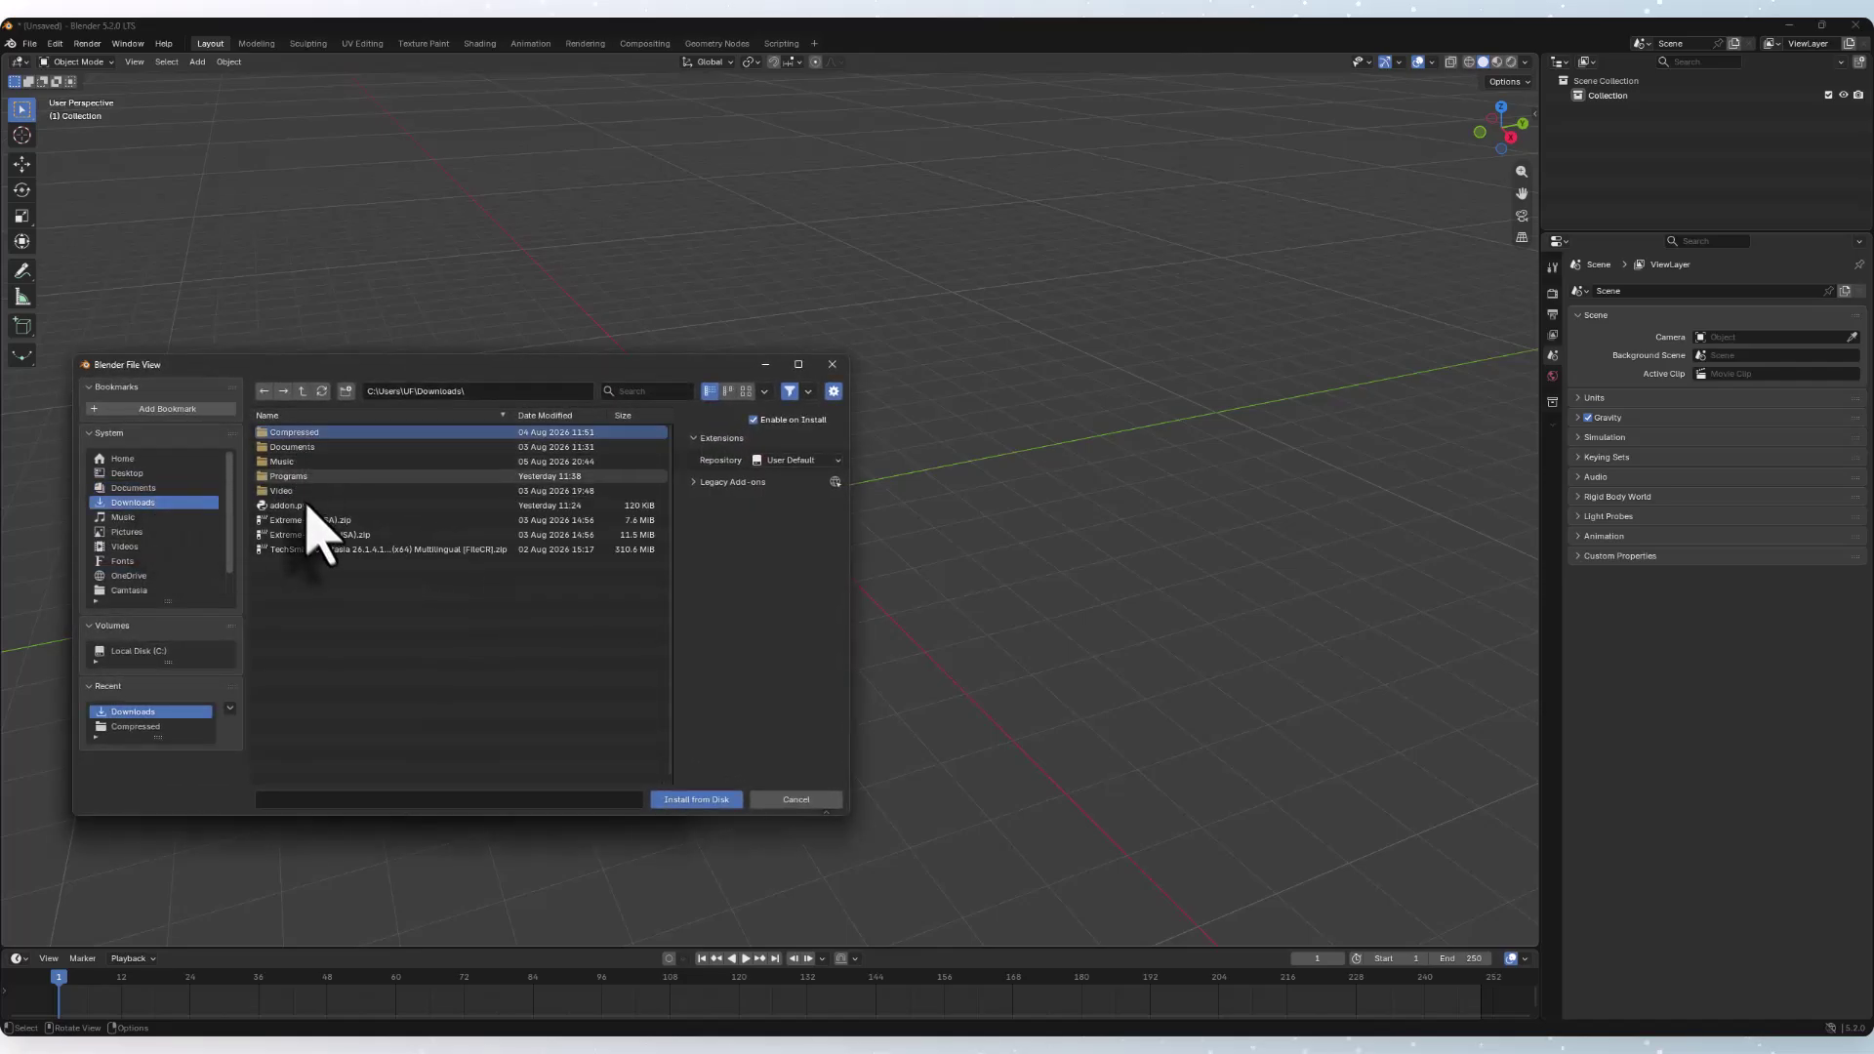
{"action": "left_click", "coordinate": [303, 506]}
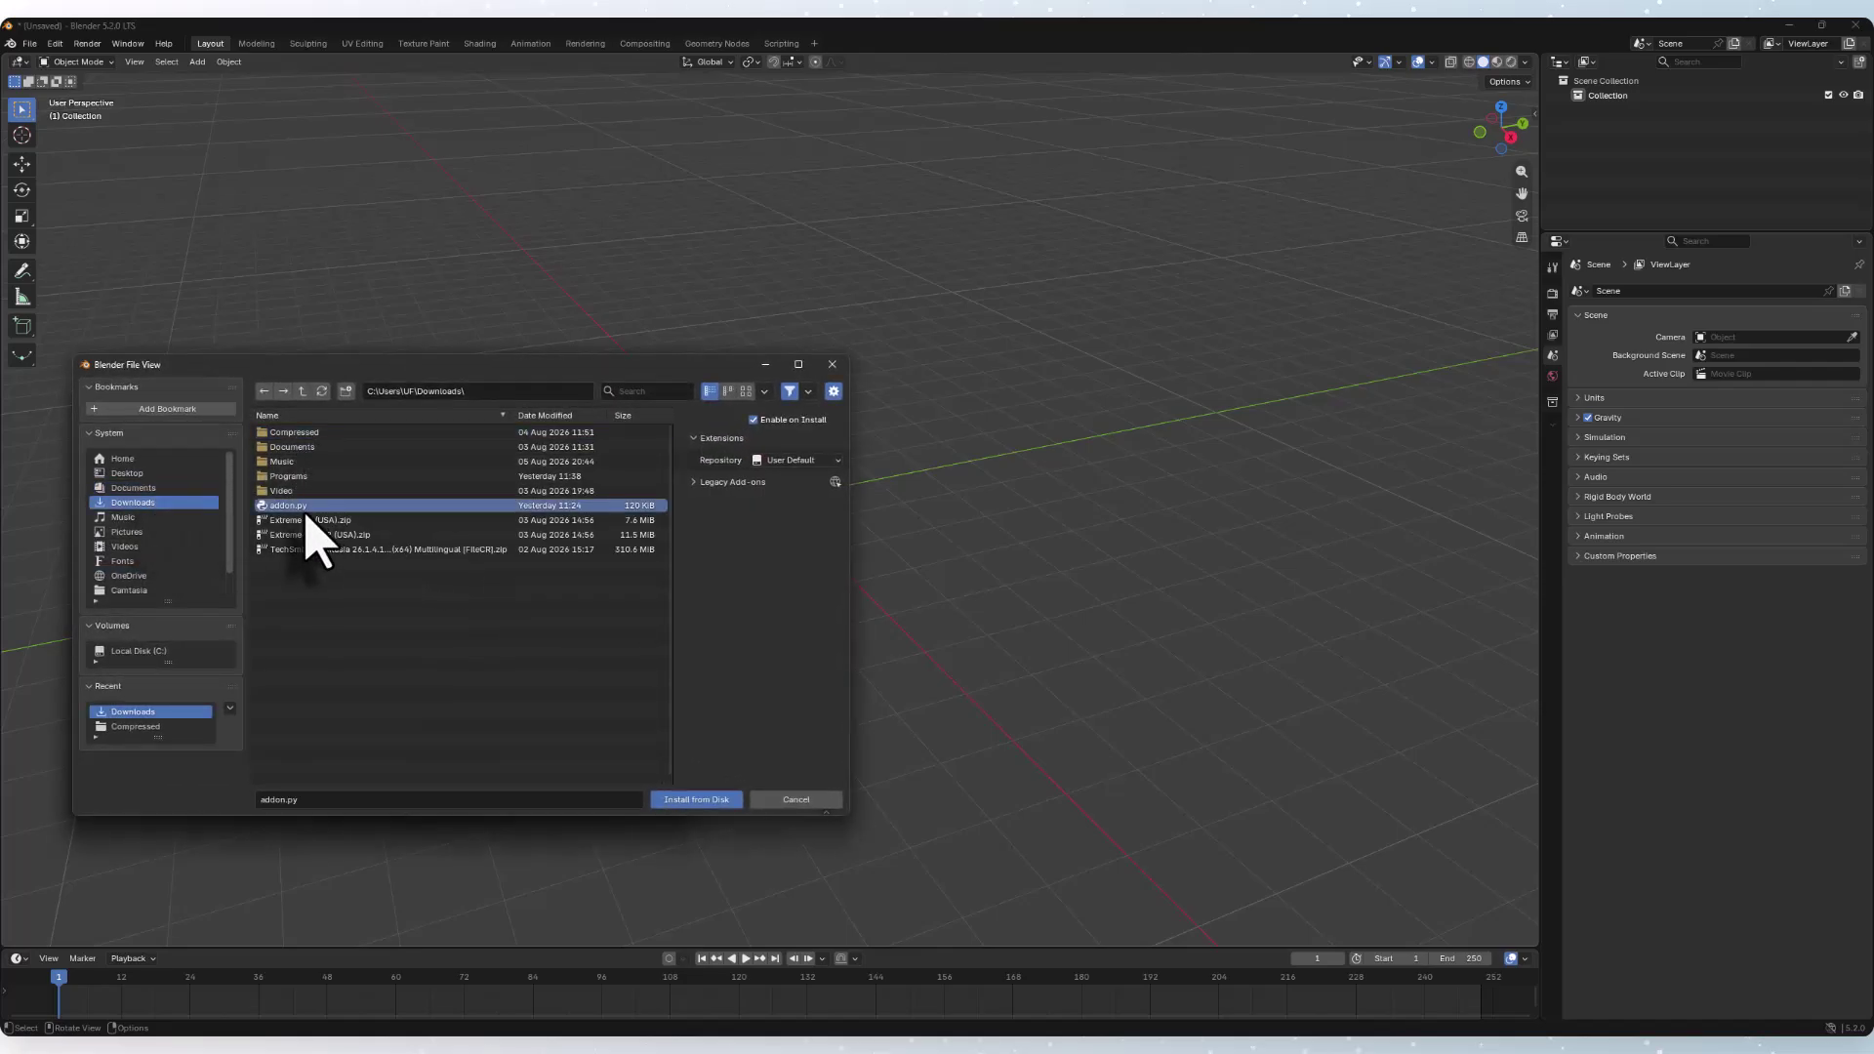
{"action": "left_click", "coordinate": [689, 825]}
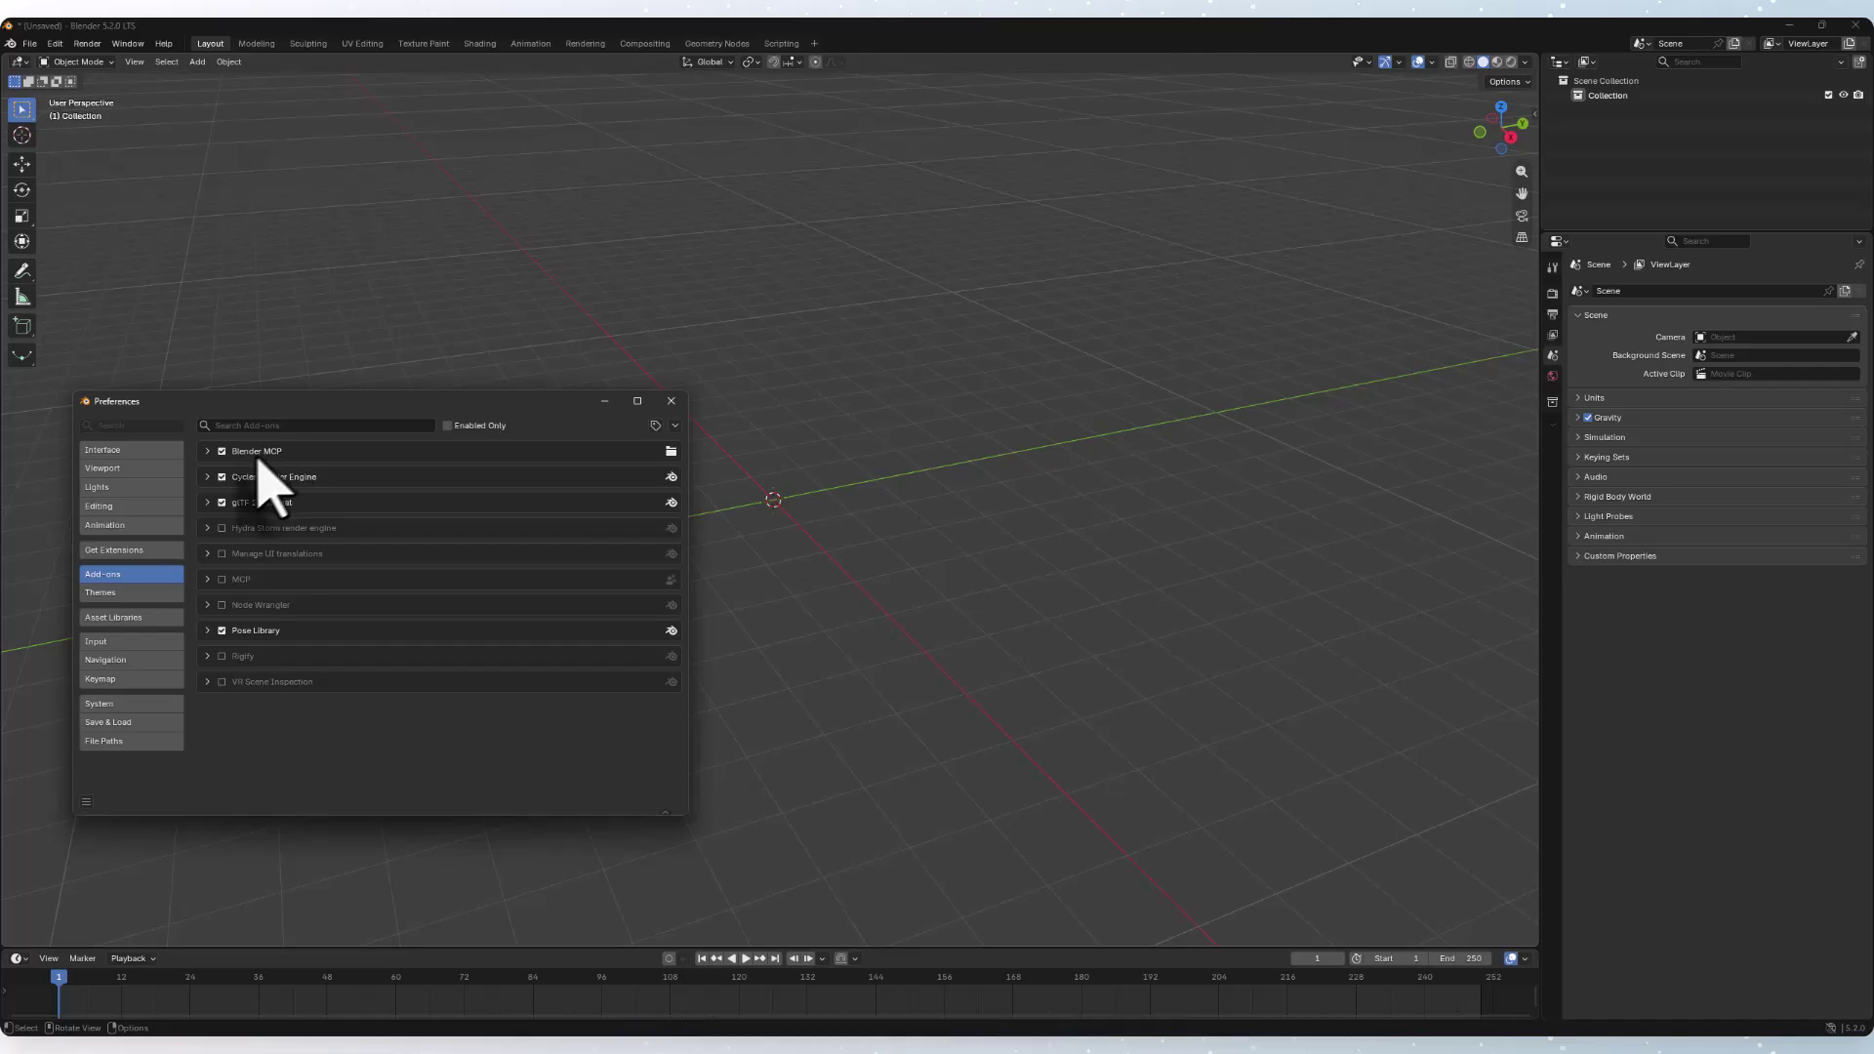
{"action": "left_click", "coordinate": [207, 452]}
{"action": "left_click", "coordinate": [207, 452]}
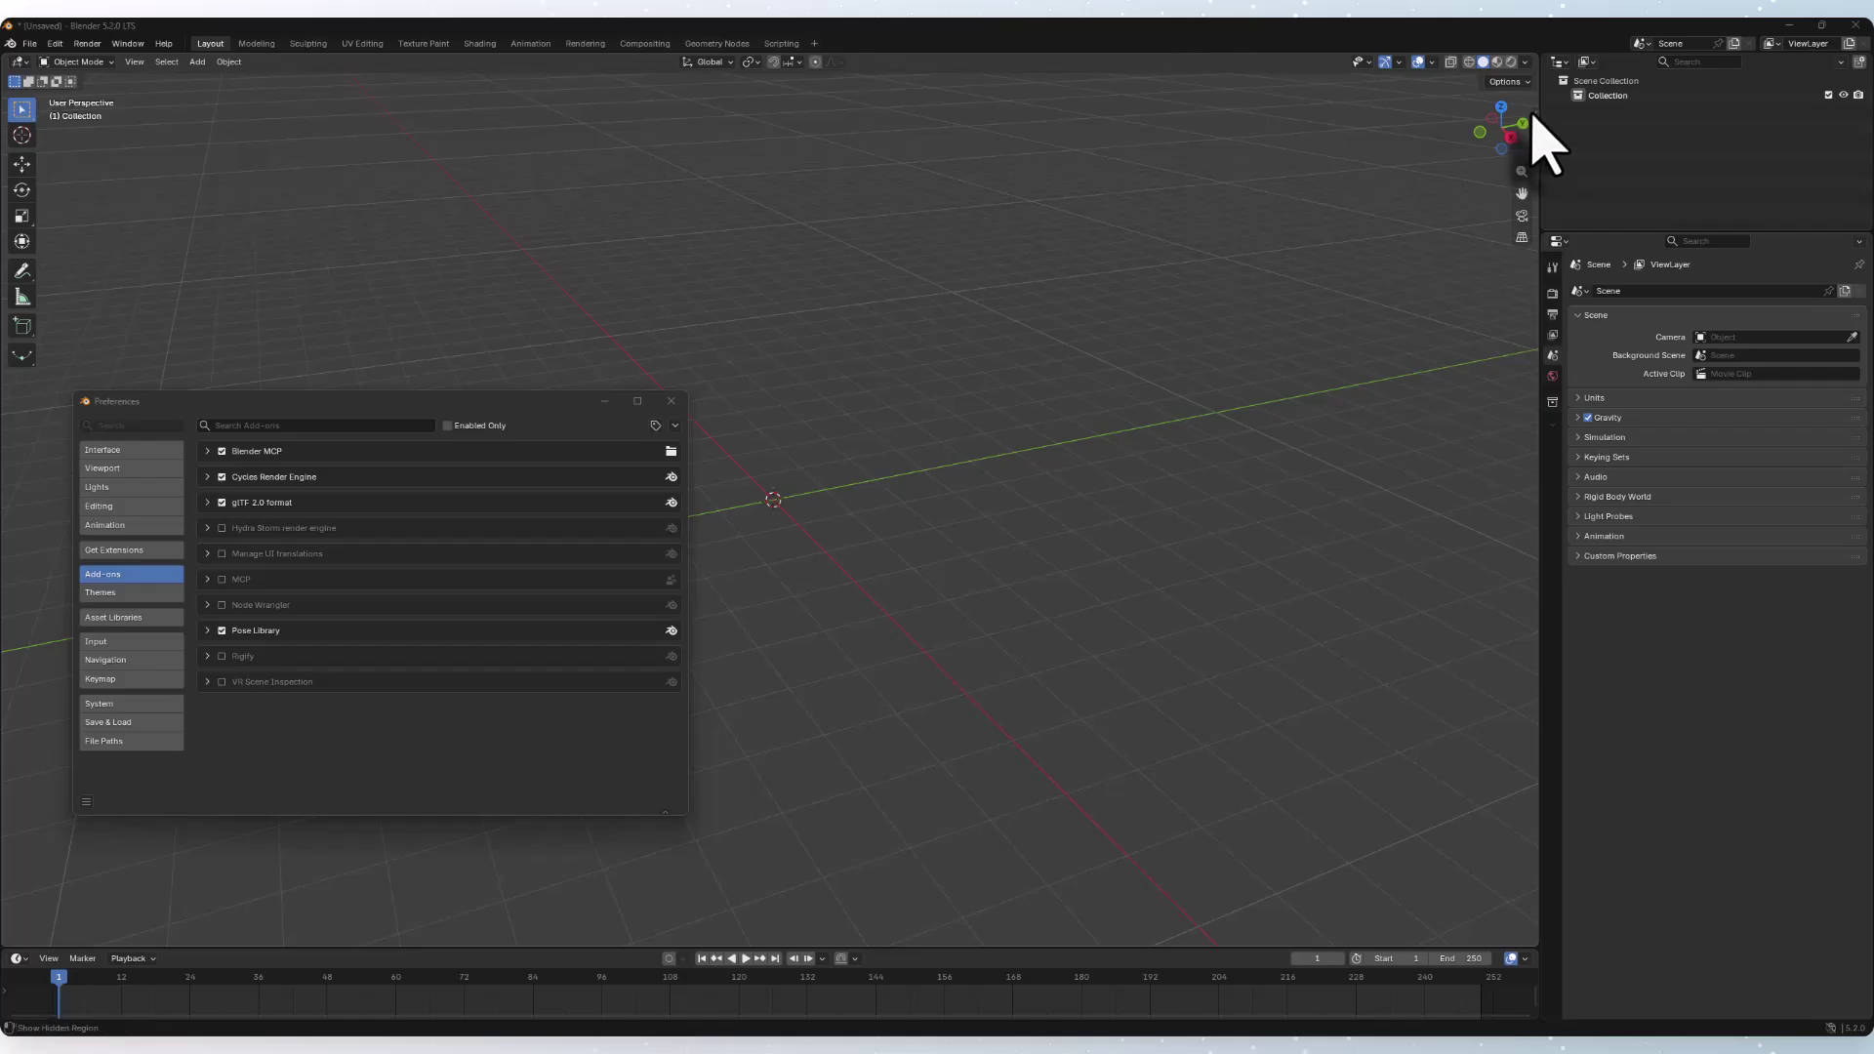
In the viewport's BlenderMCP settings, enable assets from Poly Haven and connect to the MCP server, then minimize Blender.
{"action": "left_click_drag", "start_coordinate": [1534, 115], "coordinate": [1288, 185]}
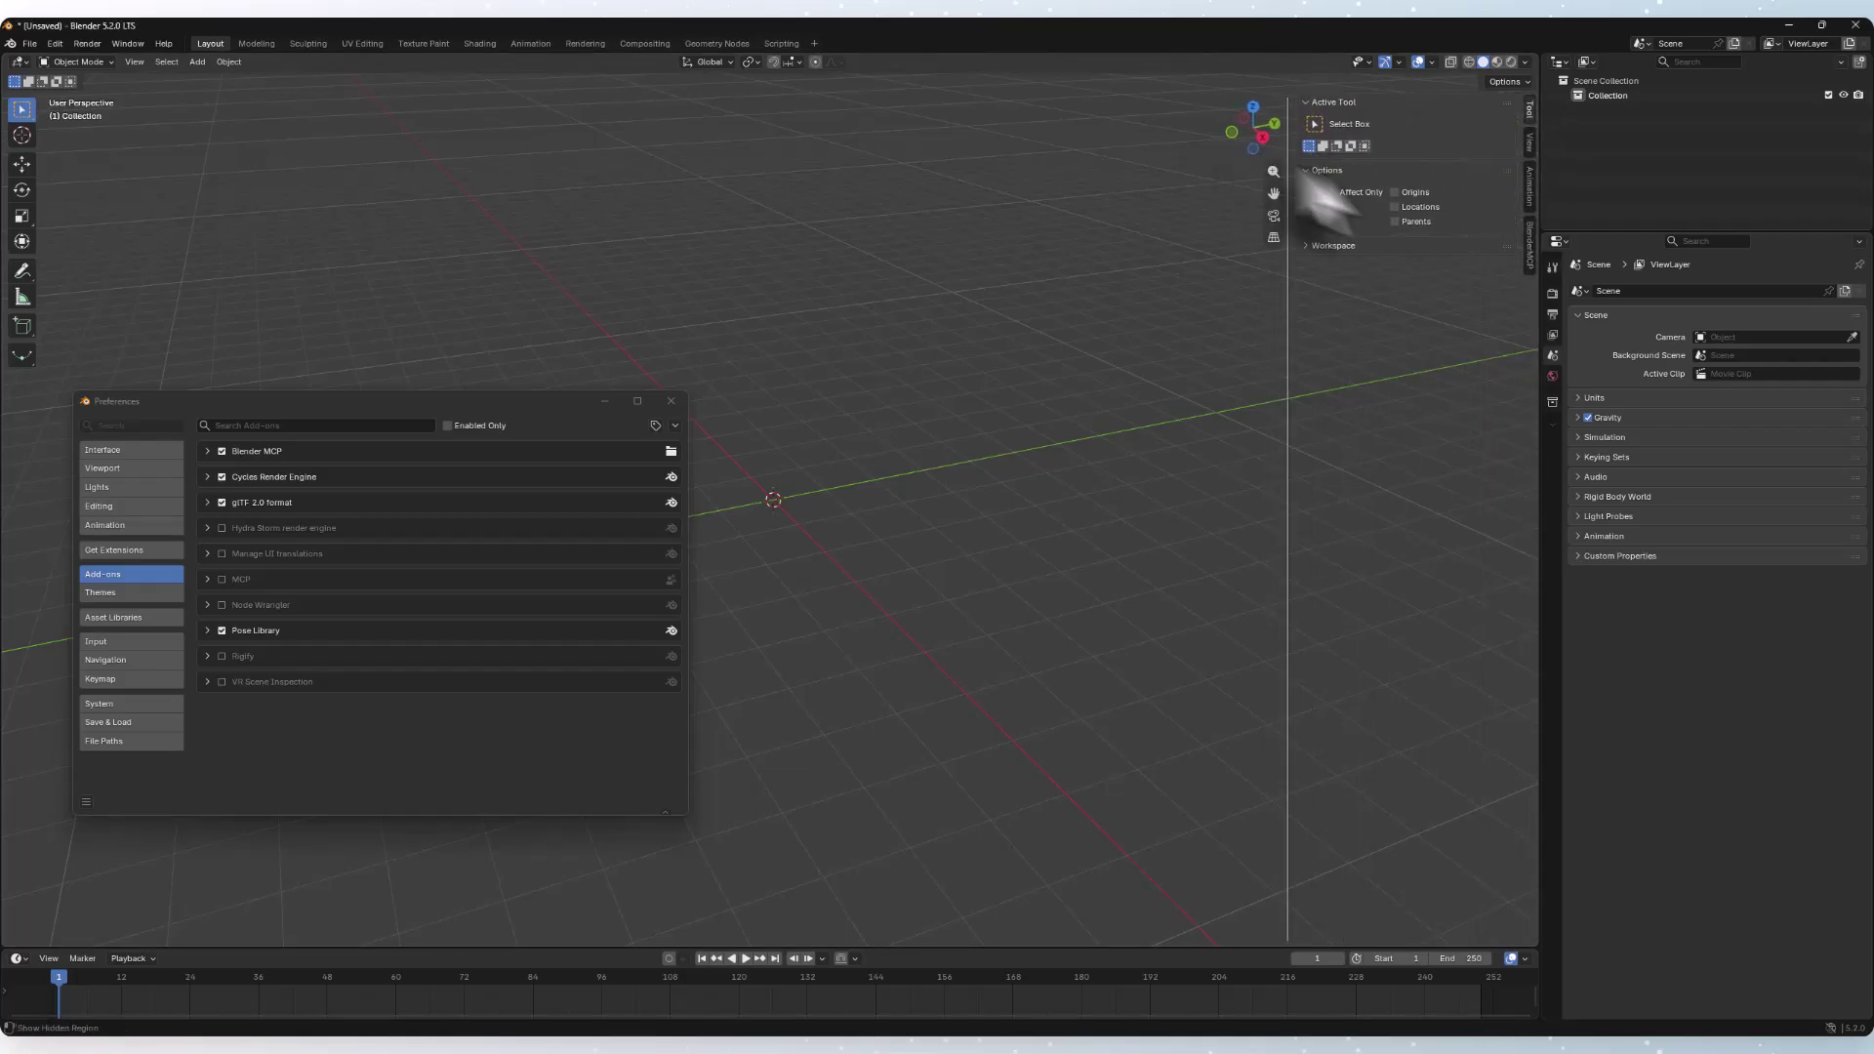
{"action": "left_click", "coordinate": [1530, 244]}
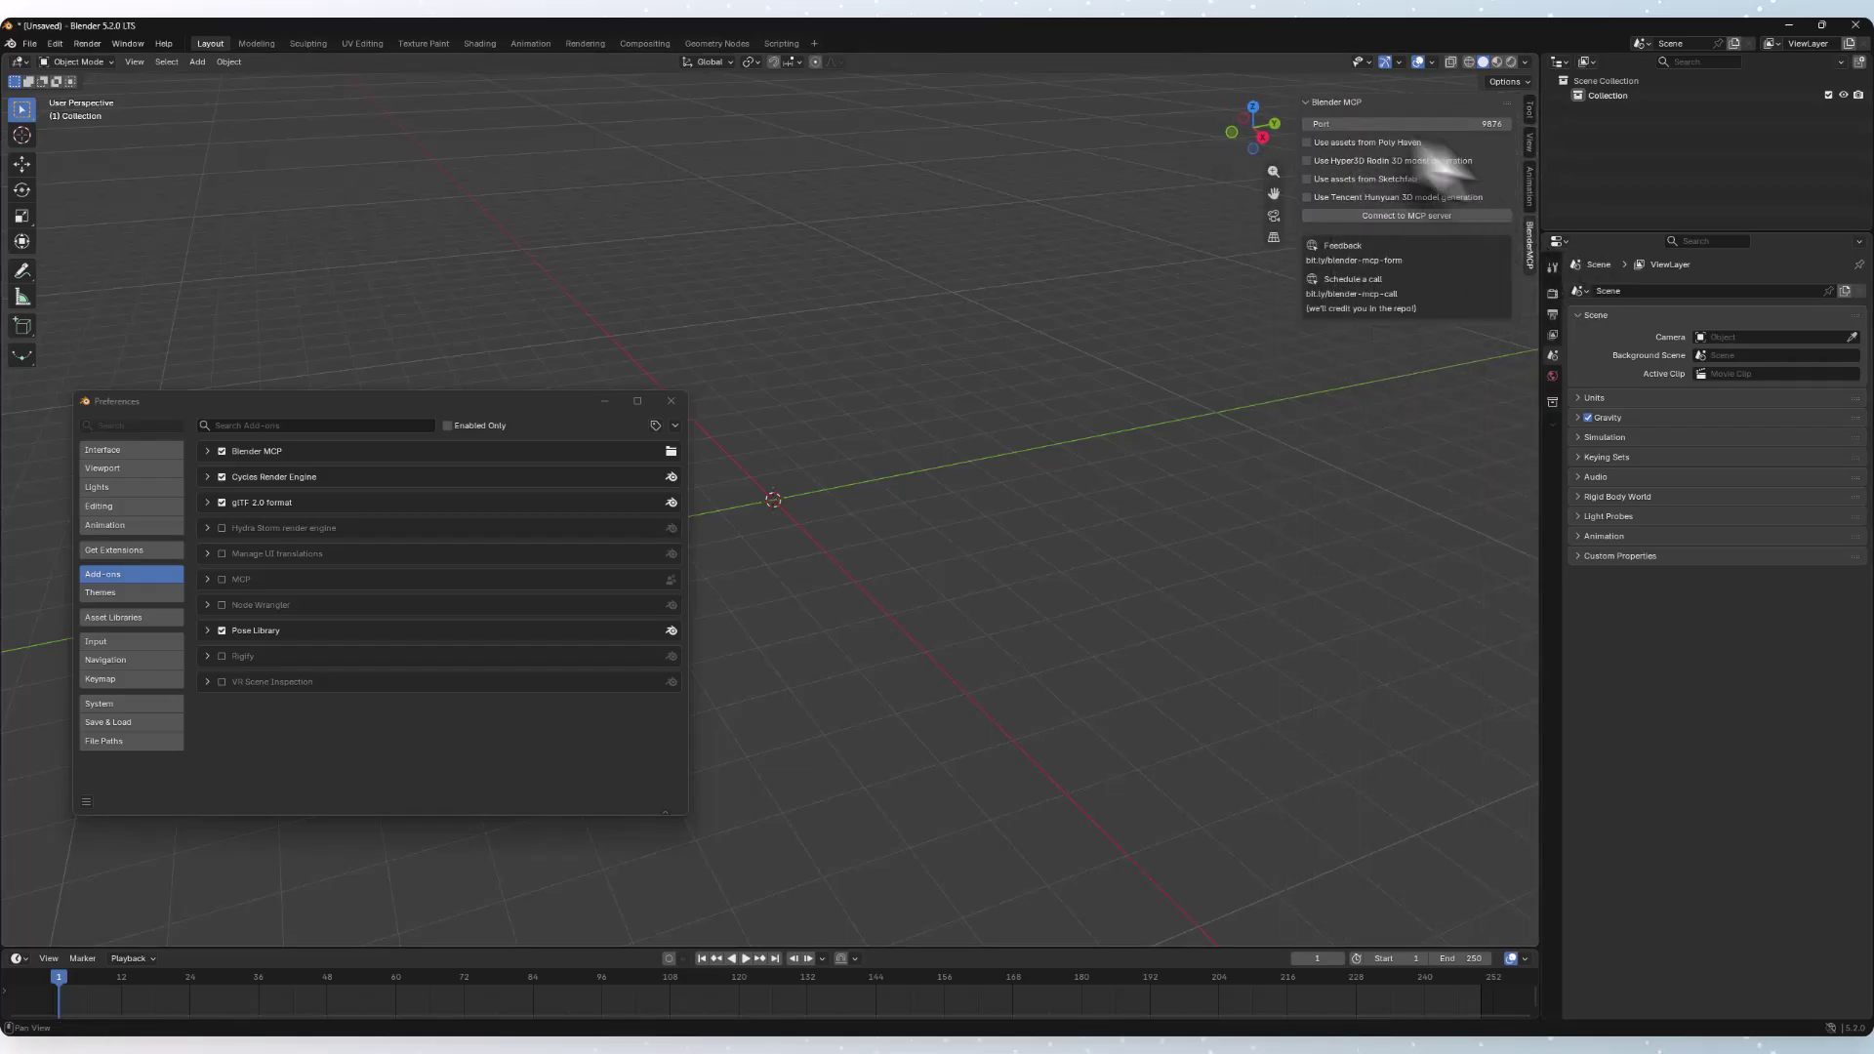
{"action": "left_click", "coordinate": [1335, 145]}
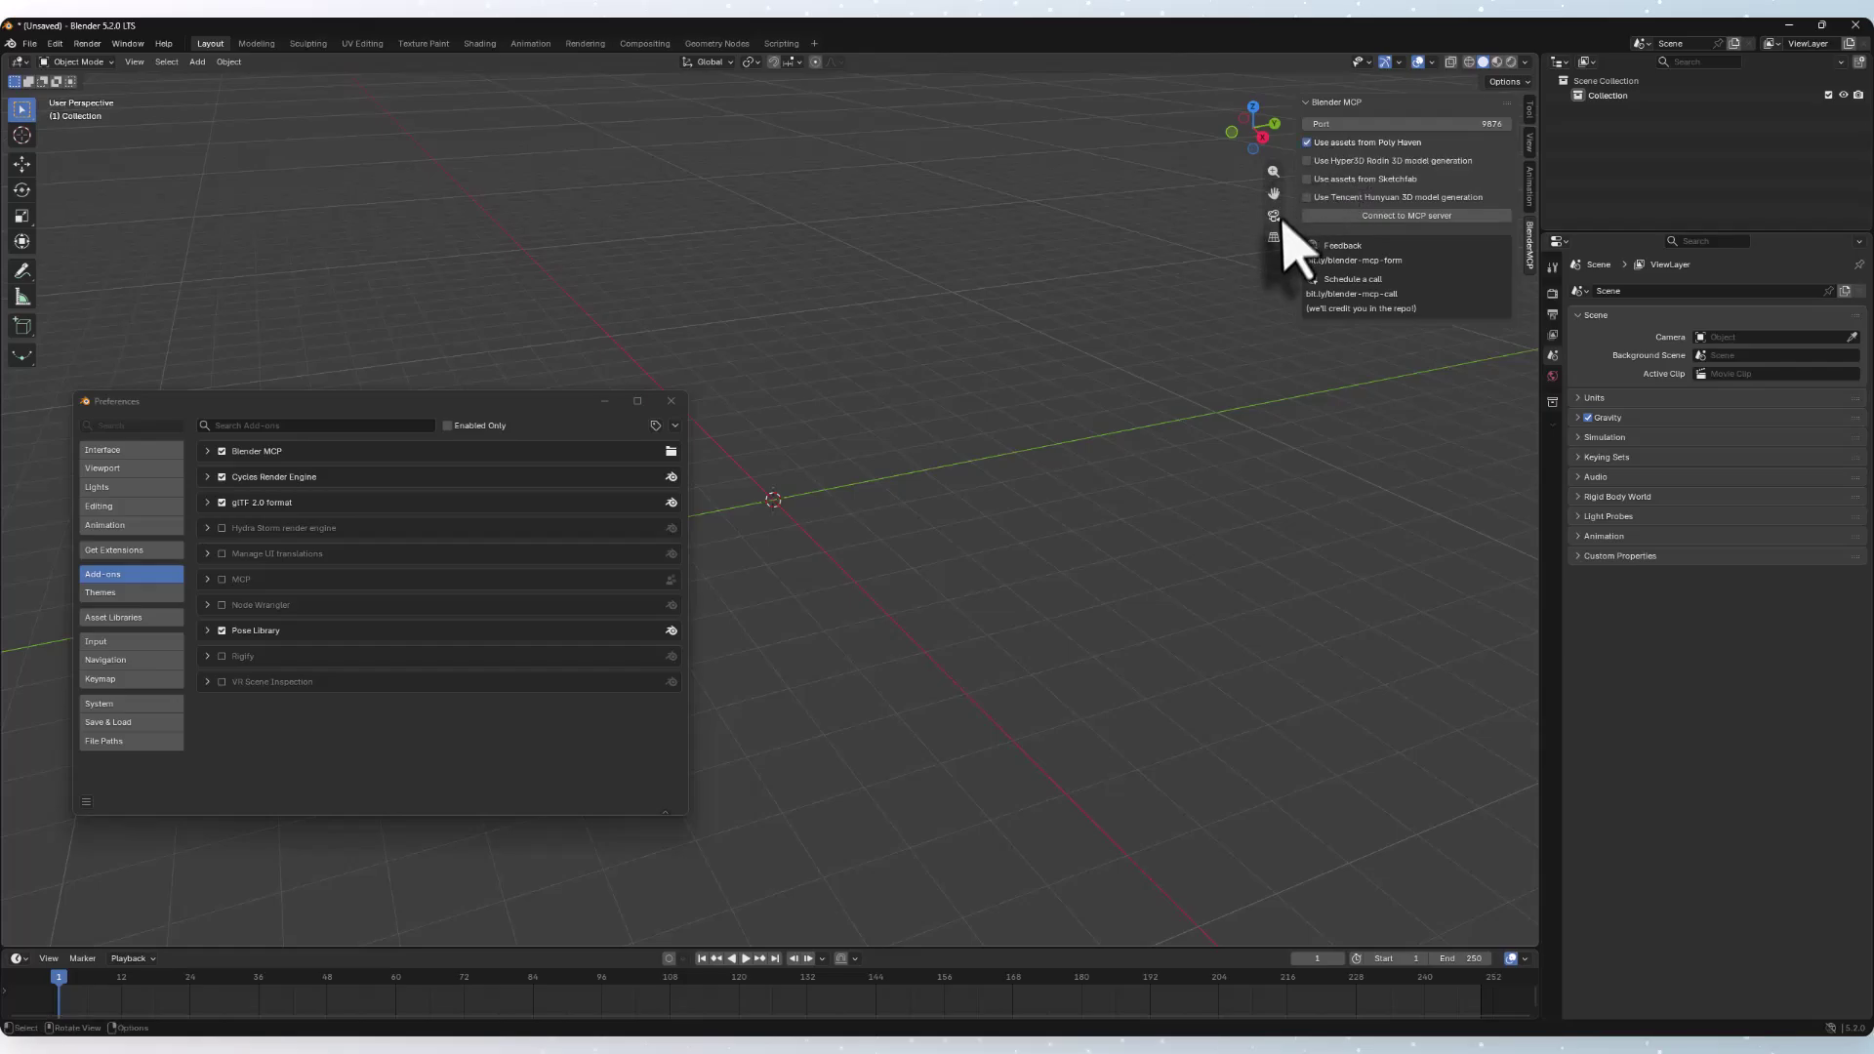
{"action": "left_click", "coordinate": [1469, 216]}
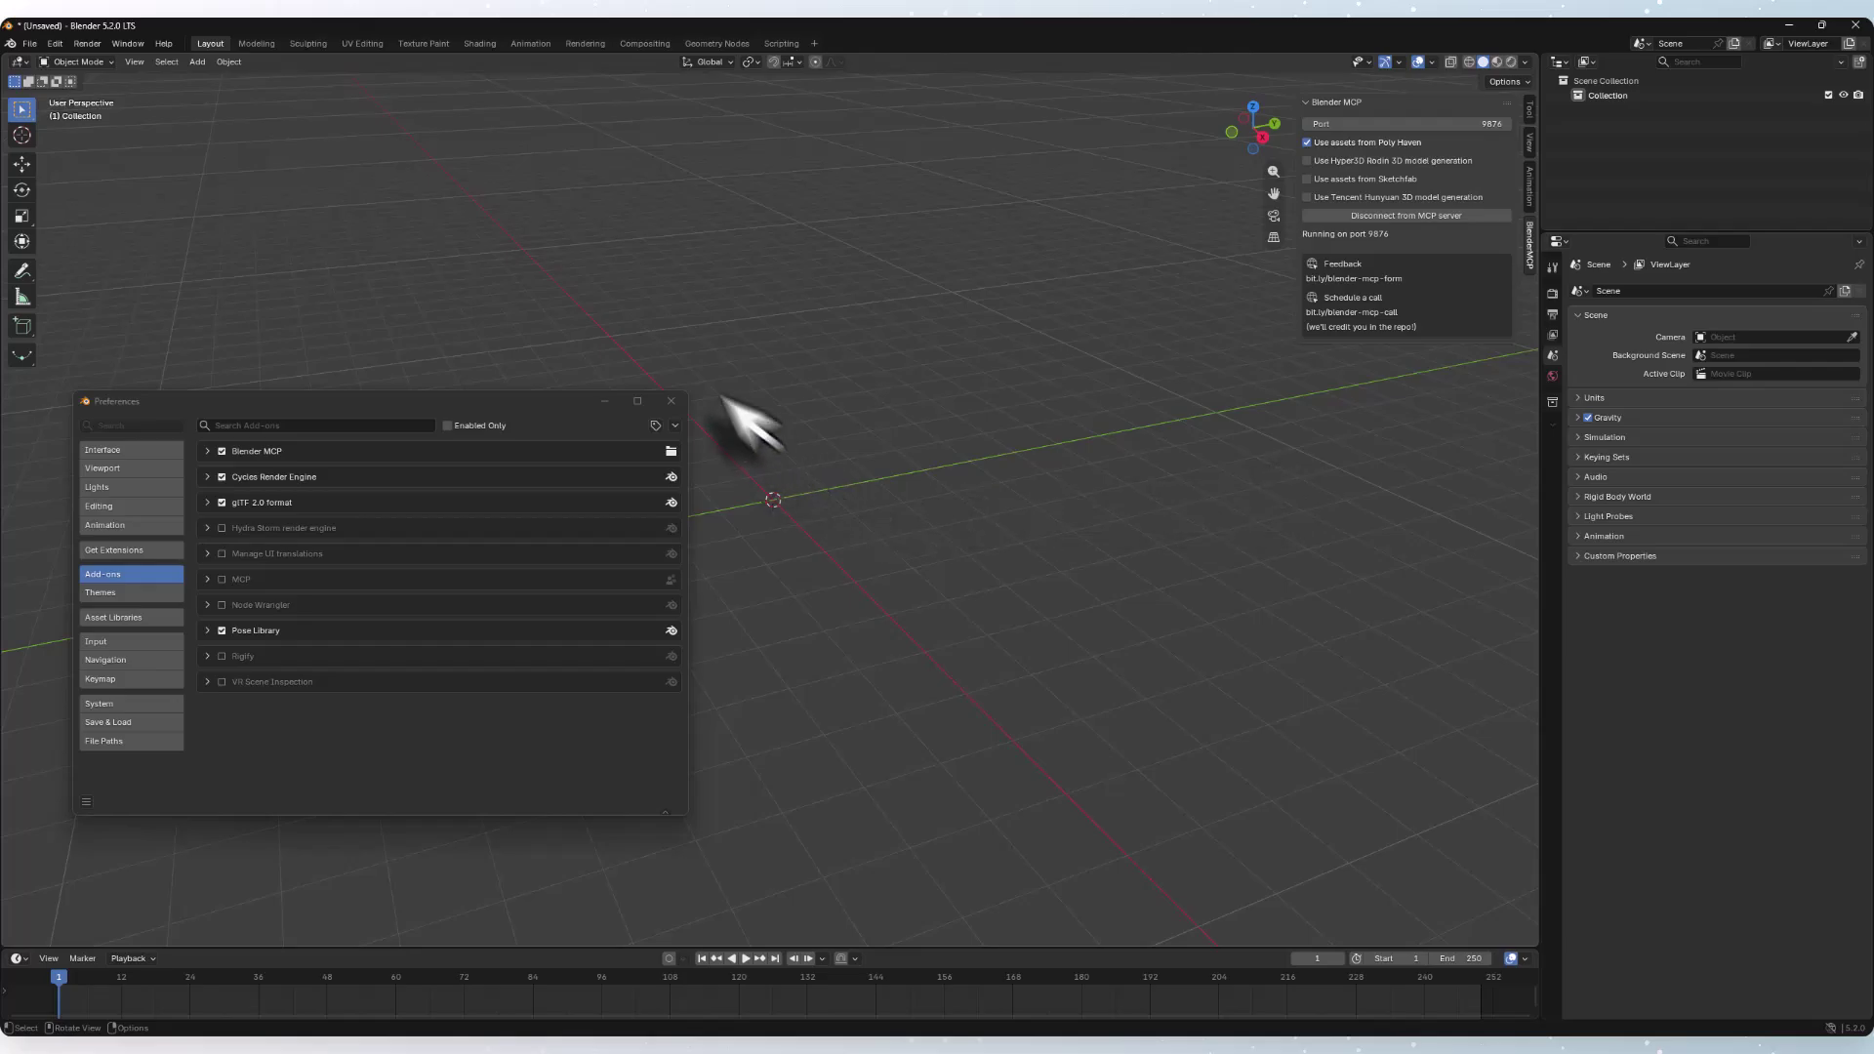
{"action": "left_click", "coordinate": [609, 401]}
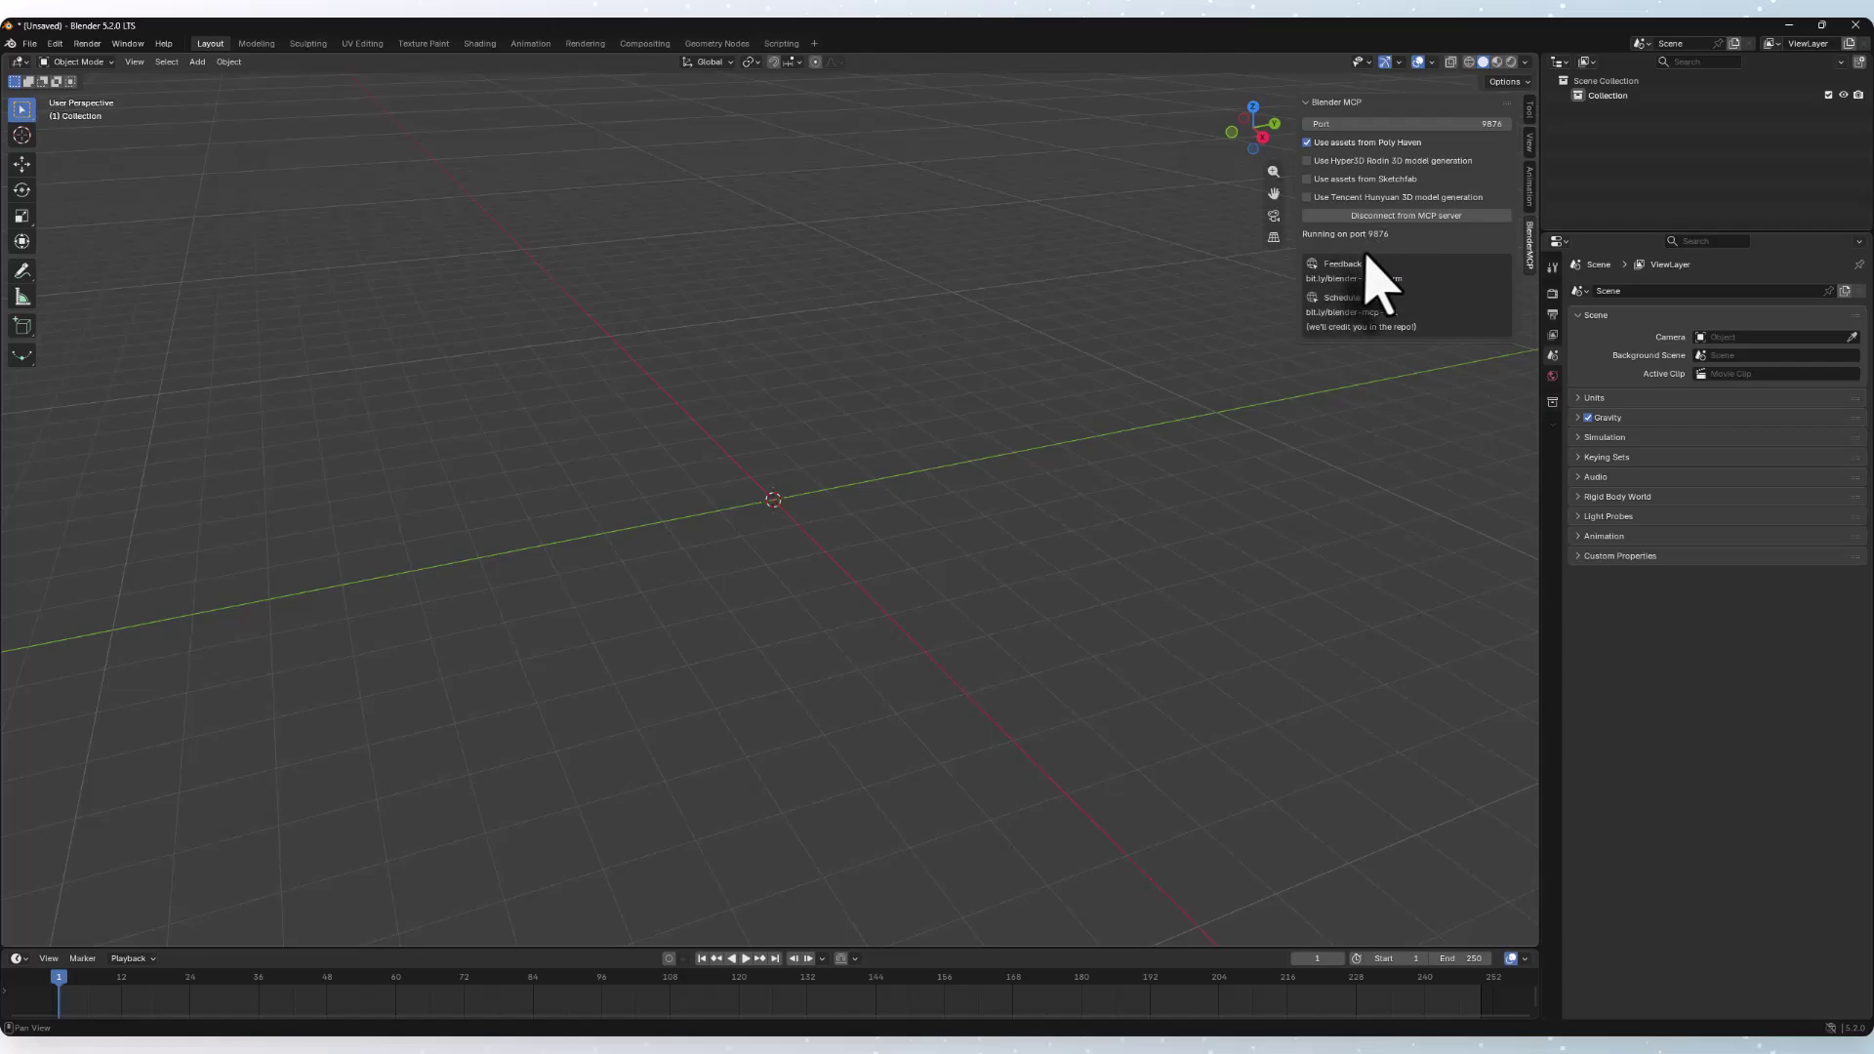
{"action": "left_click", "coordinate": [1789, 25]}
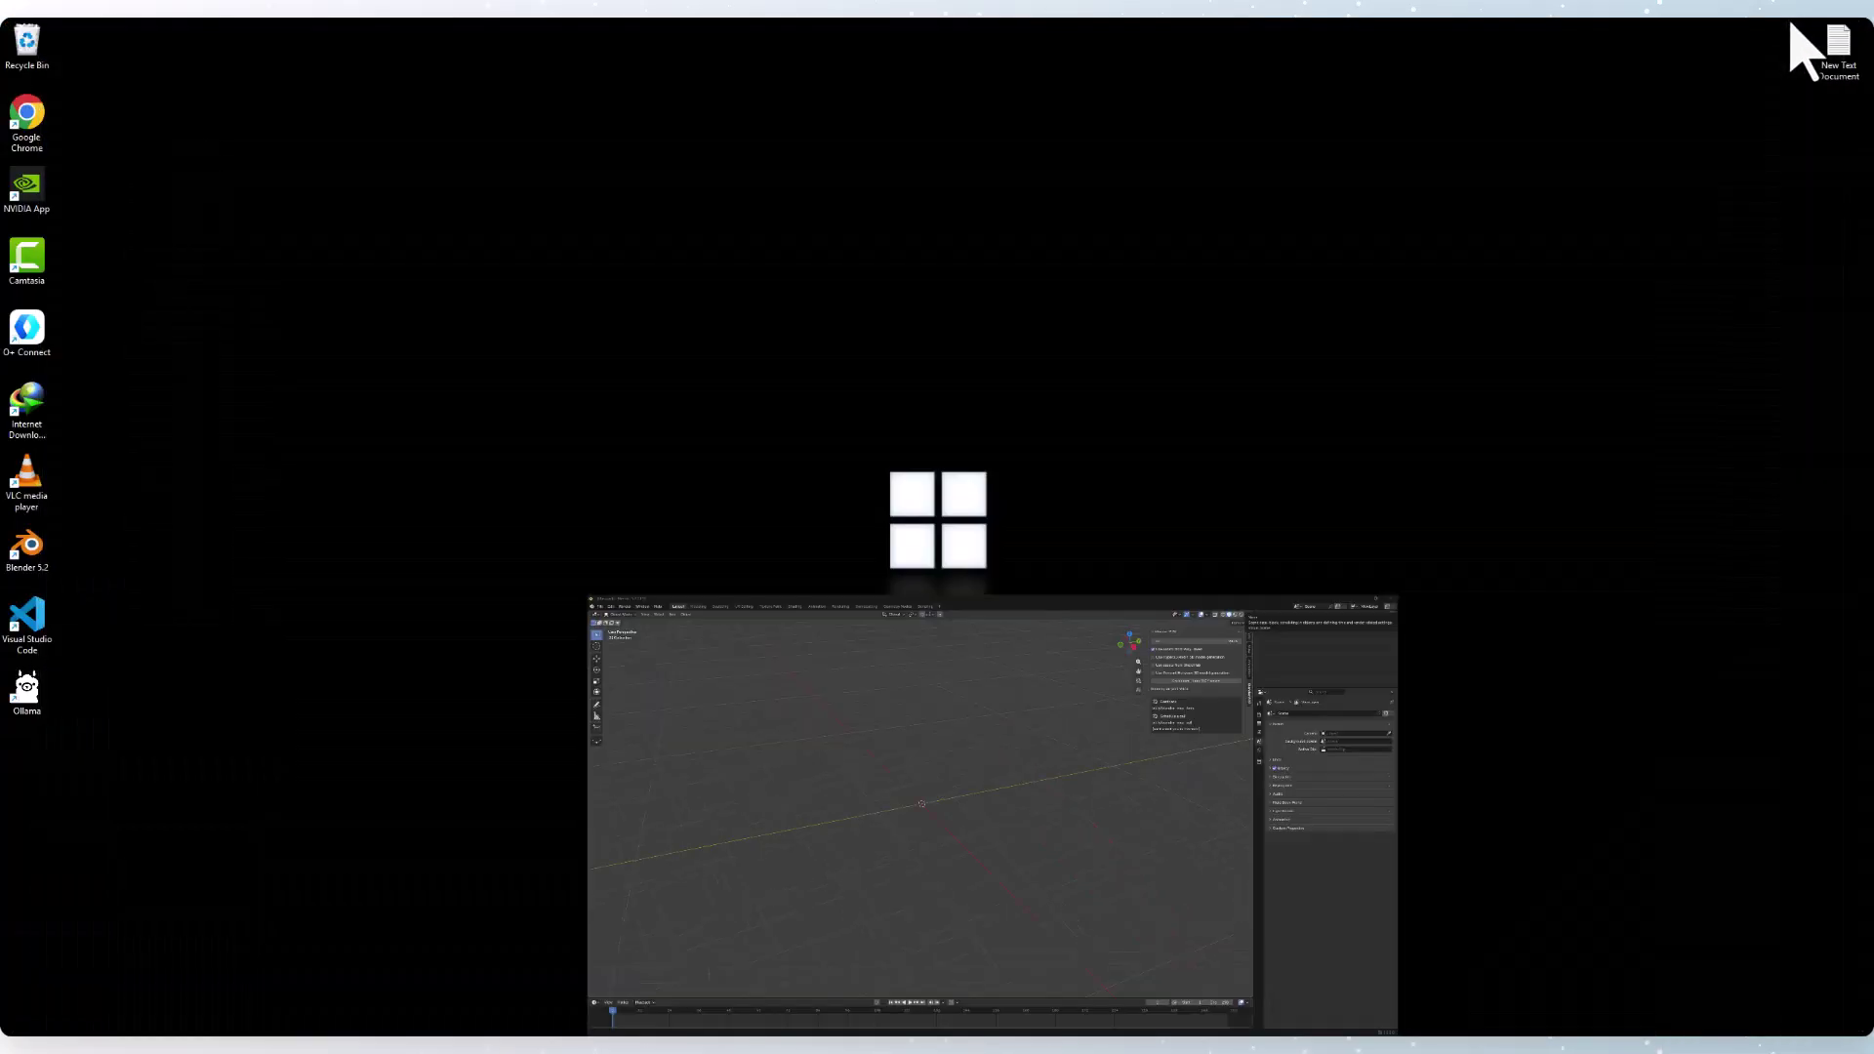
Copy the command "go install github.com/mark3labs/mcphost@latest" from the ddd.txt notes and run it in Command Prompt.
{"action": "left_click", "coordinate": [1054, 1049]}
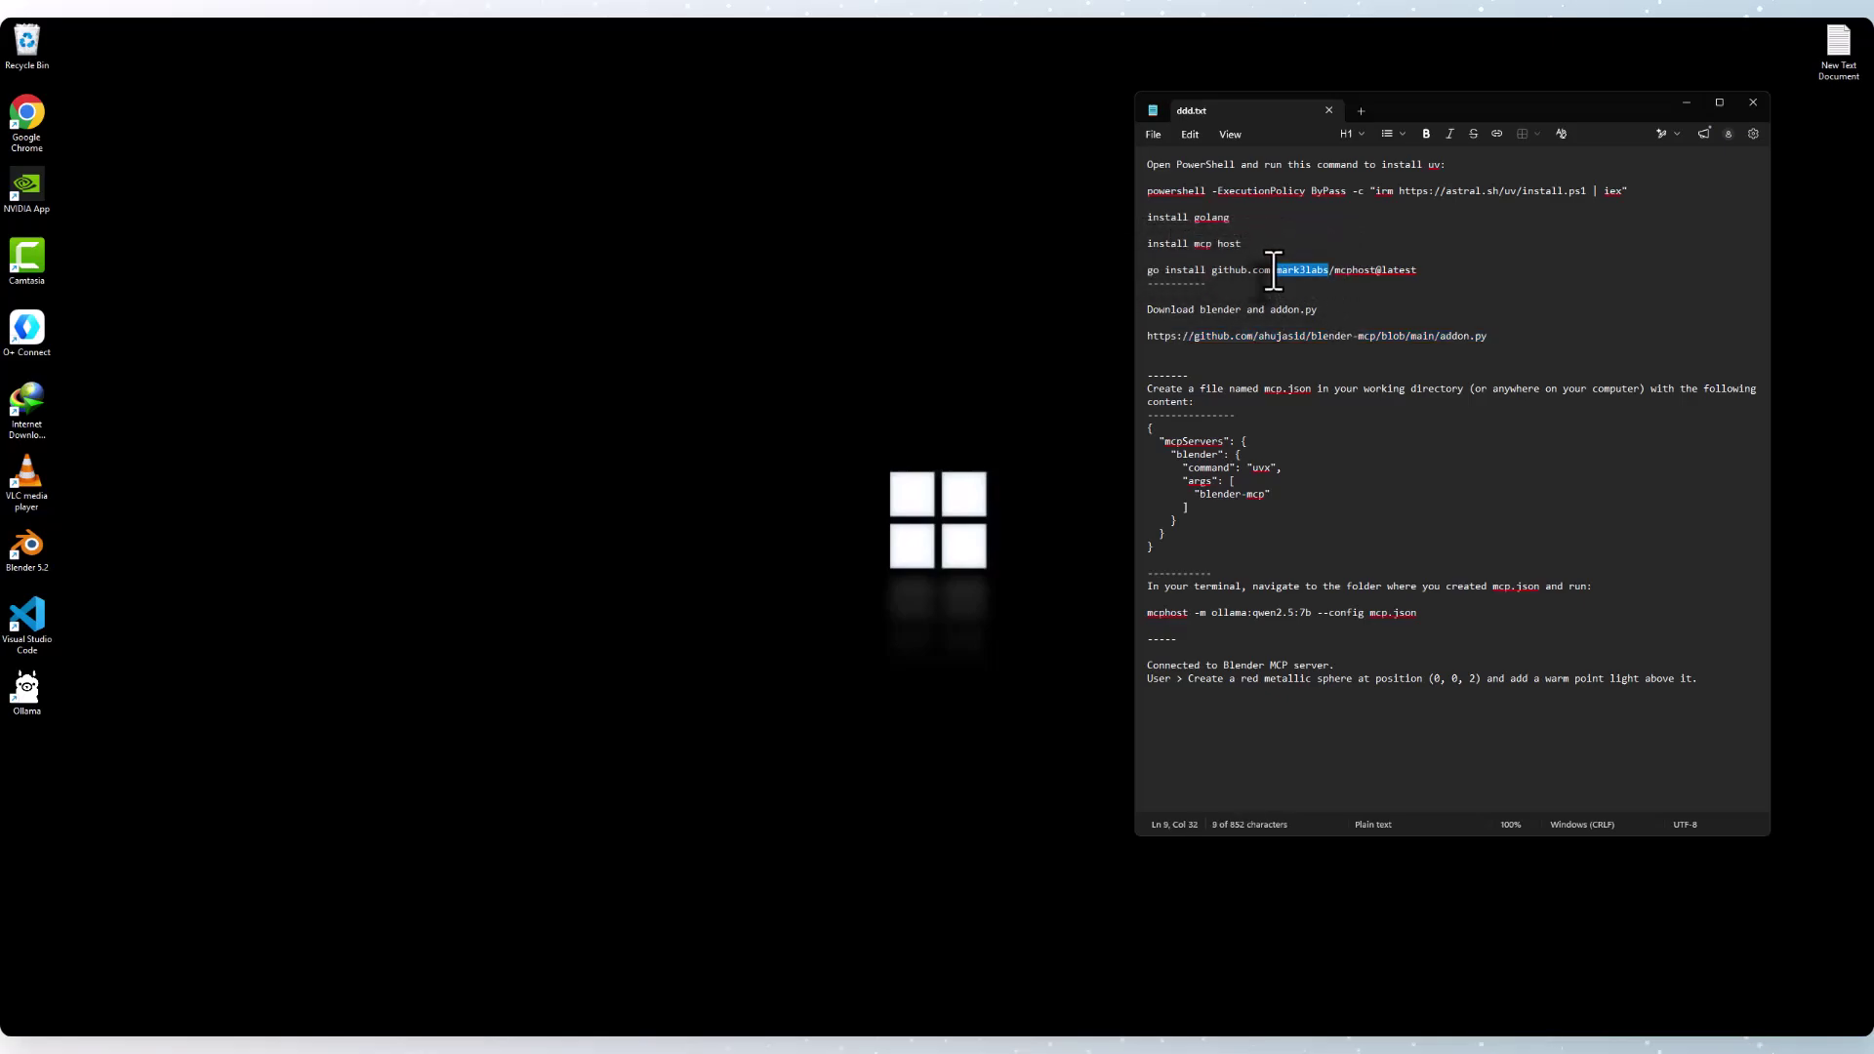
{"action": "triple_click", "coordinate": [1275, 270]}
{"action": "right_click", "coordinate": [1277, 271]}
{"action": "left_click", "coordinate": [1349, 290]}
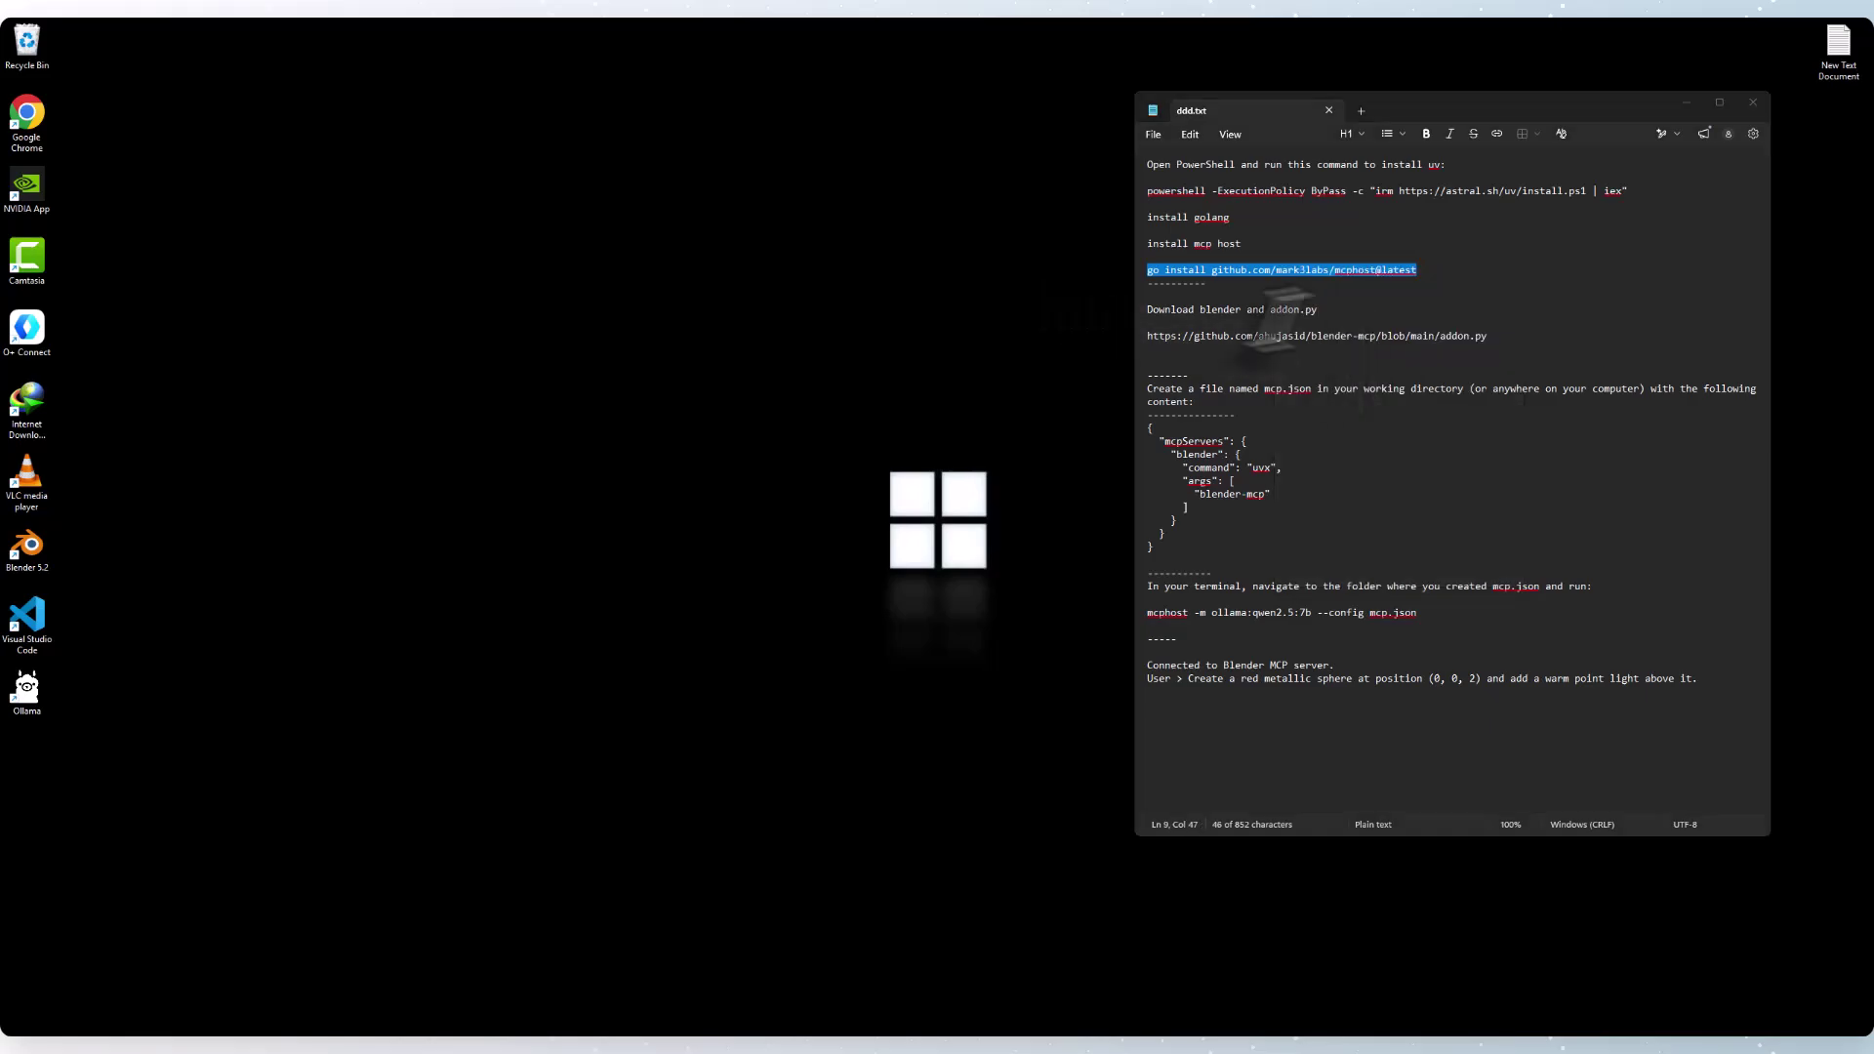
{"action": "left_click", "coordinate": [784, 1031]}
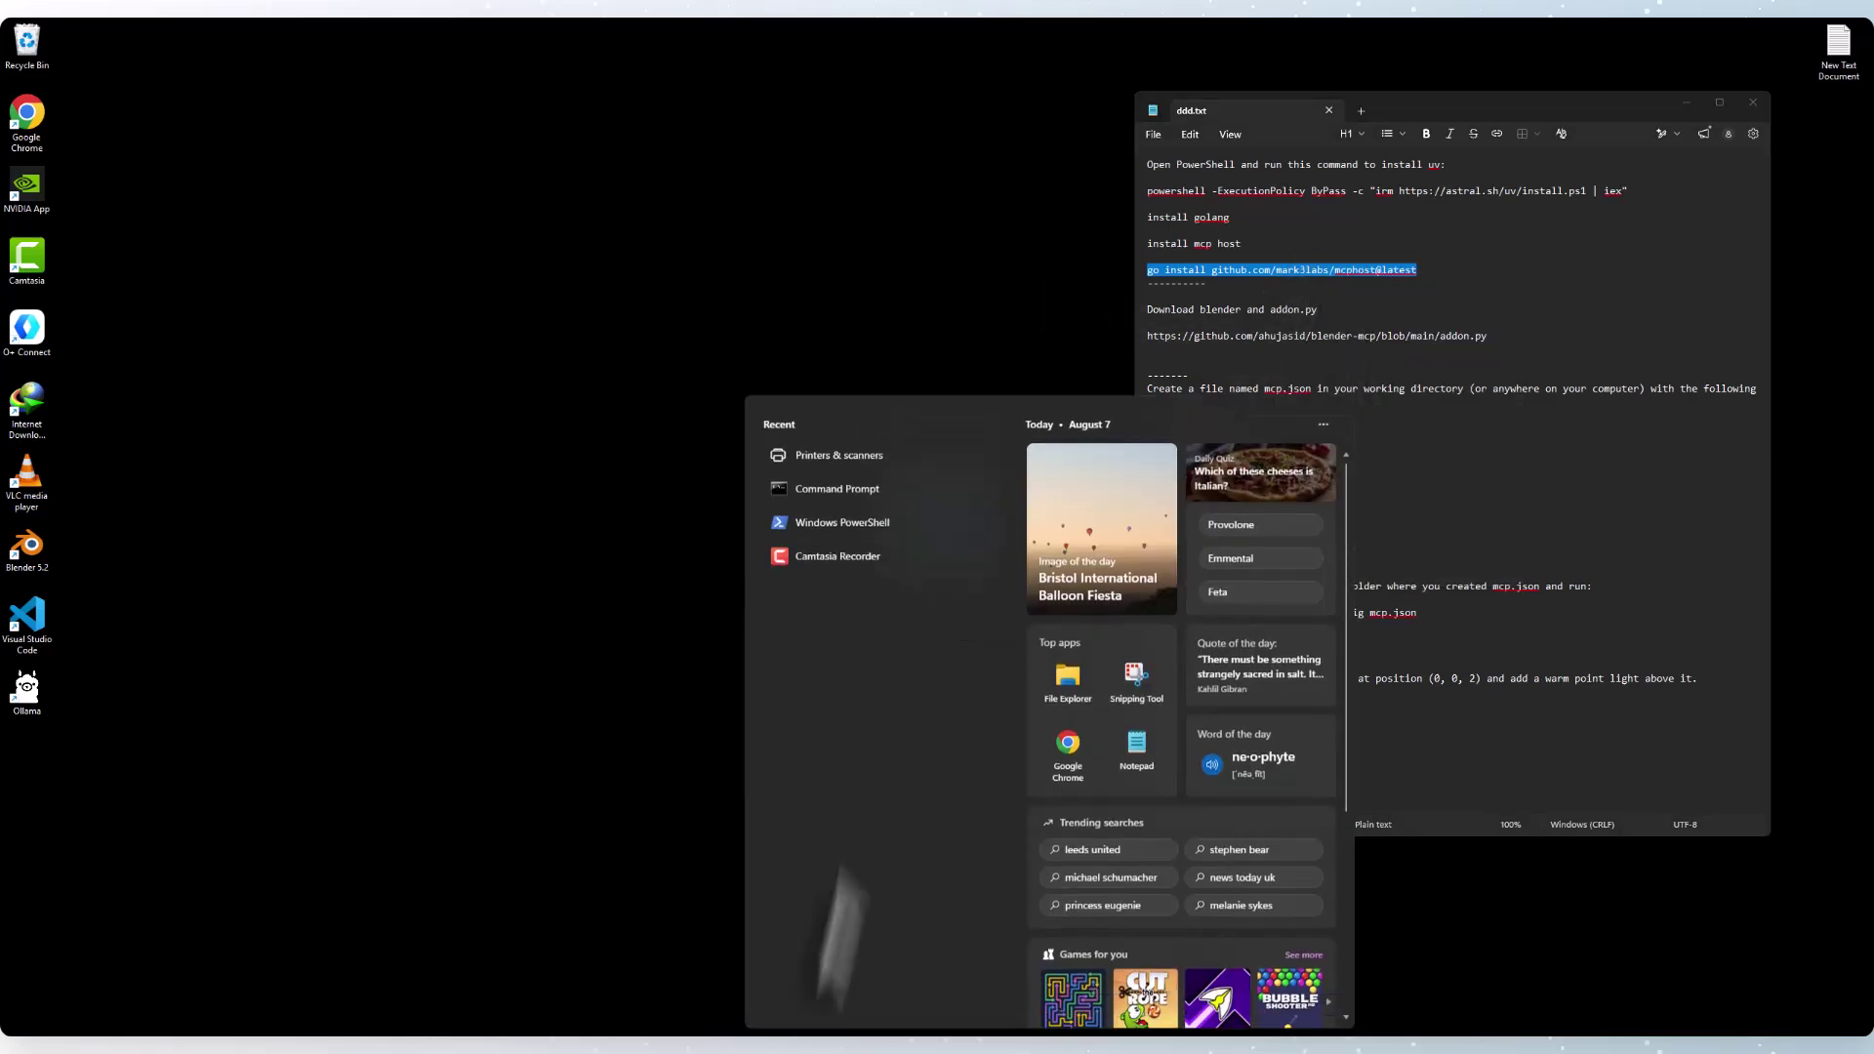
{"action": "left_click", "coordinate": [859, 492]}
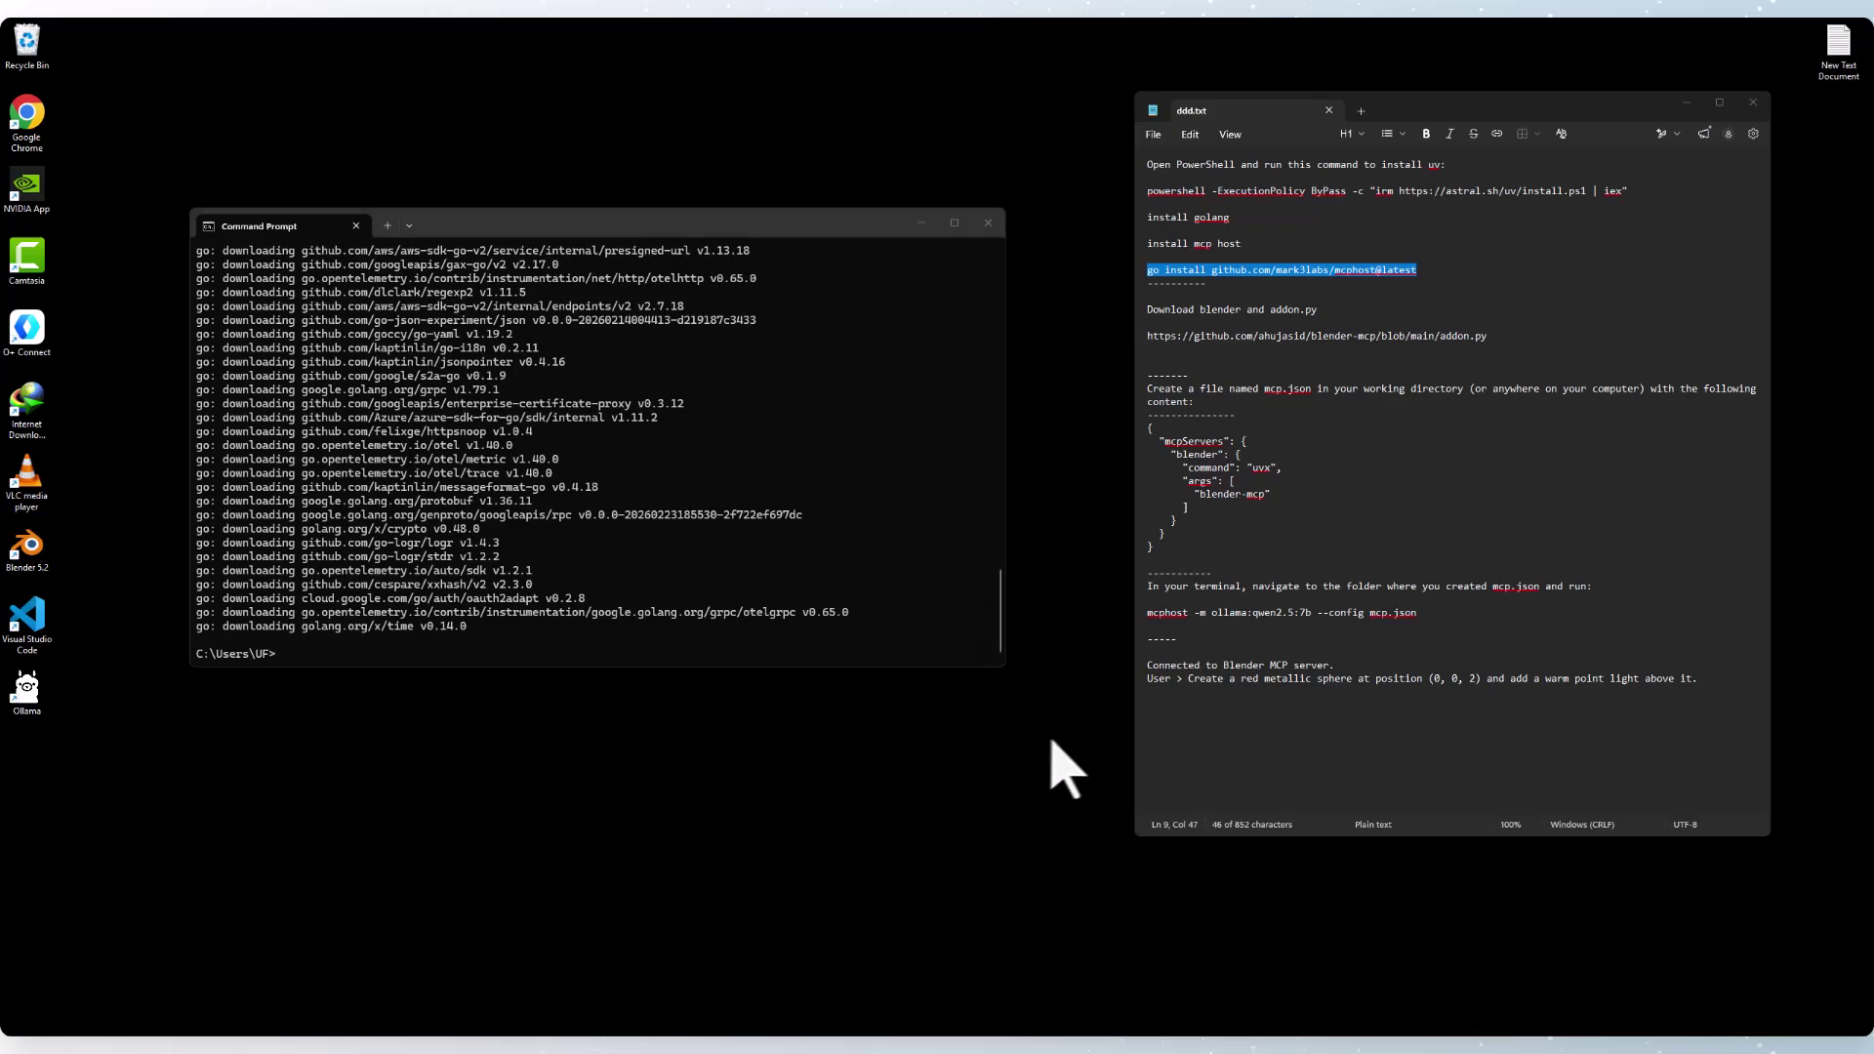
Switch to File Explorer and open the user's profile folder inside Users on Local Disk (C:).
{"action": "left_click", "coordinate": [995, 1047]}
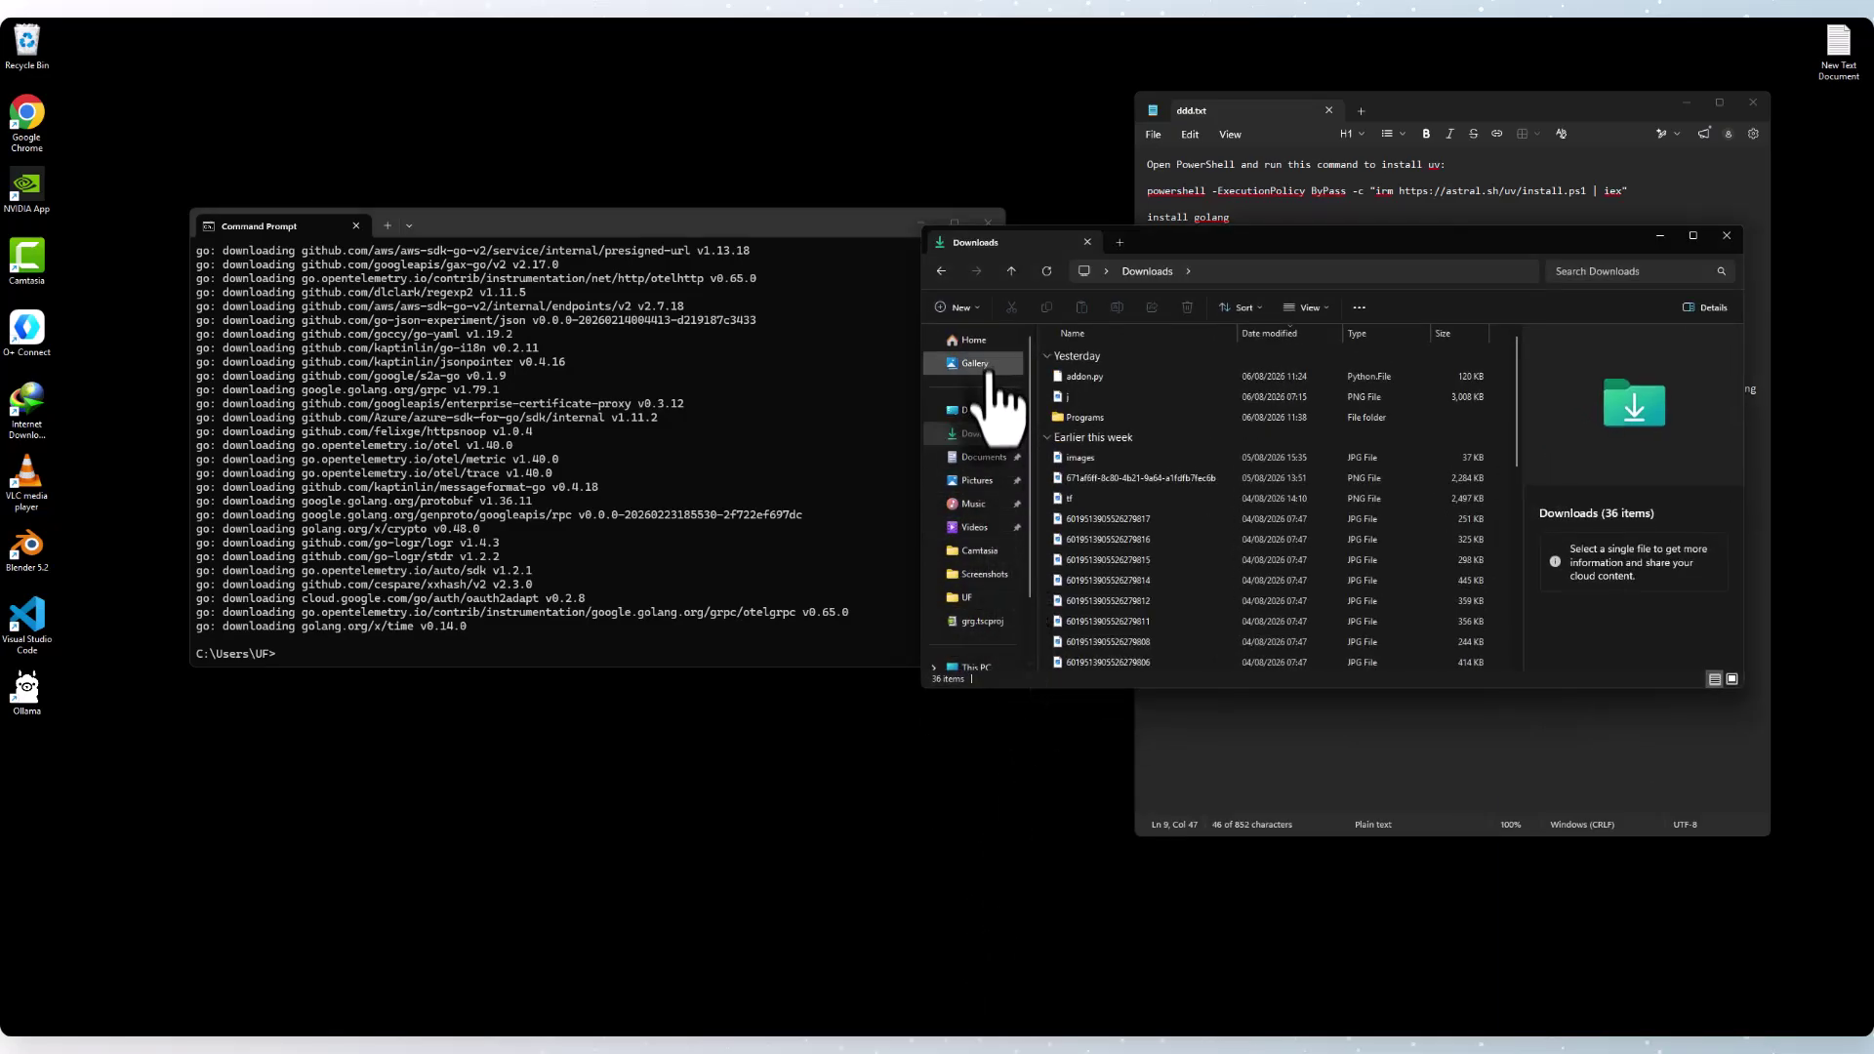
{"action": "left_click", "coordinate": [981, 668]}
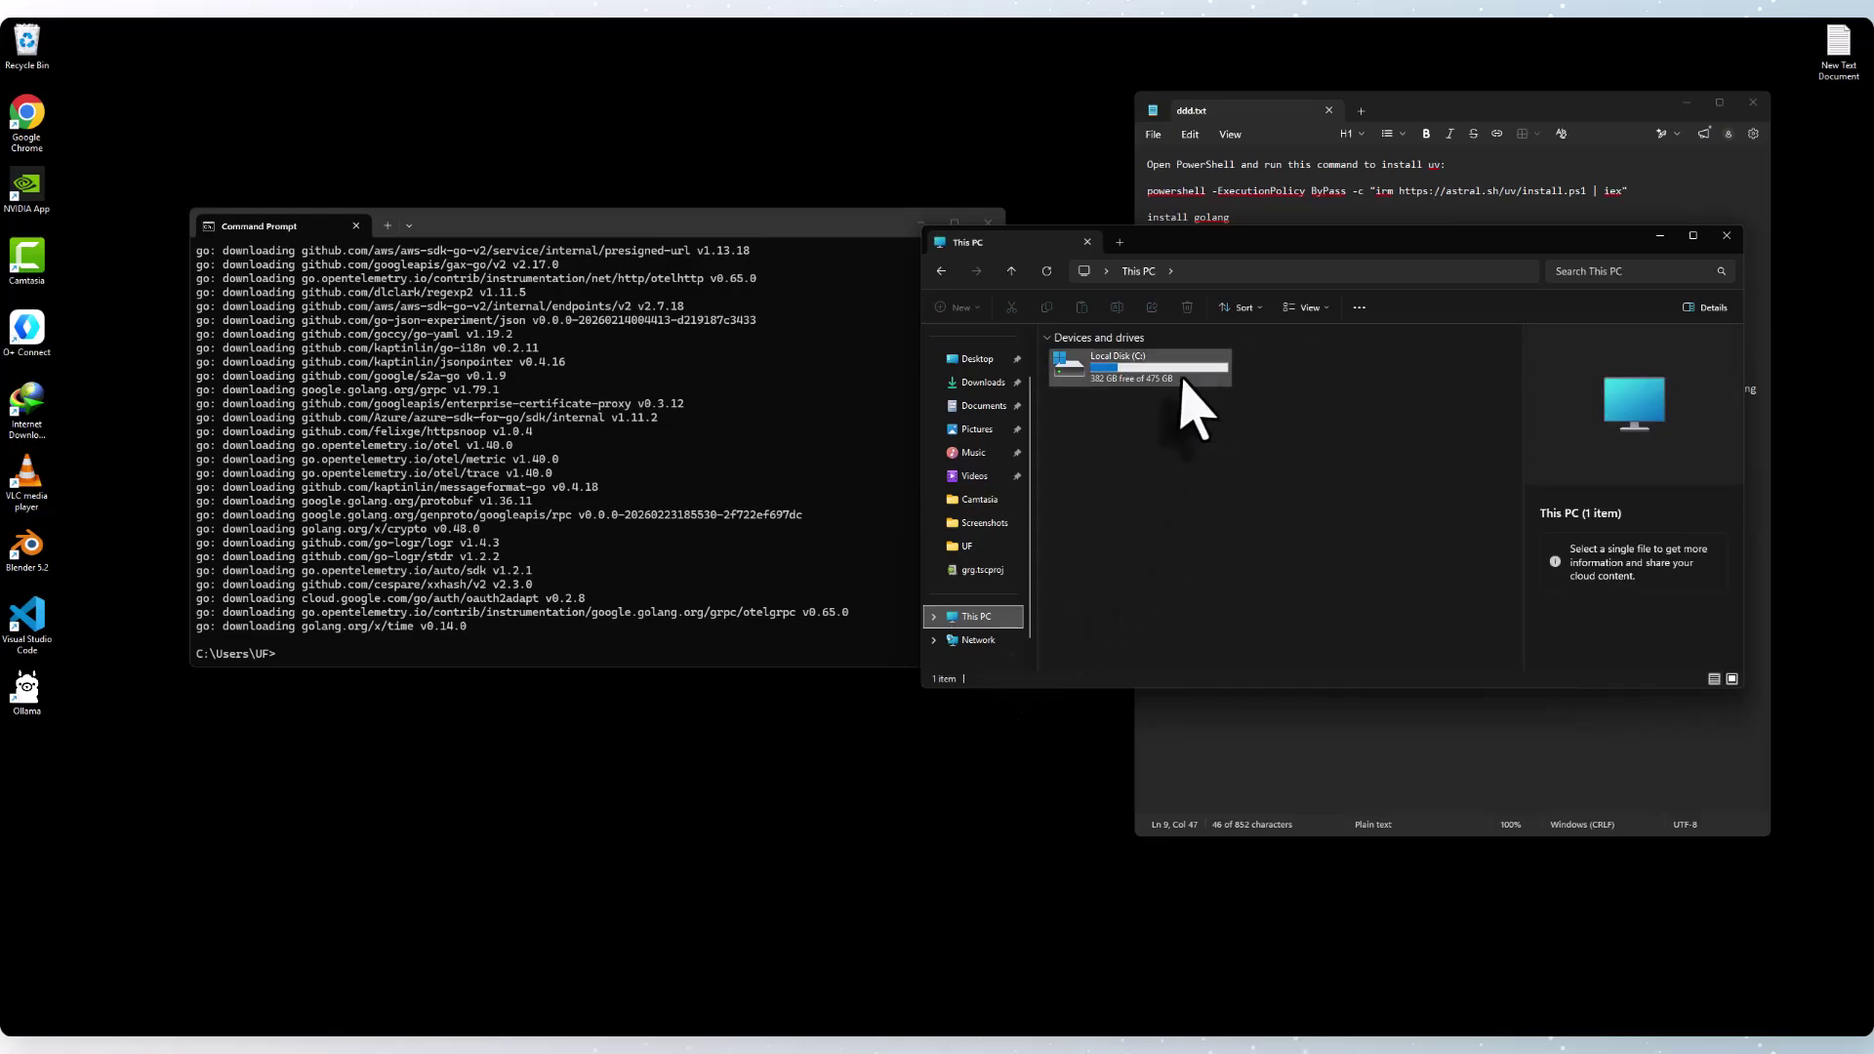
{"action": "double_click", "coordinate": [1192, 397]}
{"action": "double_click", "coordinate": [1122, 480]}
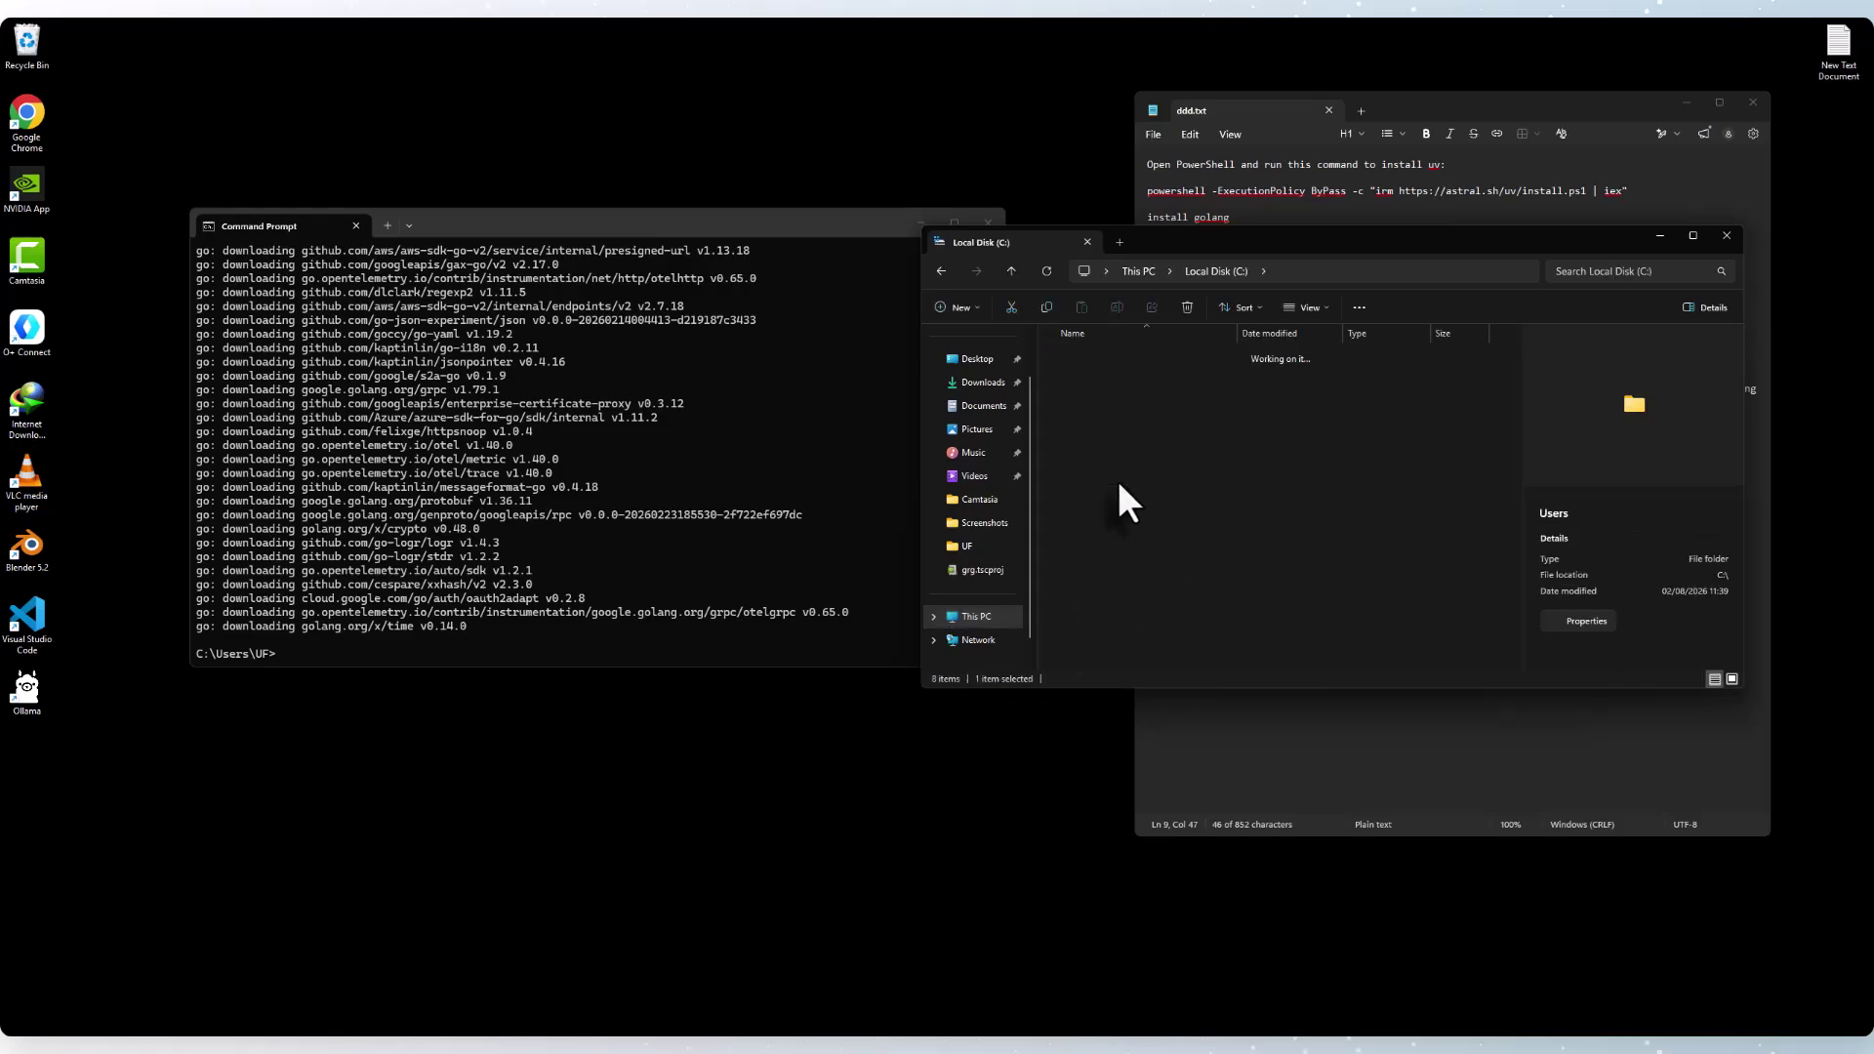
{"action": "double_click", "coordinate": [1123, 378]}
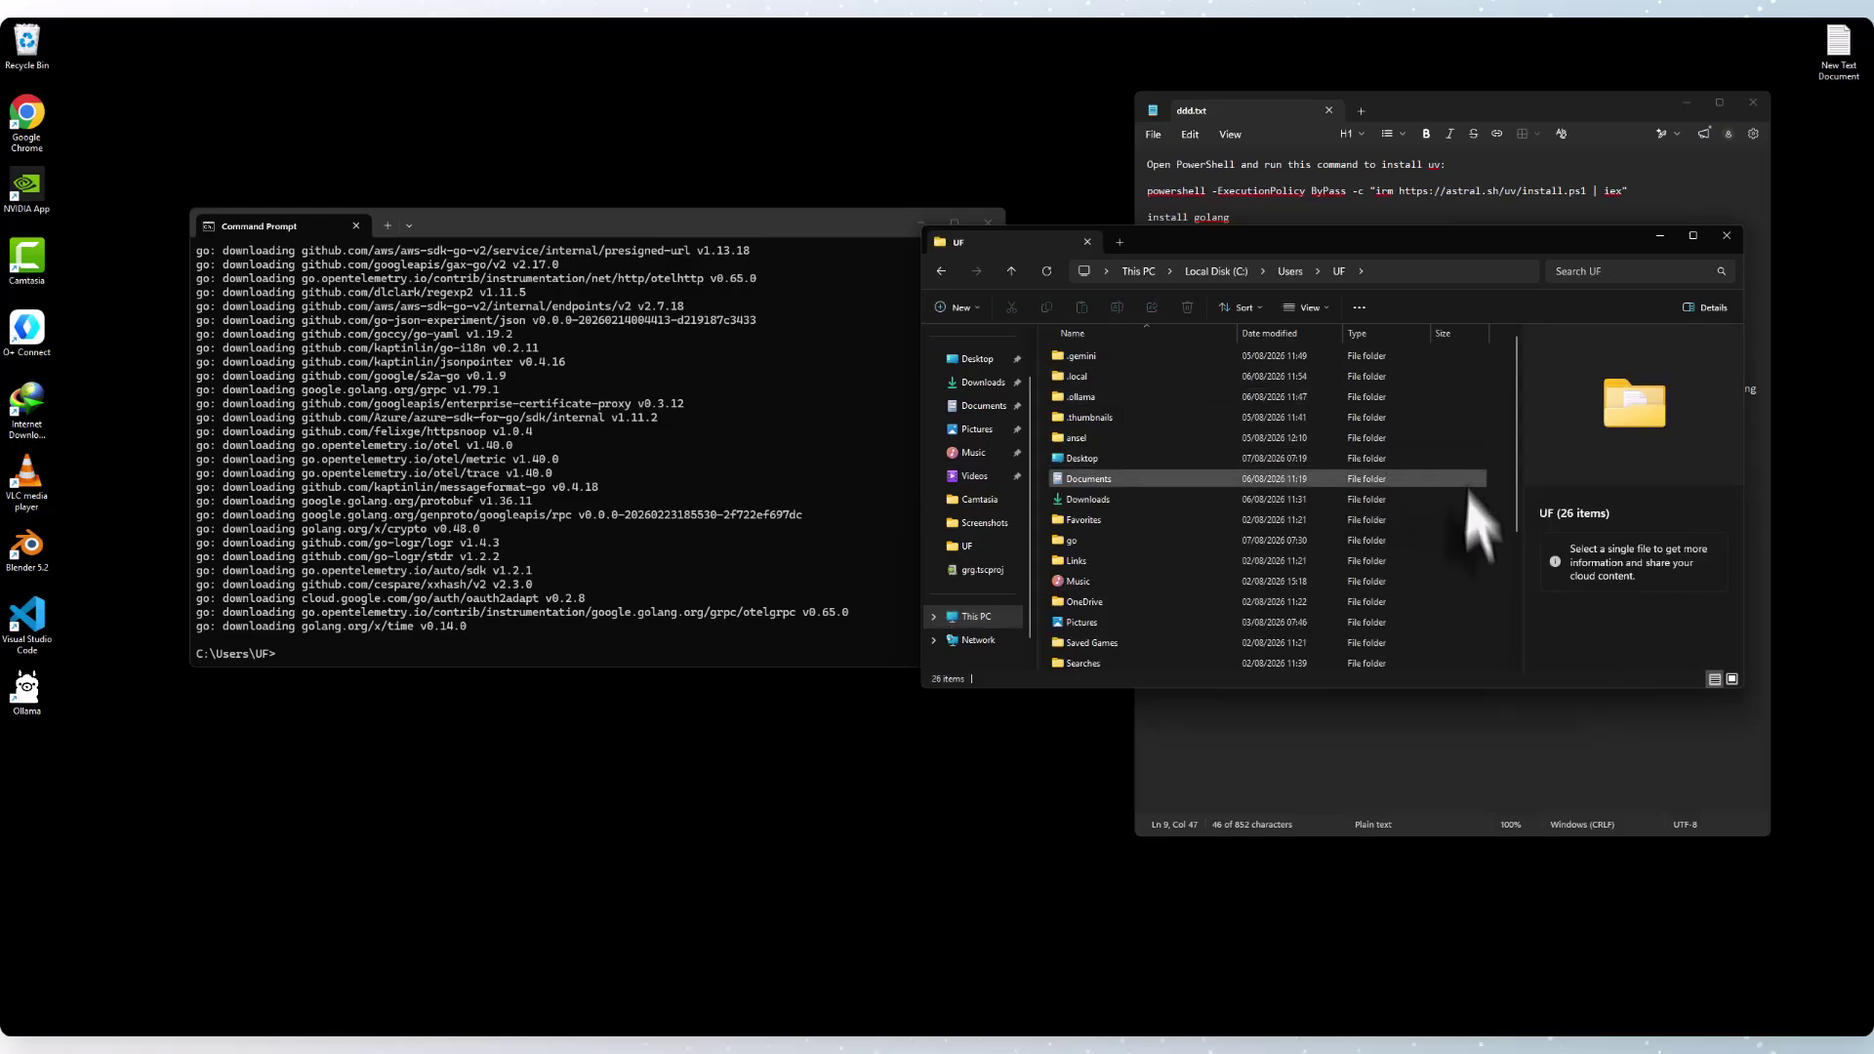
{"action": "scroll", "coordinate": [992, 335], "scroll_direction": "up", "scroll_amount": 3}
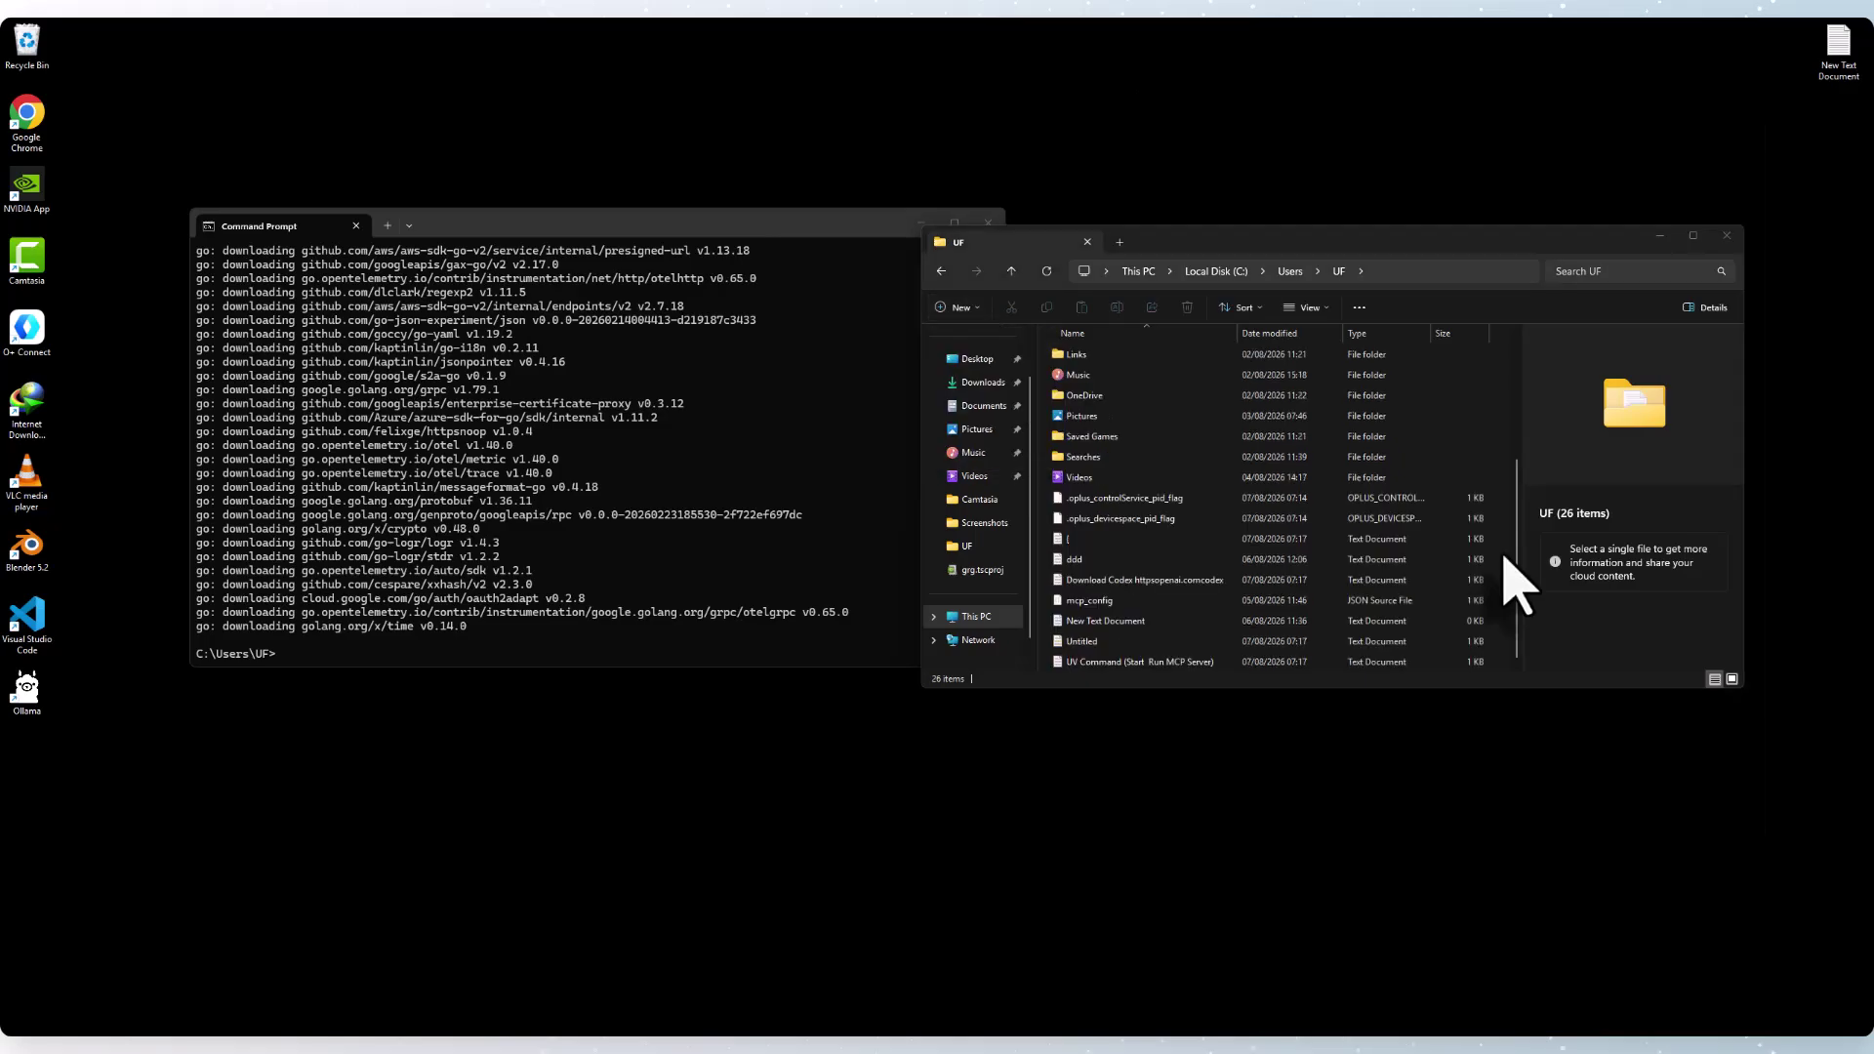
Create a text document named mcp in the profile folder, open it in Notepad and close Command Prompt.
{"action": "right_click", "coordinate": [1506, 559]}
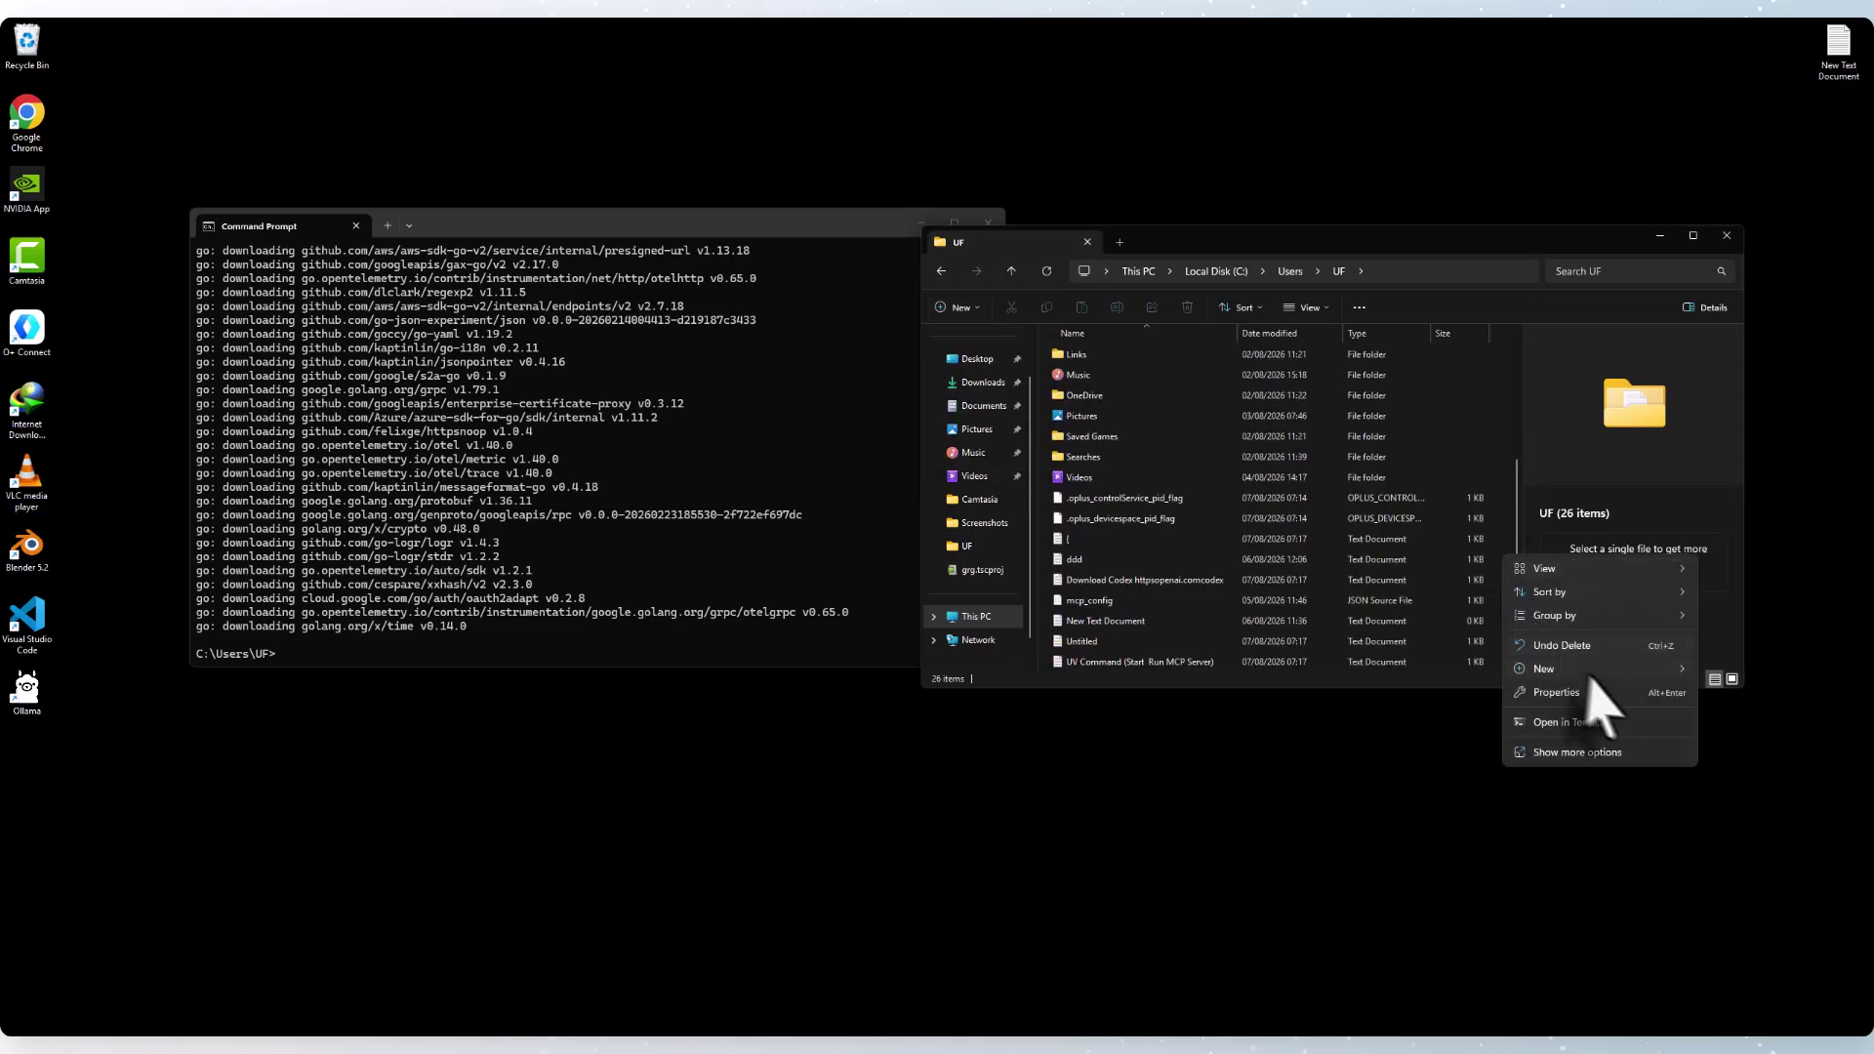
{"action": "mouse_move", "coordinate": [1610, 669]}
{"action": "left_click", "coordinate": [1757, 764]}
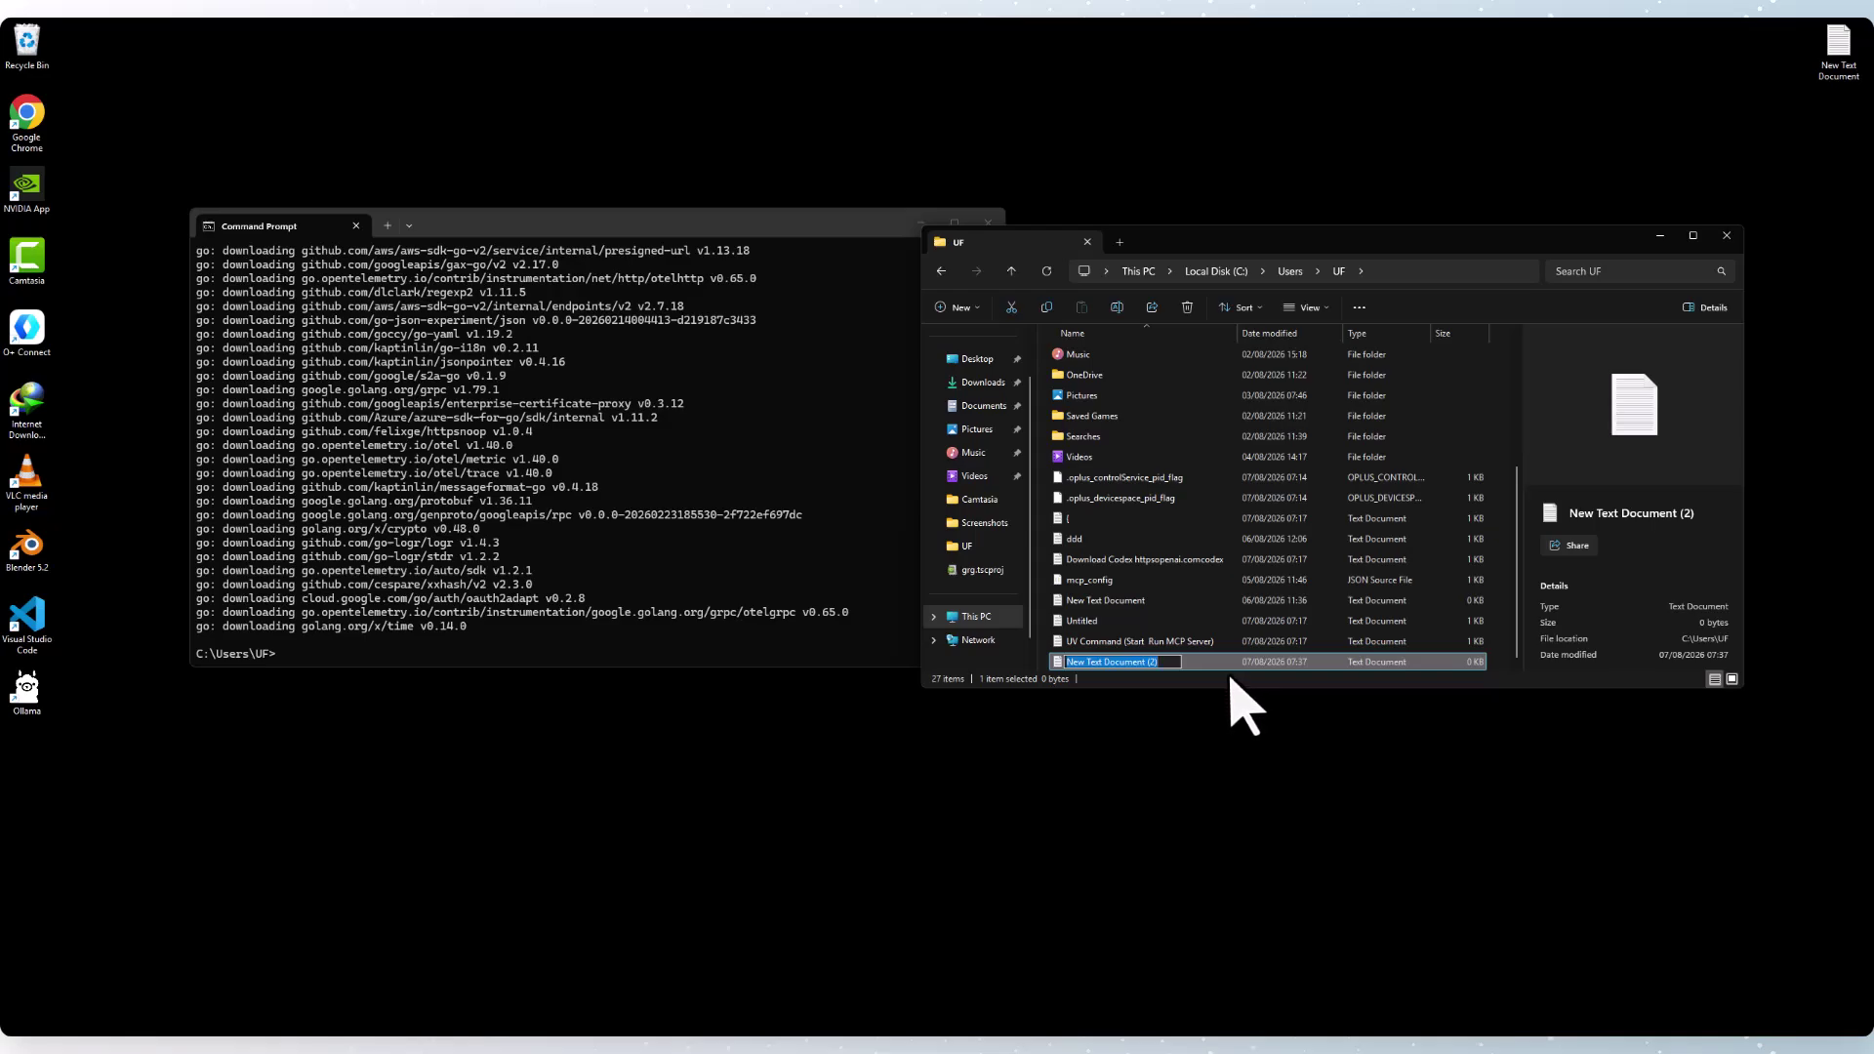
{"action": "type", "text": "mcp"}
{"action": "key", "text": "Return"}
{"action": "key", "text": "Return"}
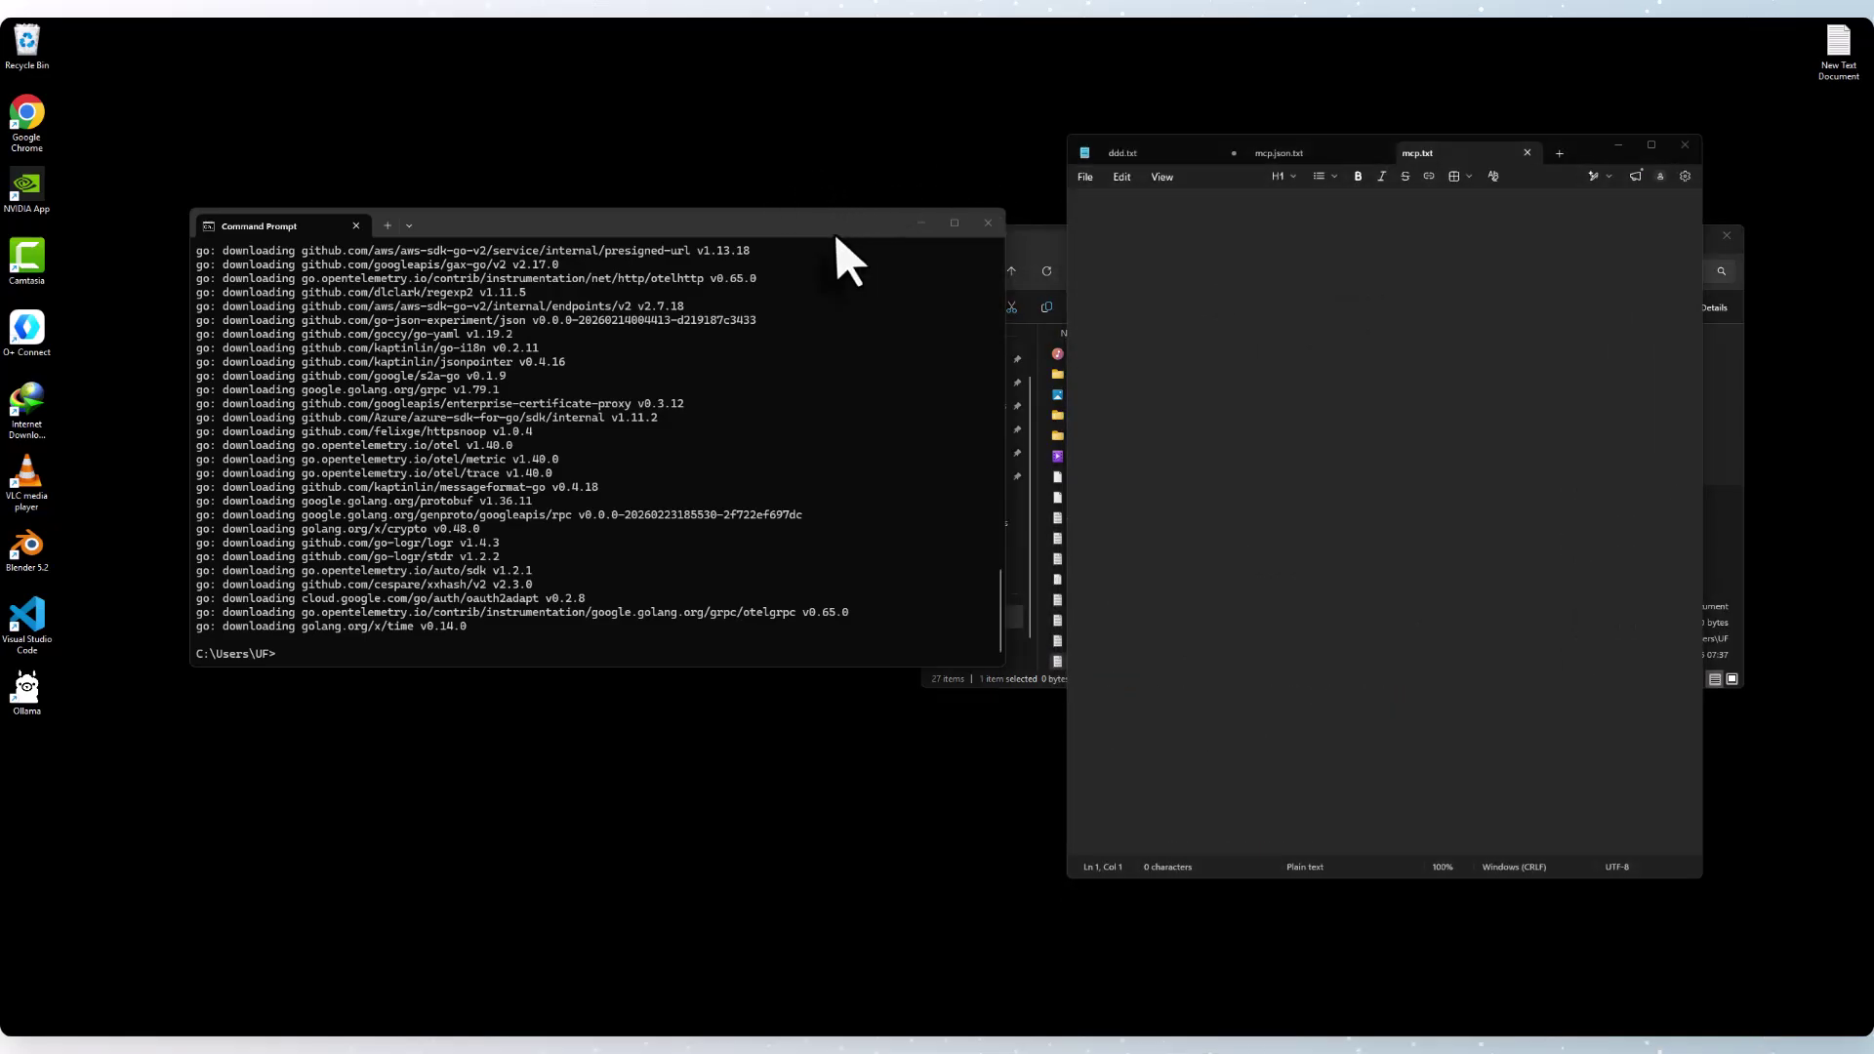
{"action": "left_click", "coordinate": [987, 223]}
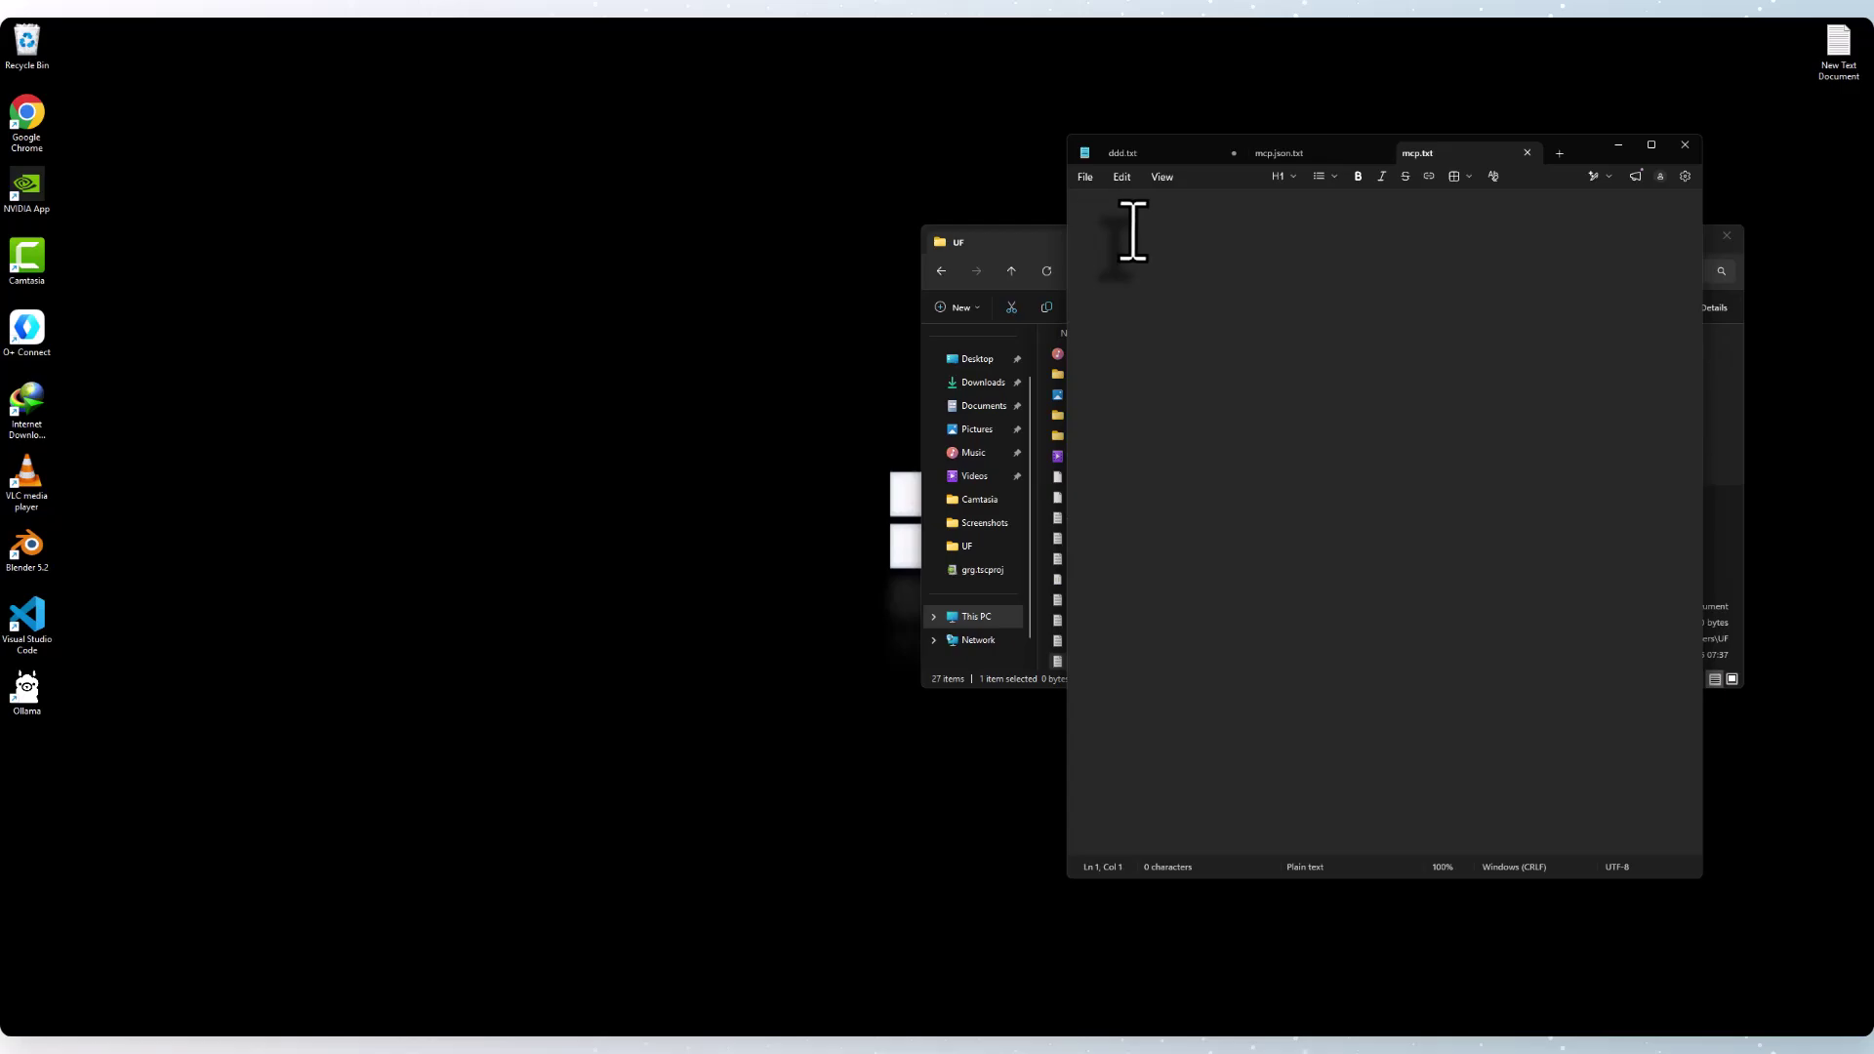
Copy the whole mcpServers JSON block from ddd.txt and paste it into the empty mcp.txt.
{"action": "left_click", "coordinate": [1137, 154]}
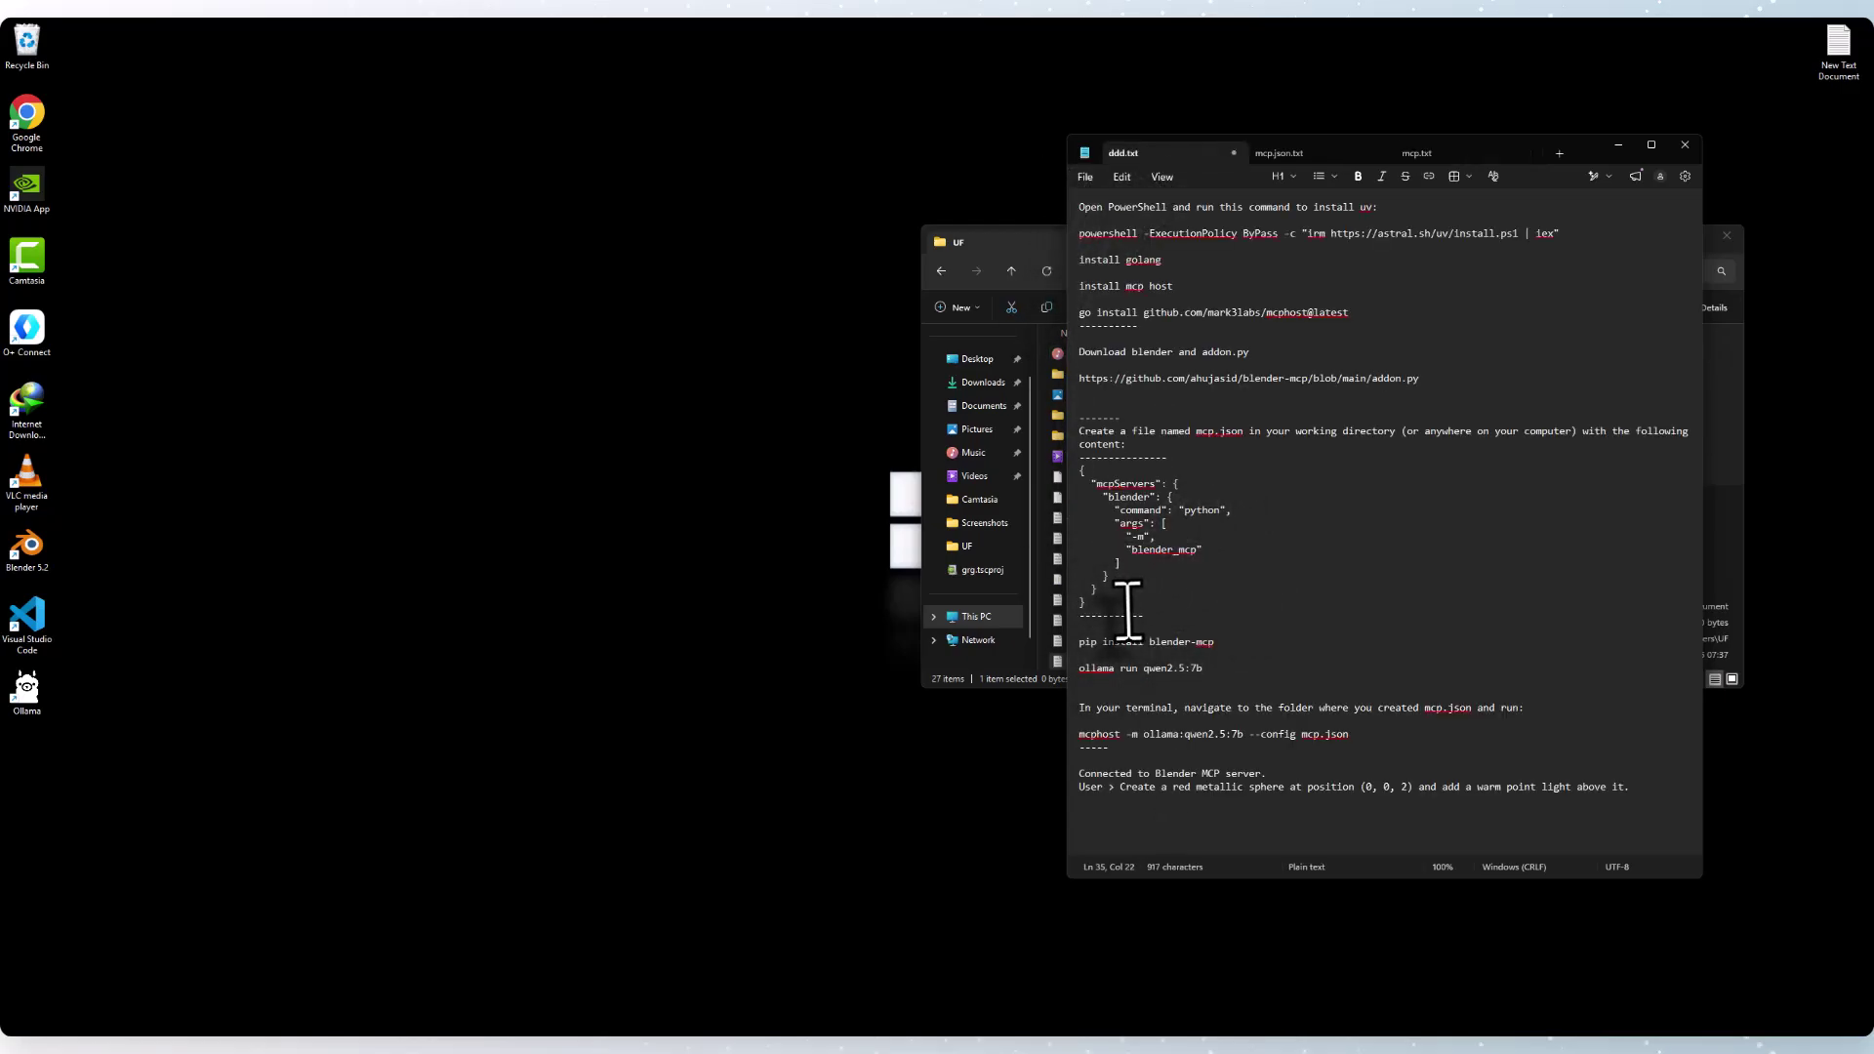
{"action": "left_click_drag", "start_coordinate": [1122, 600], "coordinate": [1074, 479]}
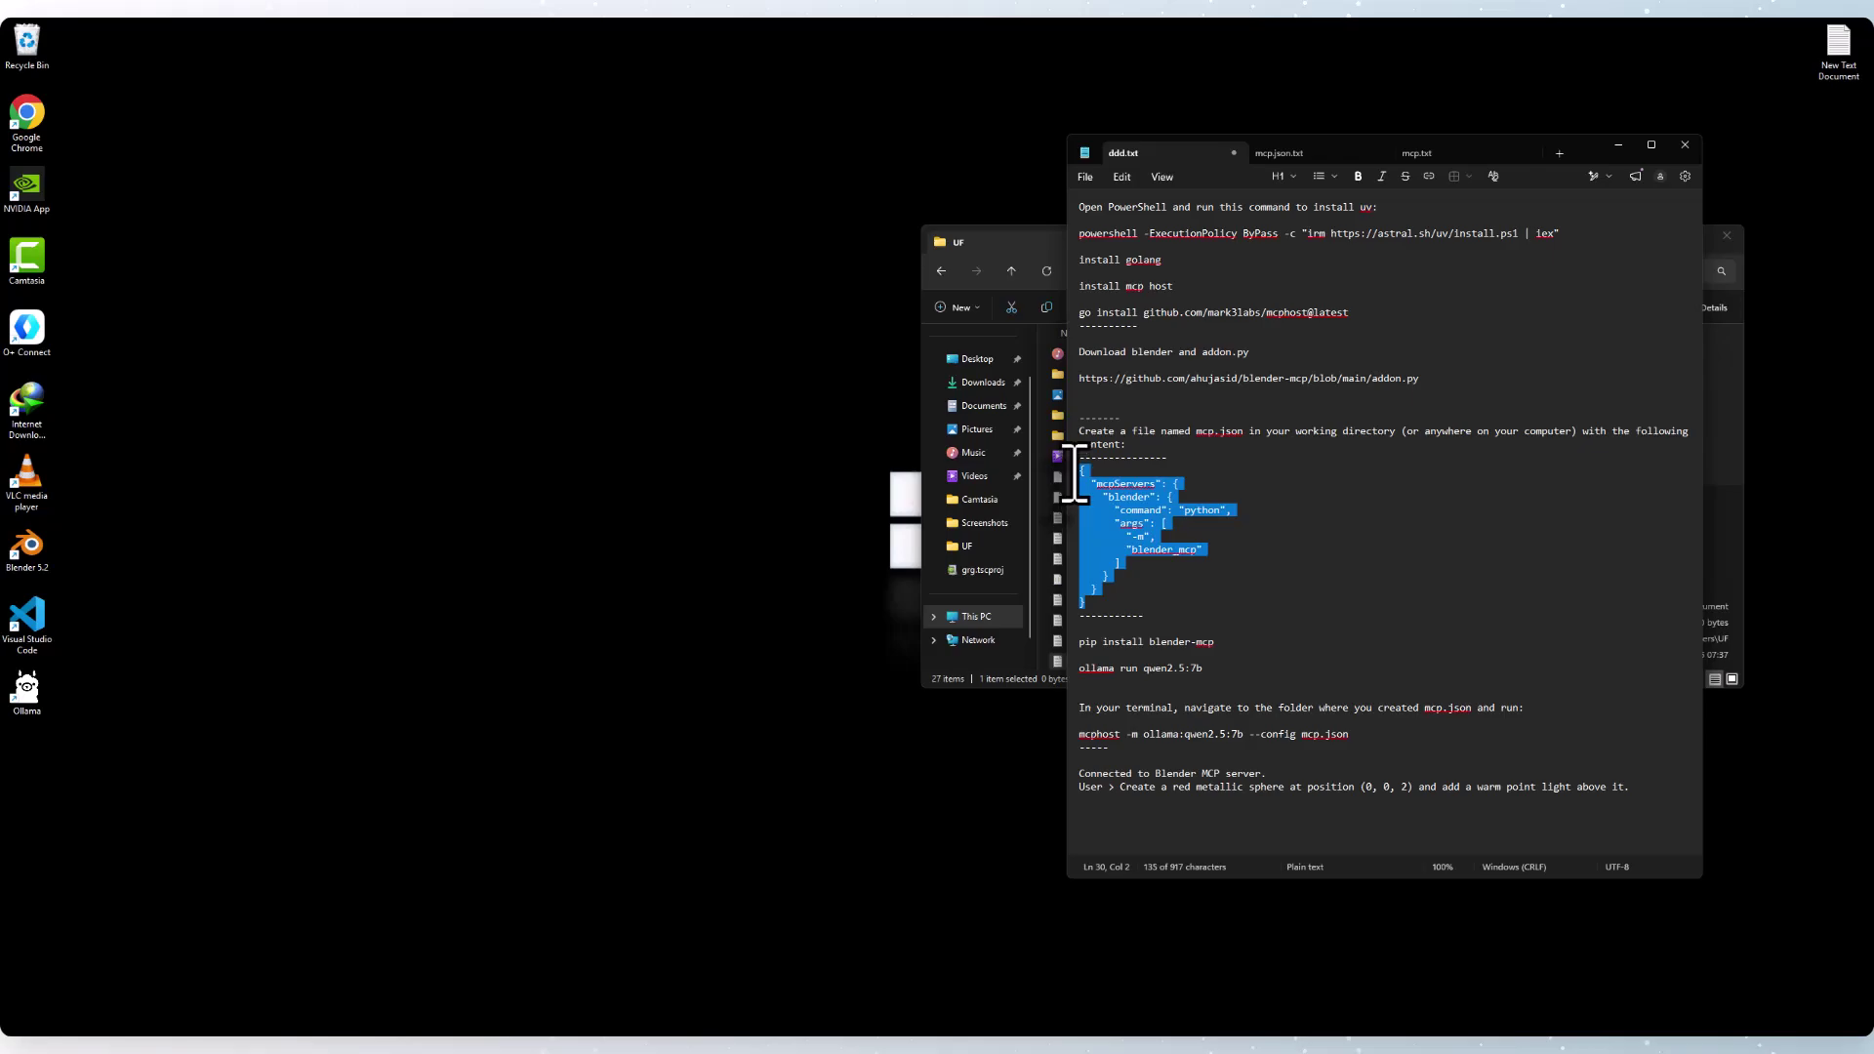
{"action": "right_click", "coordinate": [1135, 498]}
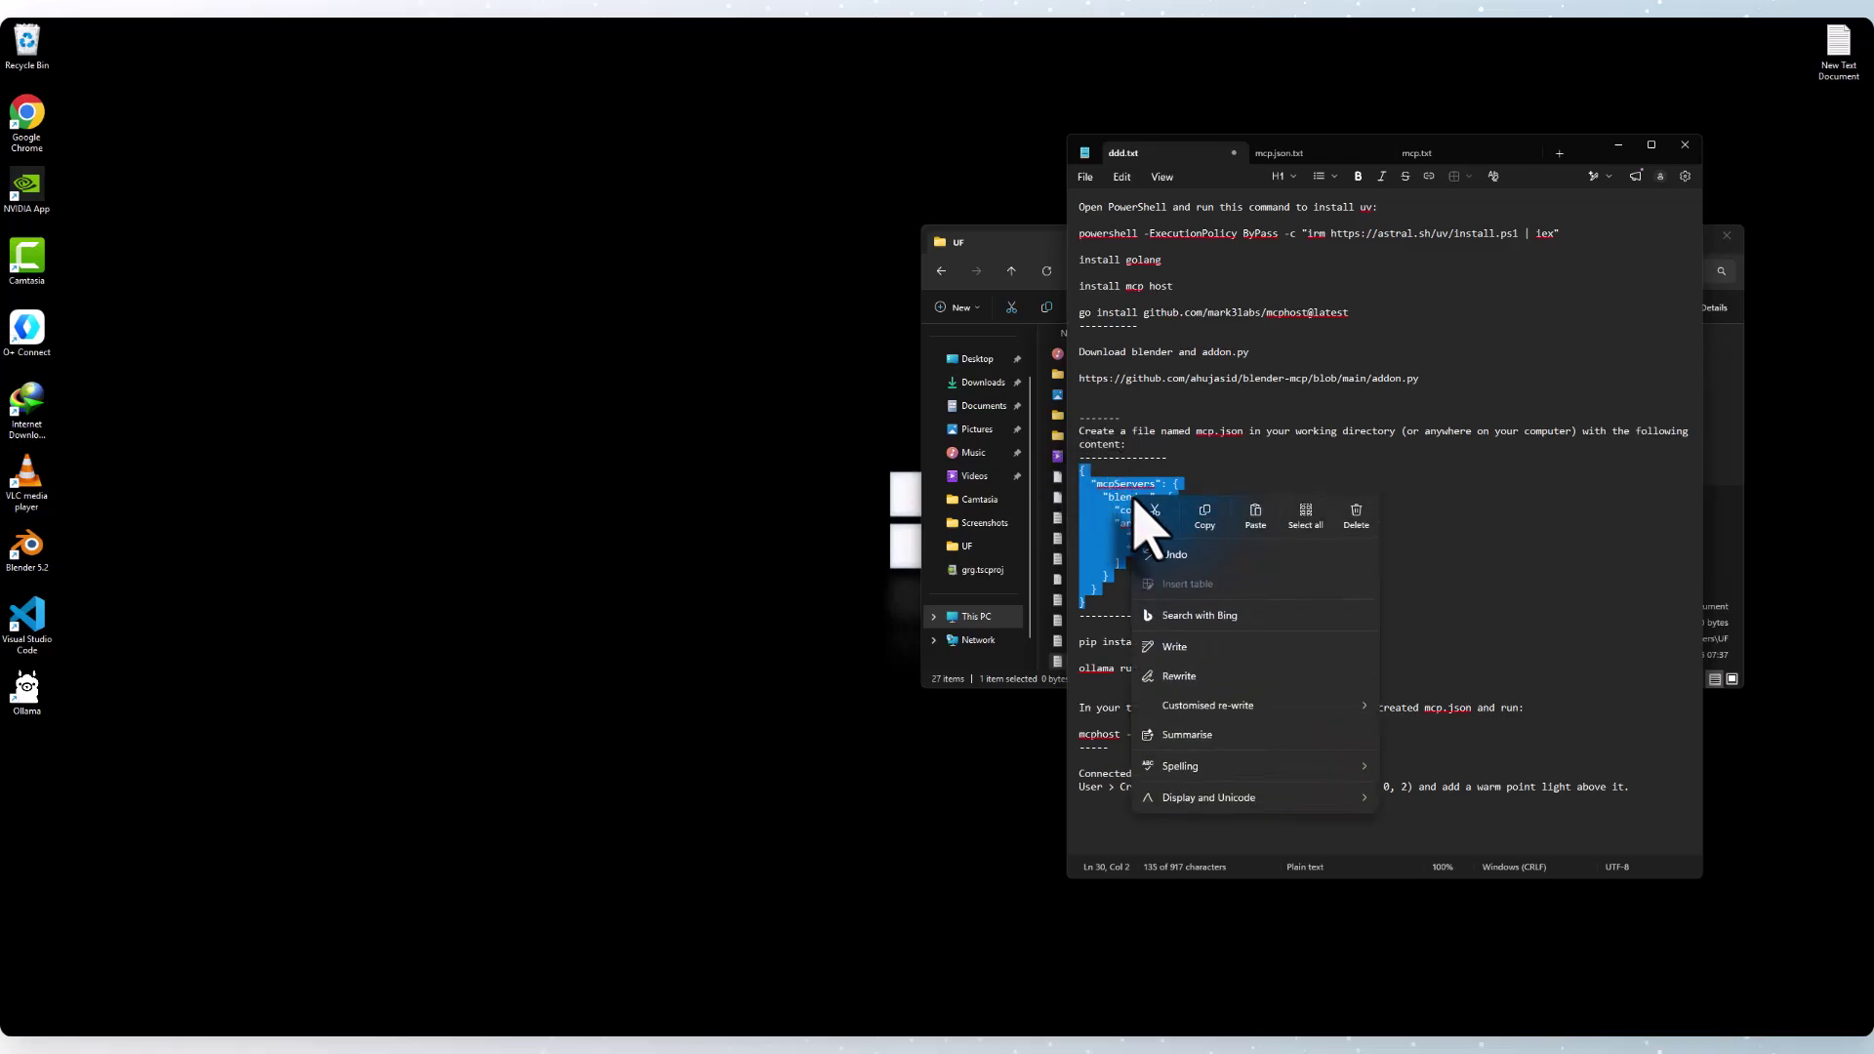
{"action": "left_click", "coordinate": [1207, 514]}
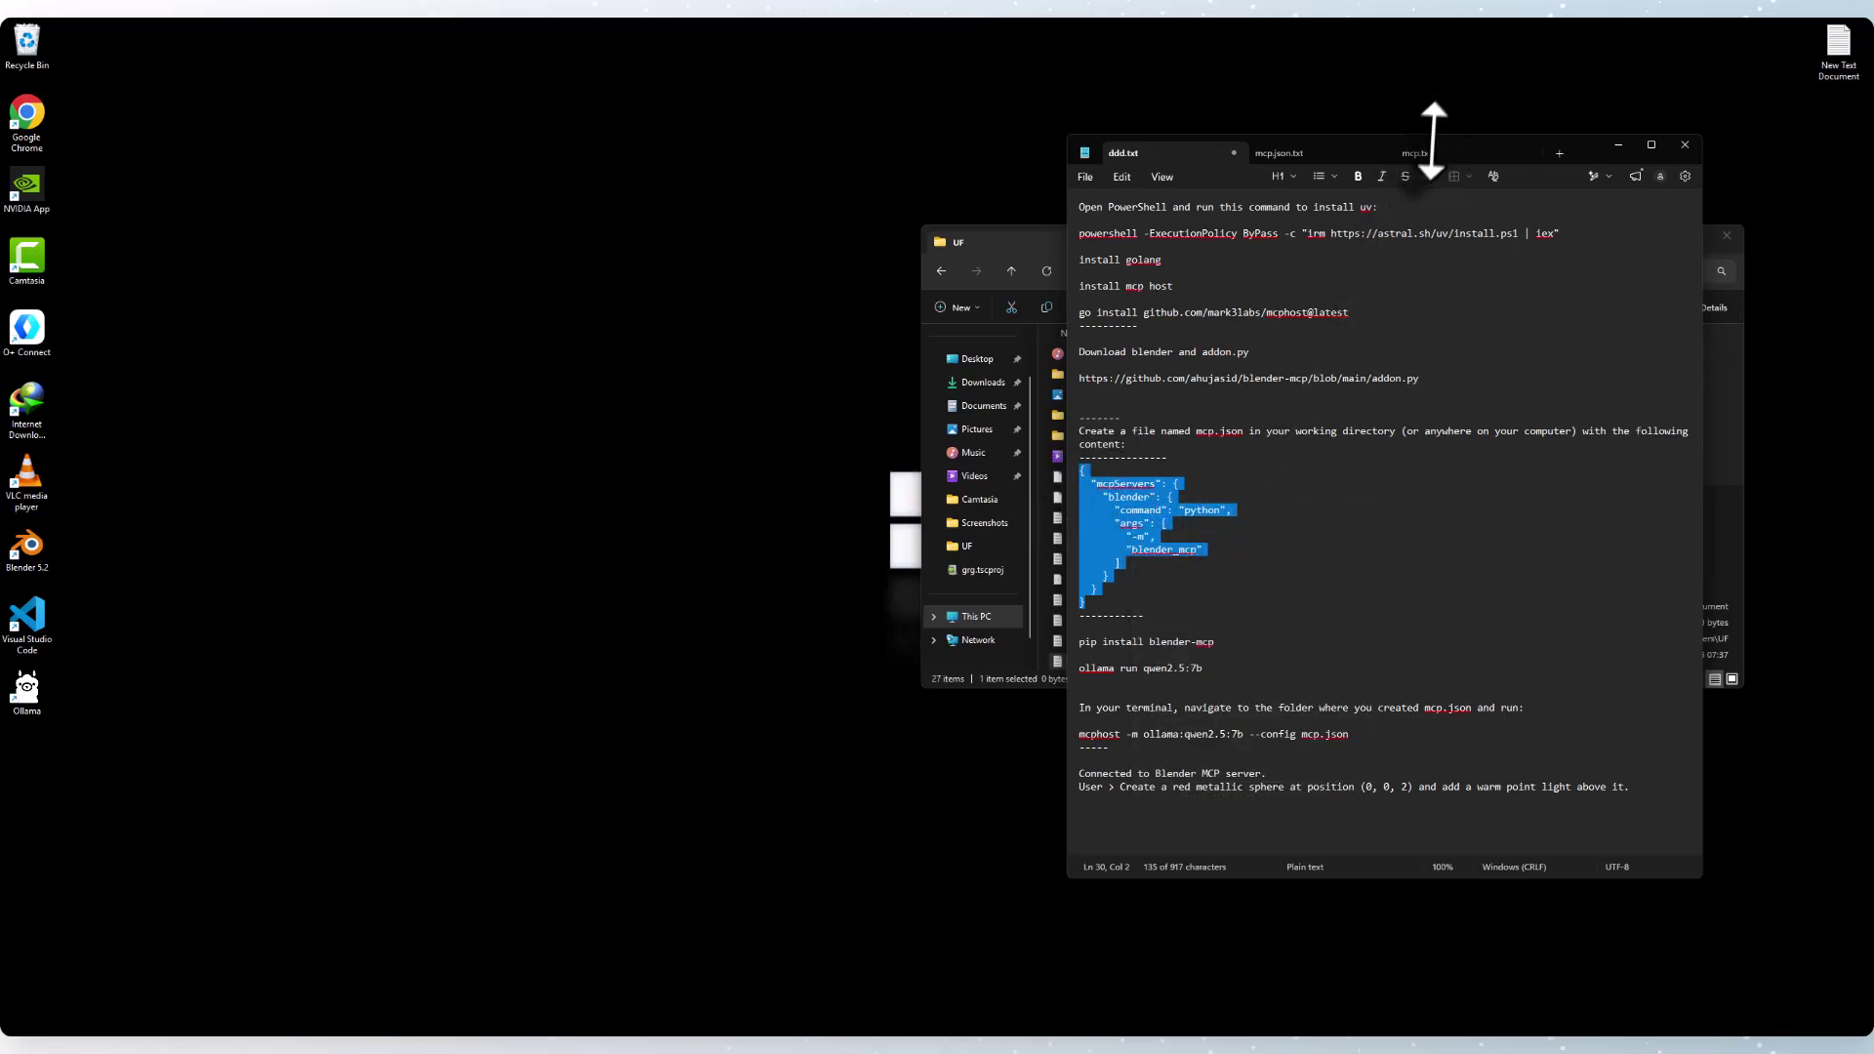
{"action": "left_click", "coordinate": [1415, 154]}
{"action": "right_click", "coordinate": [1285, 393]}
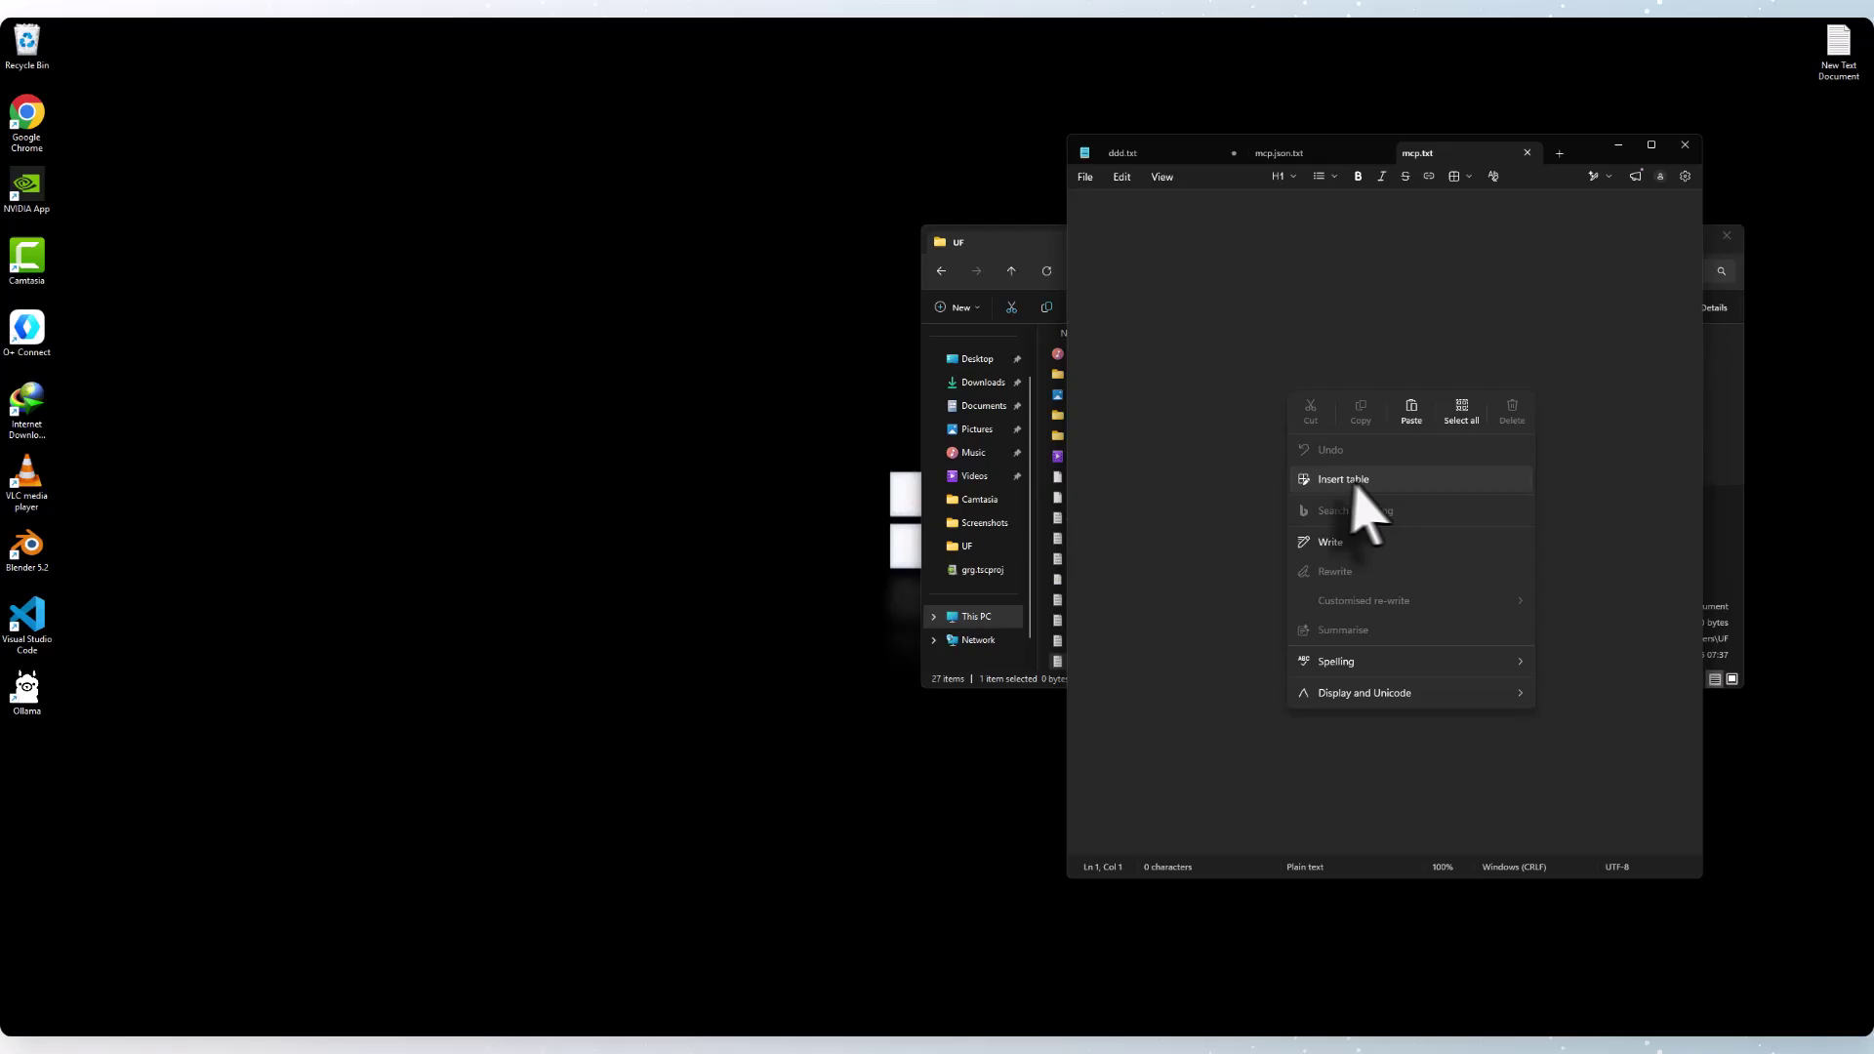
{"action": "left_click", "coordinate": [1412, 412]}
Save the pasted mcpServers configuration under the name mcp in the profile folder with the file type set to All files.
{"action": "left_click", "coordinate": [1084, 177]}
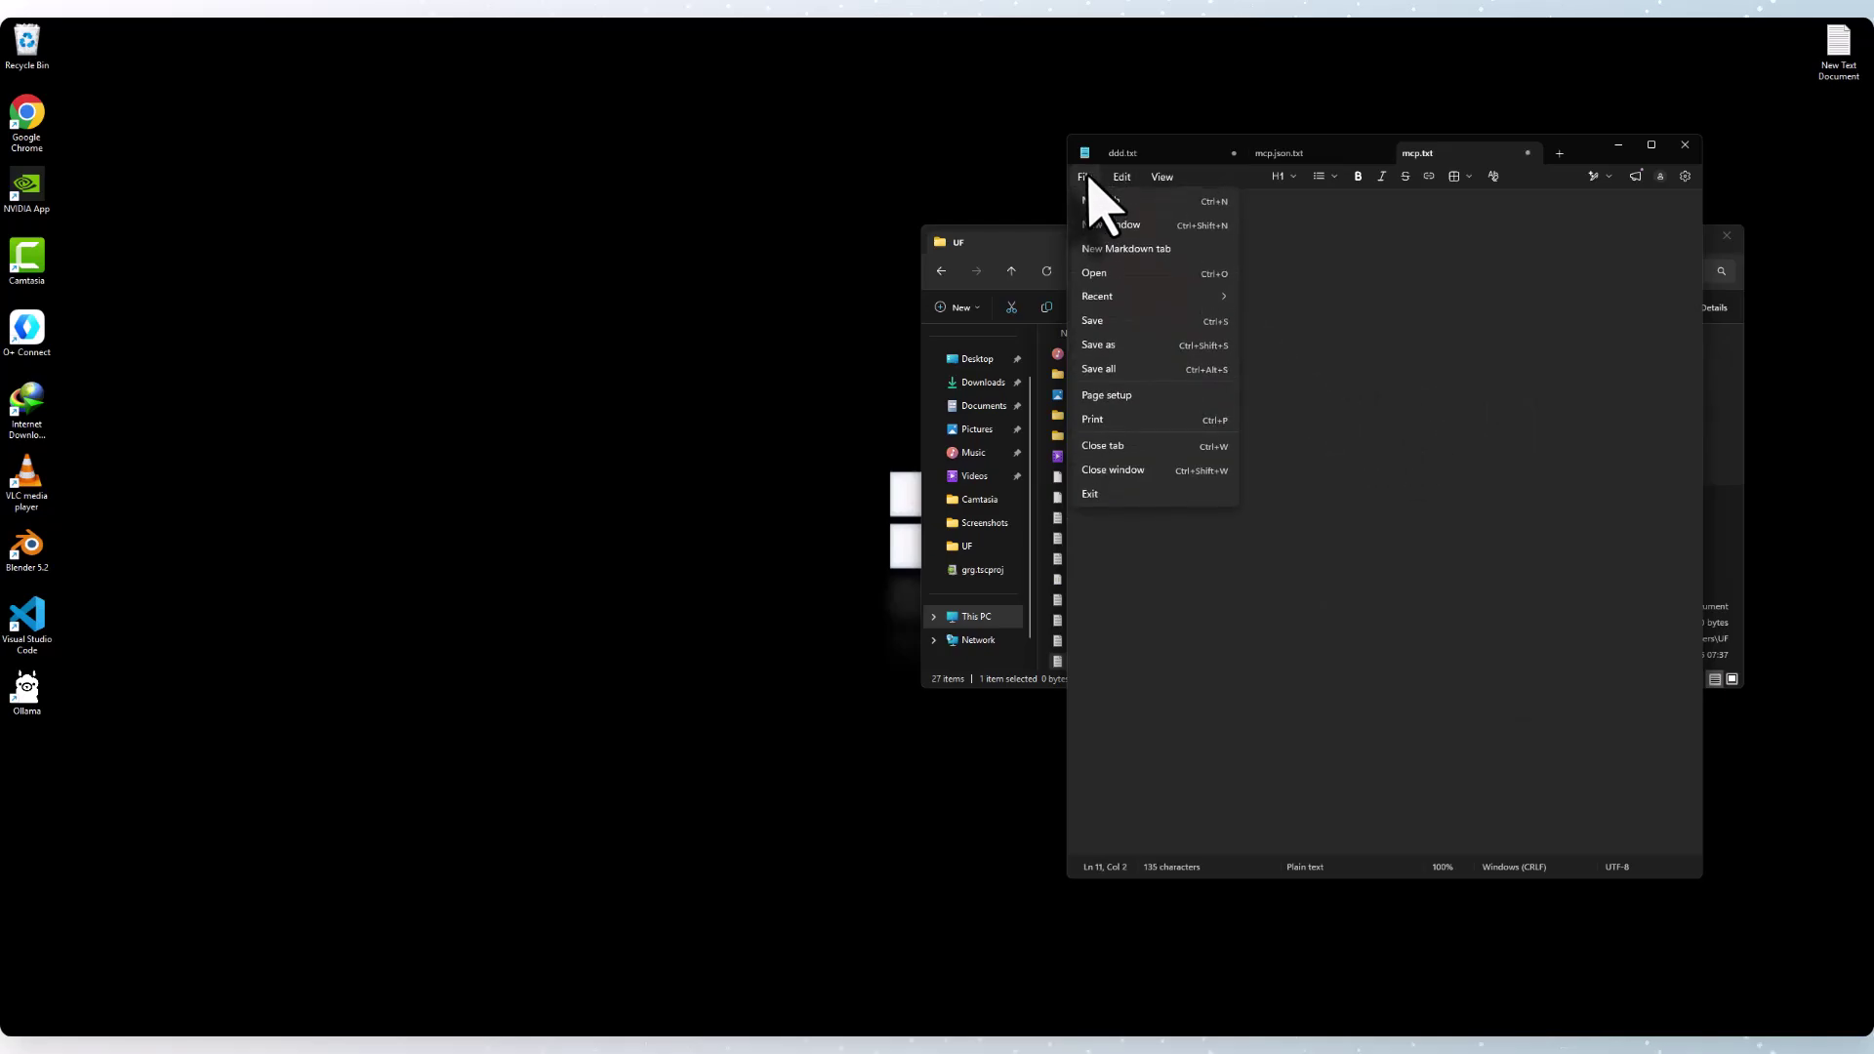
{"action": "left_click", "coordinate": [1129, 349]}
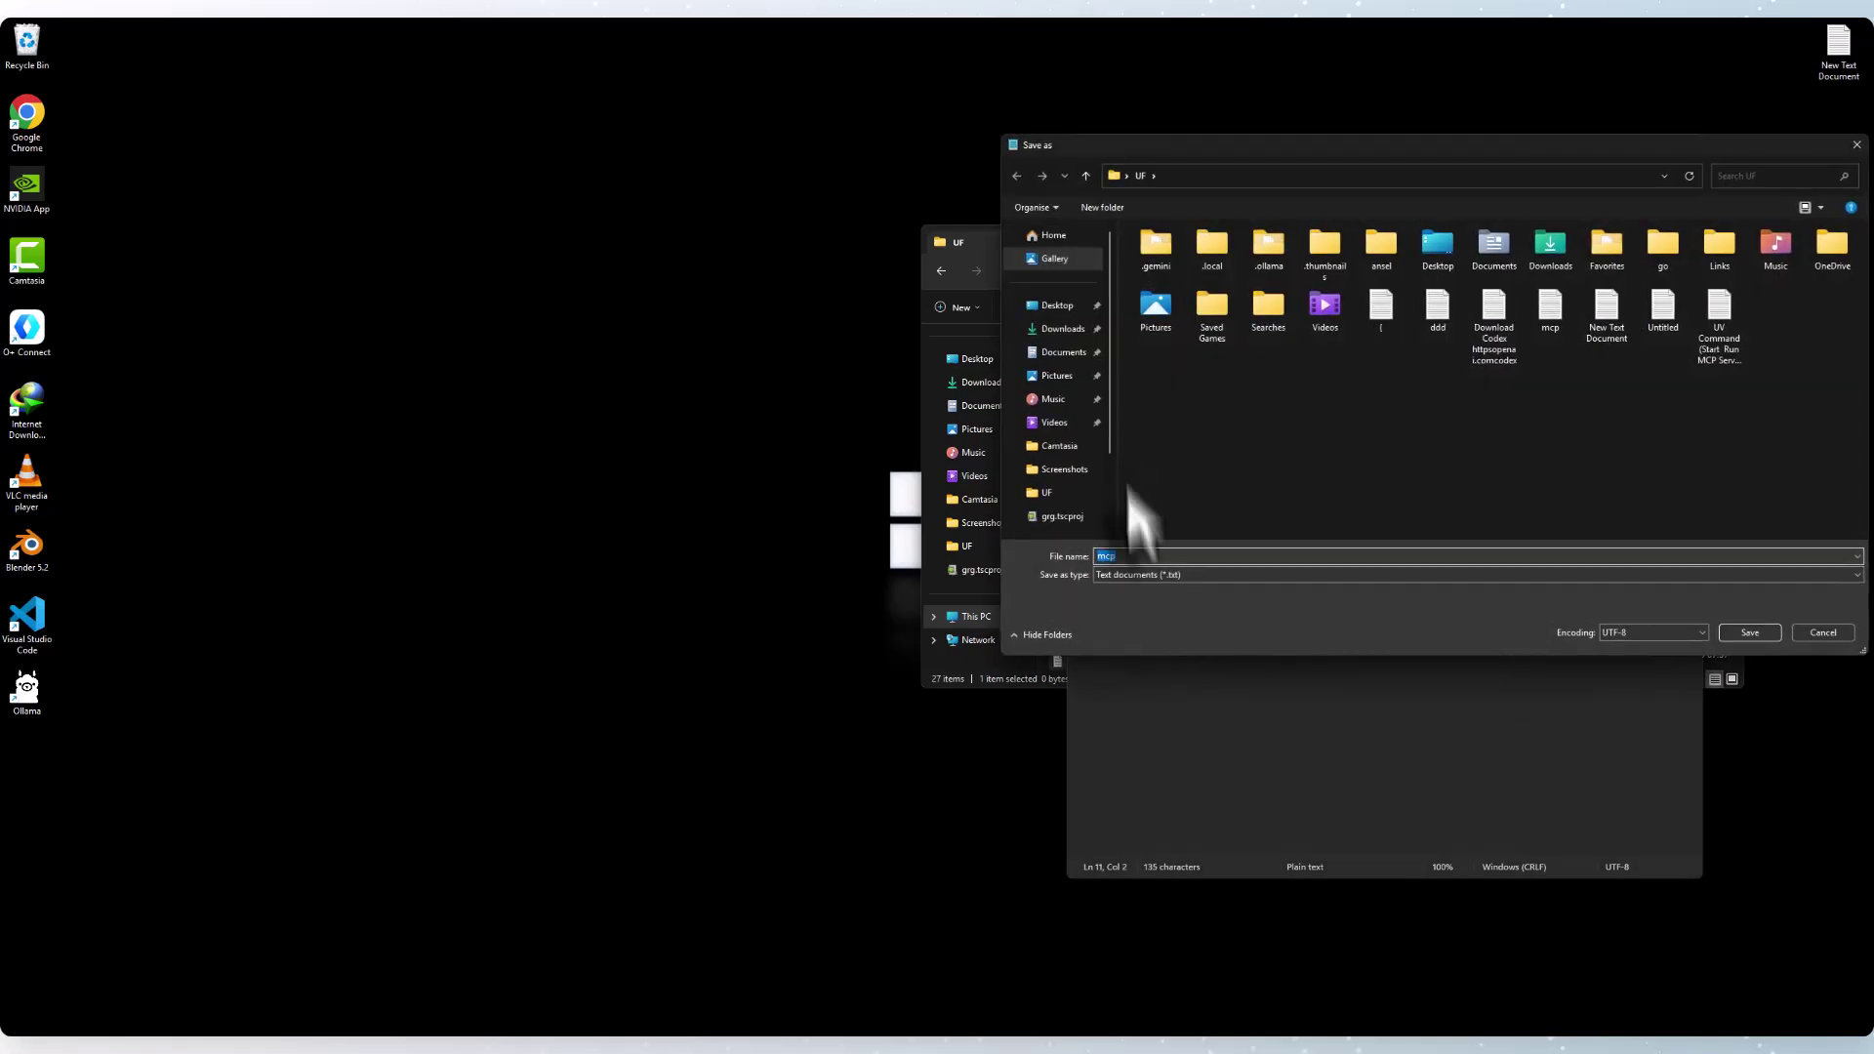
{"action": "left_click", "coordinate": [1144, 575]}
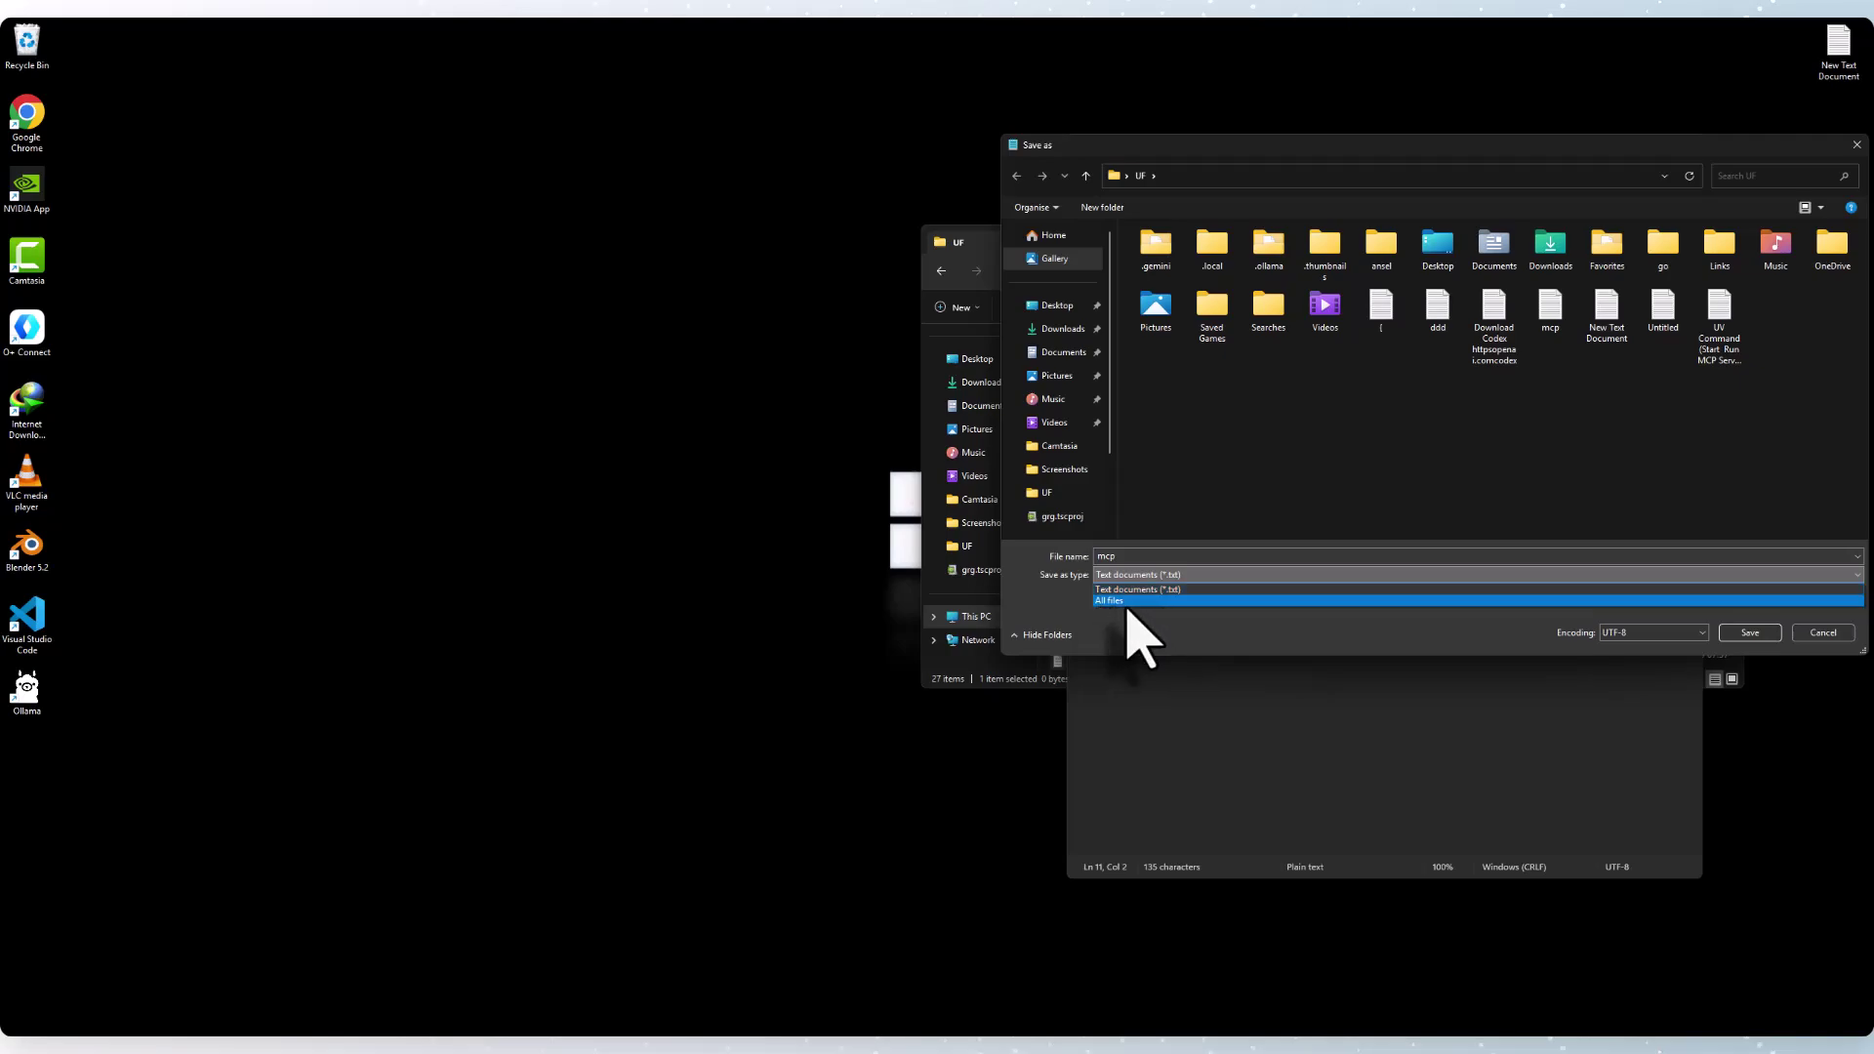
{"action": "left_click", "coordinate": [1127, 601]}
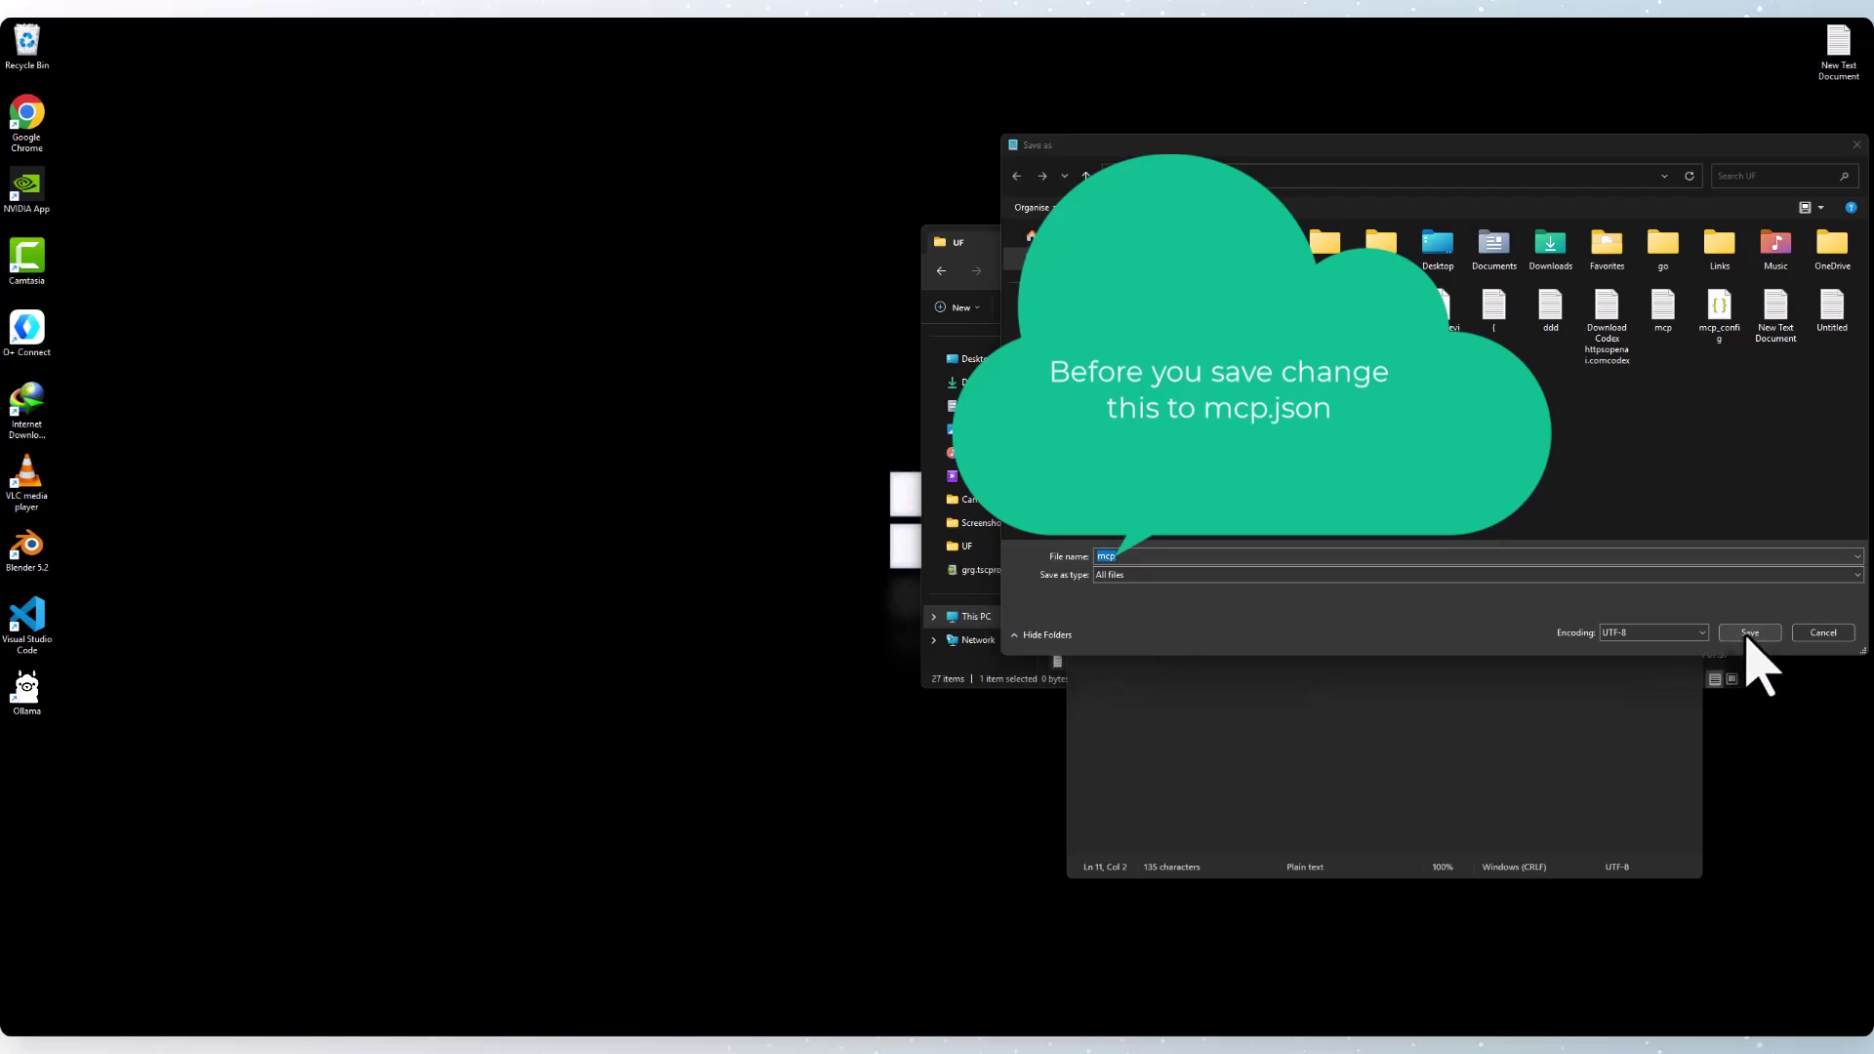
{"action": "left_click", "coordinate": [1749, 634]}
{"action": "left_click", "coordinate": [964, 530]}
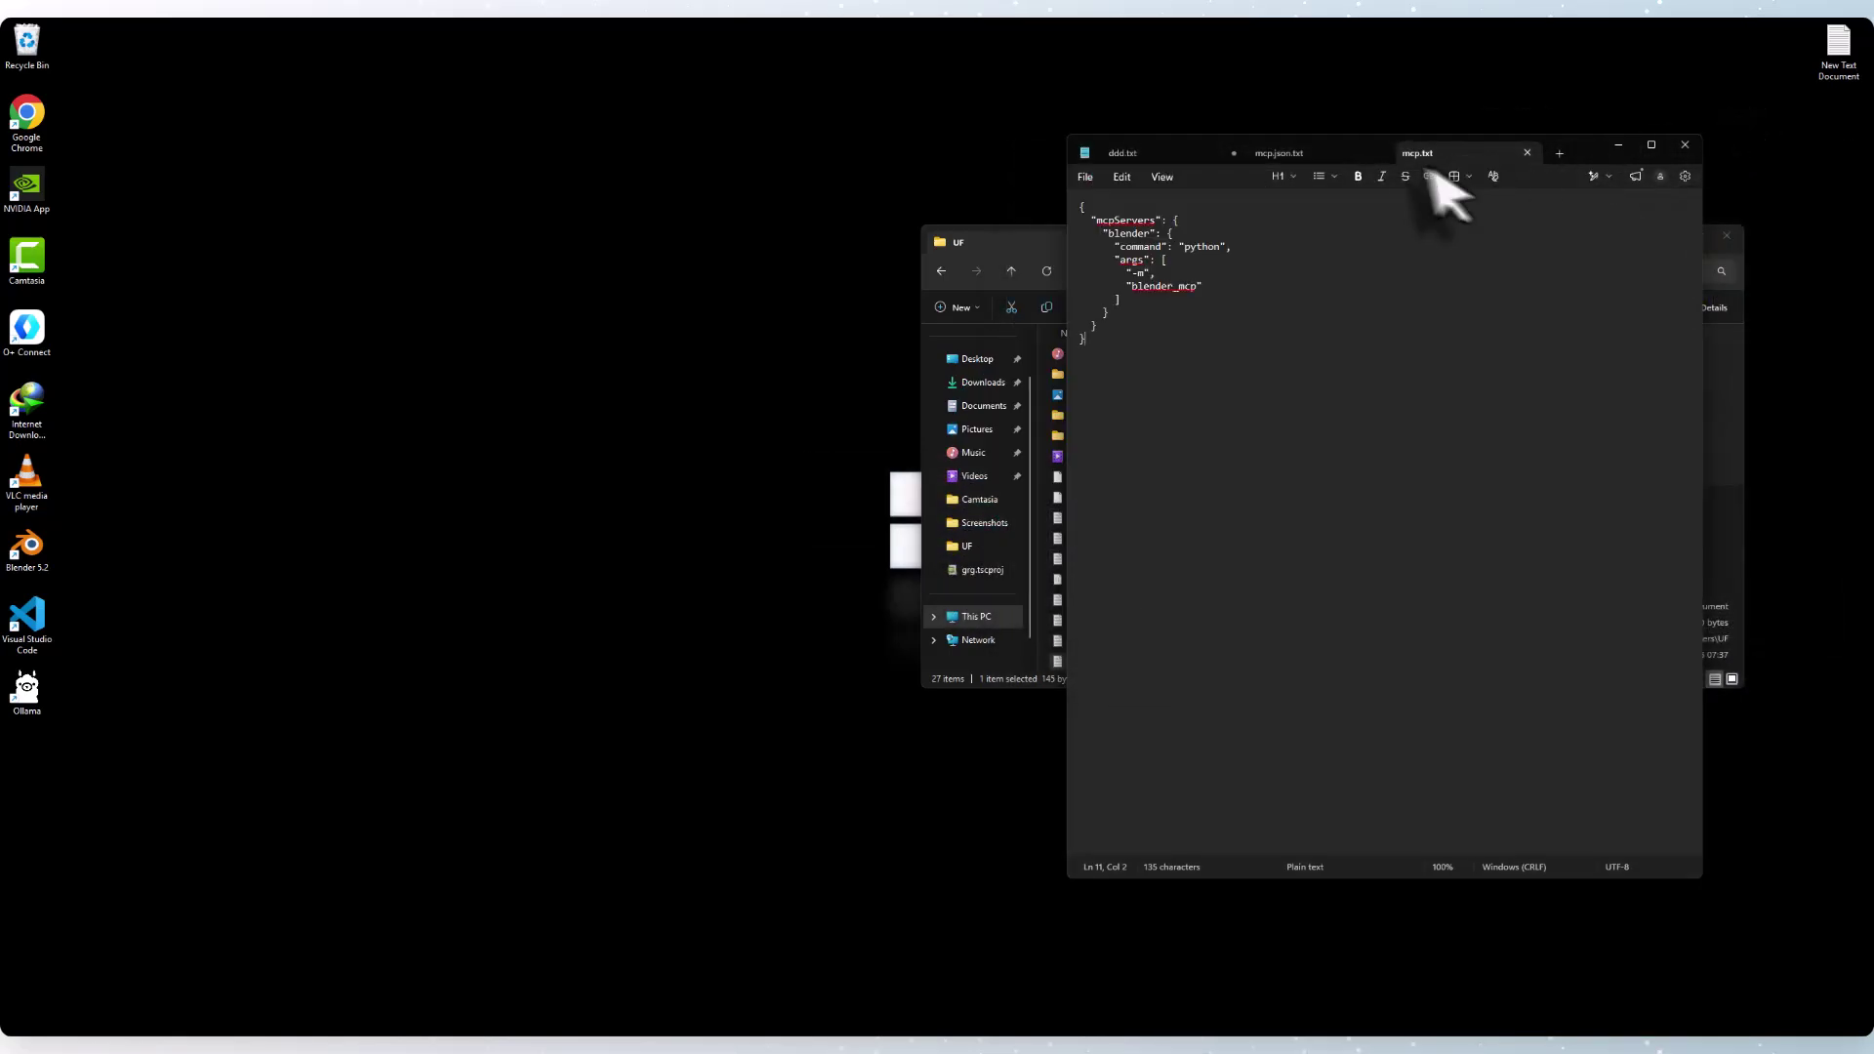
Copy "pip install blender-mcp" from the ddd.txt notes, run it in Command Prompt and close the window.
{"action": "left_click", "coordinate": [1181, 155]}
{"action": "left_click", "coordinate": [1473, 646]}
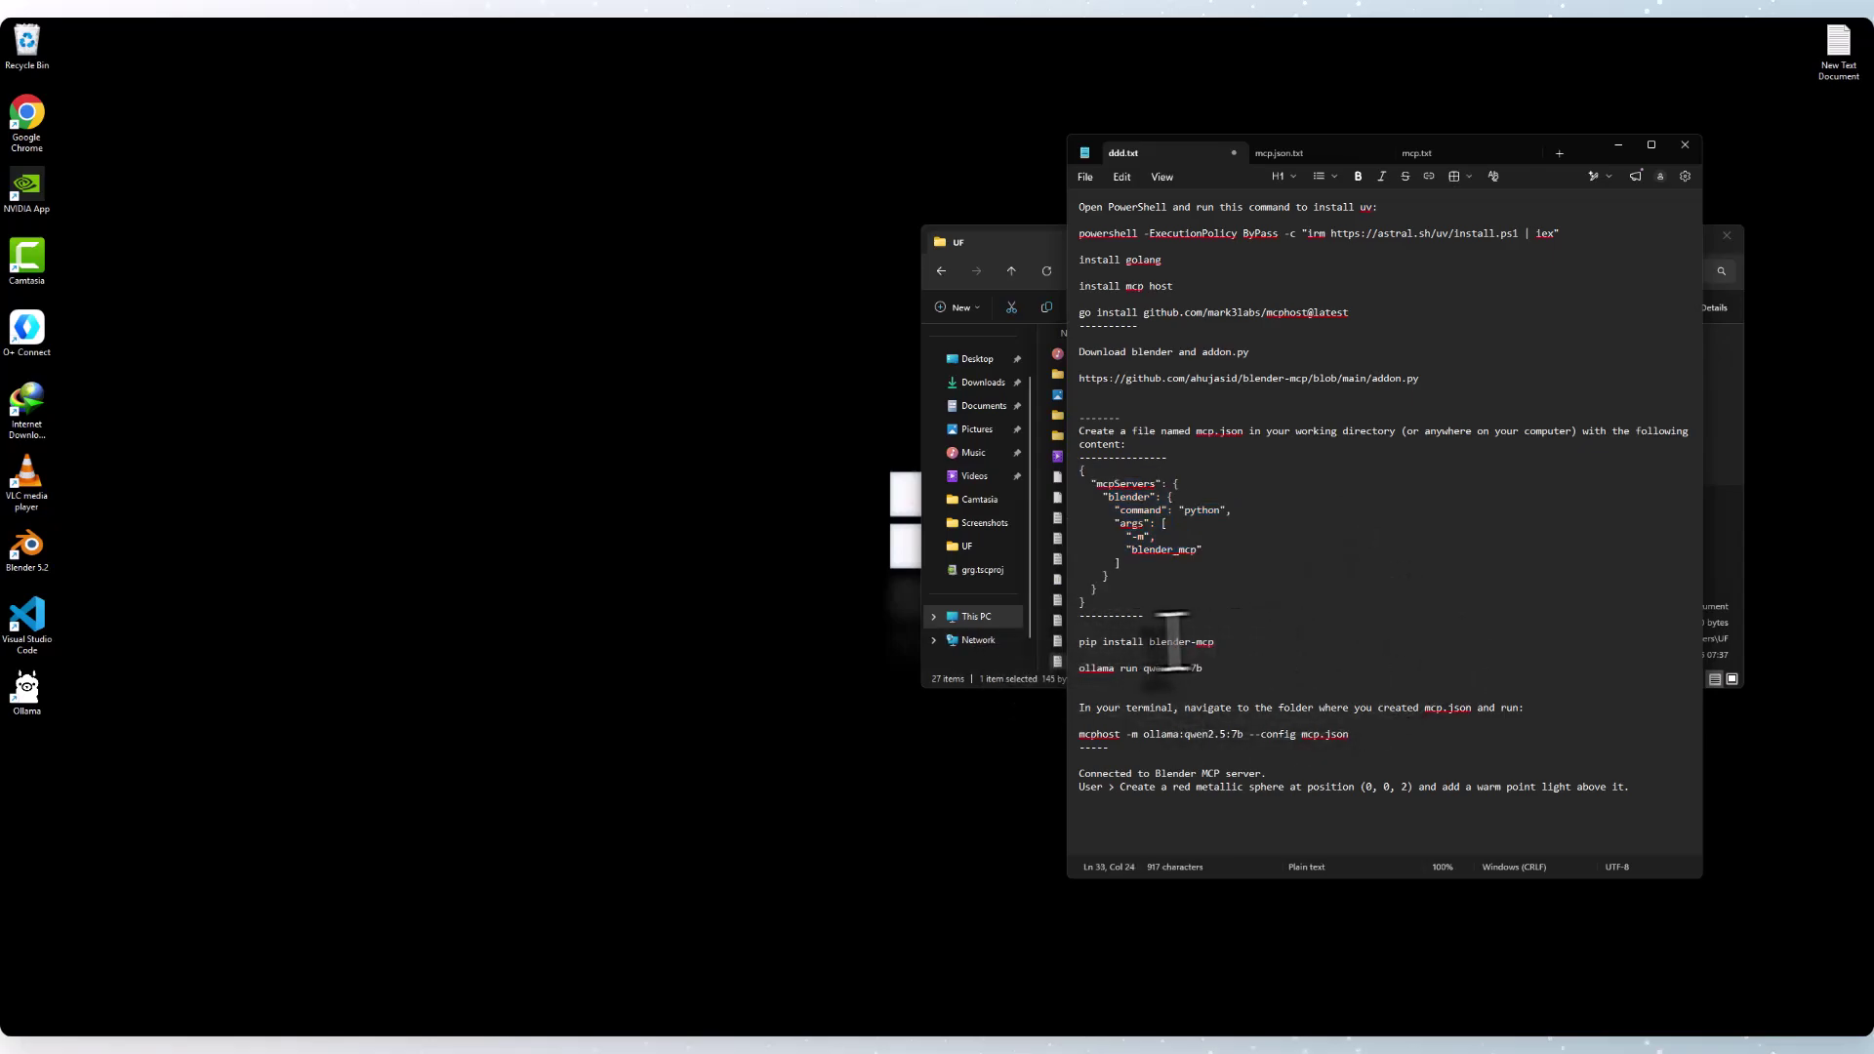
{"action": "triple_click", "coordinate": [1125, 643]}
{"action": "right_click", "coordinate": [1127, 640]}
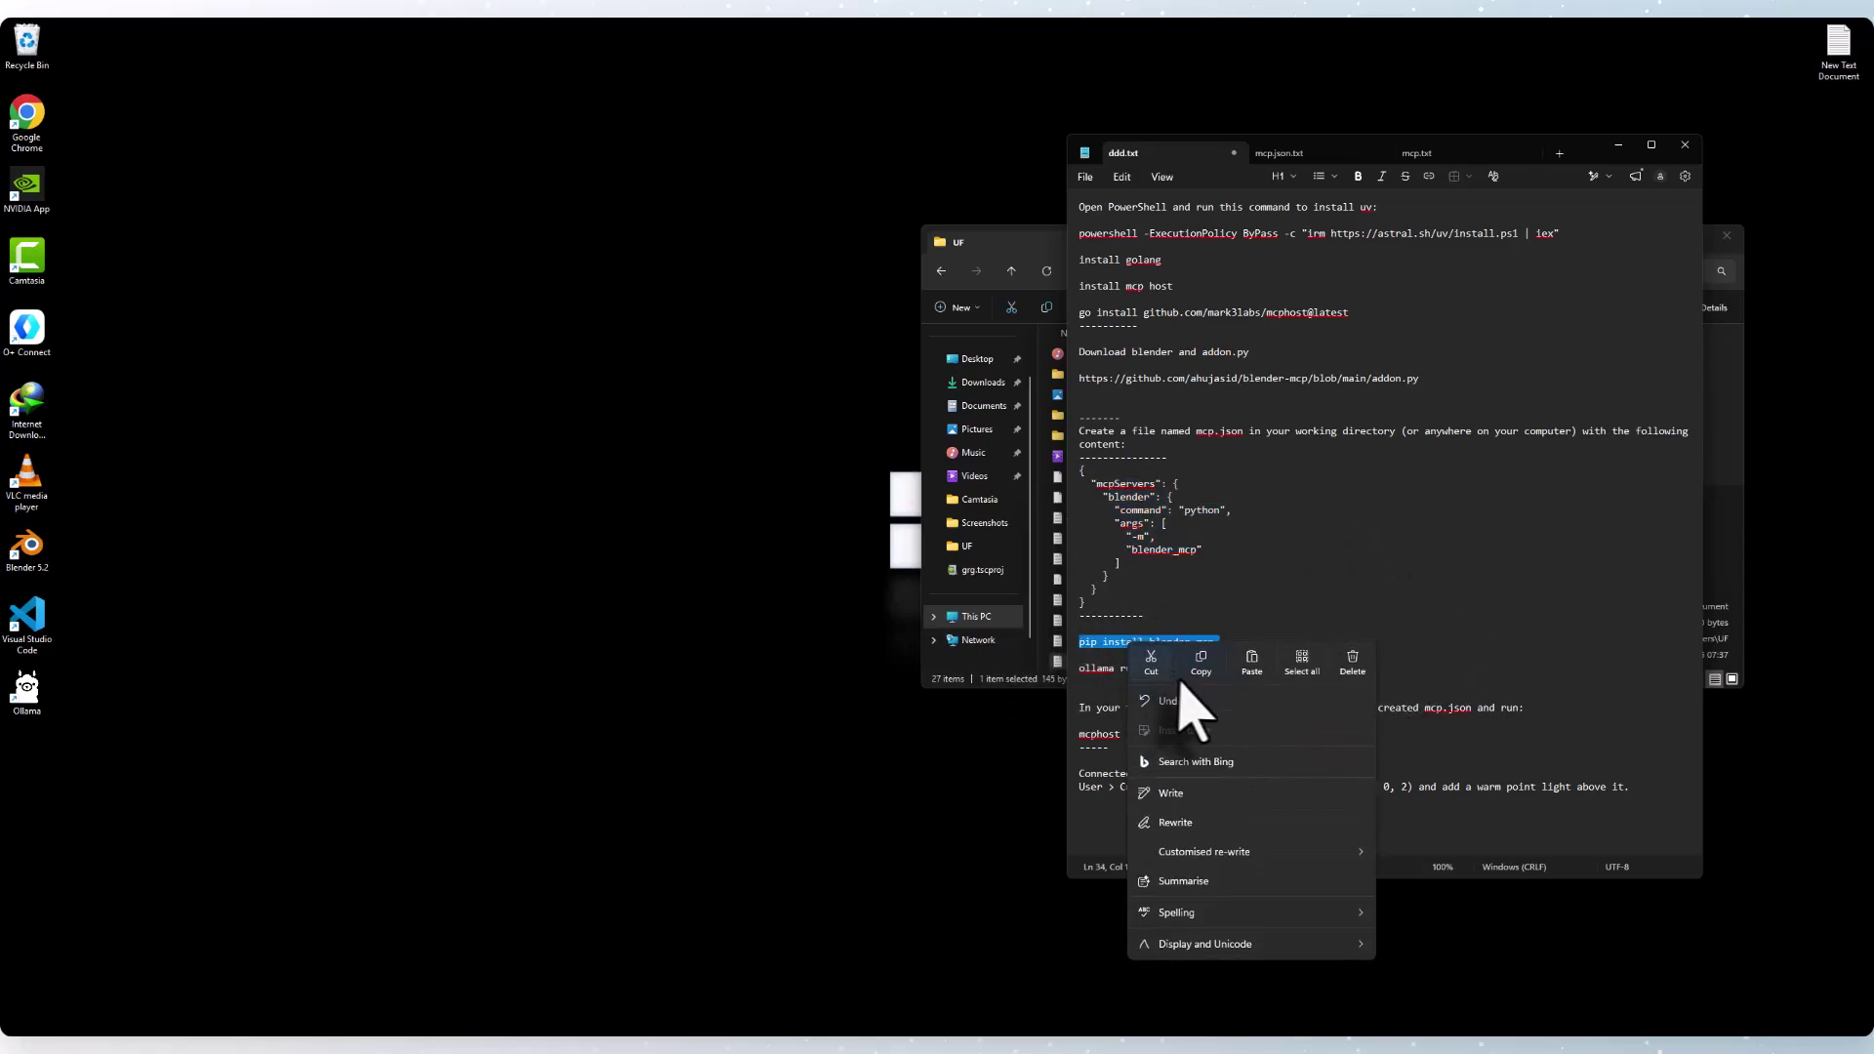
{"action": "left_click", "coordinate": [1196, 672]}
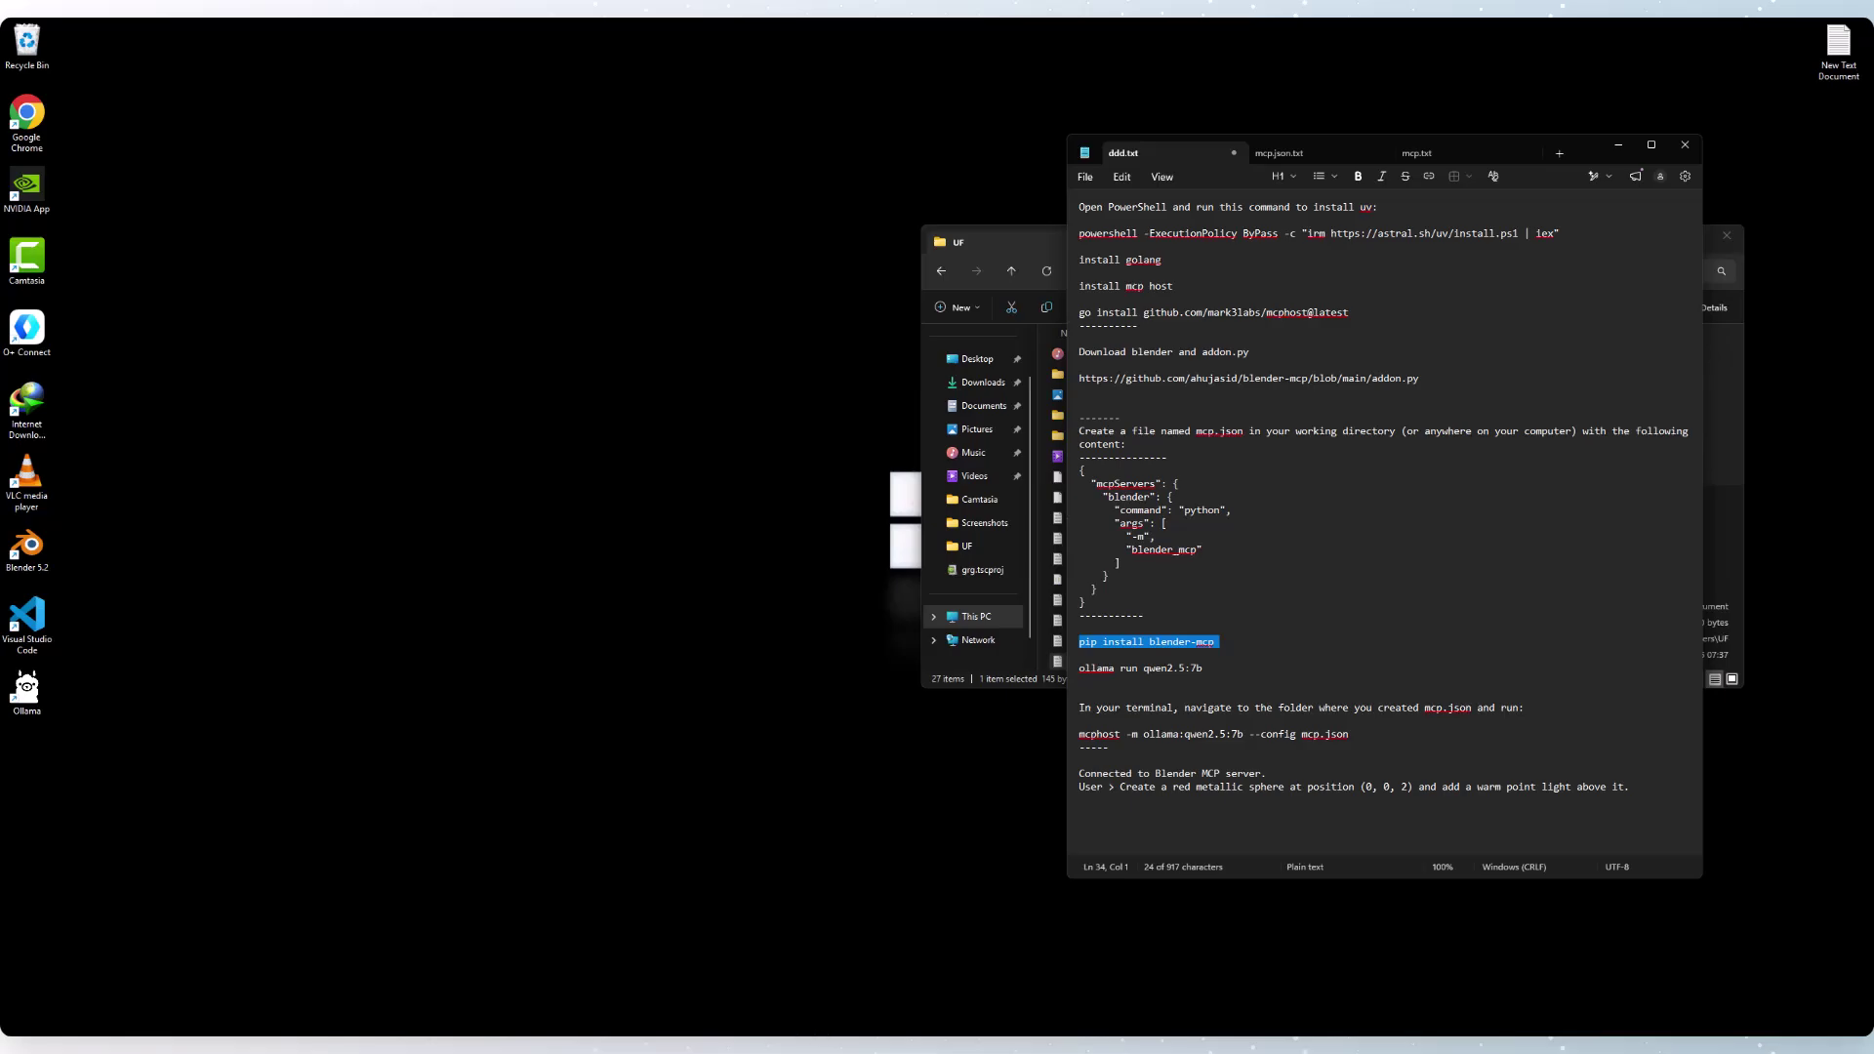
{"action": "key", "text": "super"}
{"action": "left_click", "coordinate": [837, 488]}
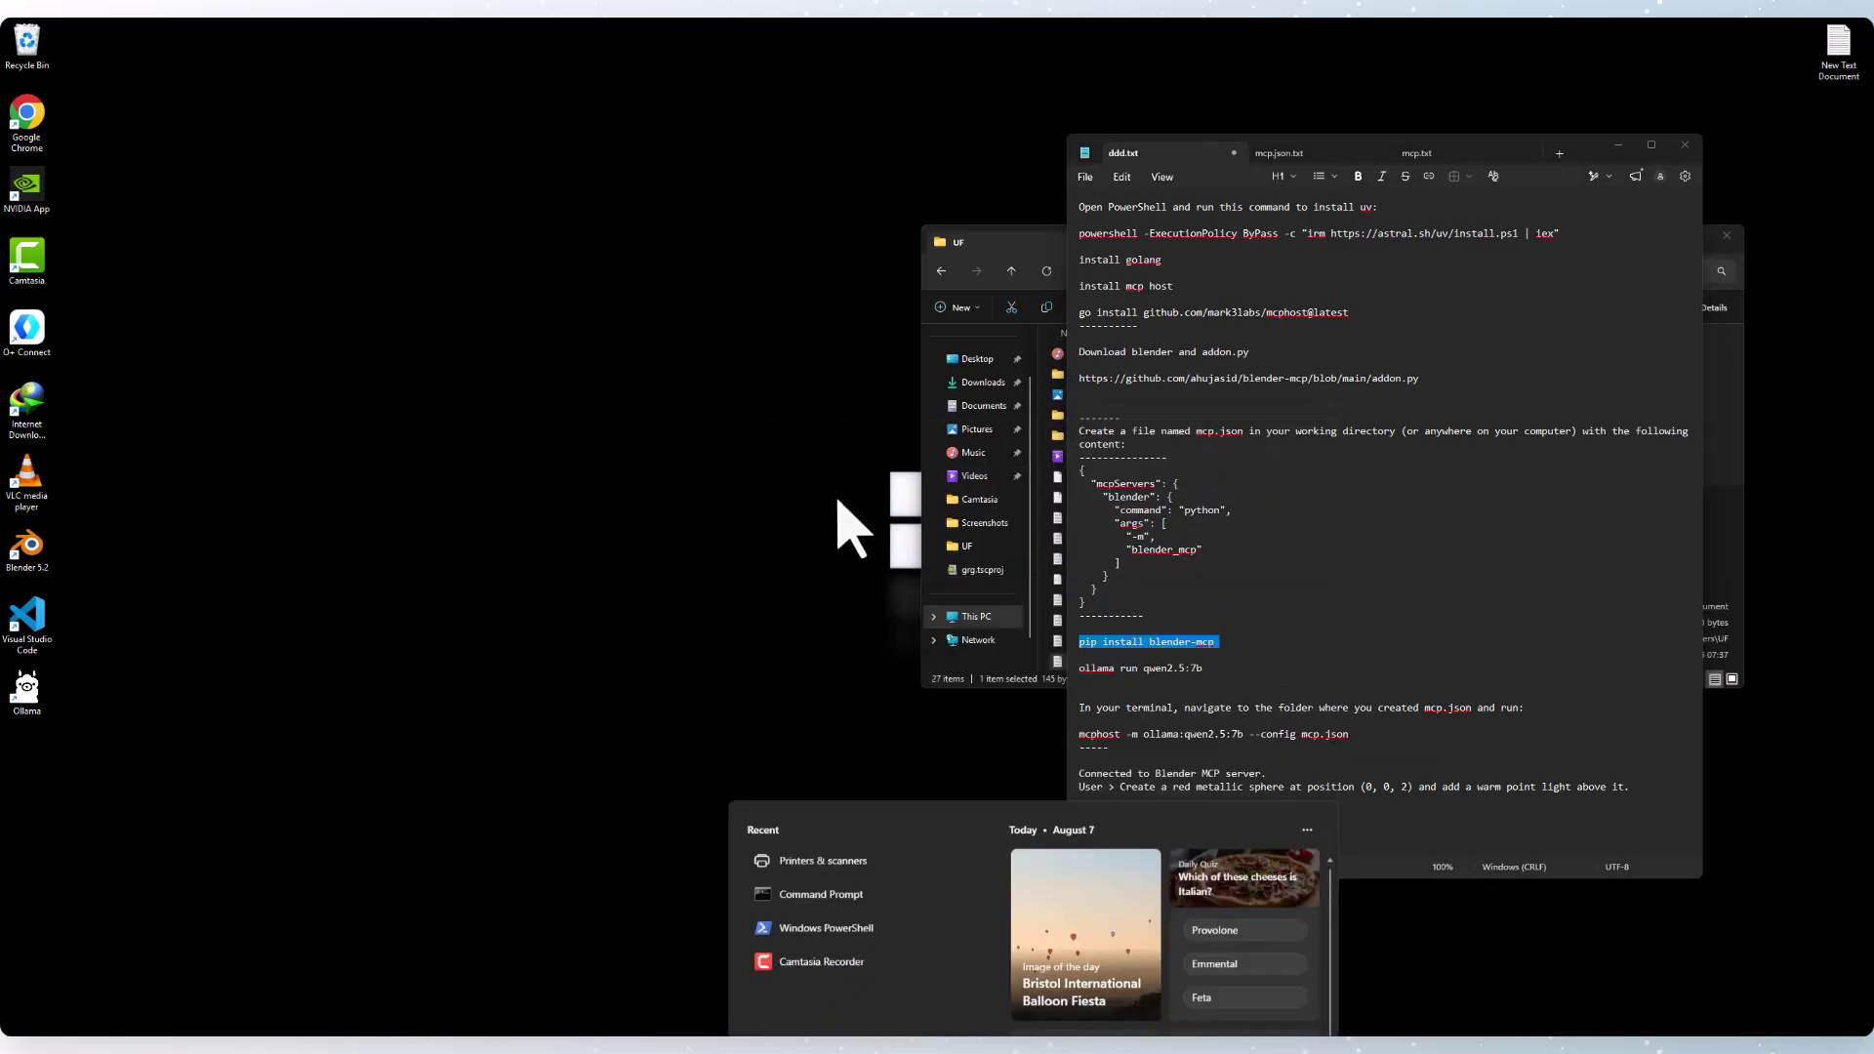
{"action": "key", "text": "ctrl+v"}
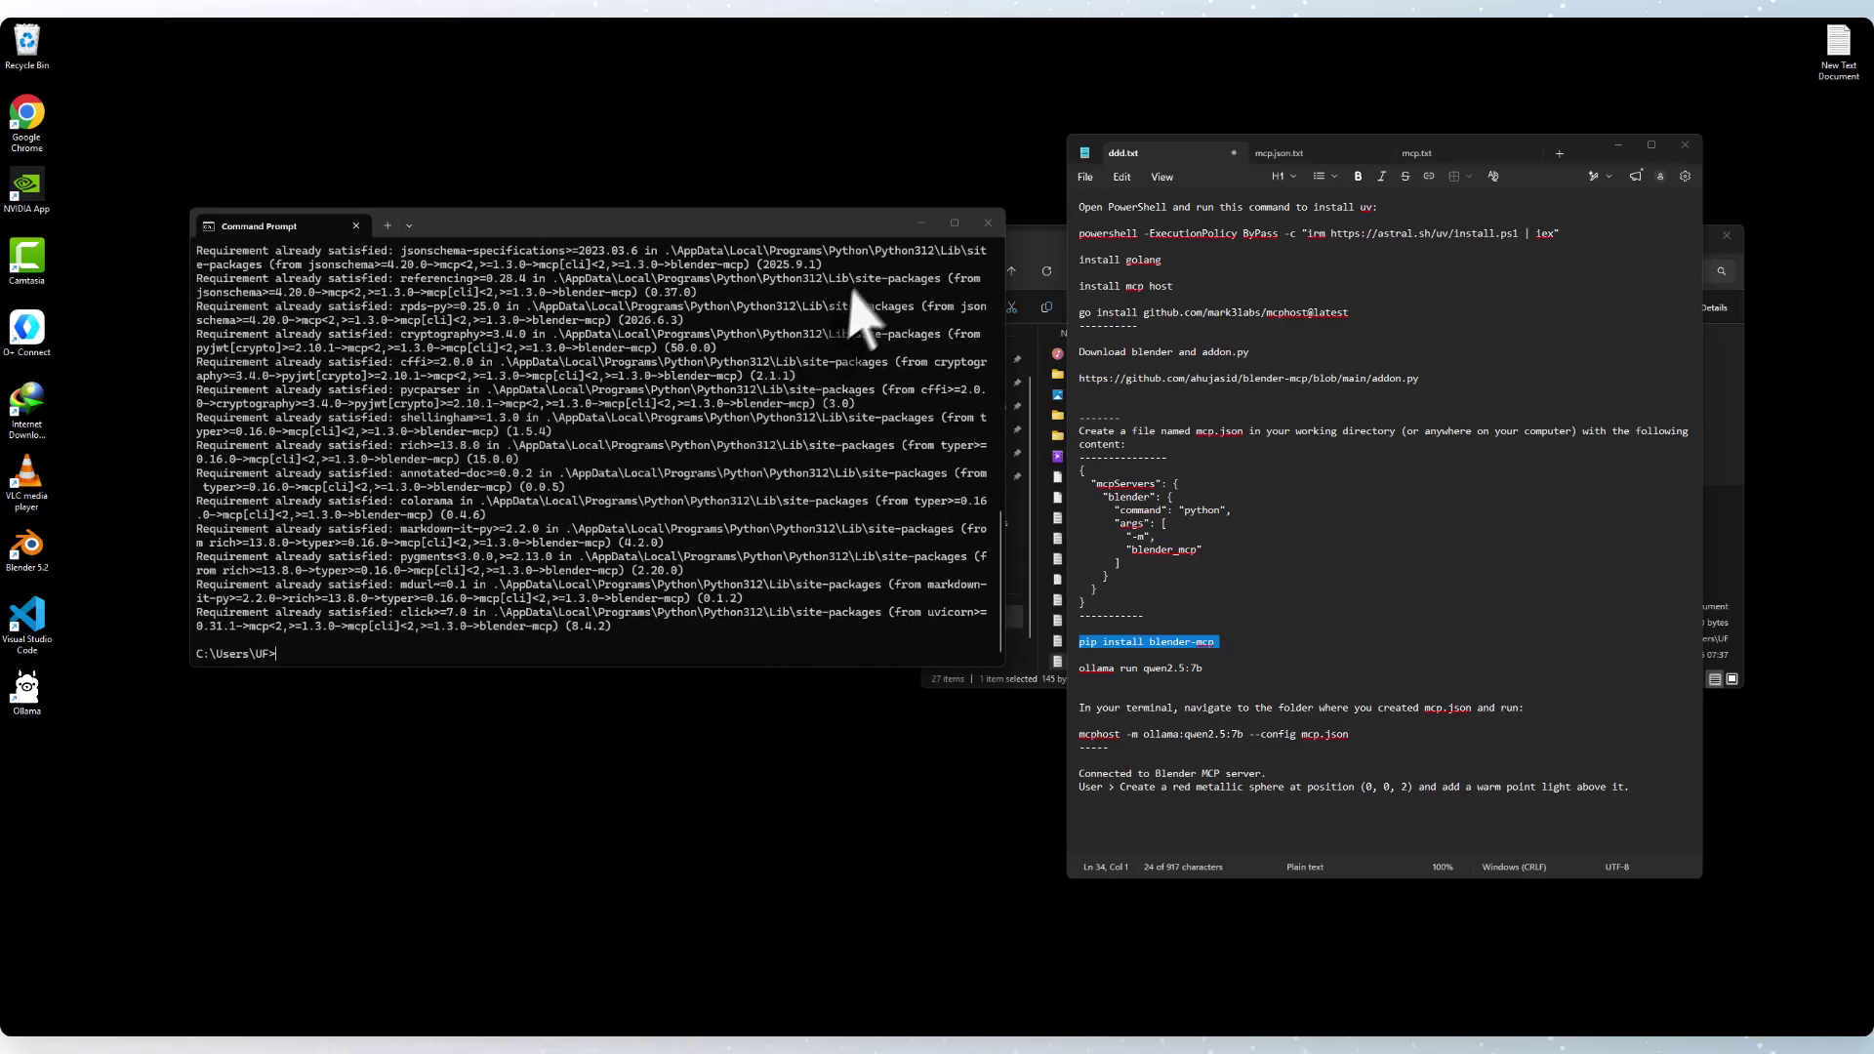
{"action": "left_click", "coordinate": [988, 222]}
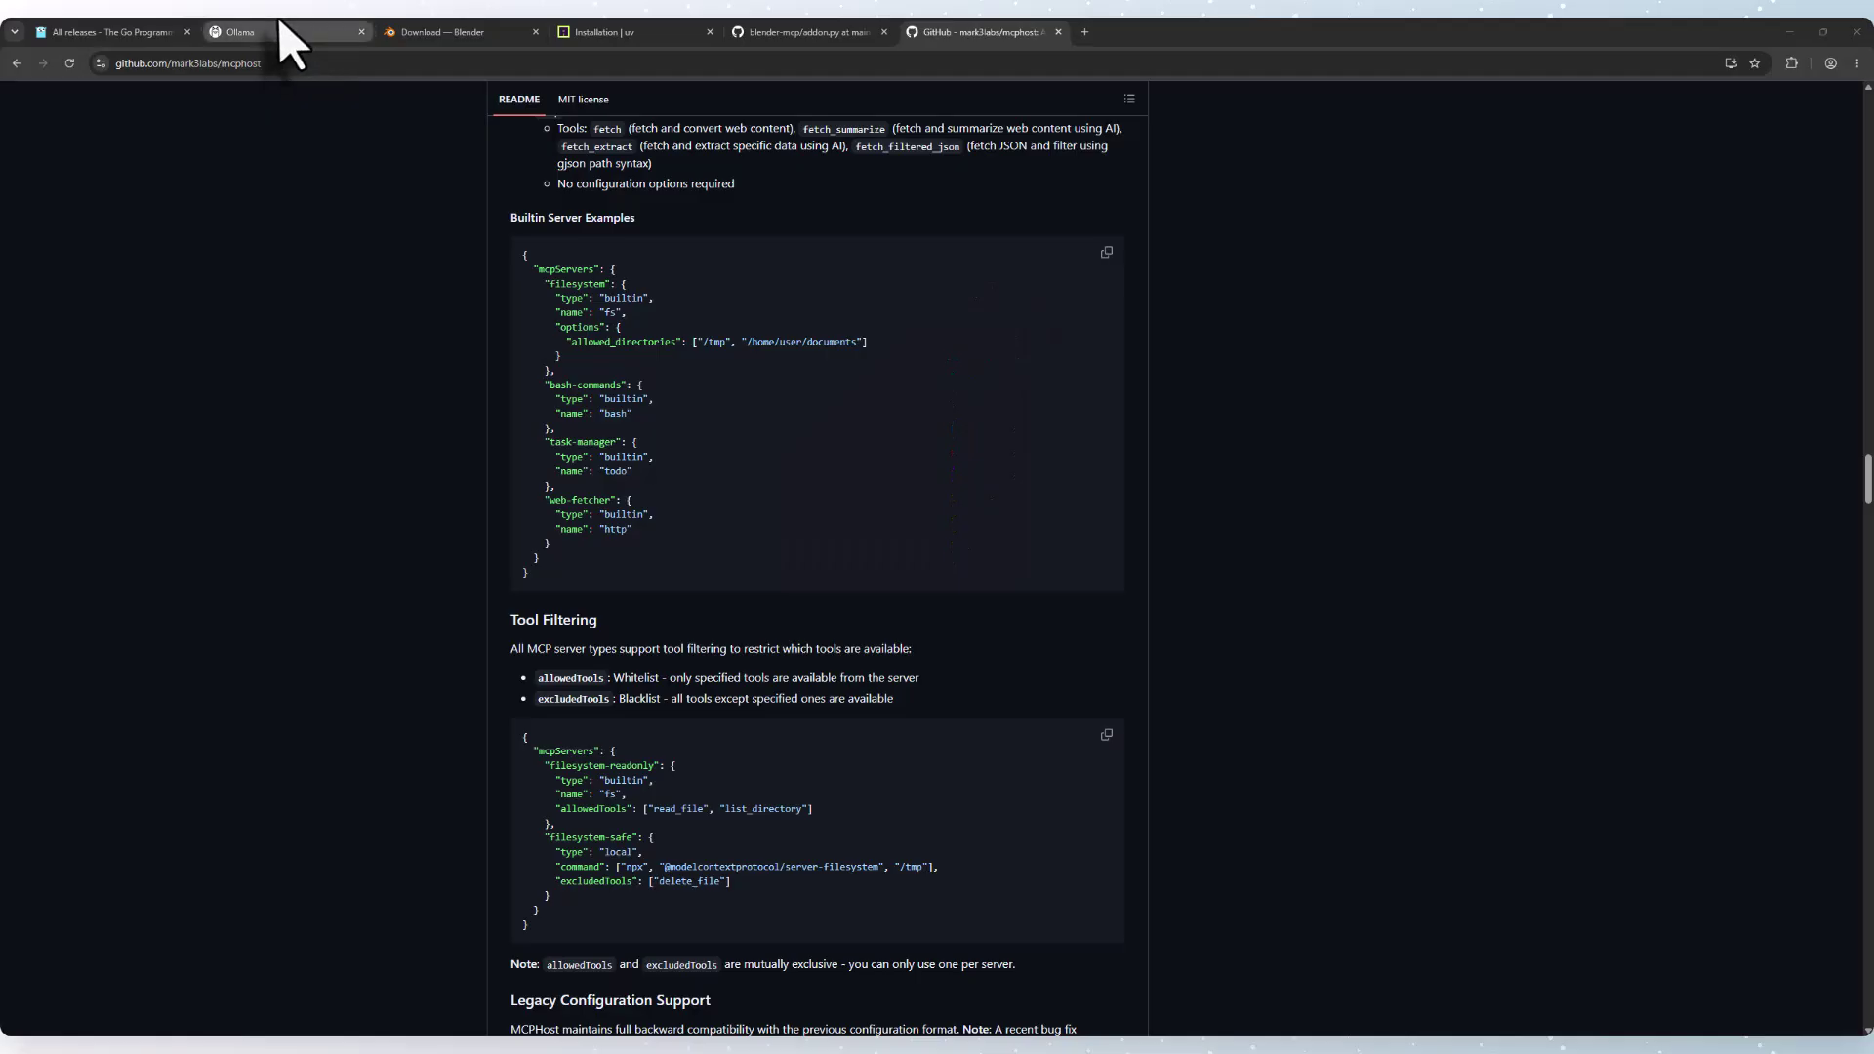
Search the models on the Ollama website for "qwen 2.5" and open the qwen2.5:7b model page.
{"action": "left_click", "coordinate": [277, 32]}
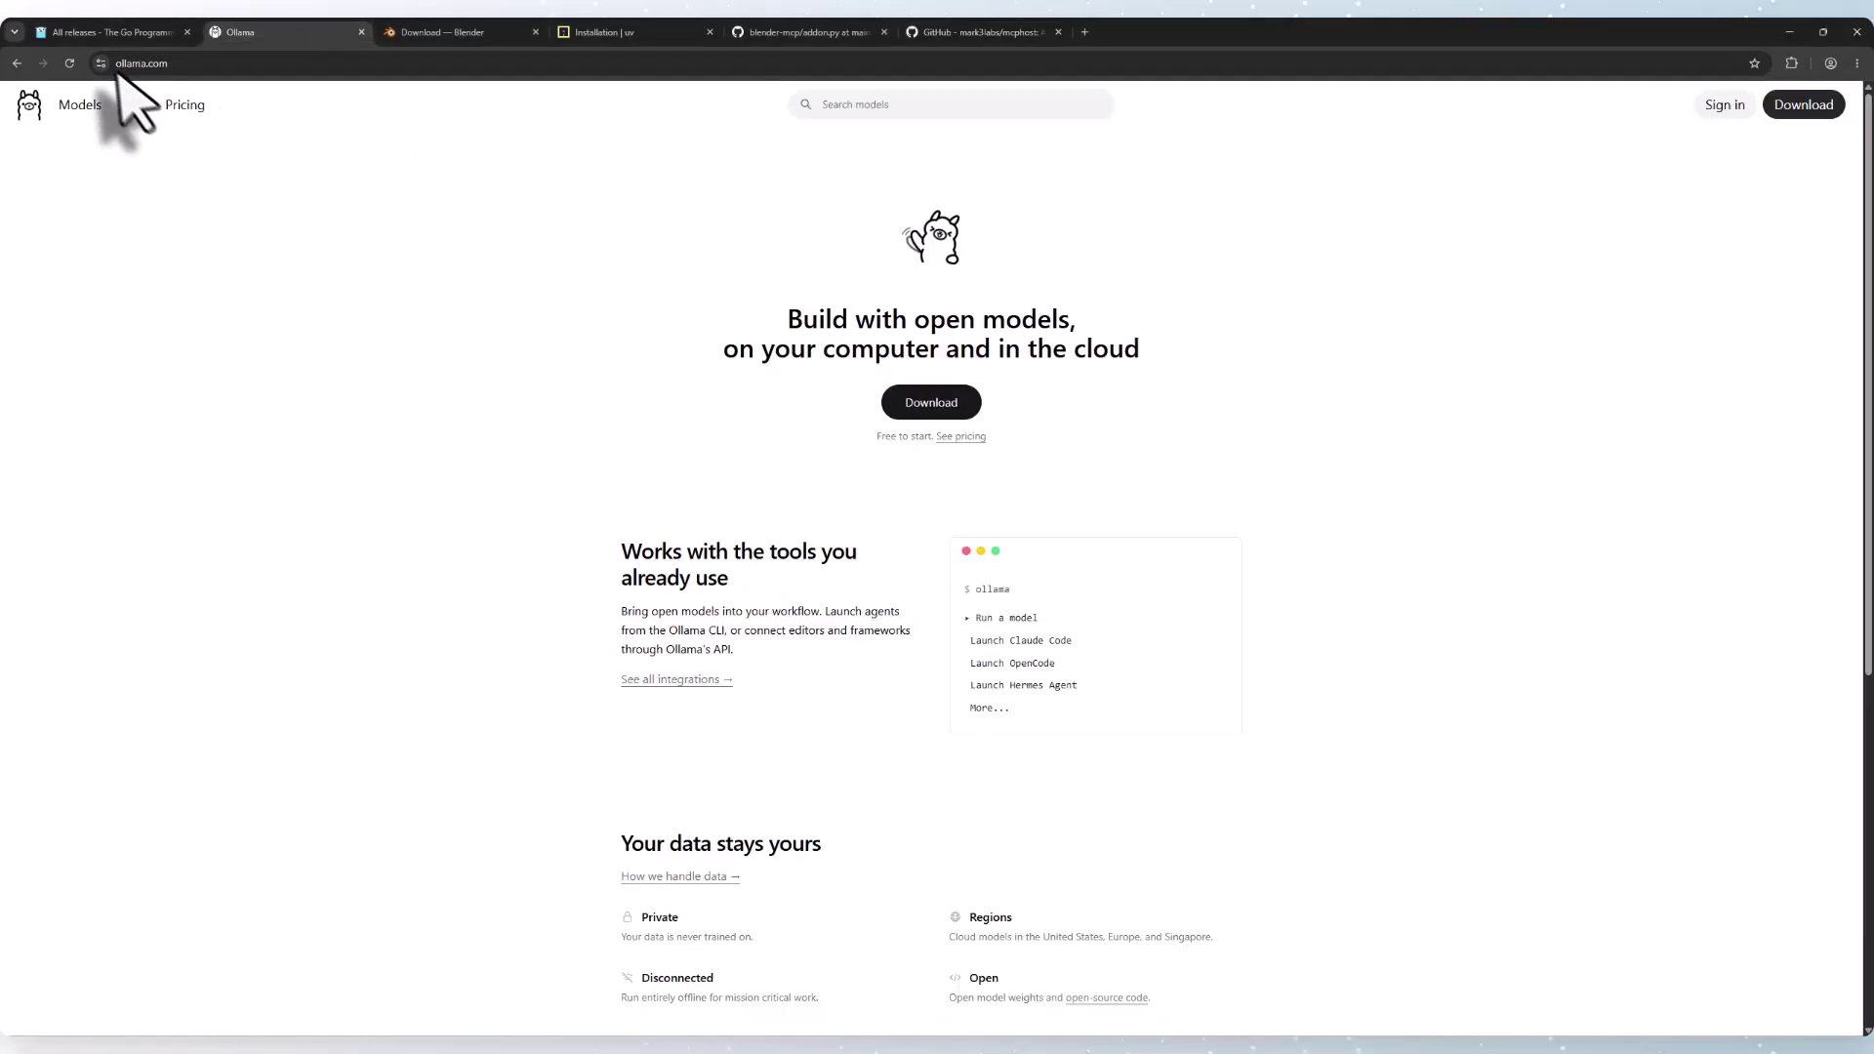
{"action": "left_click", "coordinate": [70, 107]}
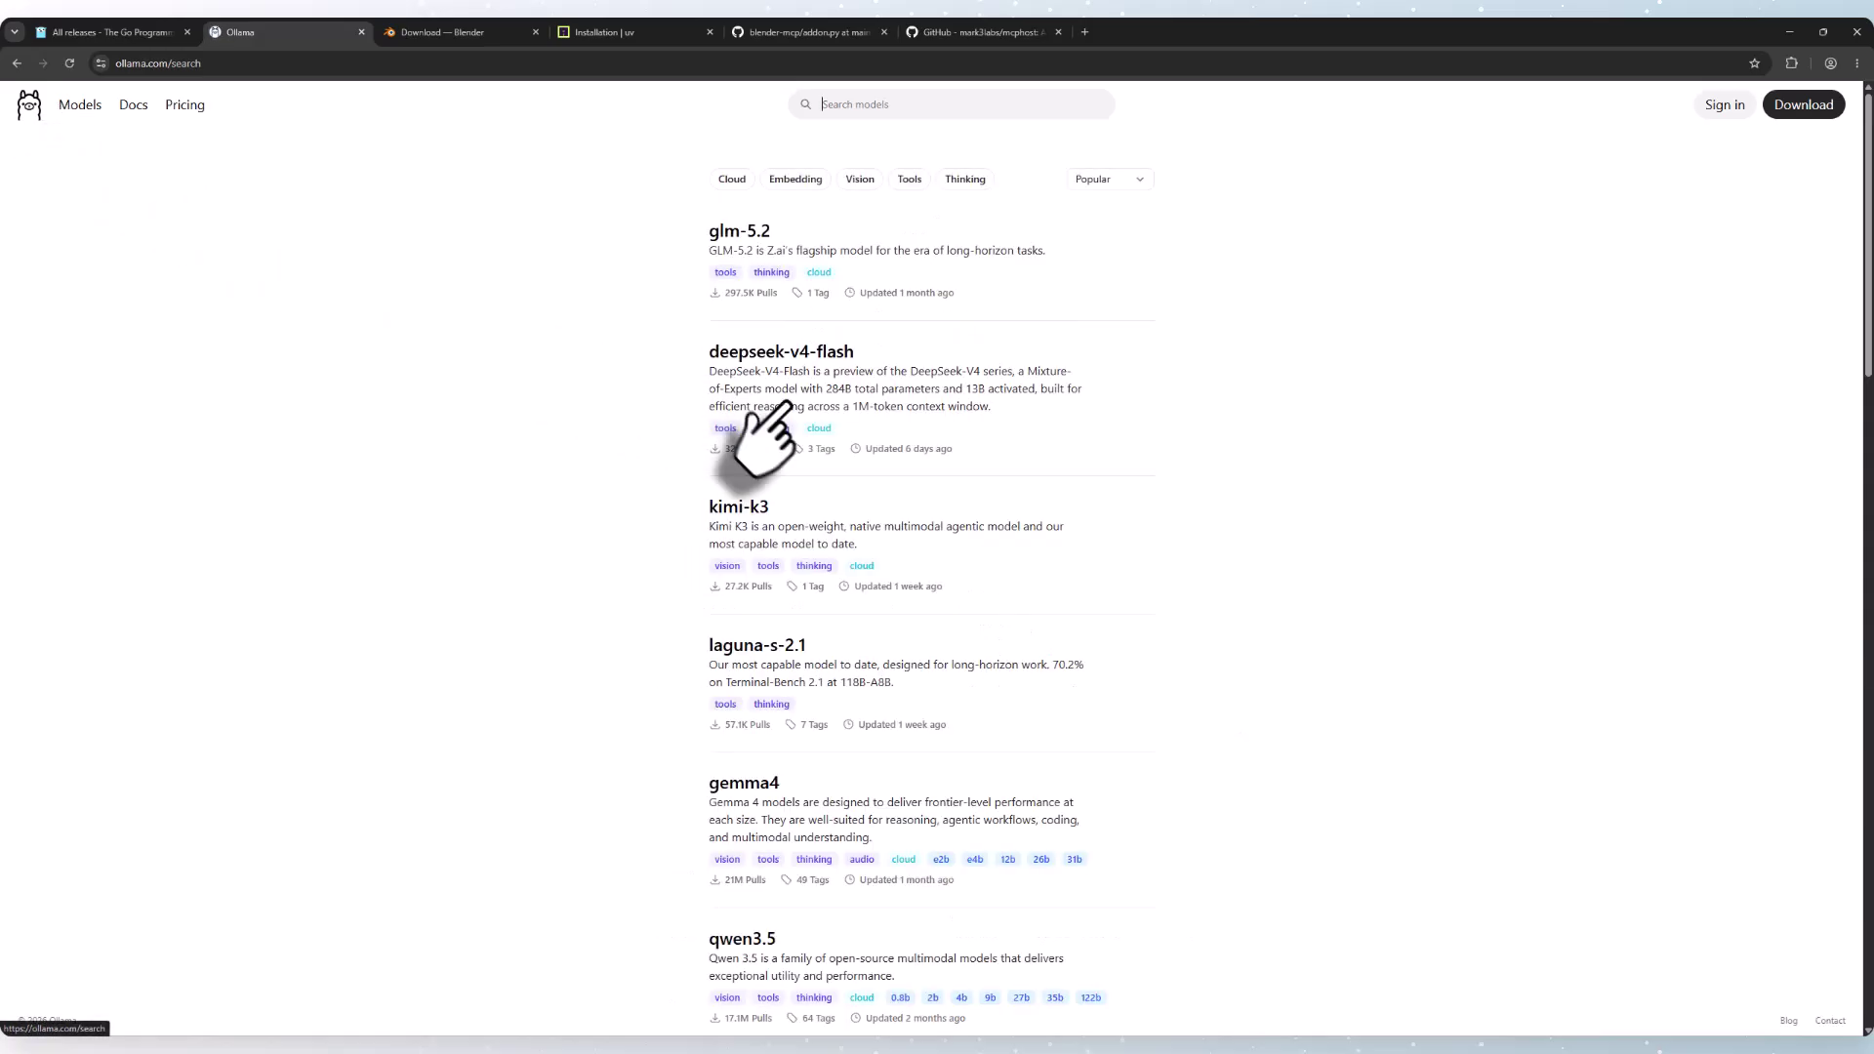
{"action": "left_click", "coordinate": [914, 97]}
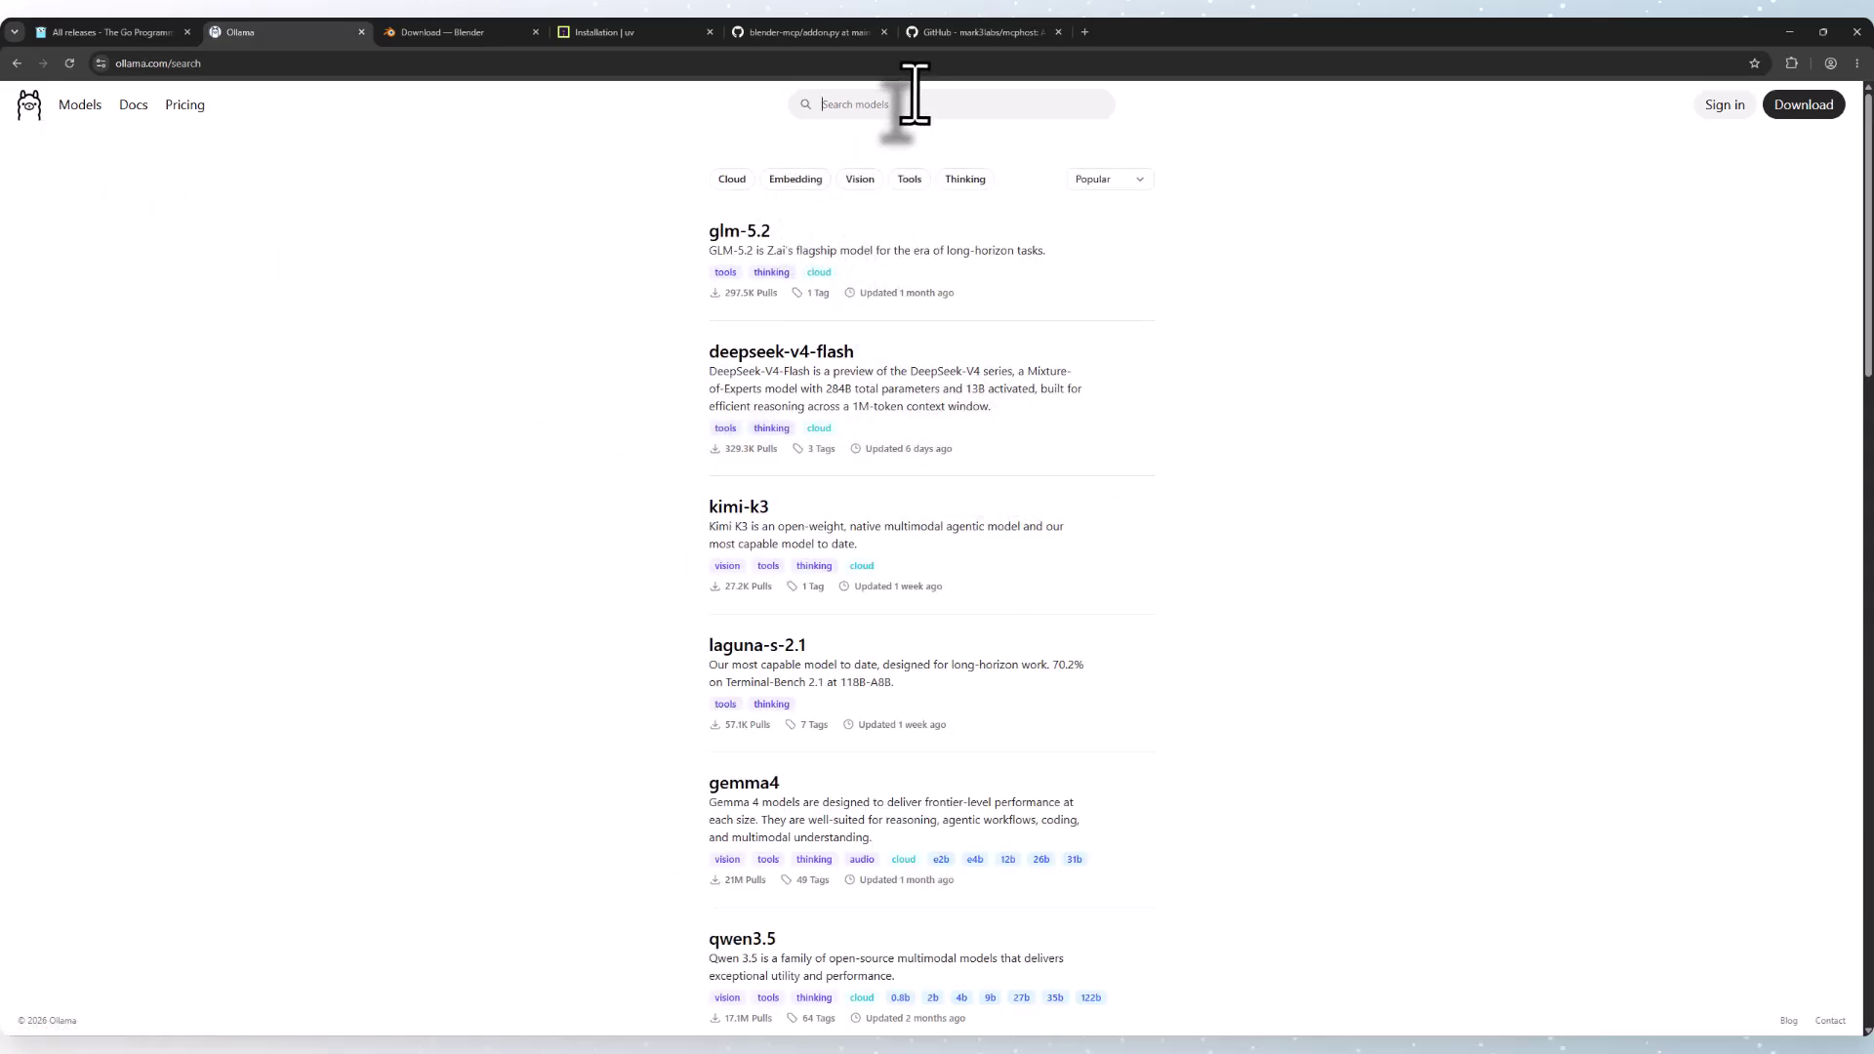
{"action": "type", "text": "qwen 2"}
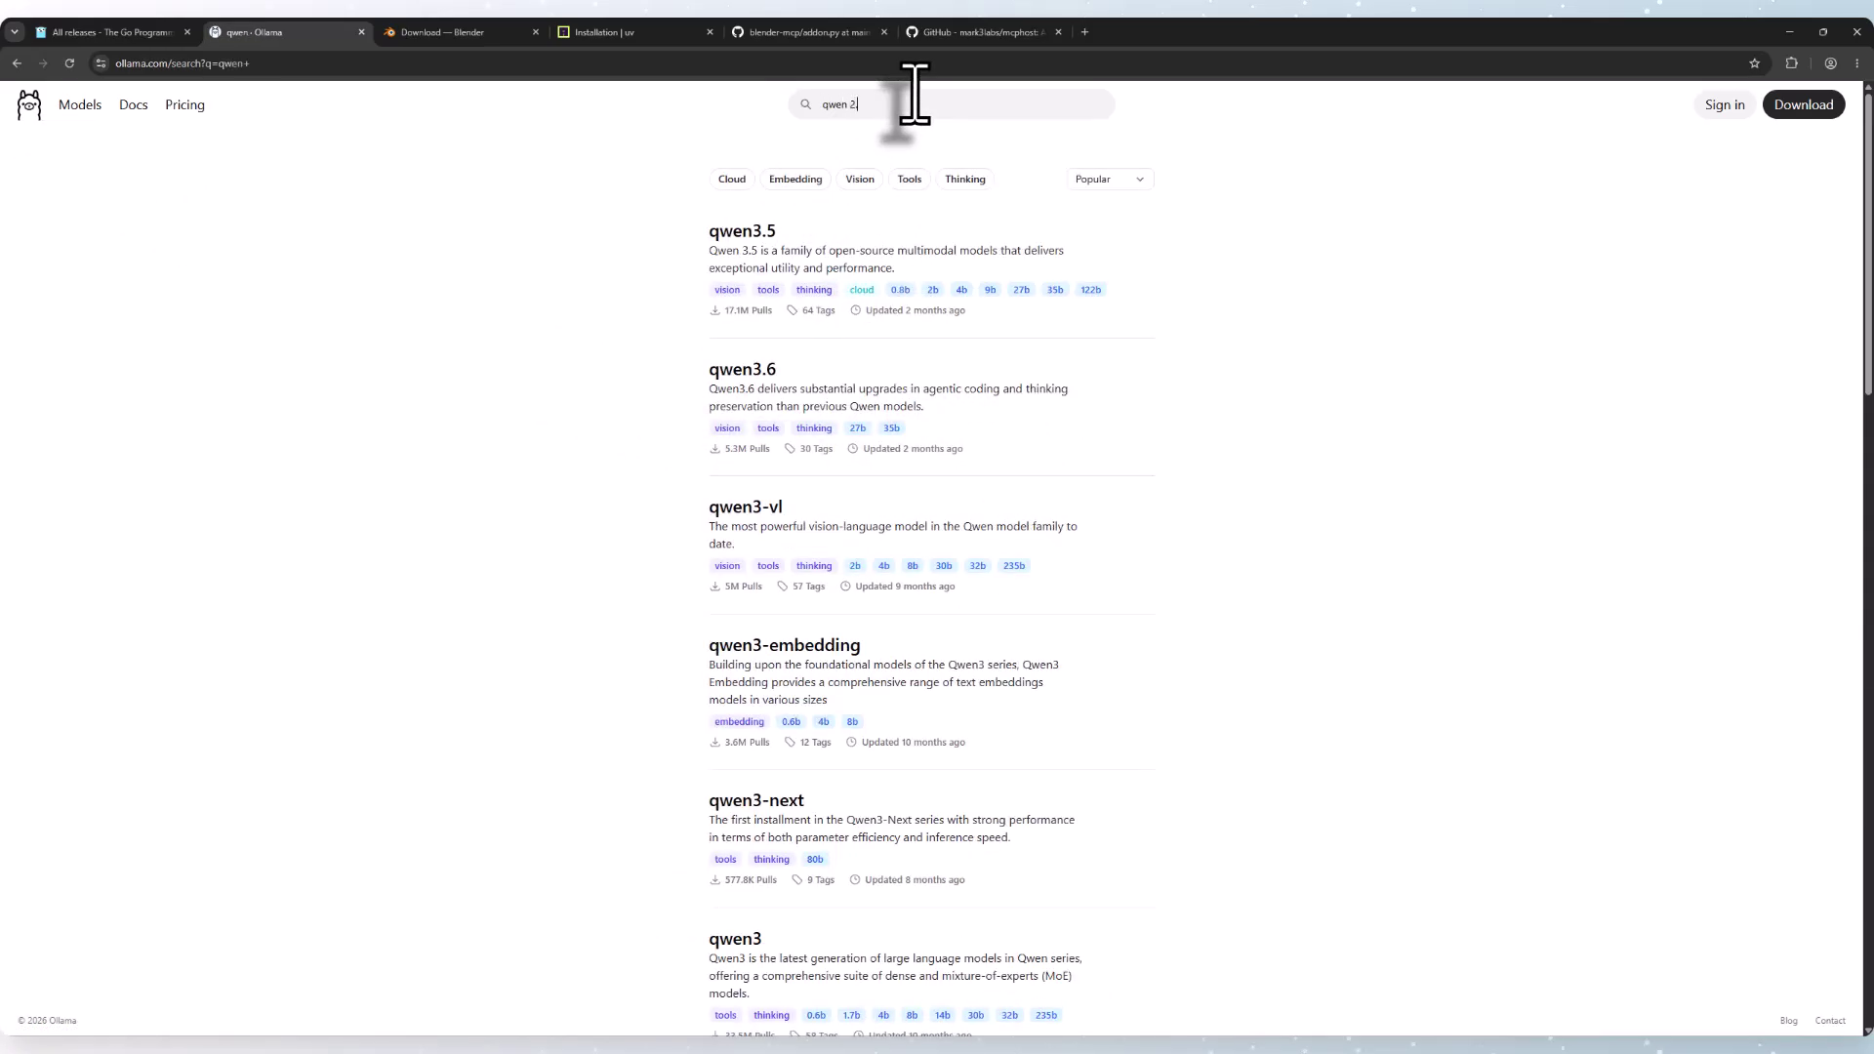
{"action": "type", "text": ".5"}
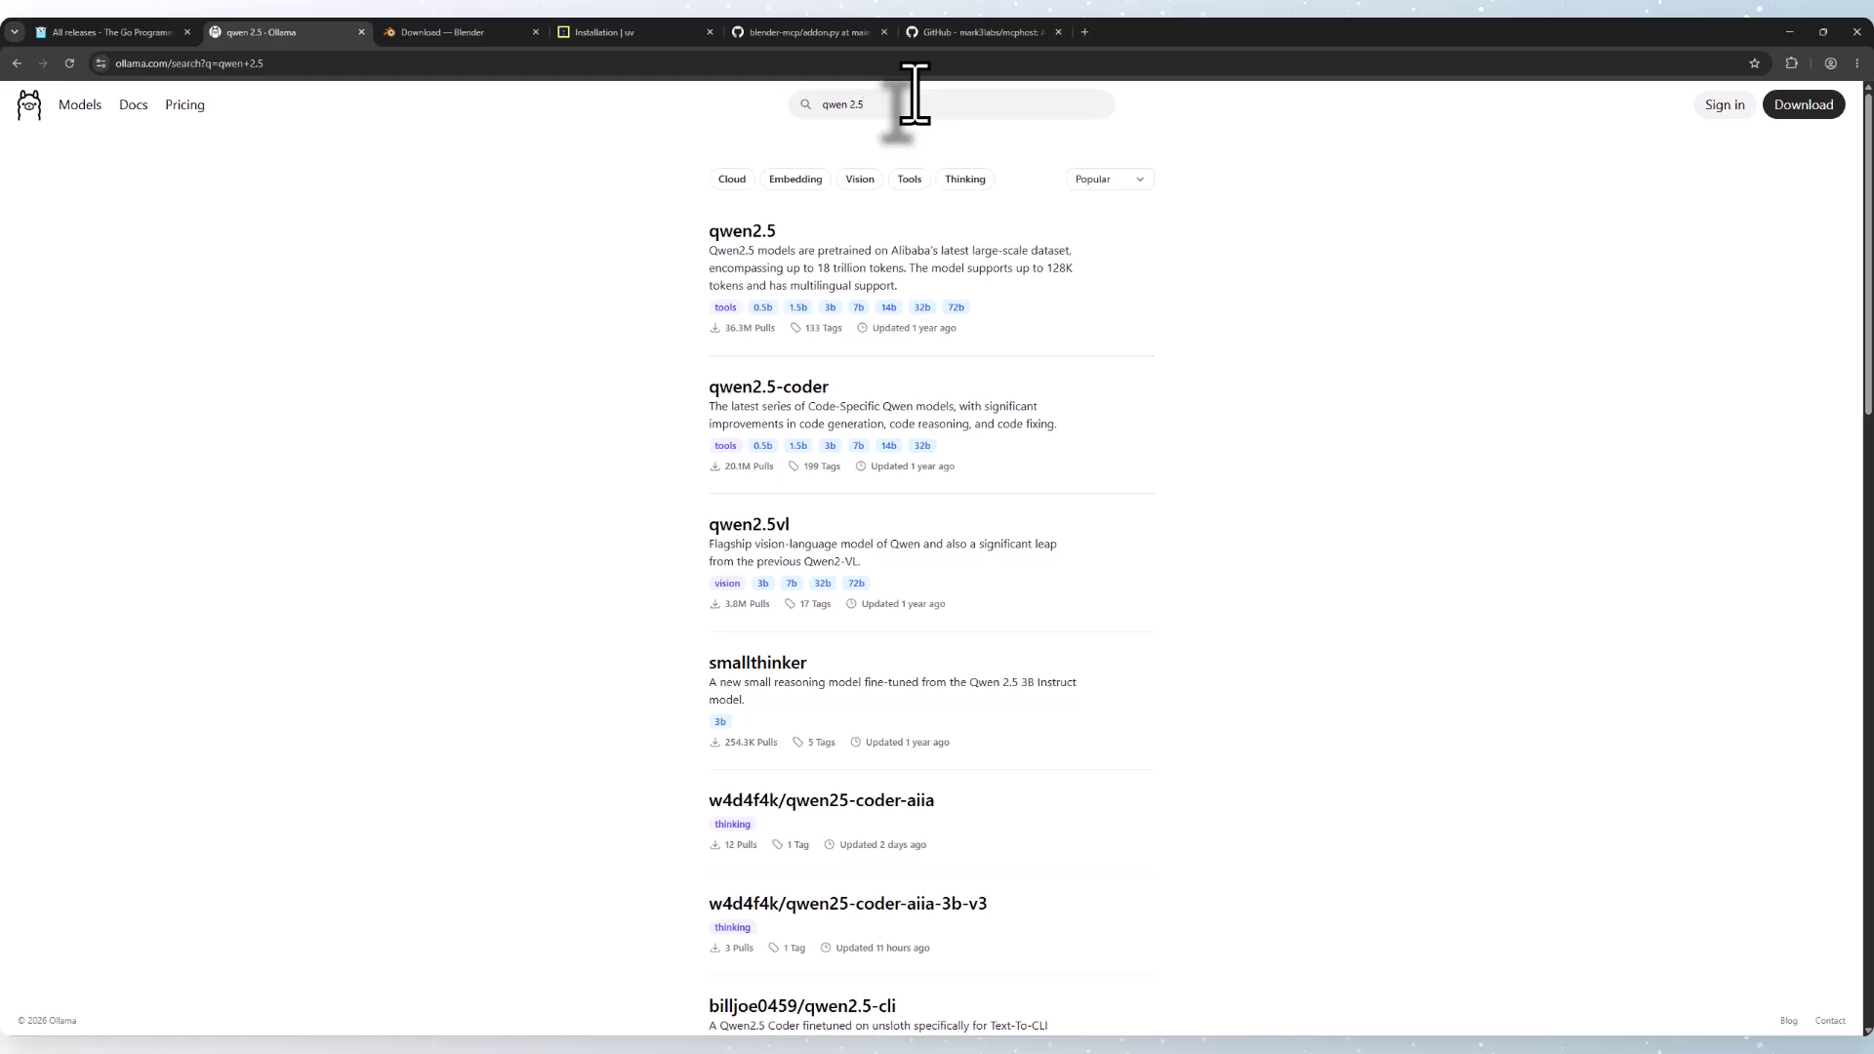
{"action": "left_click", "coordinate": [728, 237]}
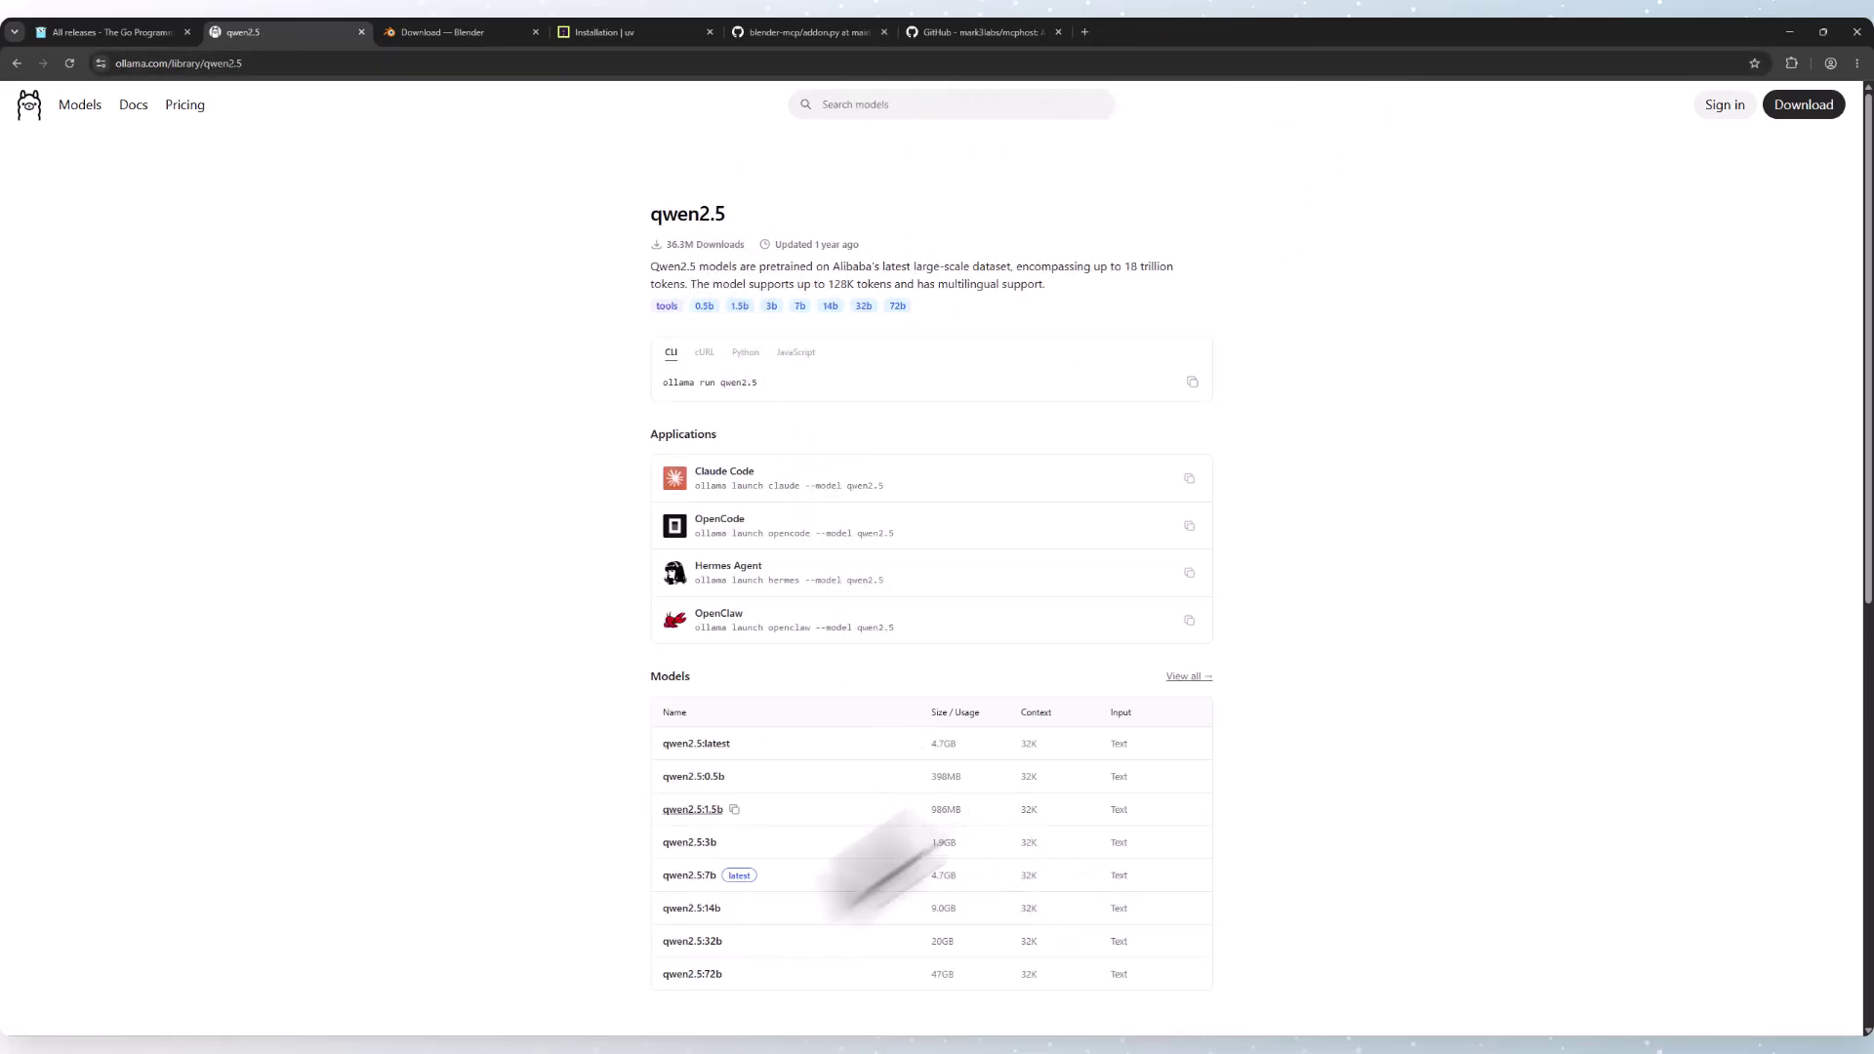
{"action": "left_click", "coordinate": [691, 876]}
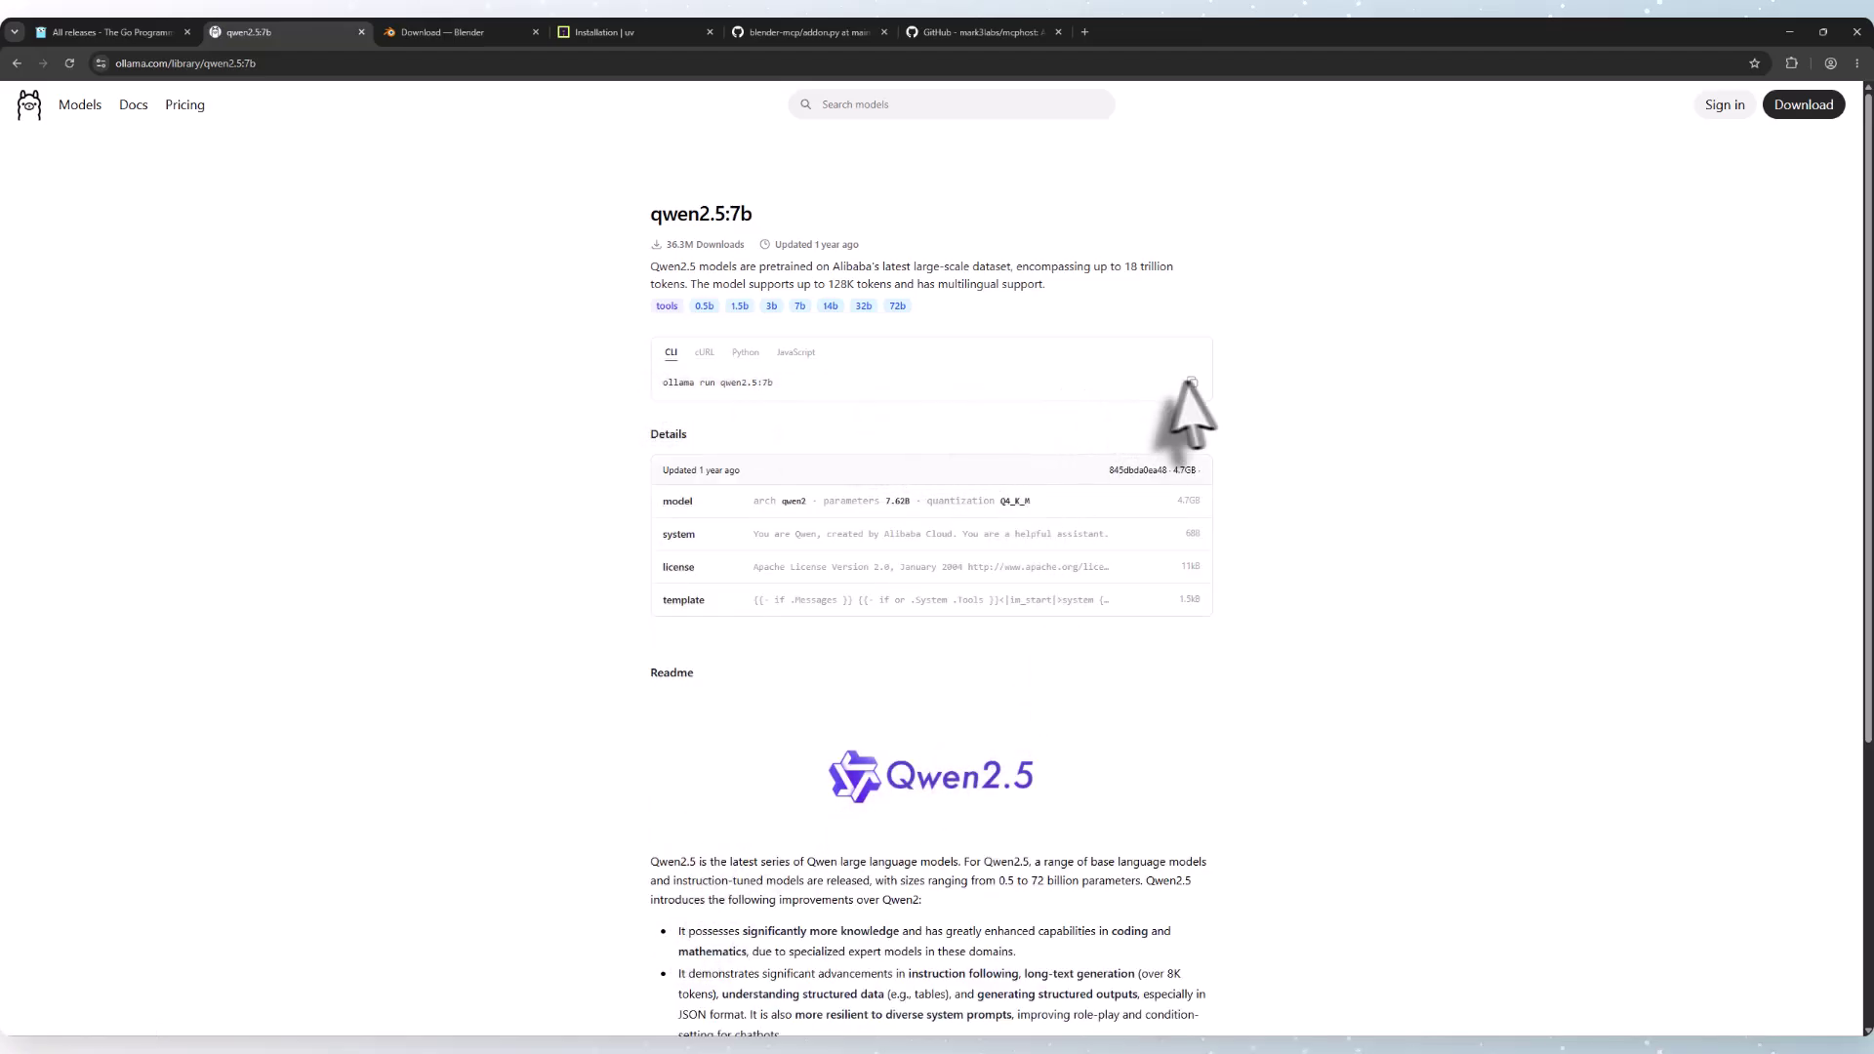
Compare the model page's run command with the ddd.txt notes and copy "ollama run qwen2.5:7b" from the page.
{"action": "left_click", "coordinate": [1191, 382]}
{"action": "key", "text": "alt+Tab"}
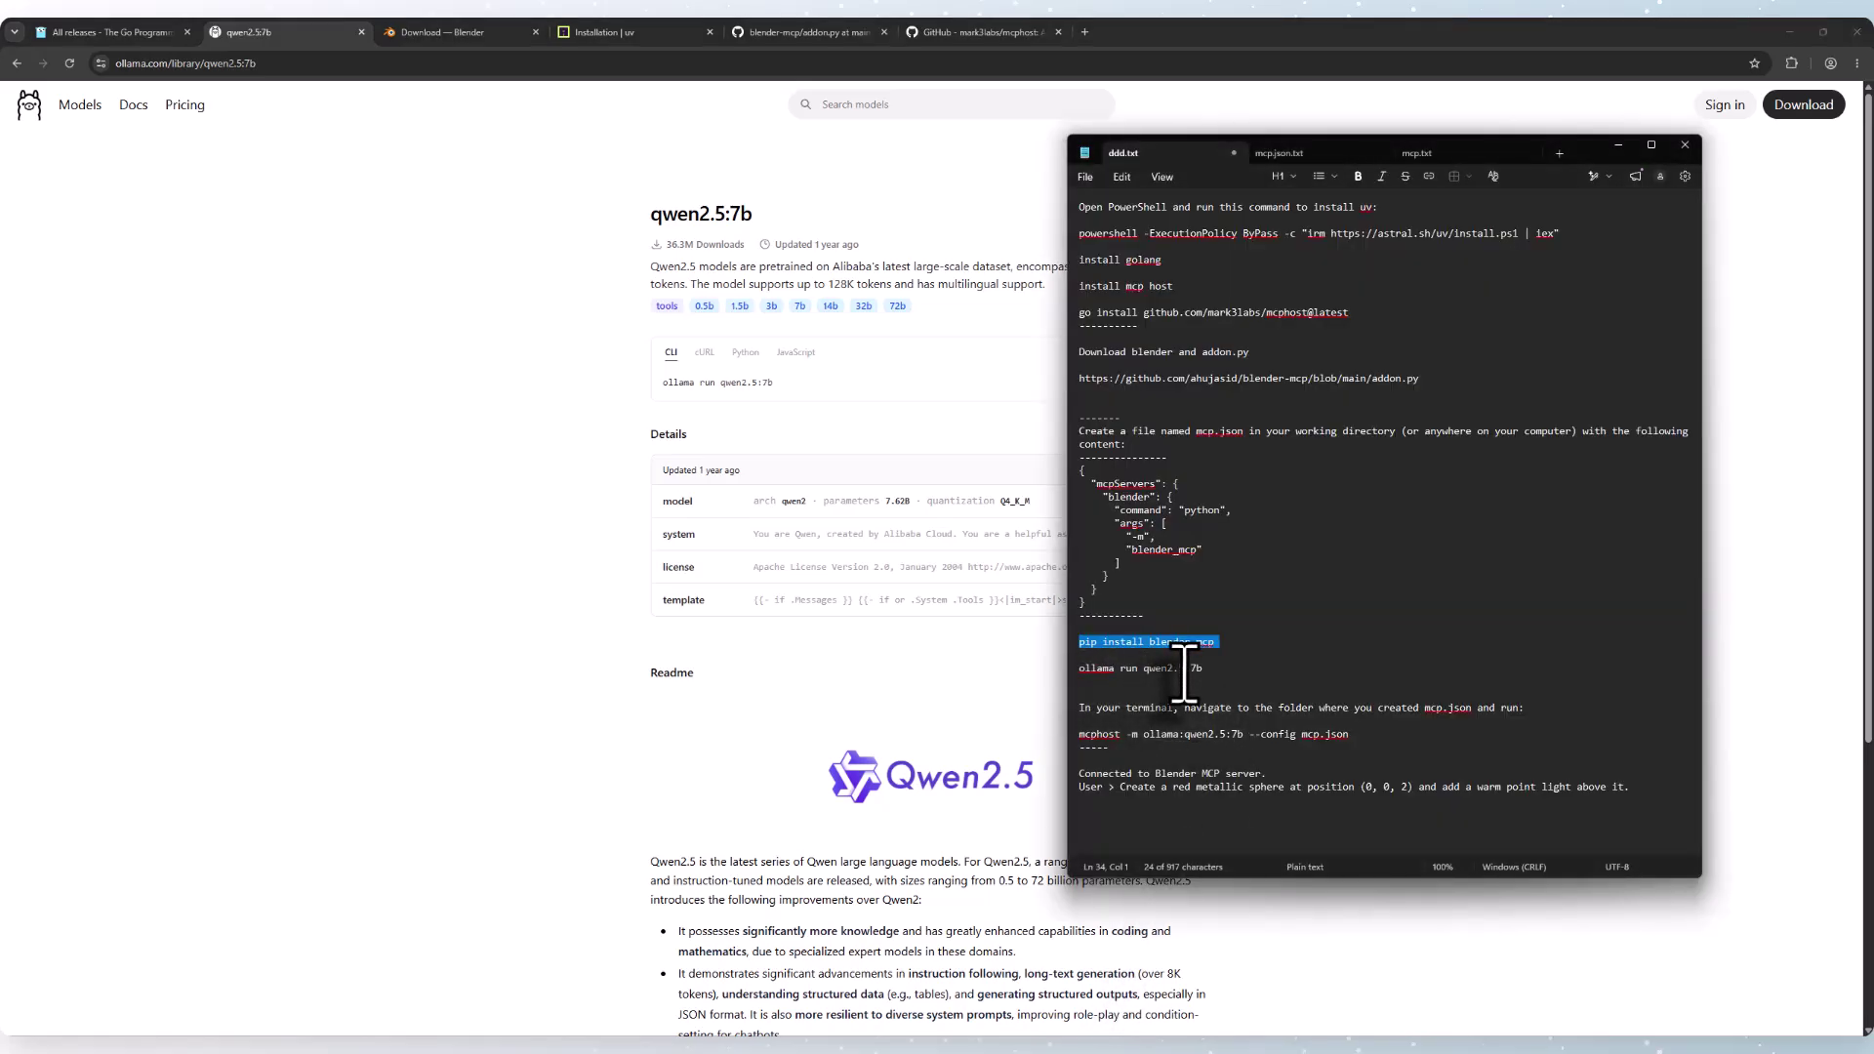
{"action": "left_click", "coordinate": [1723, 382]}
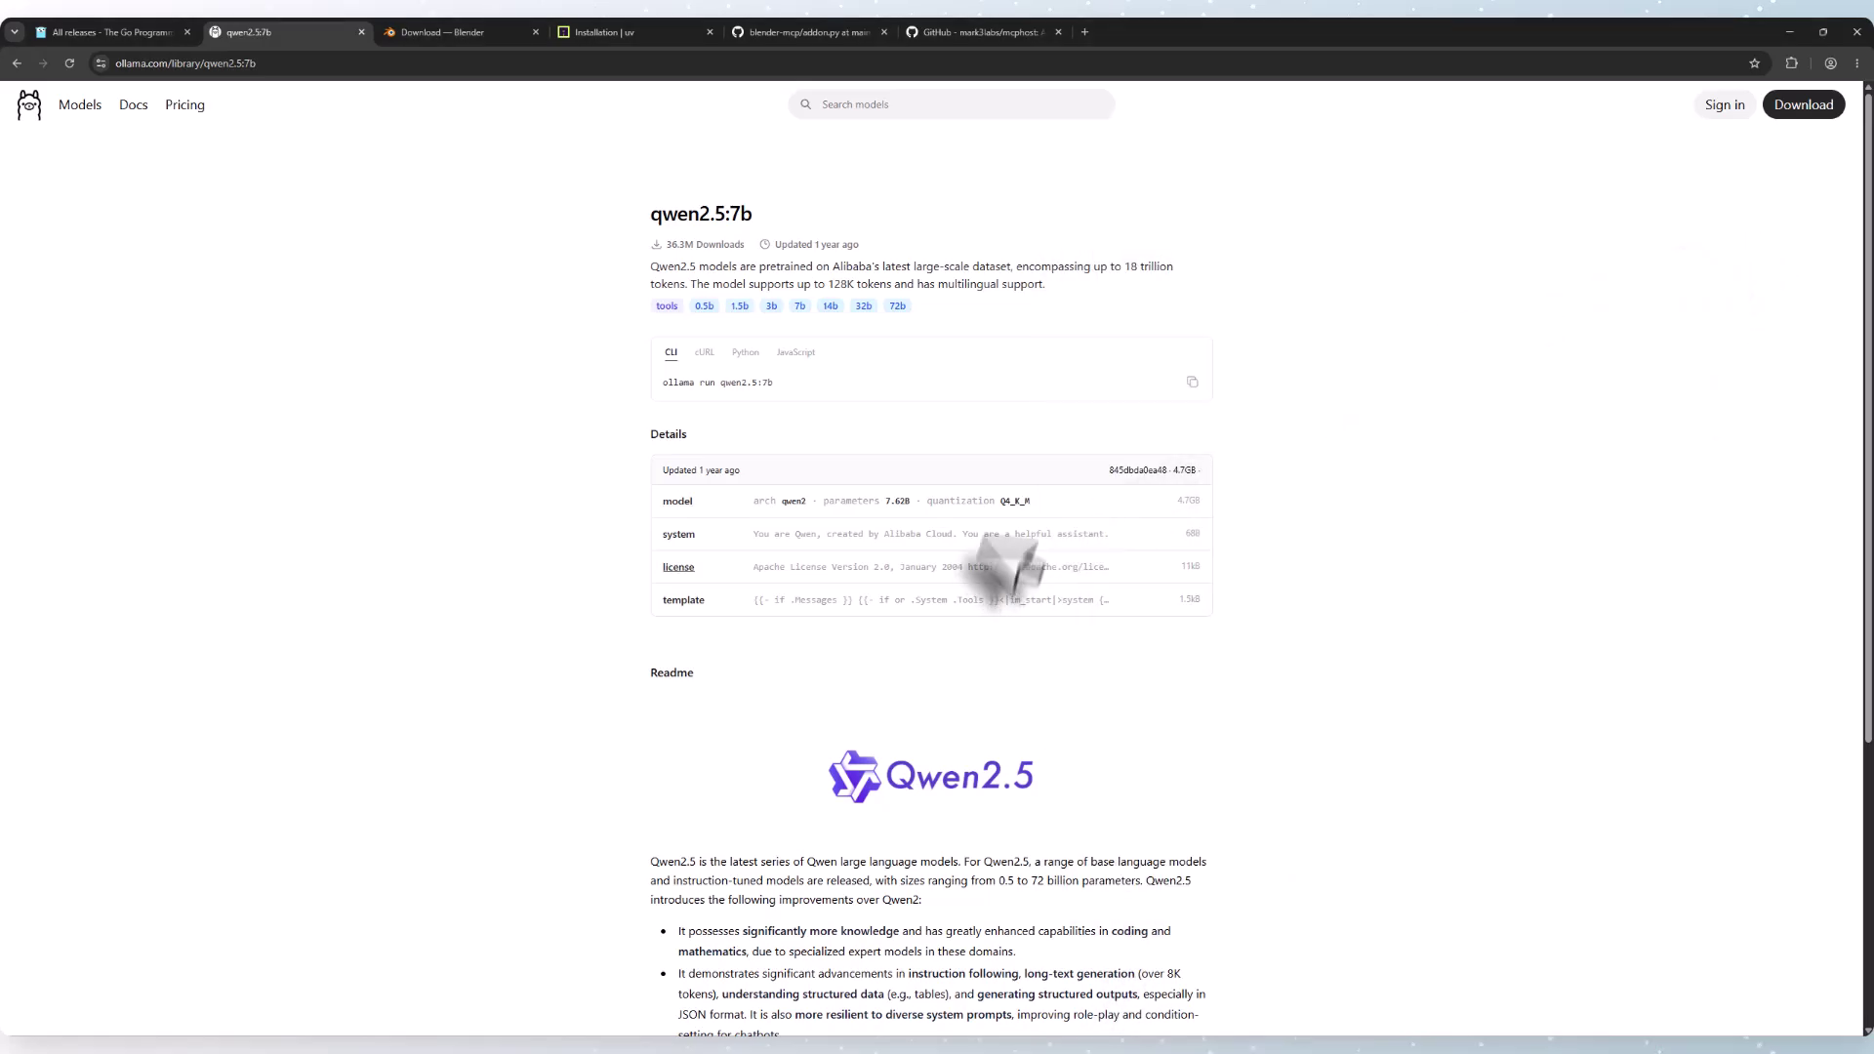
{"action": "left_click", "coordinate": [1192, 382]}
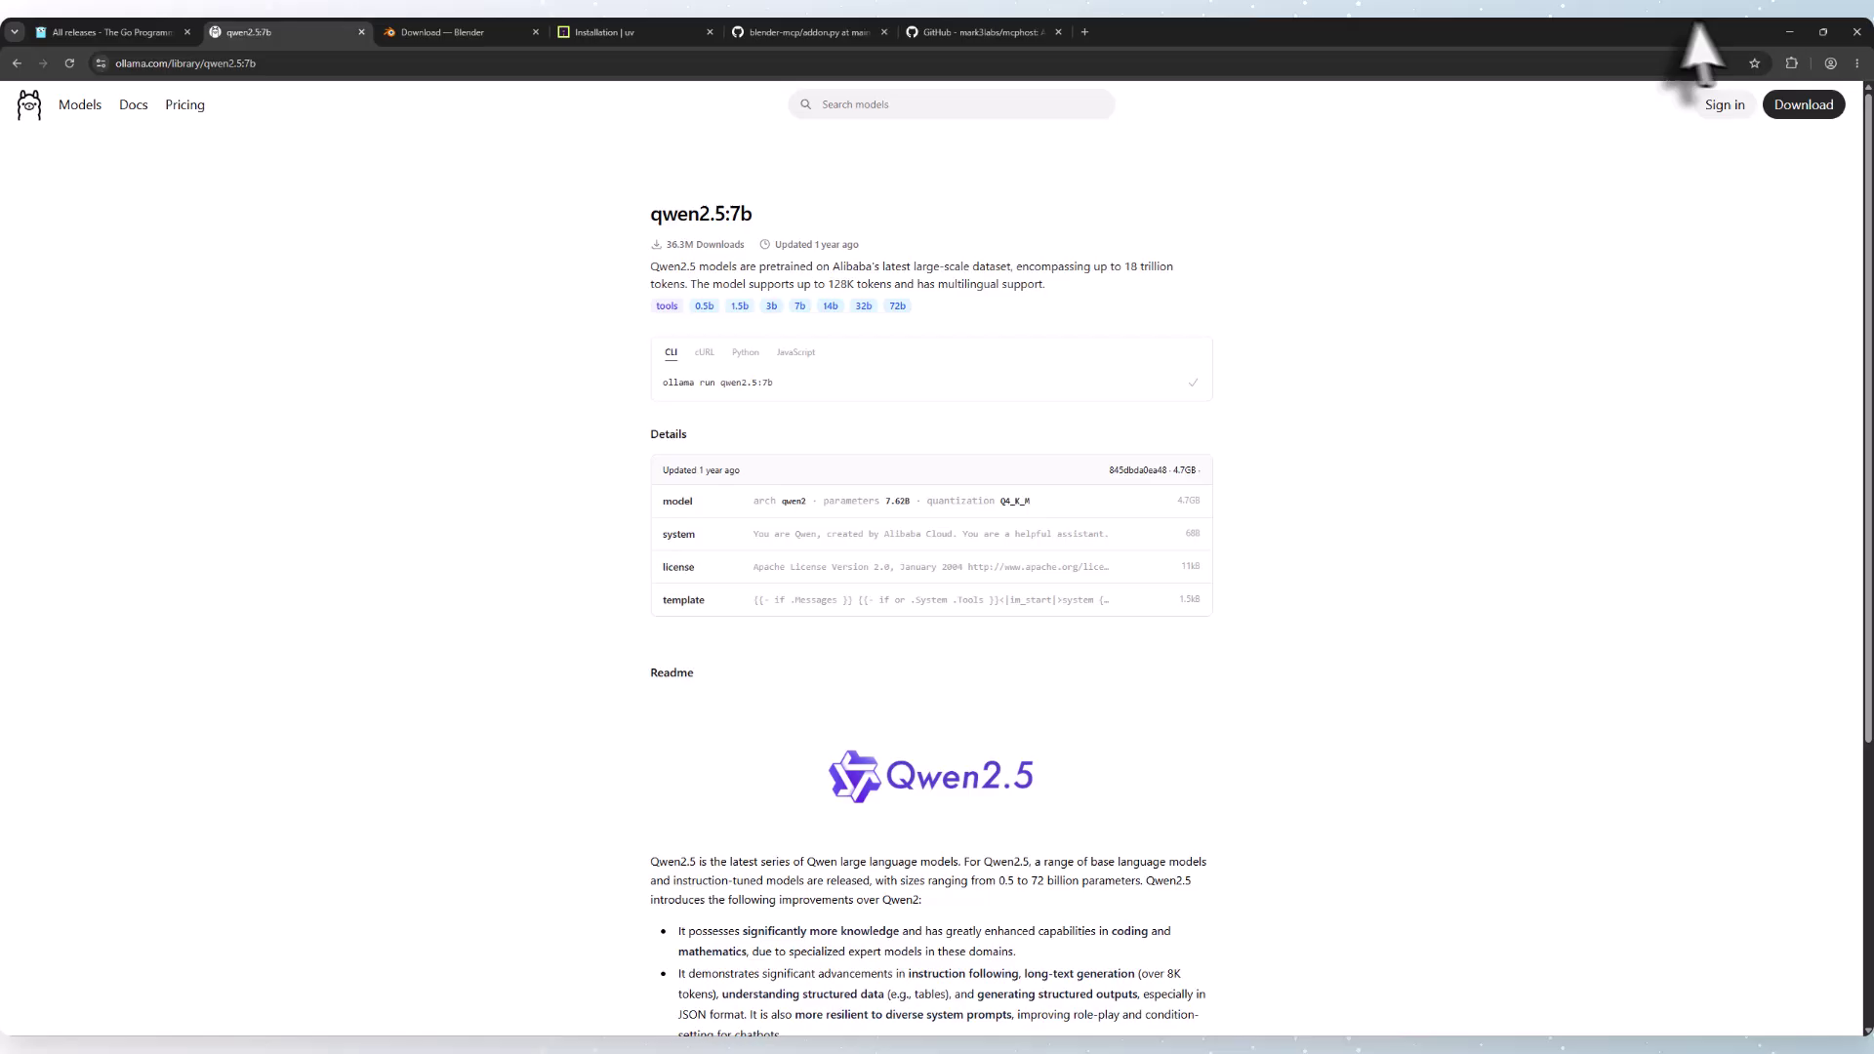
Run "ollama run qwen2.5:7b" in Command Prompt, test the model with the message "hi" and close the window.
{"action": "left_click", "coordinate": [1787, 25]}
{"action": "left_click", "coordinate": [796, 1035]}
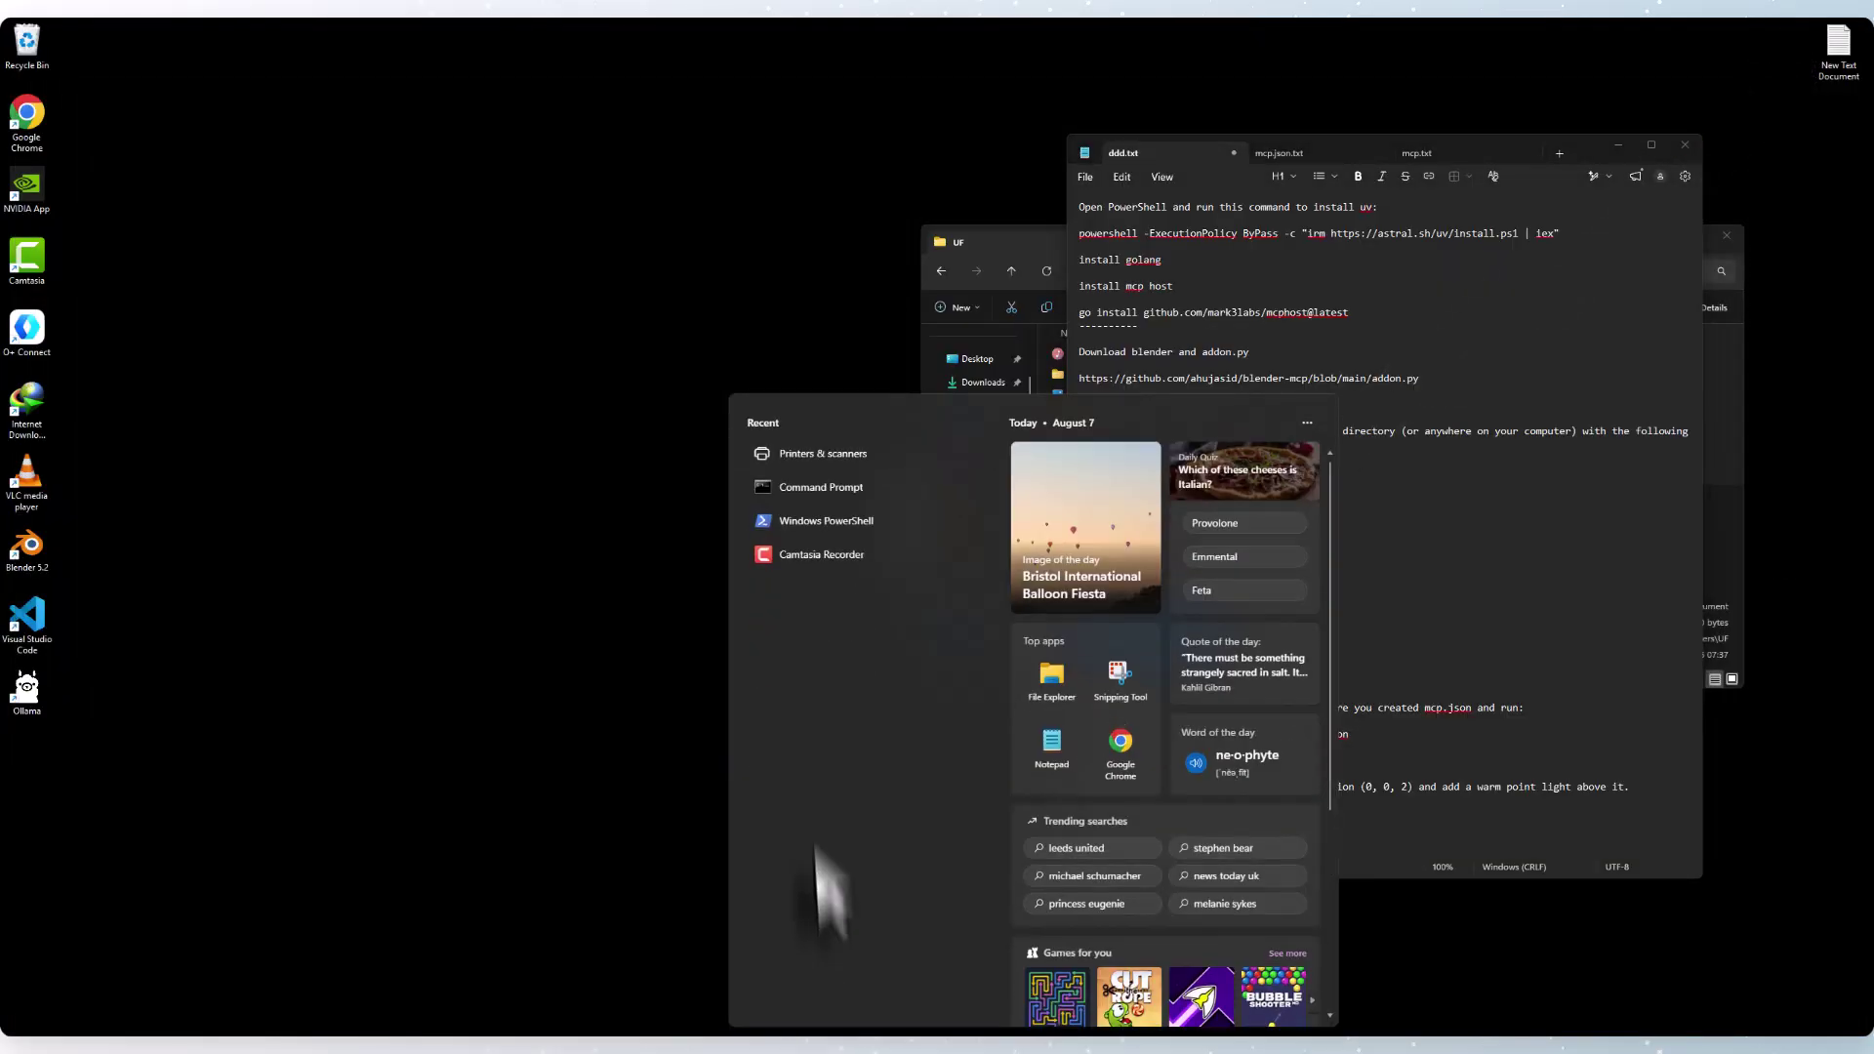
{"action": "left_click", "coordinate": [840, 487]}
{"action": "key", "text": "ctrl+v"}
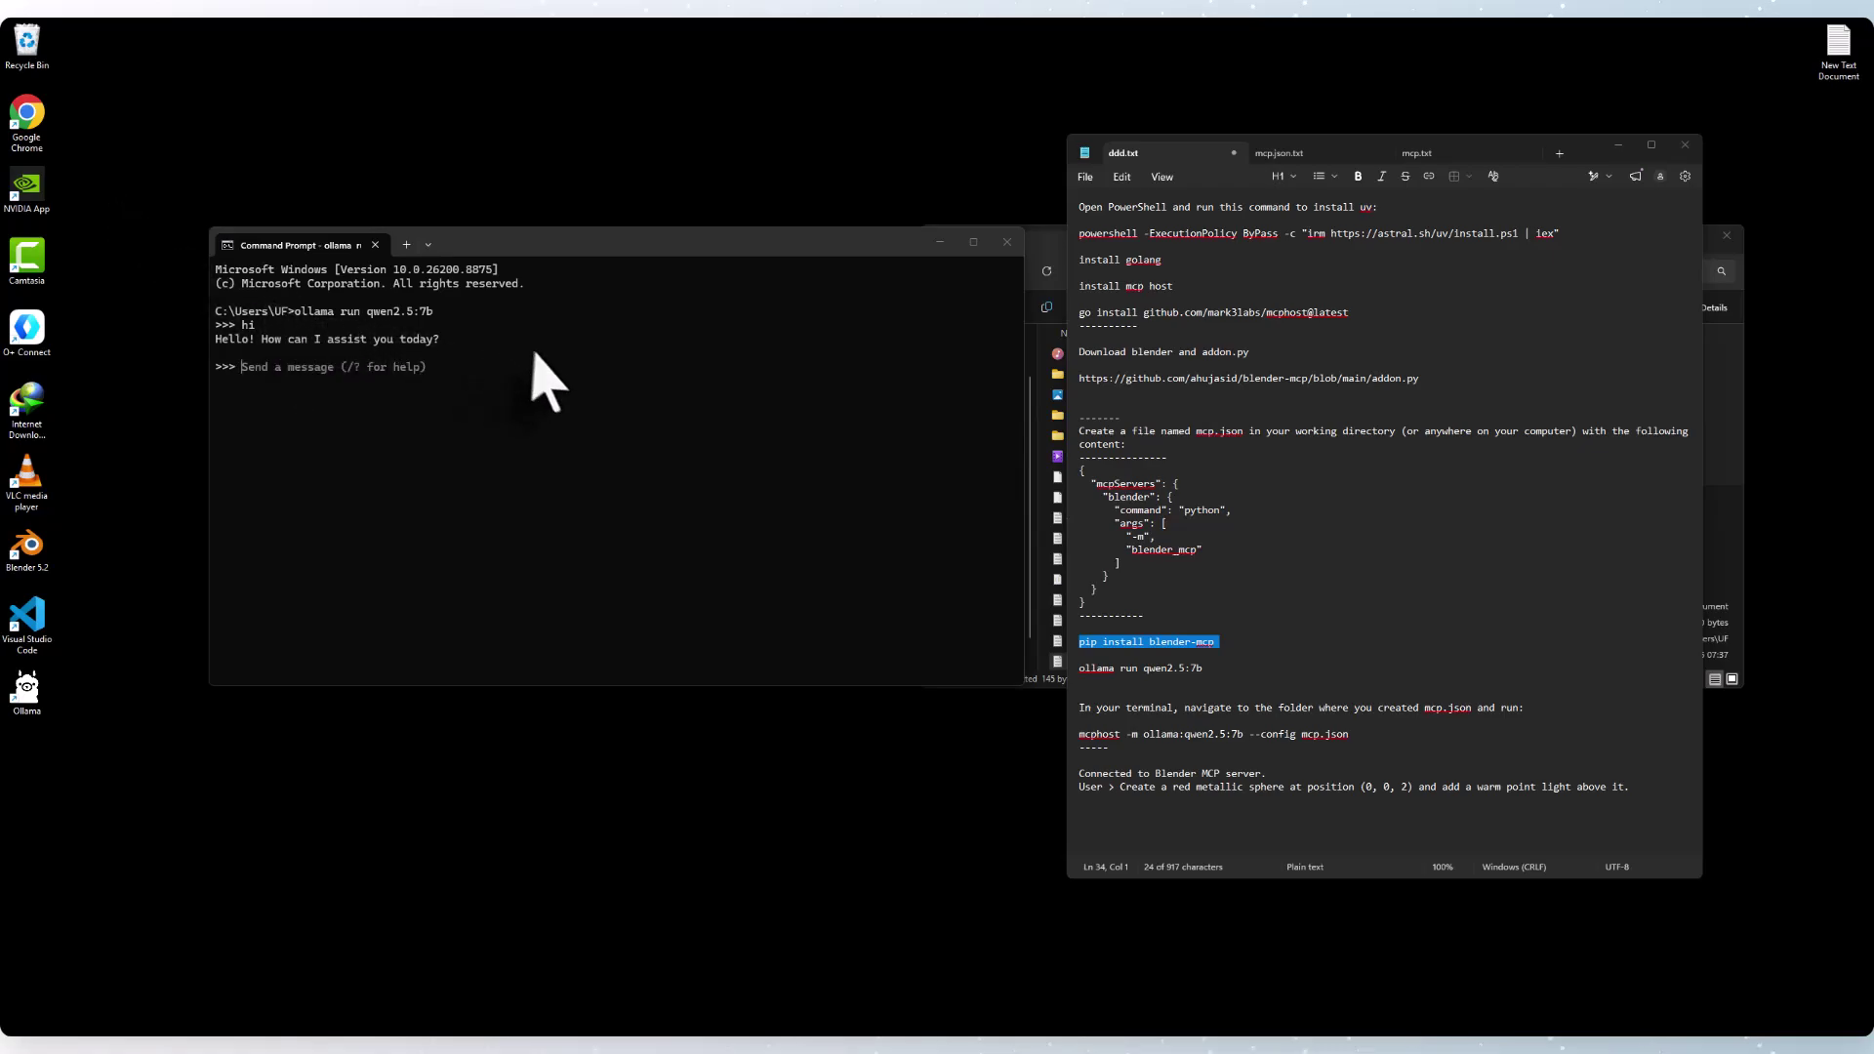
{"action": "left_click", "coordinate": [1010, 242]}
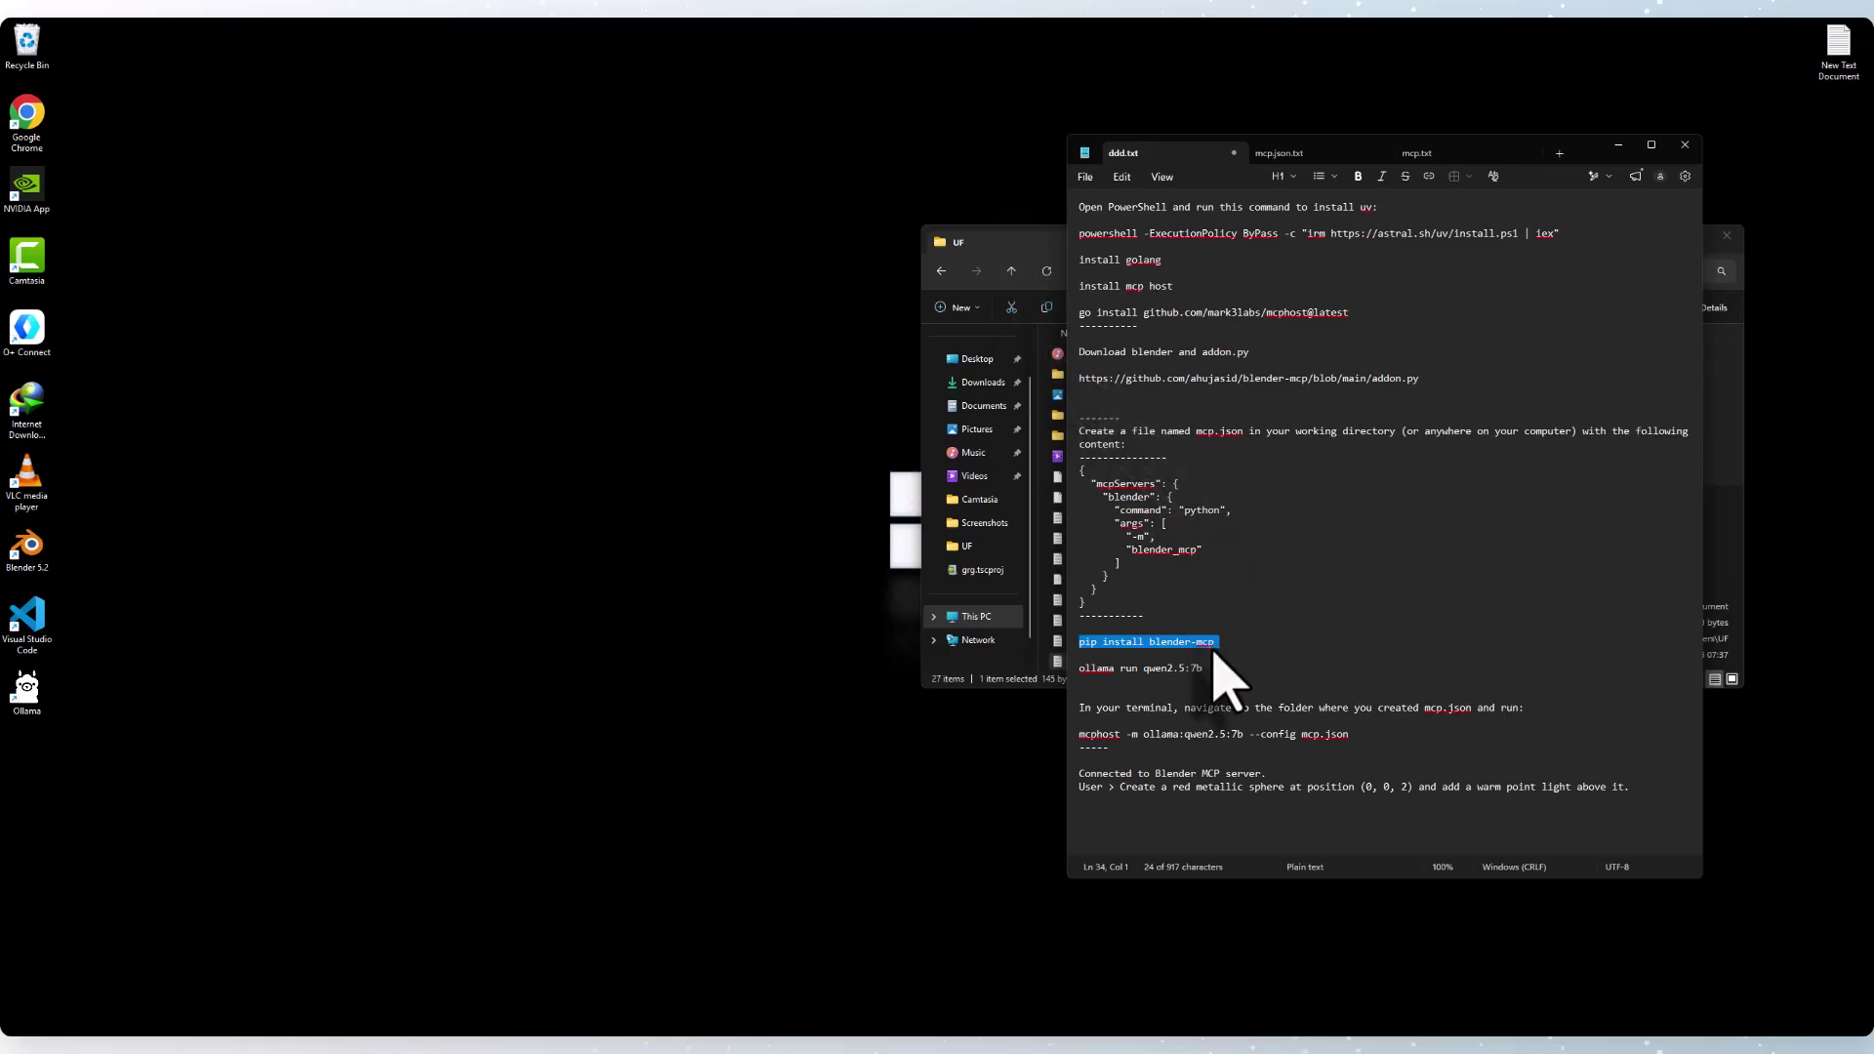
Copy the line "mcphost -m ollama:qwen2.5:7b --config mcp.json" from the ddd.txt notes.
{"action": "left_click", "coordinate": [1301, 746]}
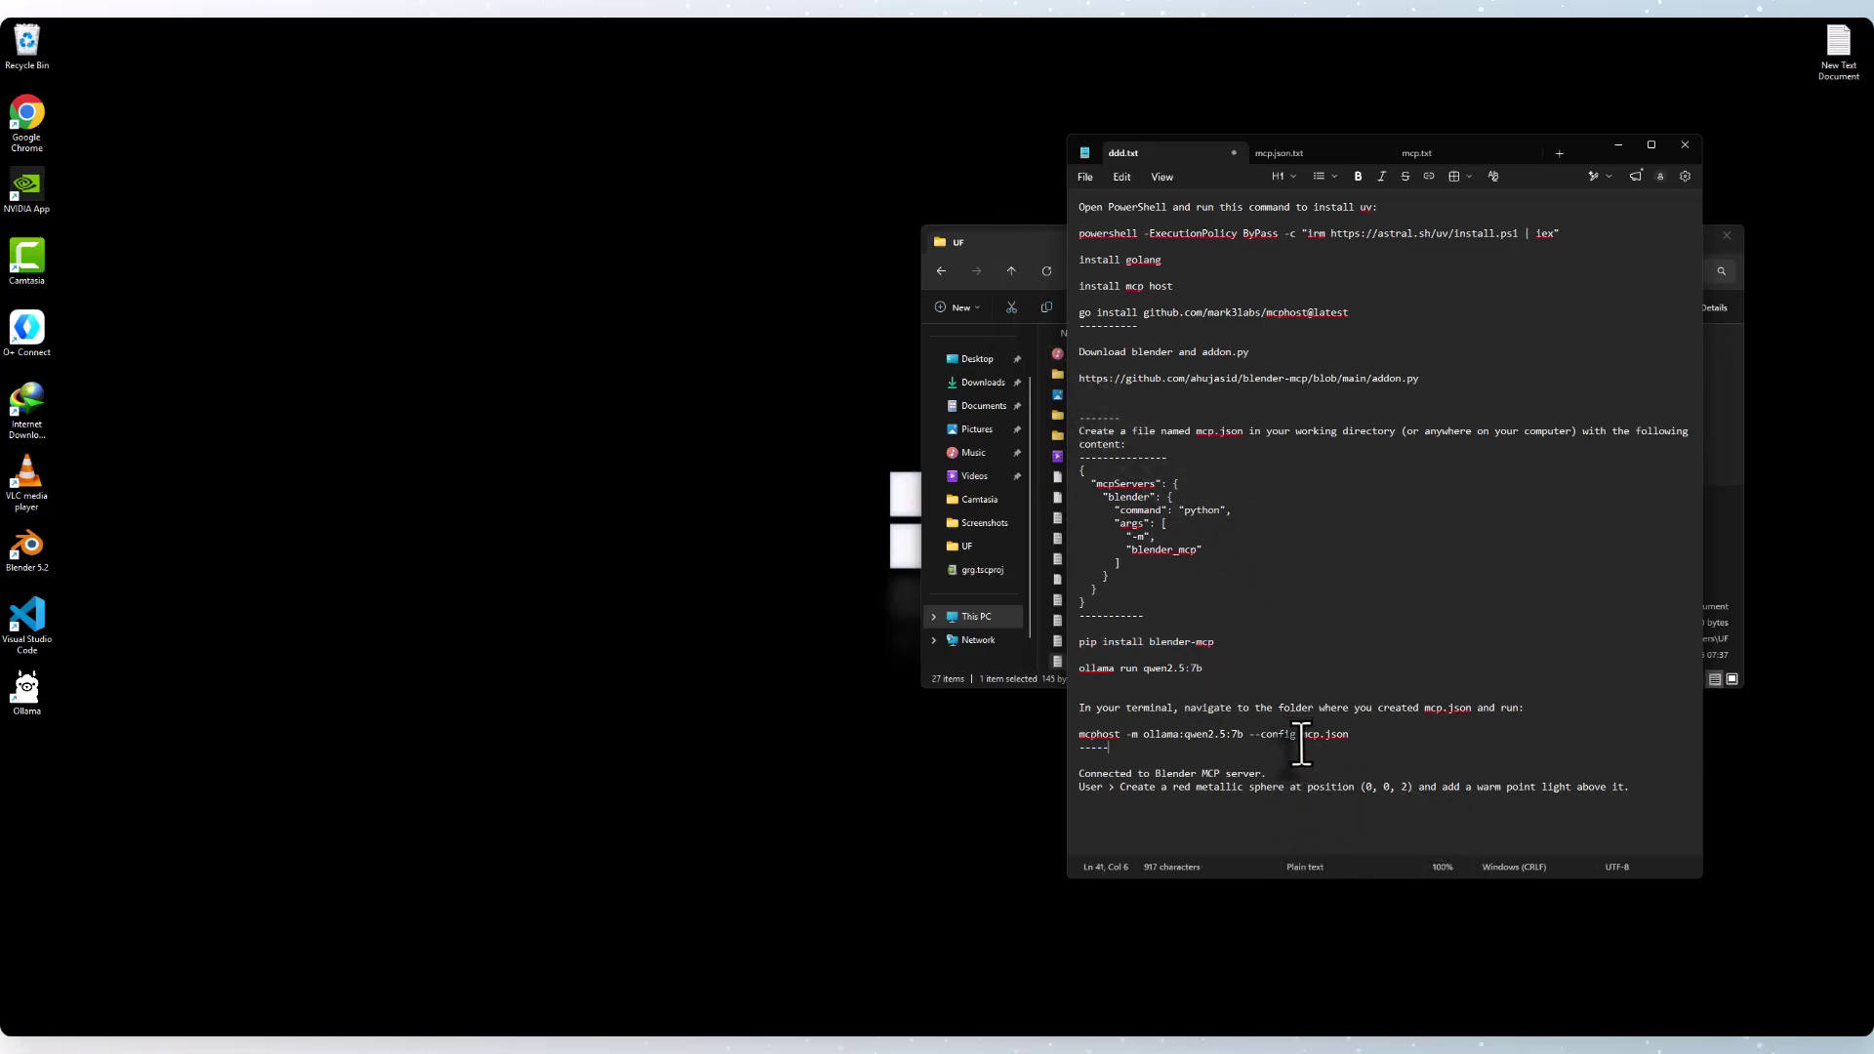
{"action": "triple_click", "coordinate": [1306, 735]}
{"action": "right_click", "coordinate": [1300, 739]}
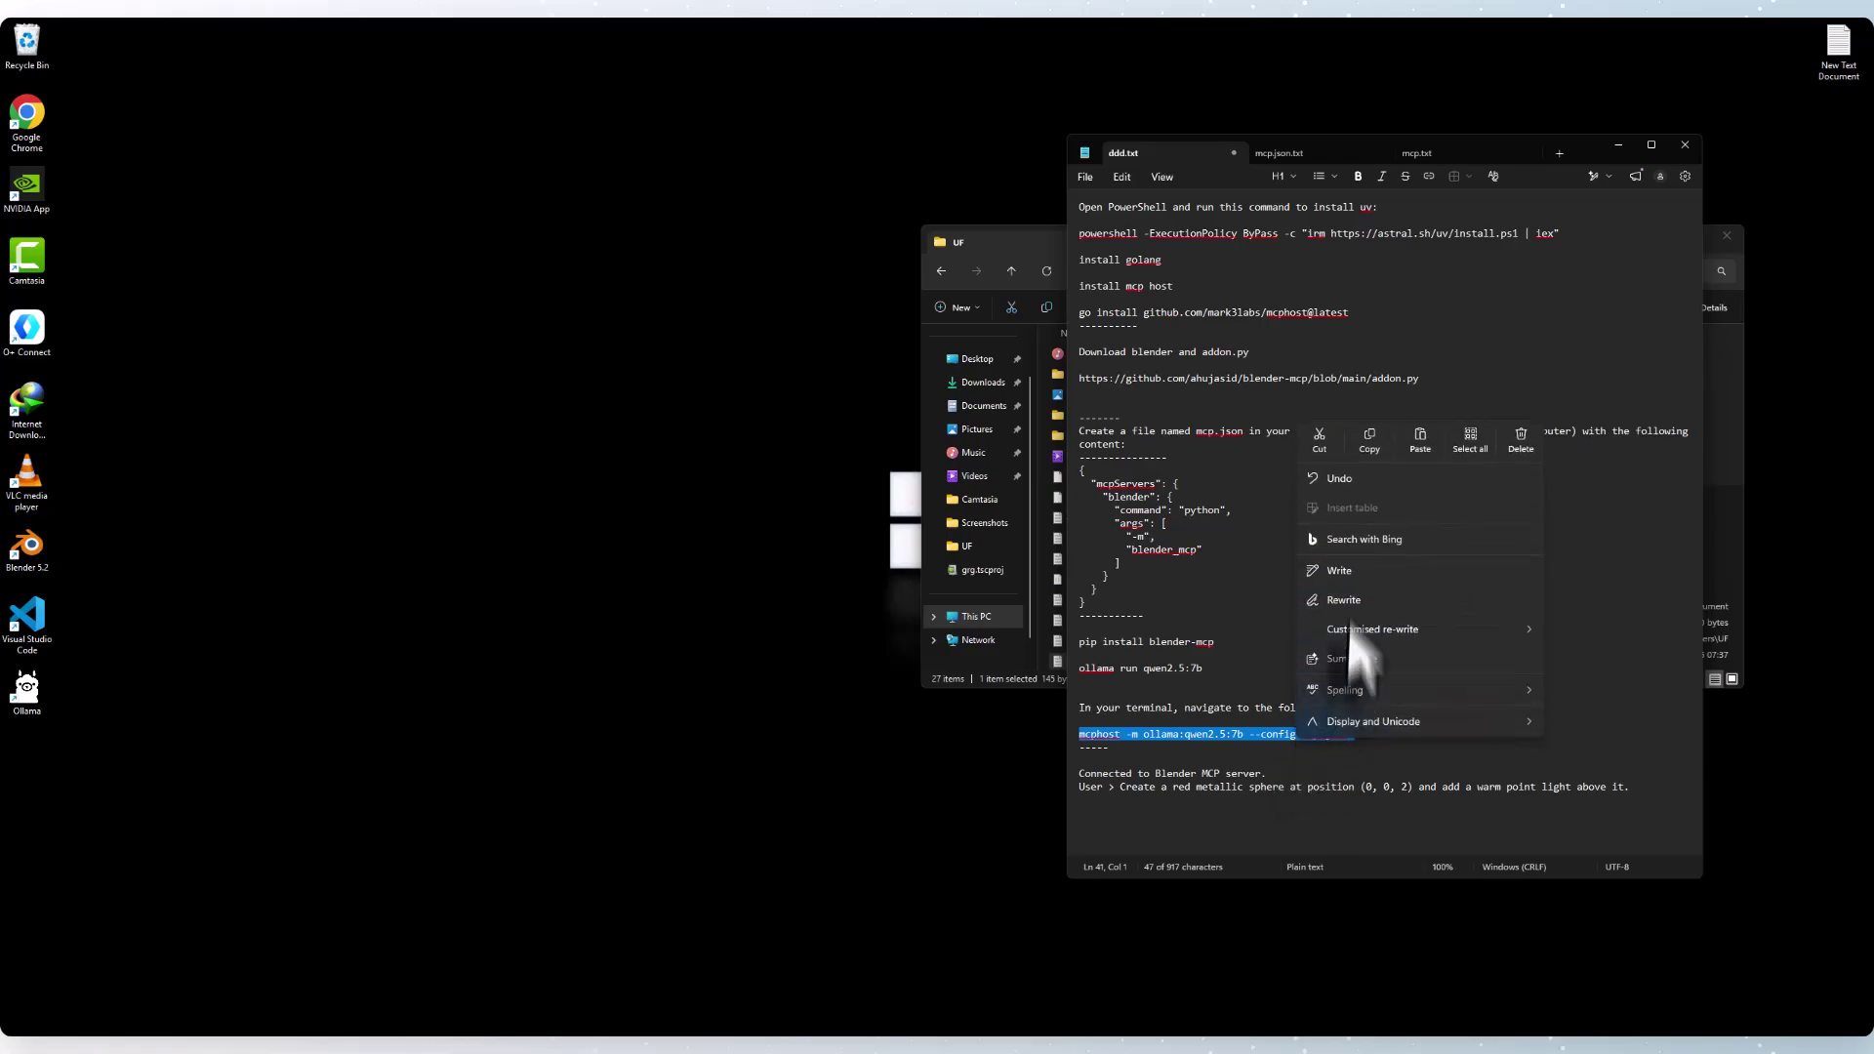
{"action": "left_click", "coordinate": [1372, 439]}
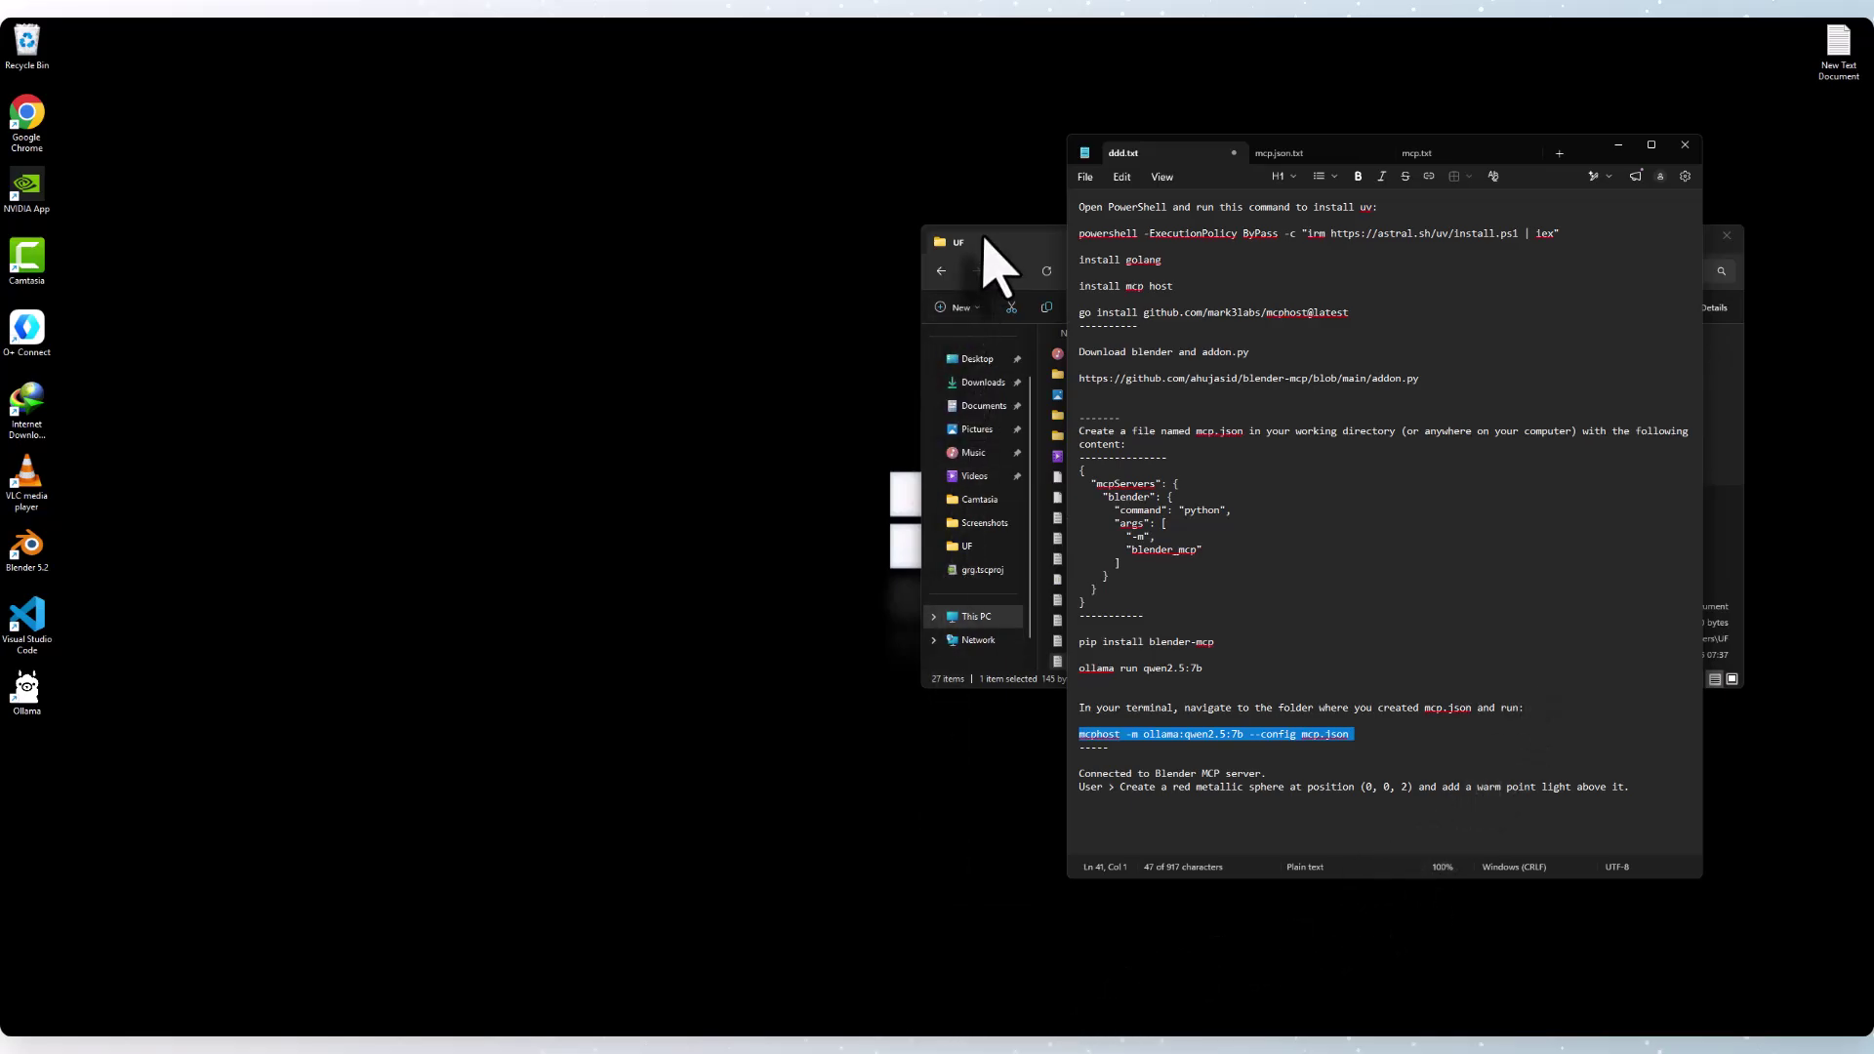
Switch to File Explorer and select the mcp JSON source file in the profile folder.
{"action": "left_click", "coordinate": [942, 260]}
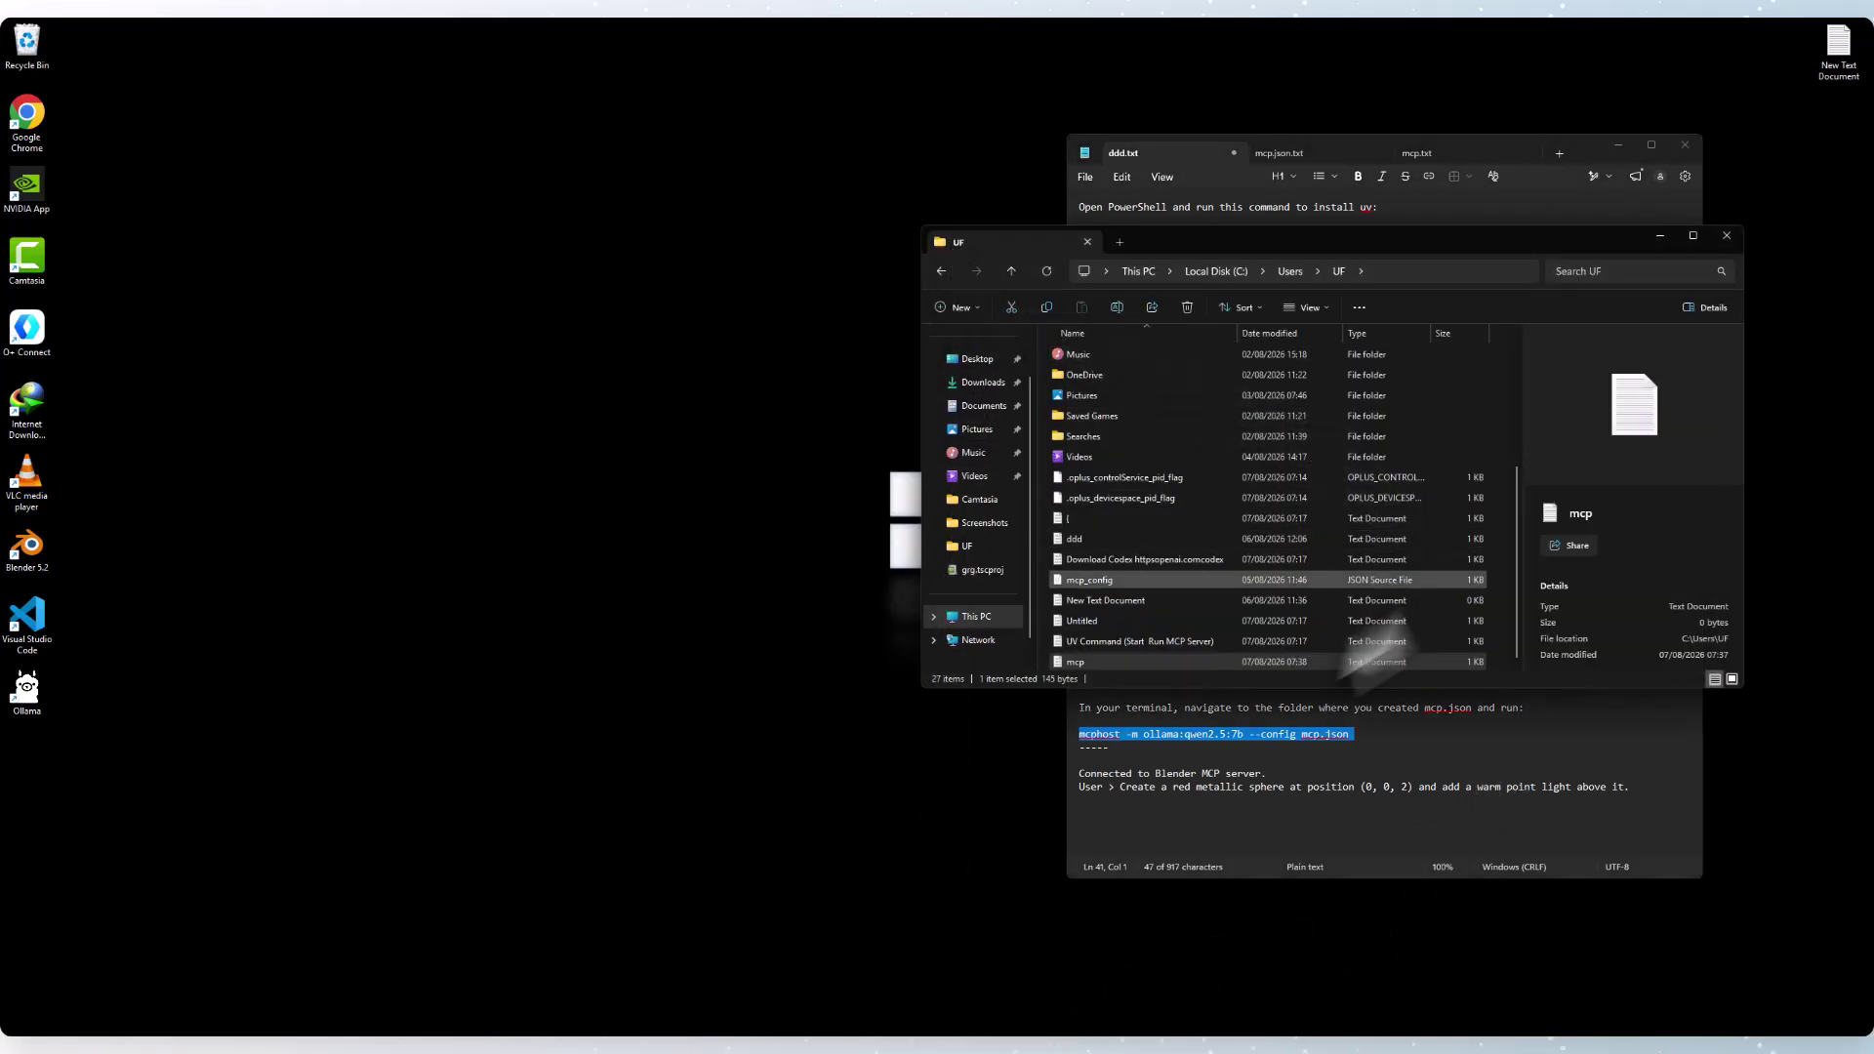
{"action": "left_click", "coordinate": [1073, 1032]}
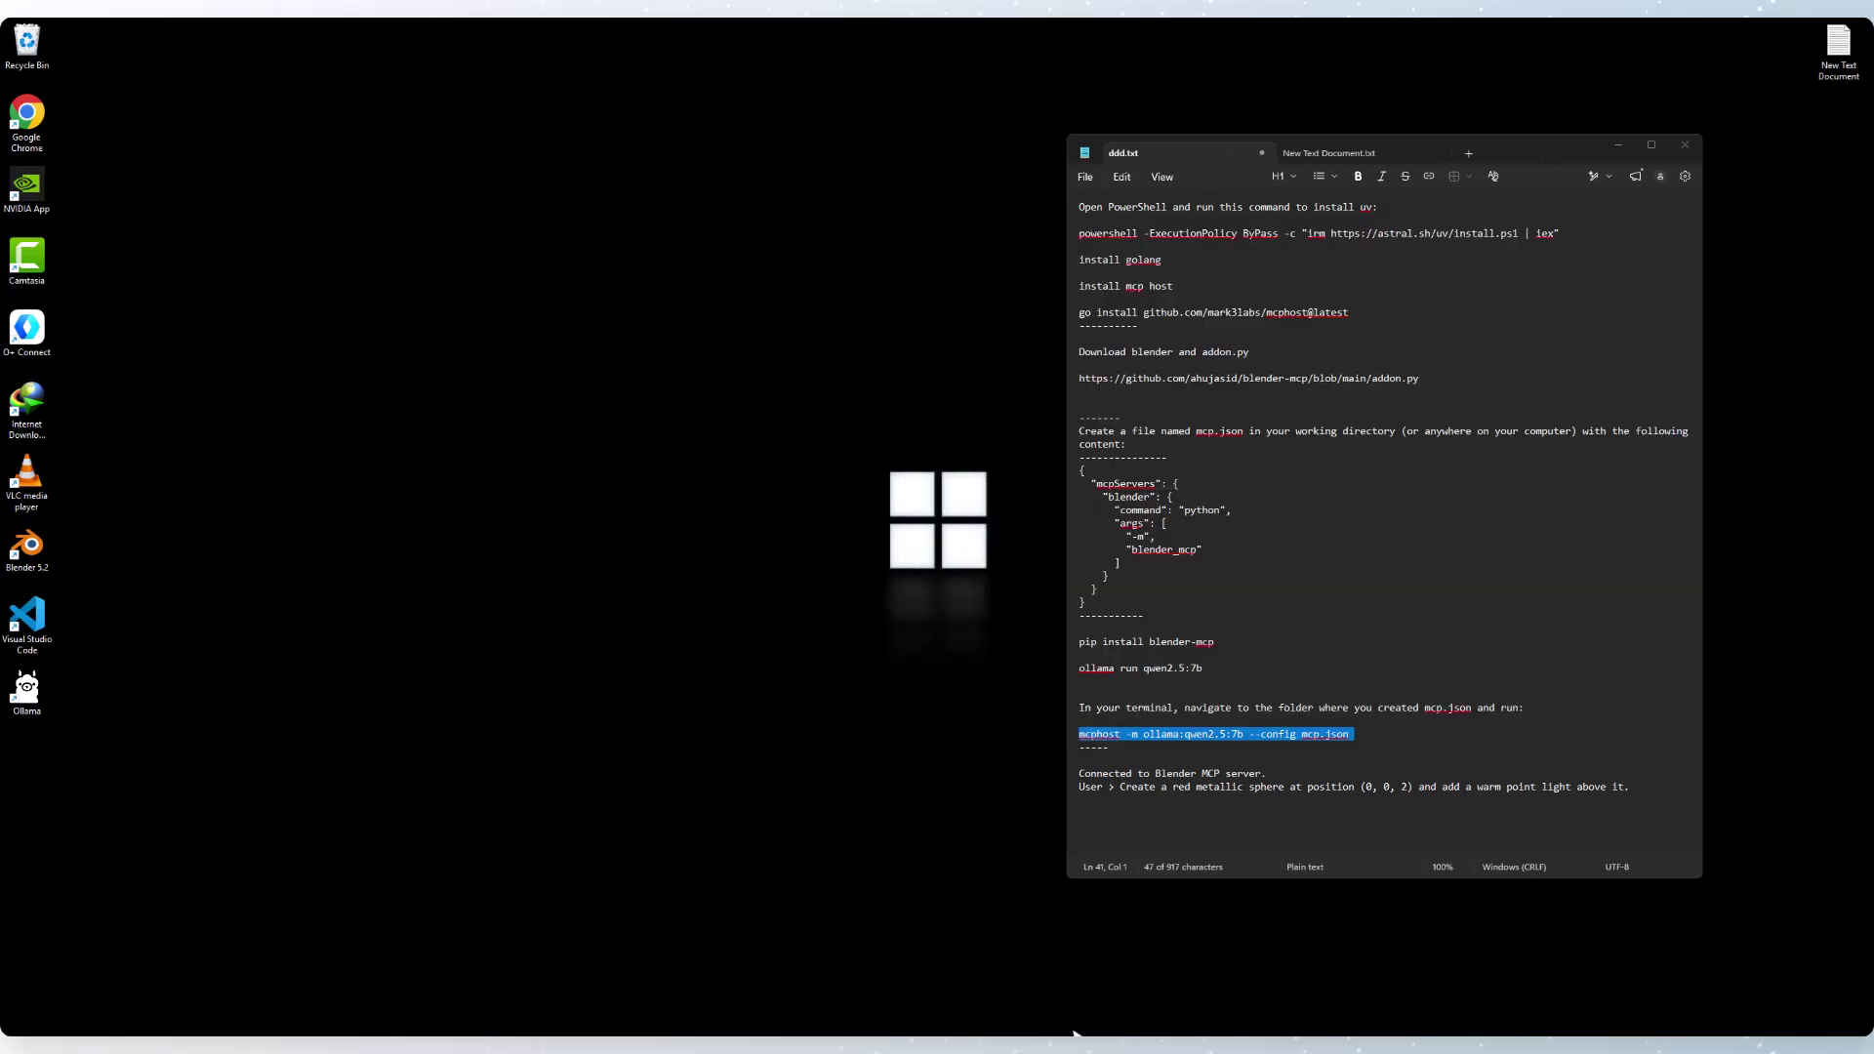
{"action": "left_click", "coordinate": [1074, 1033]}
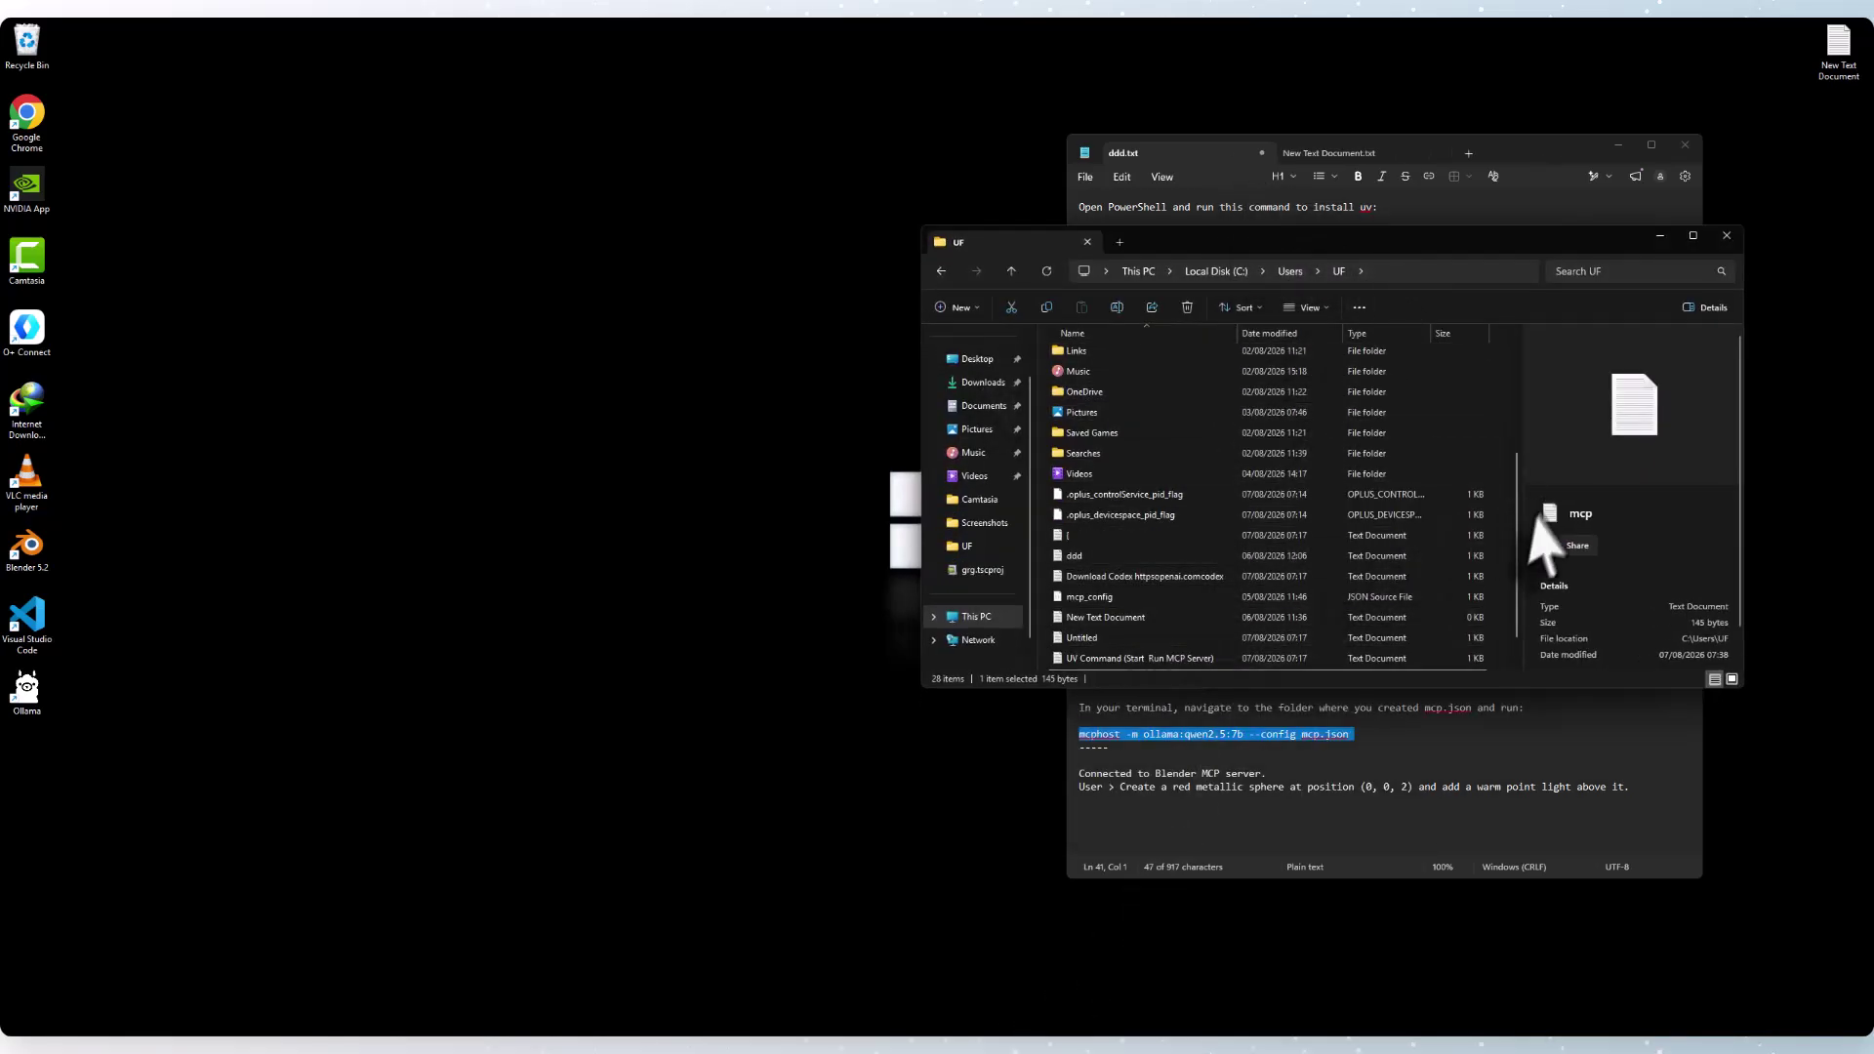
{"action": "scroll", "coordinate": [1522, 536], "scroll_direction": "down", "scroll_amount": 1}
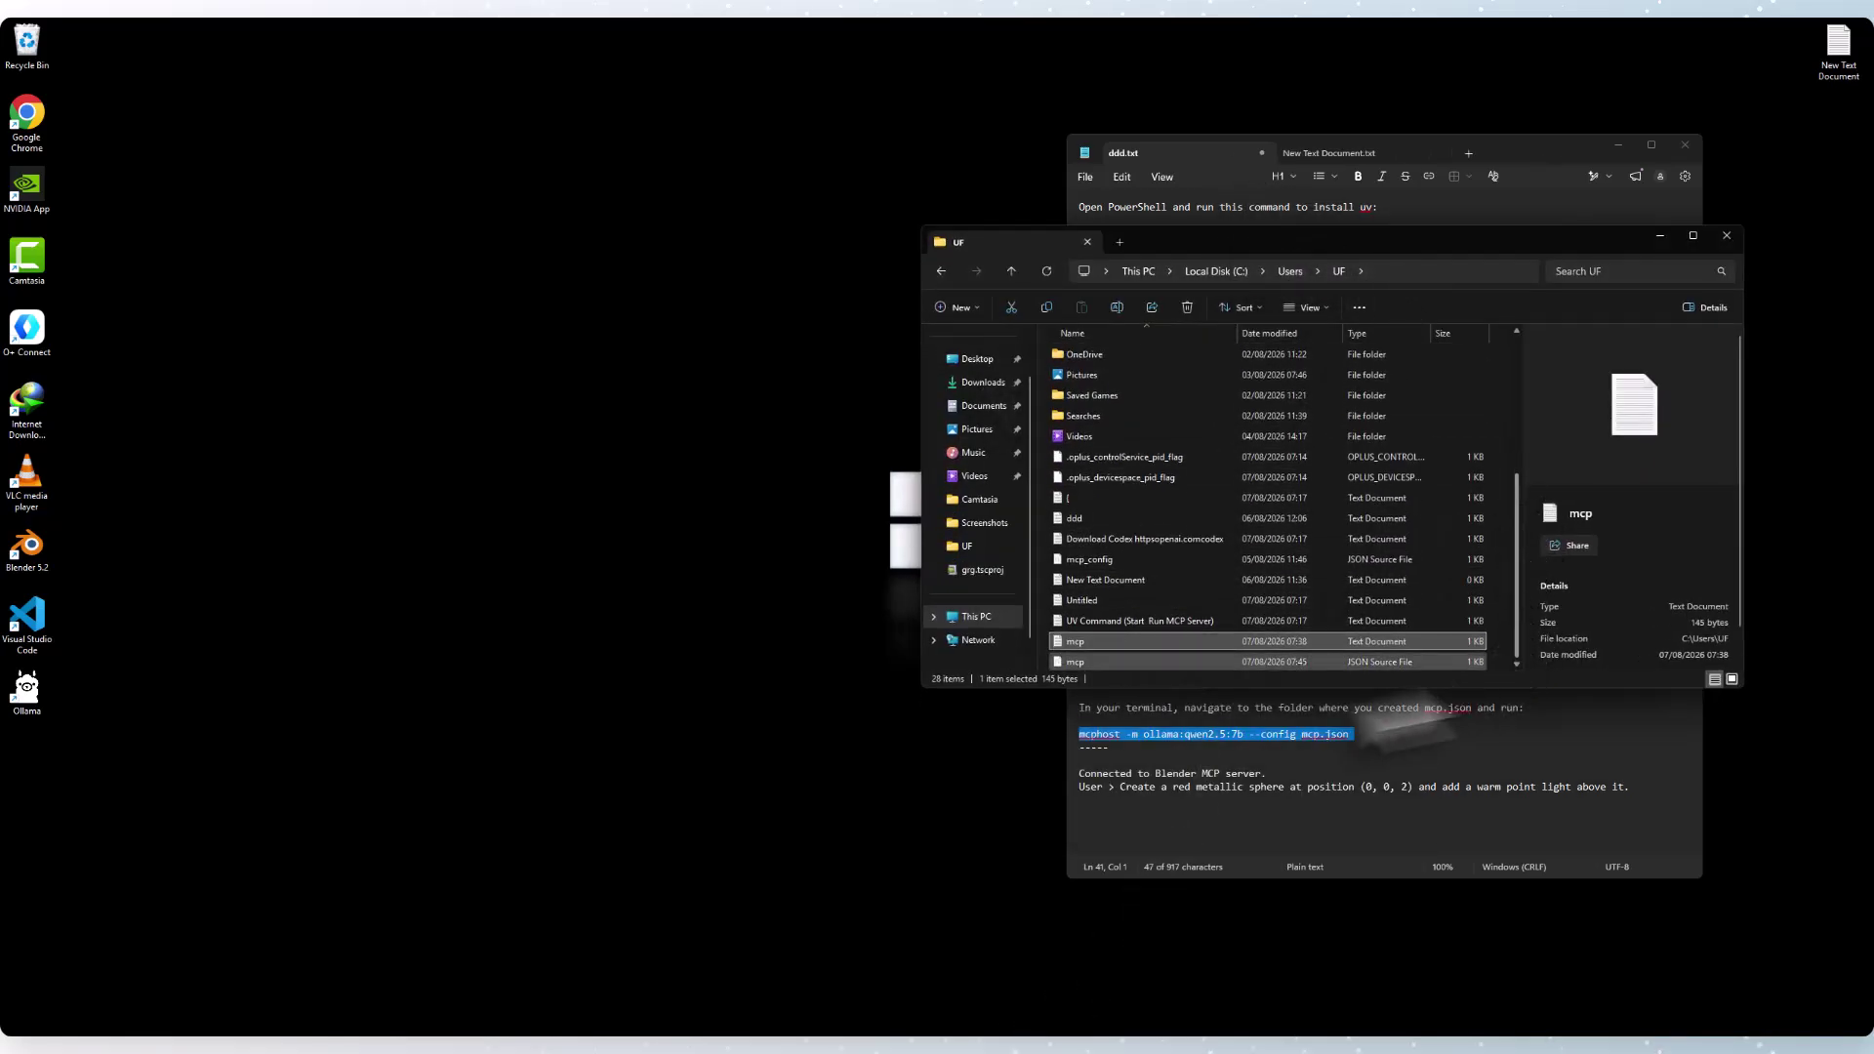
{"action": "left_click", "coordinate": [1081, 662]}
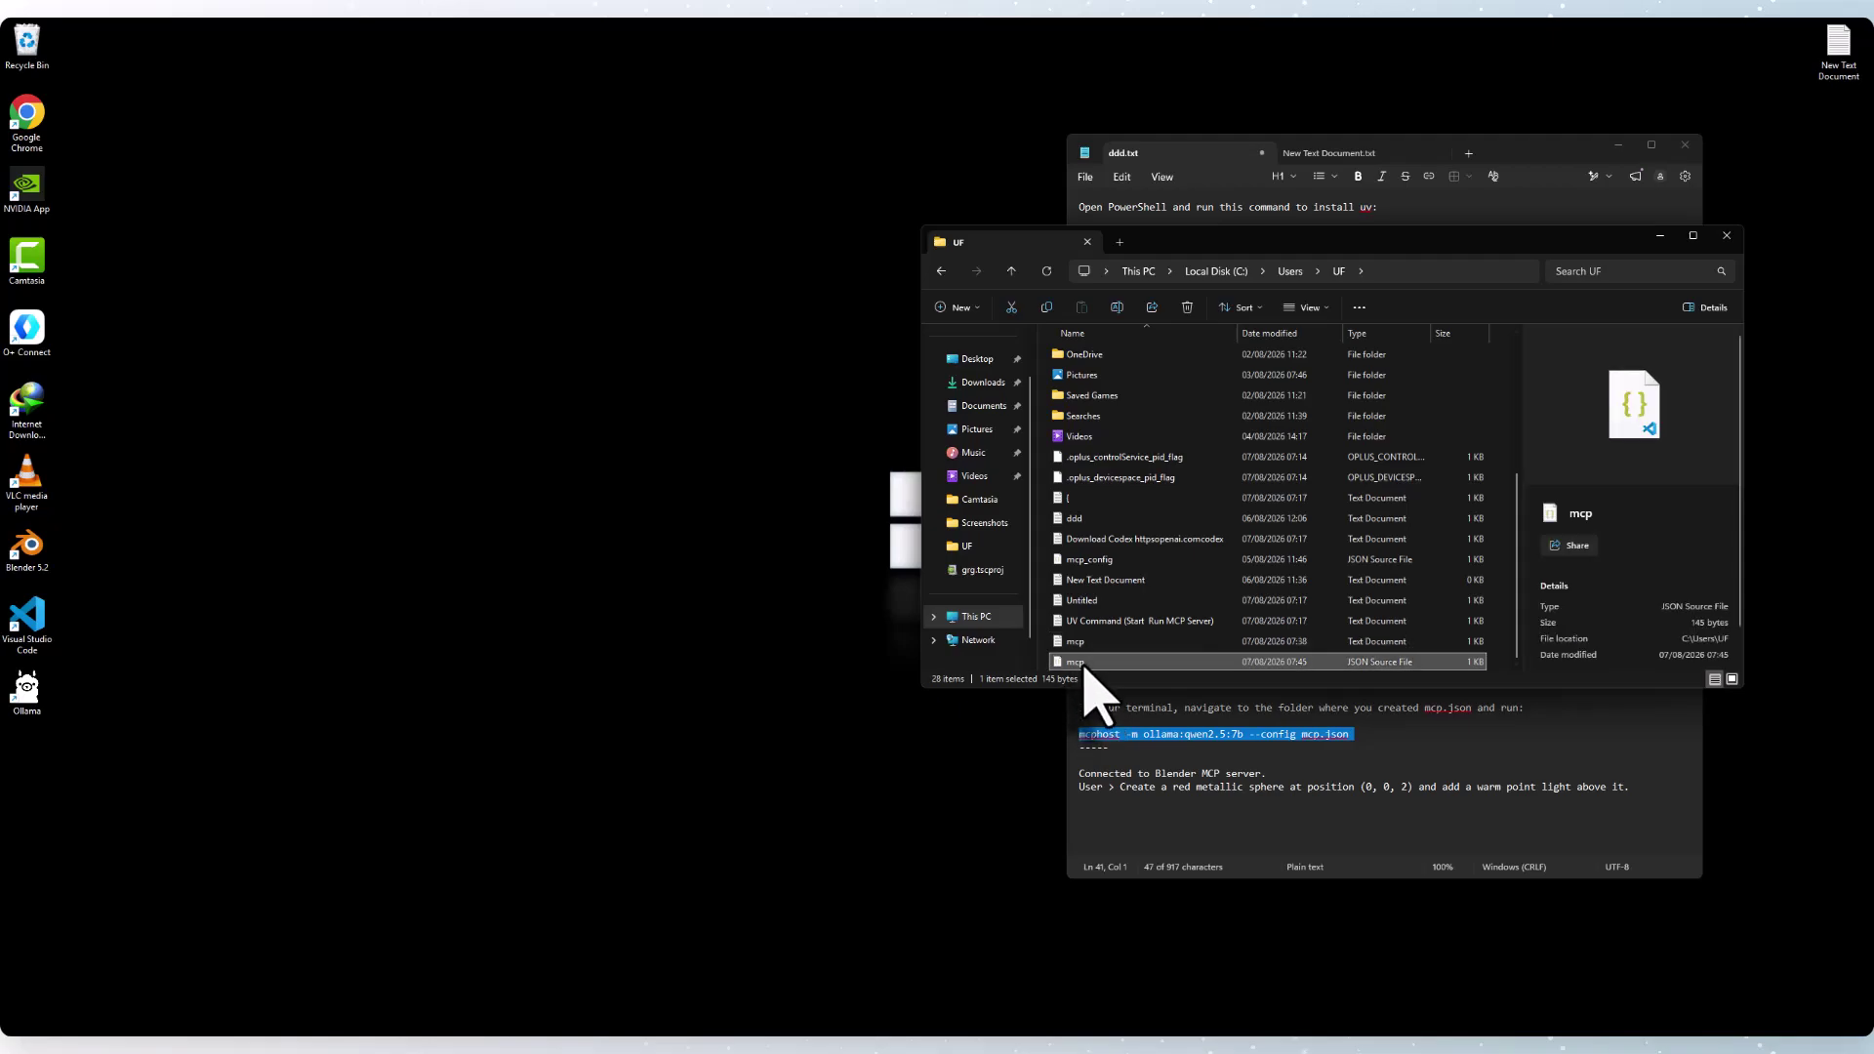
Open Command Prompt from the profile folder's path and enter the copied "mcphost -m ollama:qwen2.5:7b --config mcp.json".
{"action": "left_click", "coordinate": [1387, 272]}
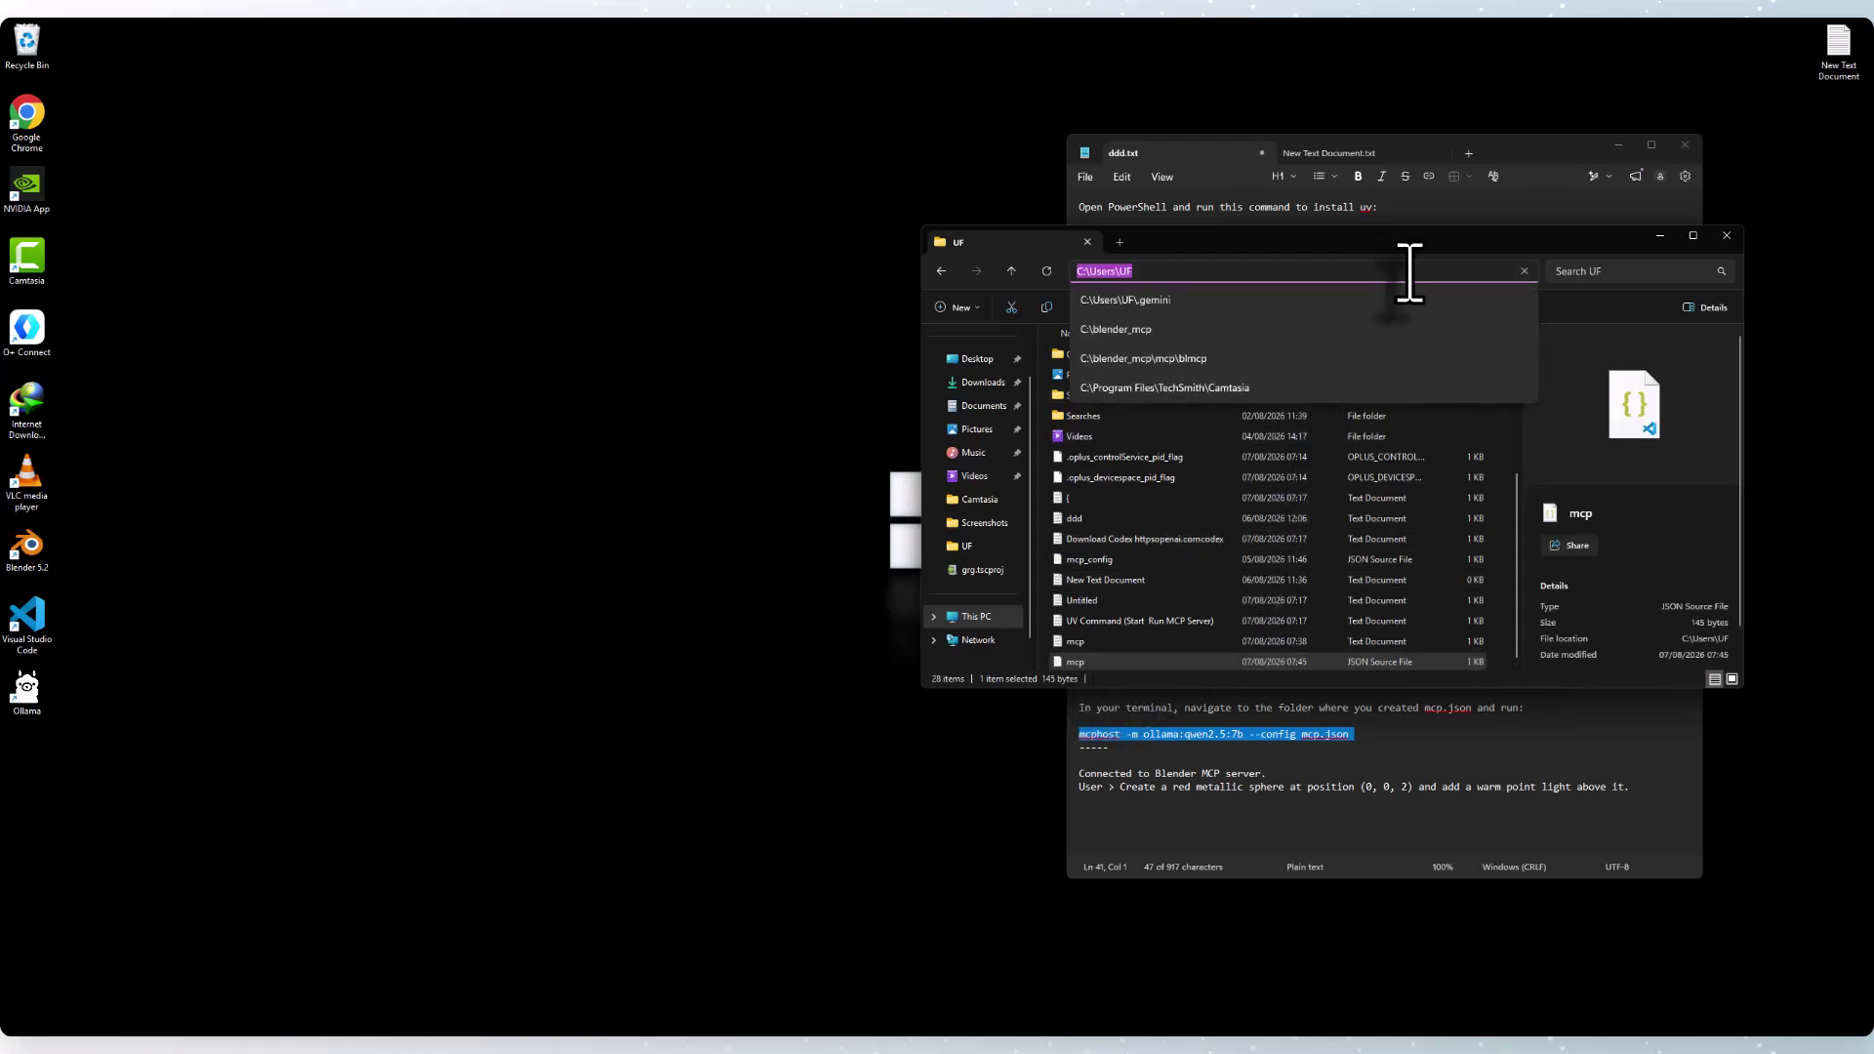
{"action": "type", "text": "cmd"}
{"action": "key", "text": "Return"}
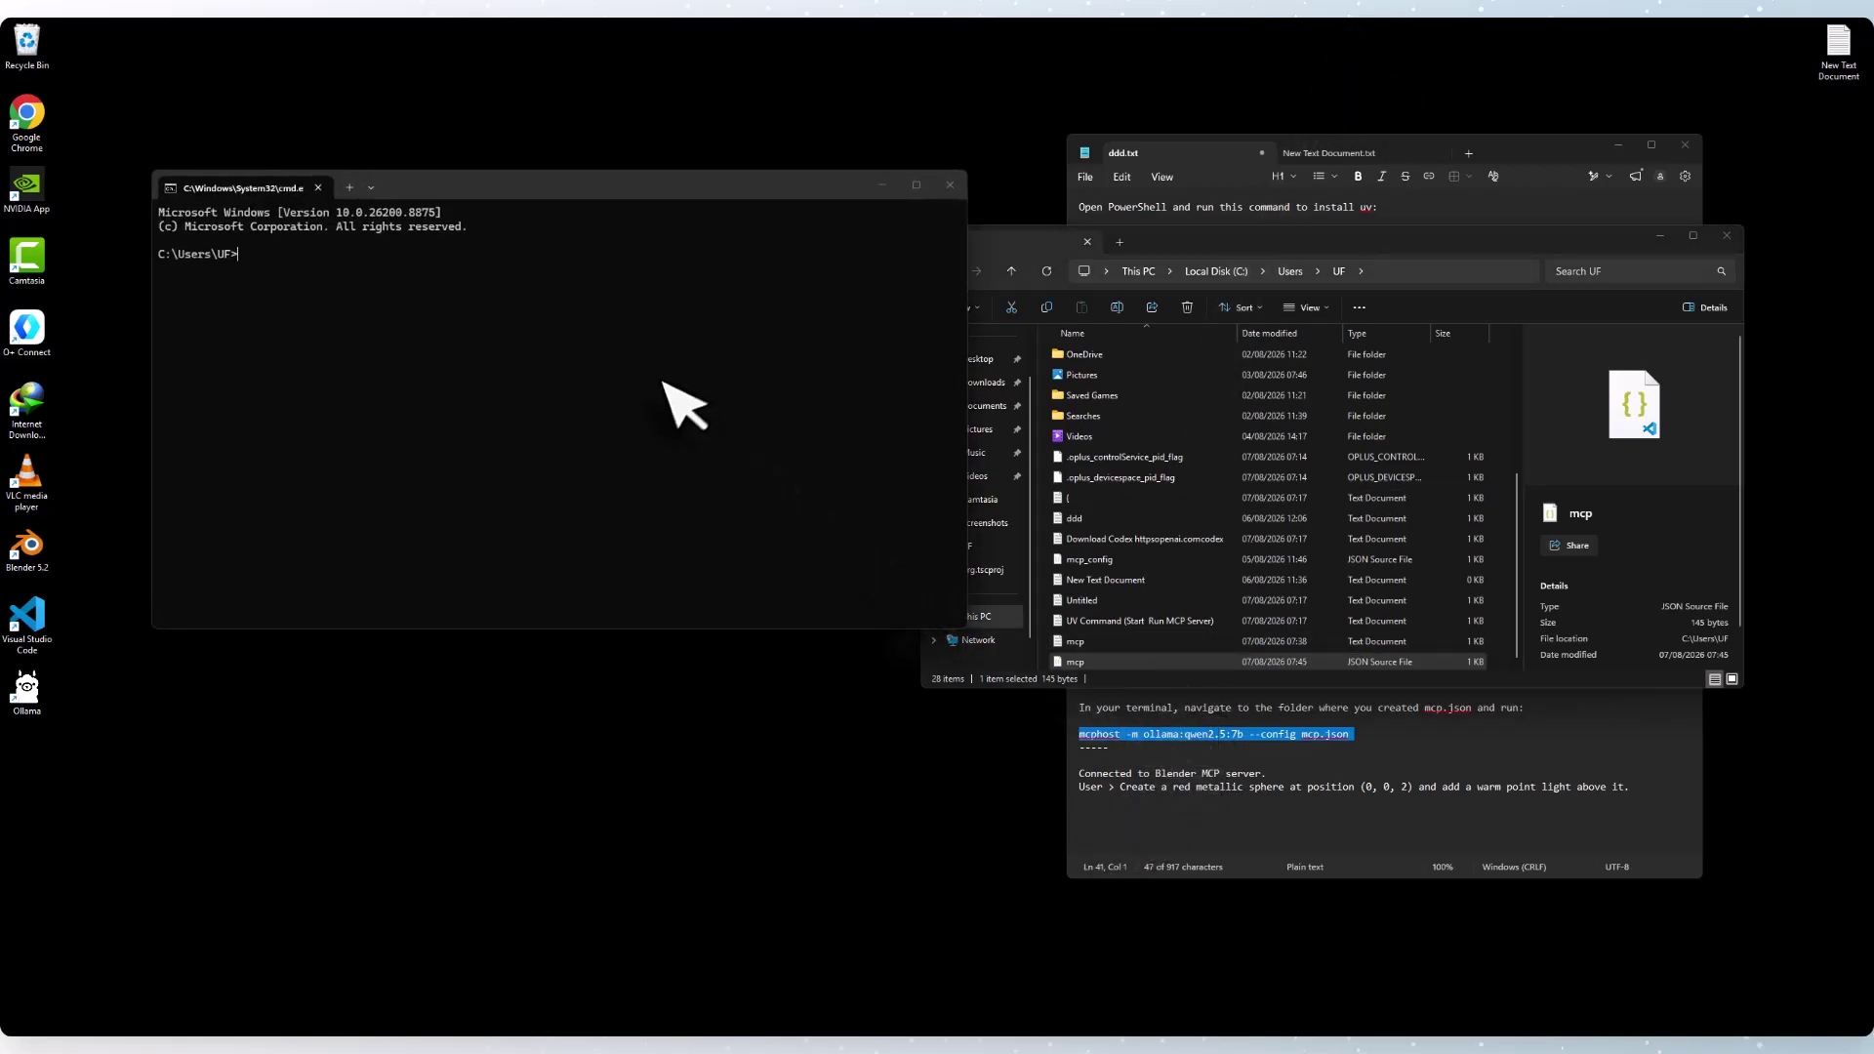
{"action": "key", "text": "ctrl+v"}
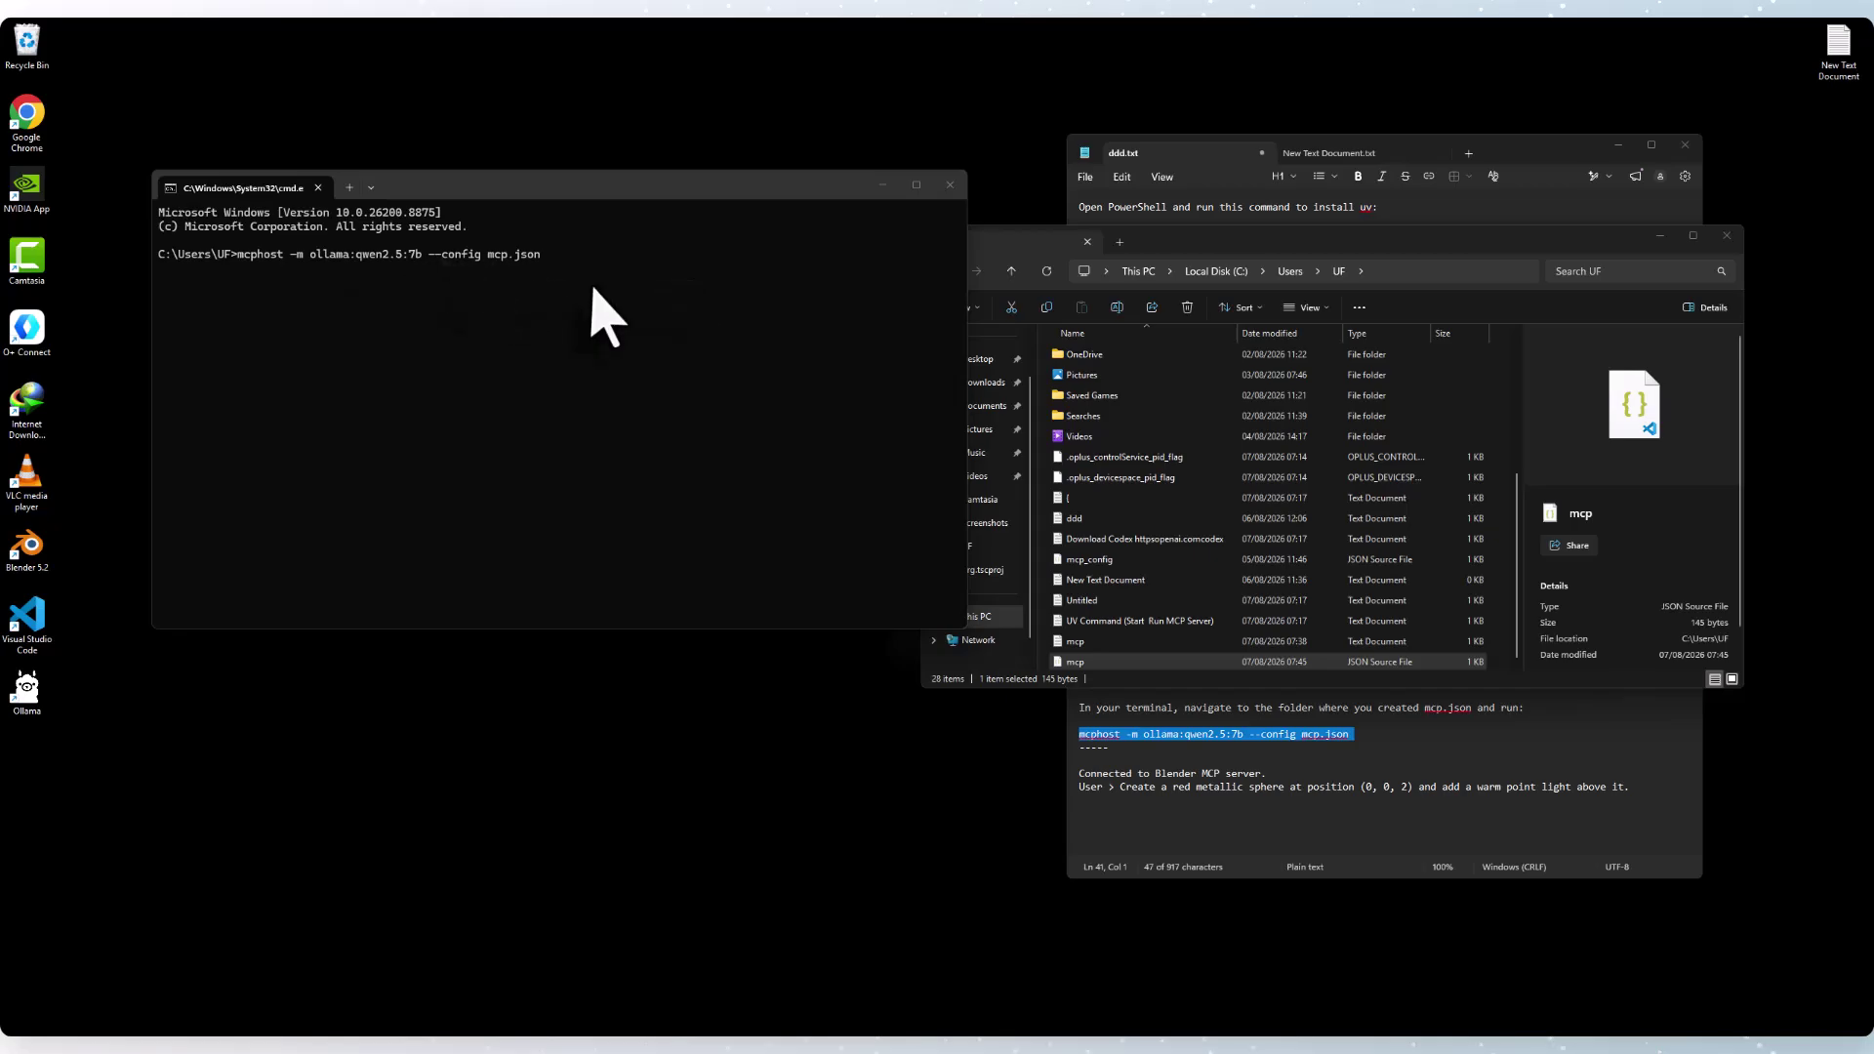
Check the MCP server connection in Blender, minimise it and close the open Command Prompt window.
{"action": "left_click", "coordinate": [1176, 1034]}
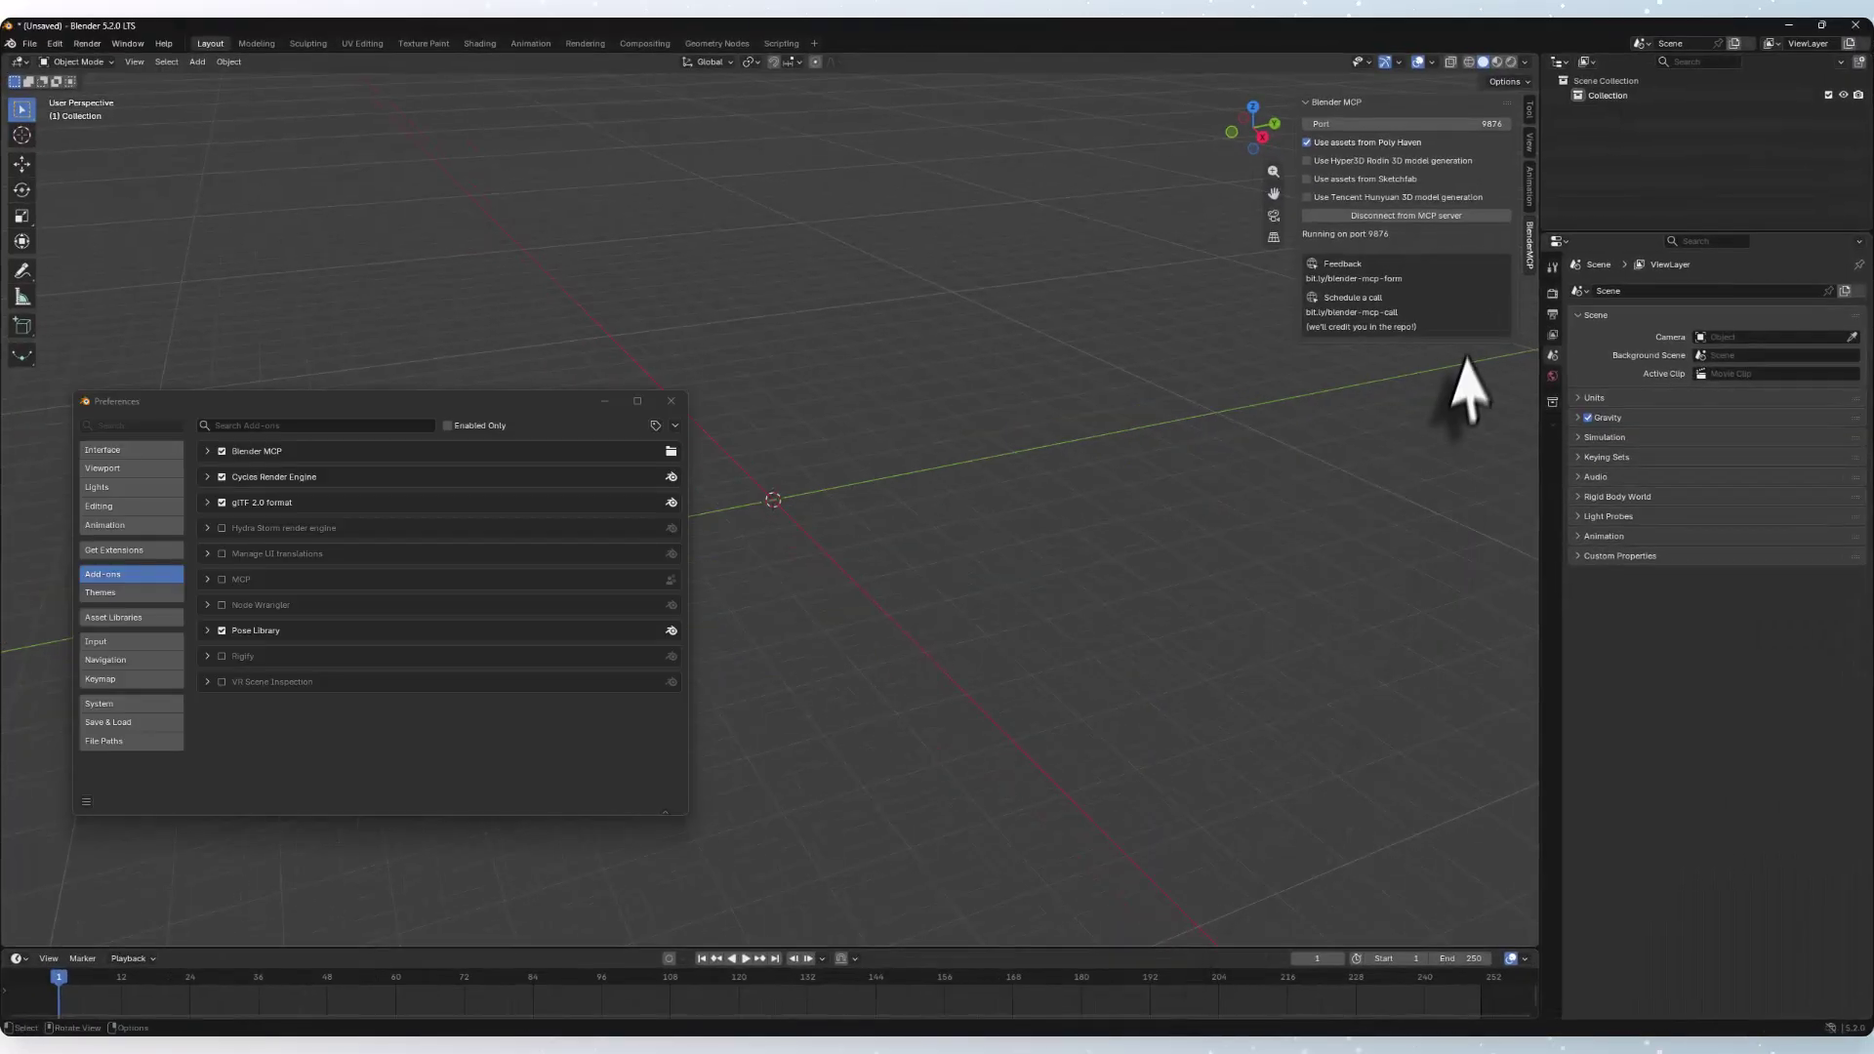
{"action": "left_click", "coordinate": [1821, 25]}
{"action": "left_click", "coordinate": [1791, 27]}
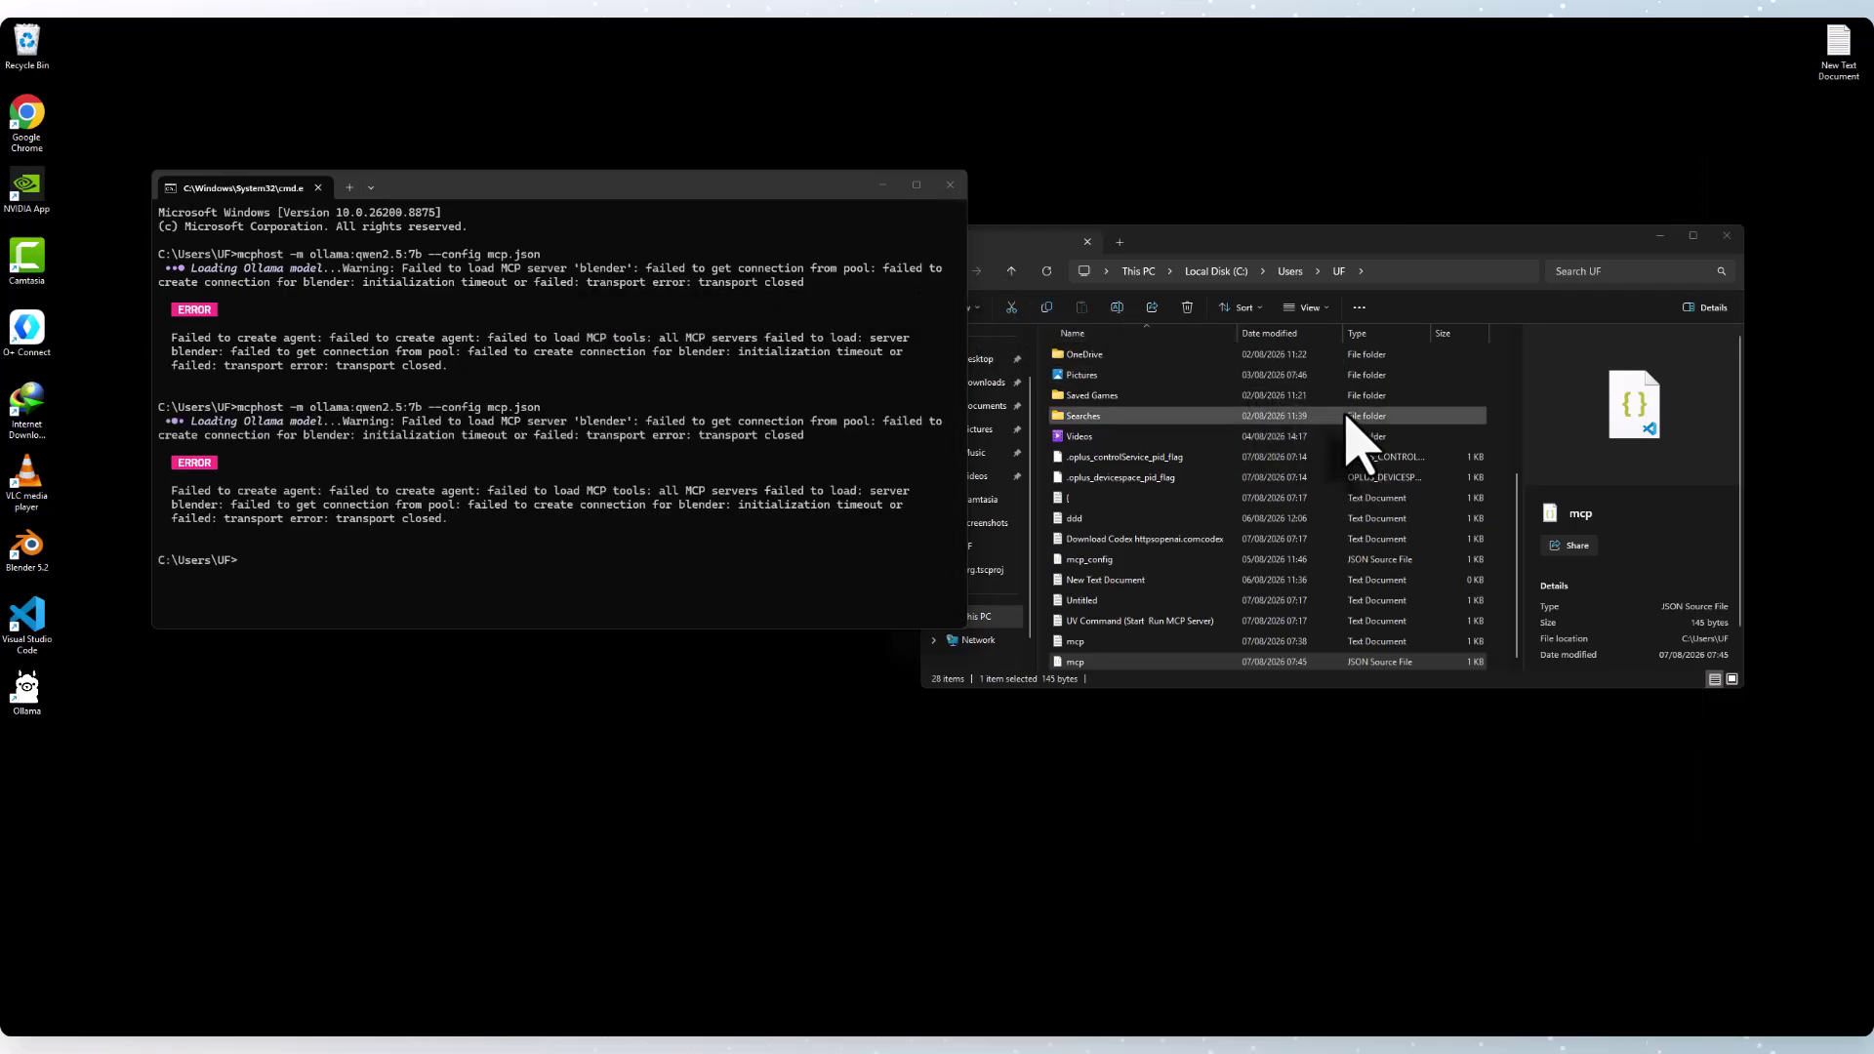
{"action": "left_click", "coordinate": [950, 184]}
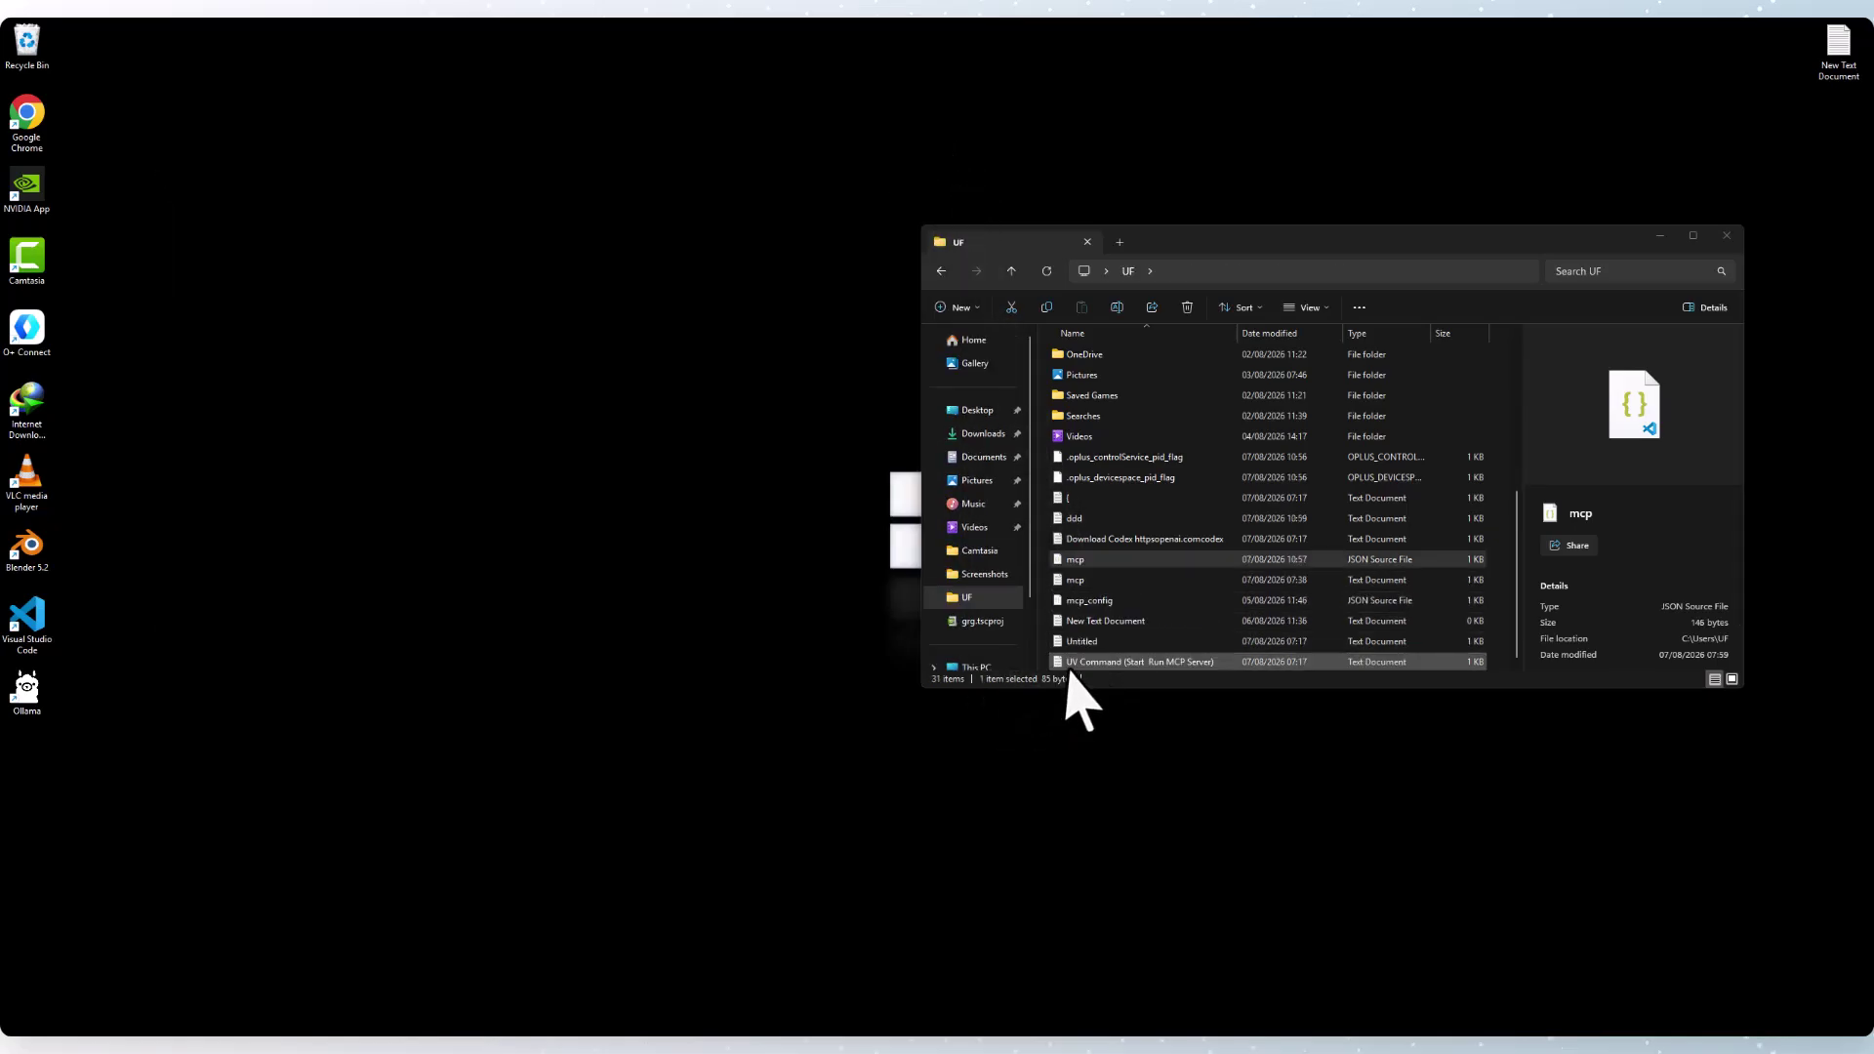
Open mcp.json from the profile folder, replace its content with a blender server entry using the command "blender-mcp", then save and close it.
{"action": "double_click", "coordinate": [1102, 560]}
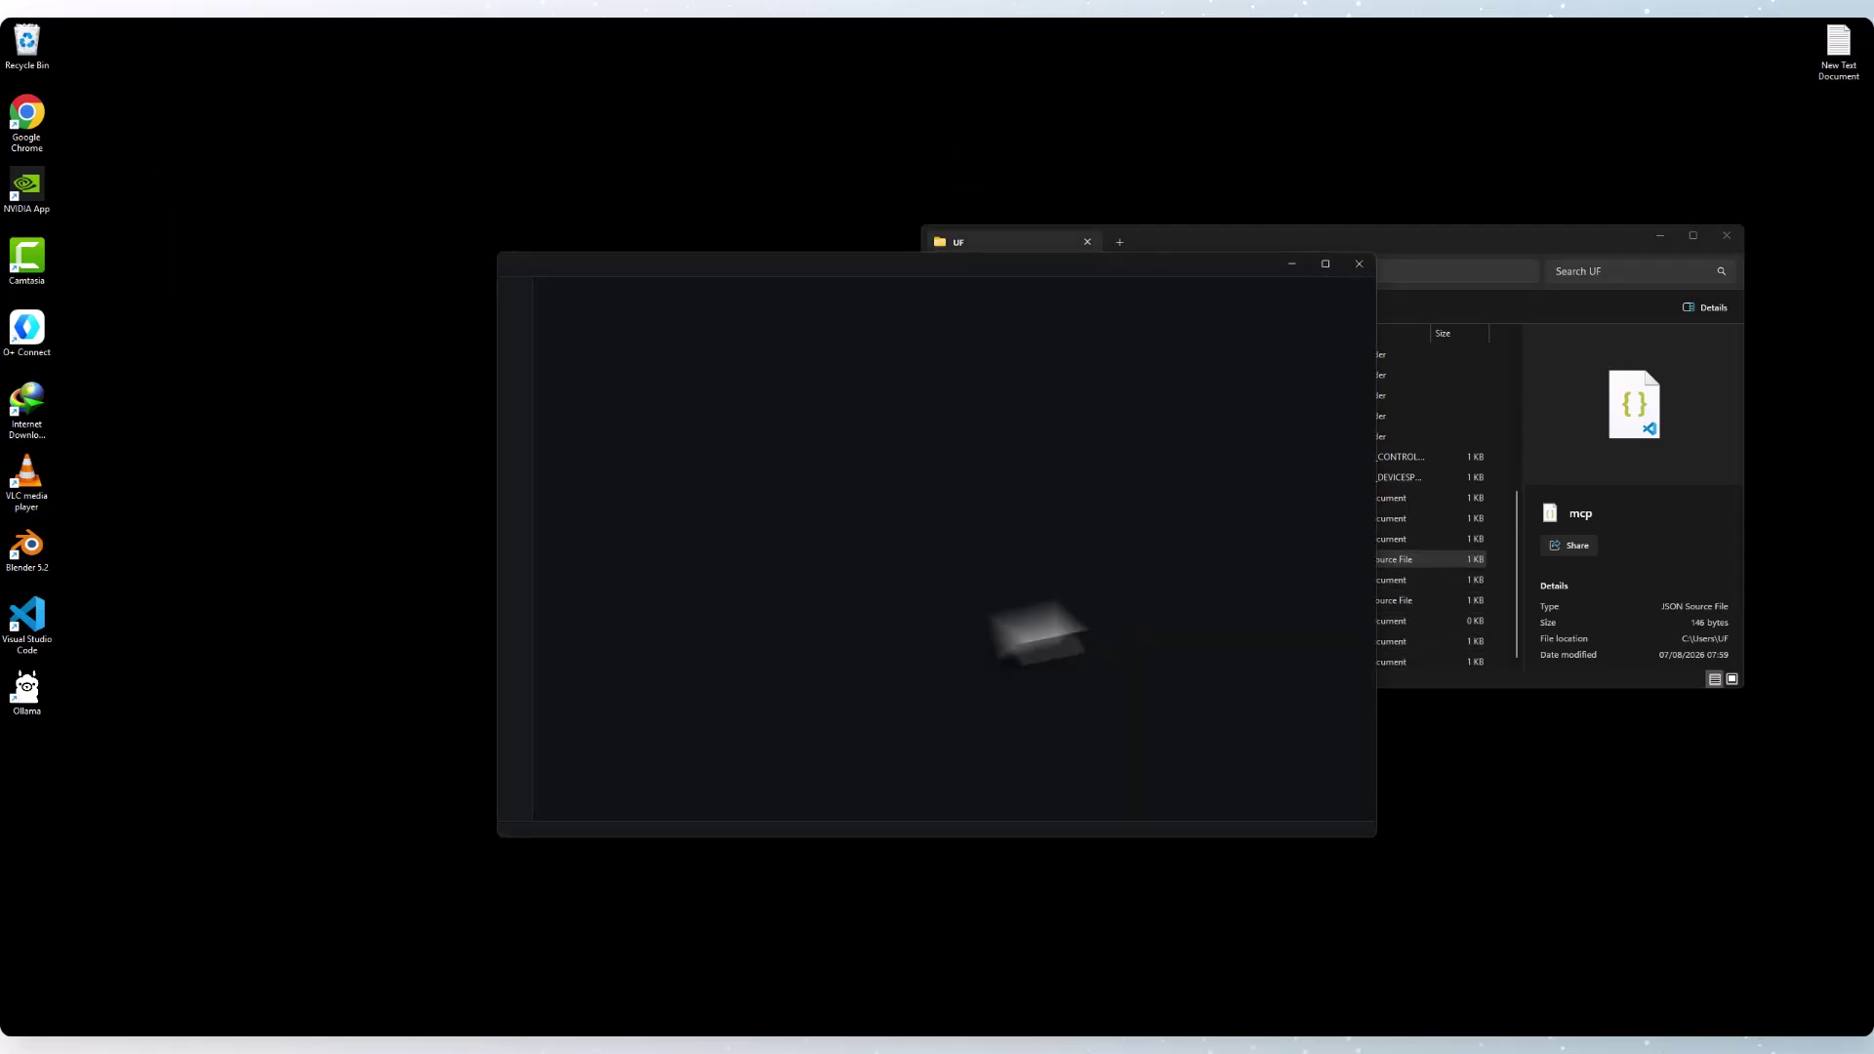
{"action": "left_click", "coordinate": [656, 542]}
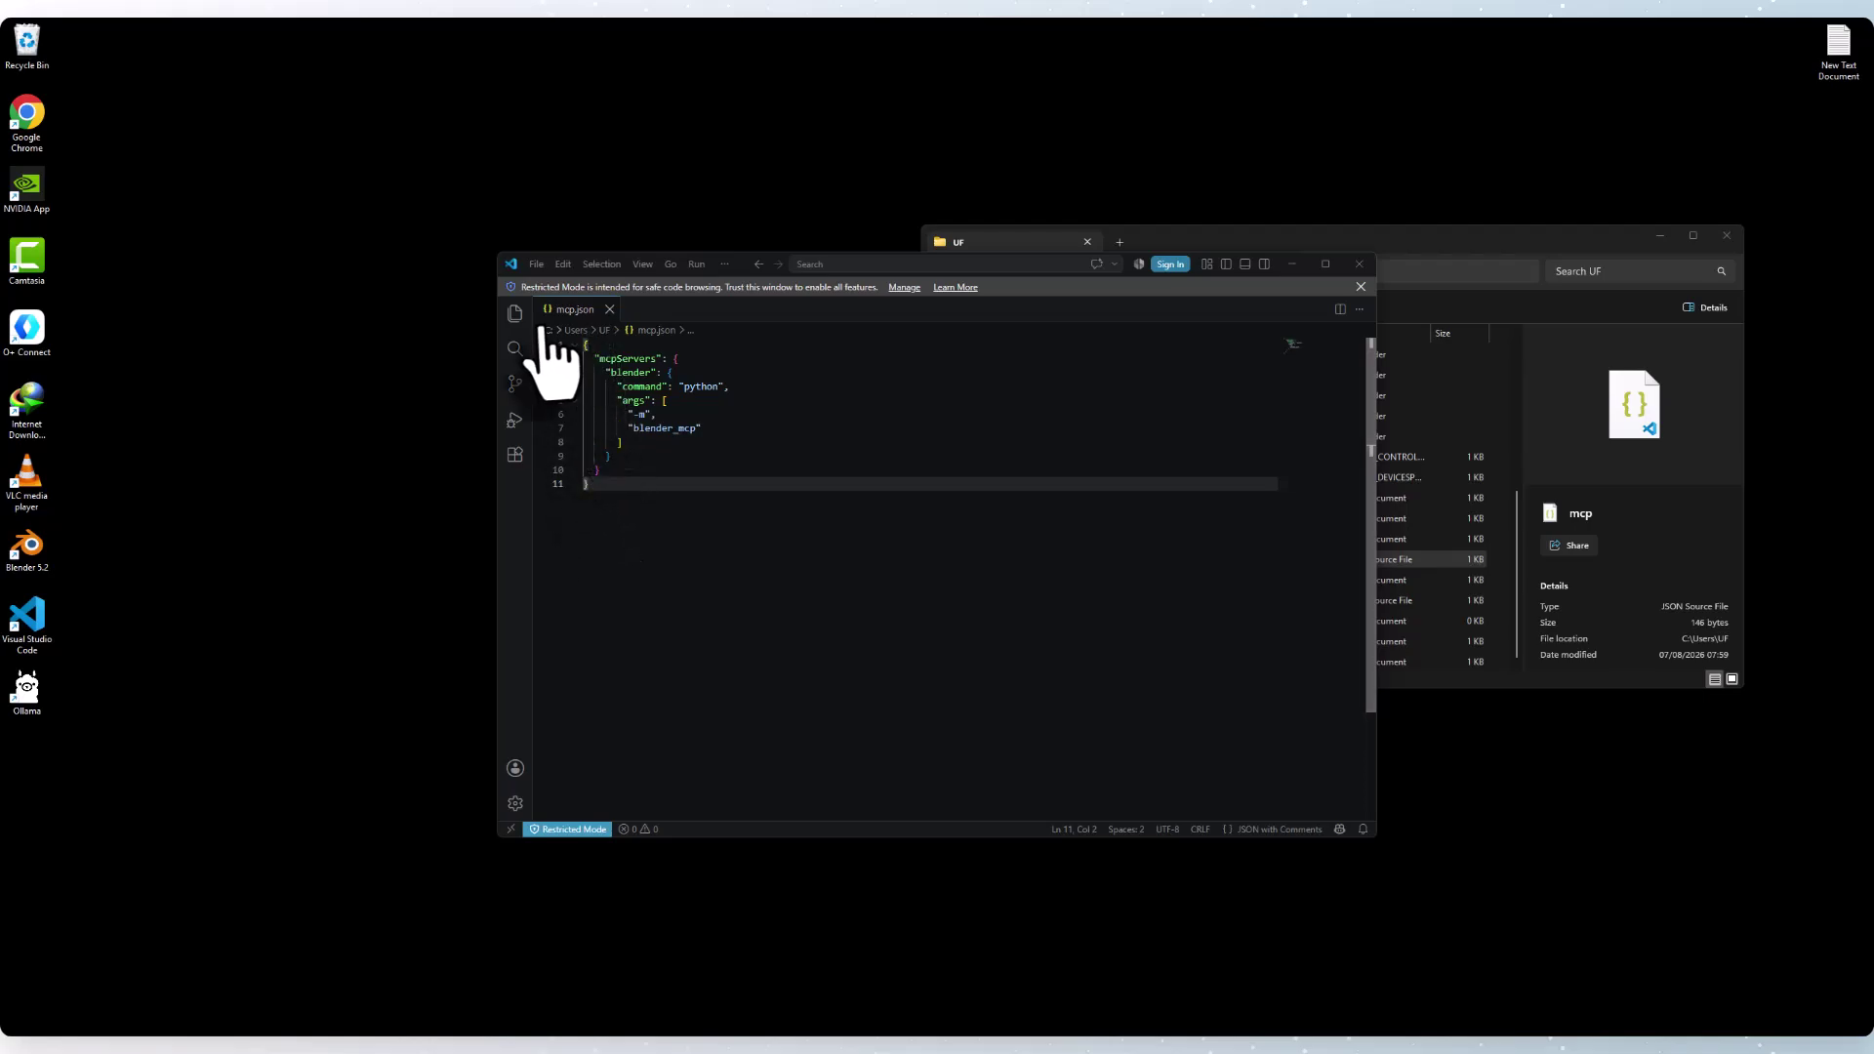
{"action": "left_click_drag", "start_coordinate": [623, 477], "coordinate": [565, 314]}
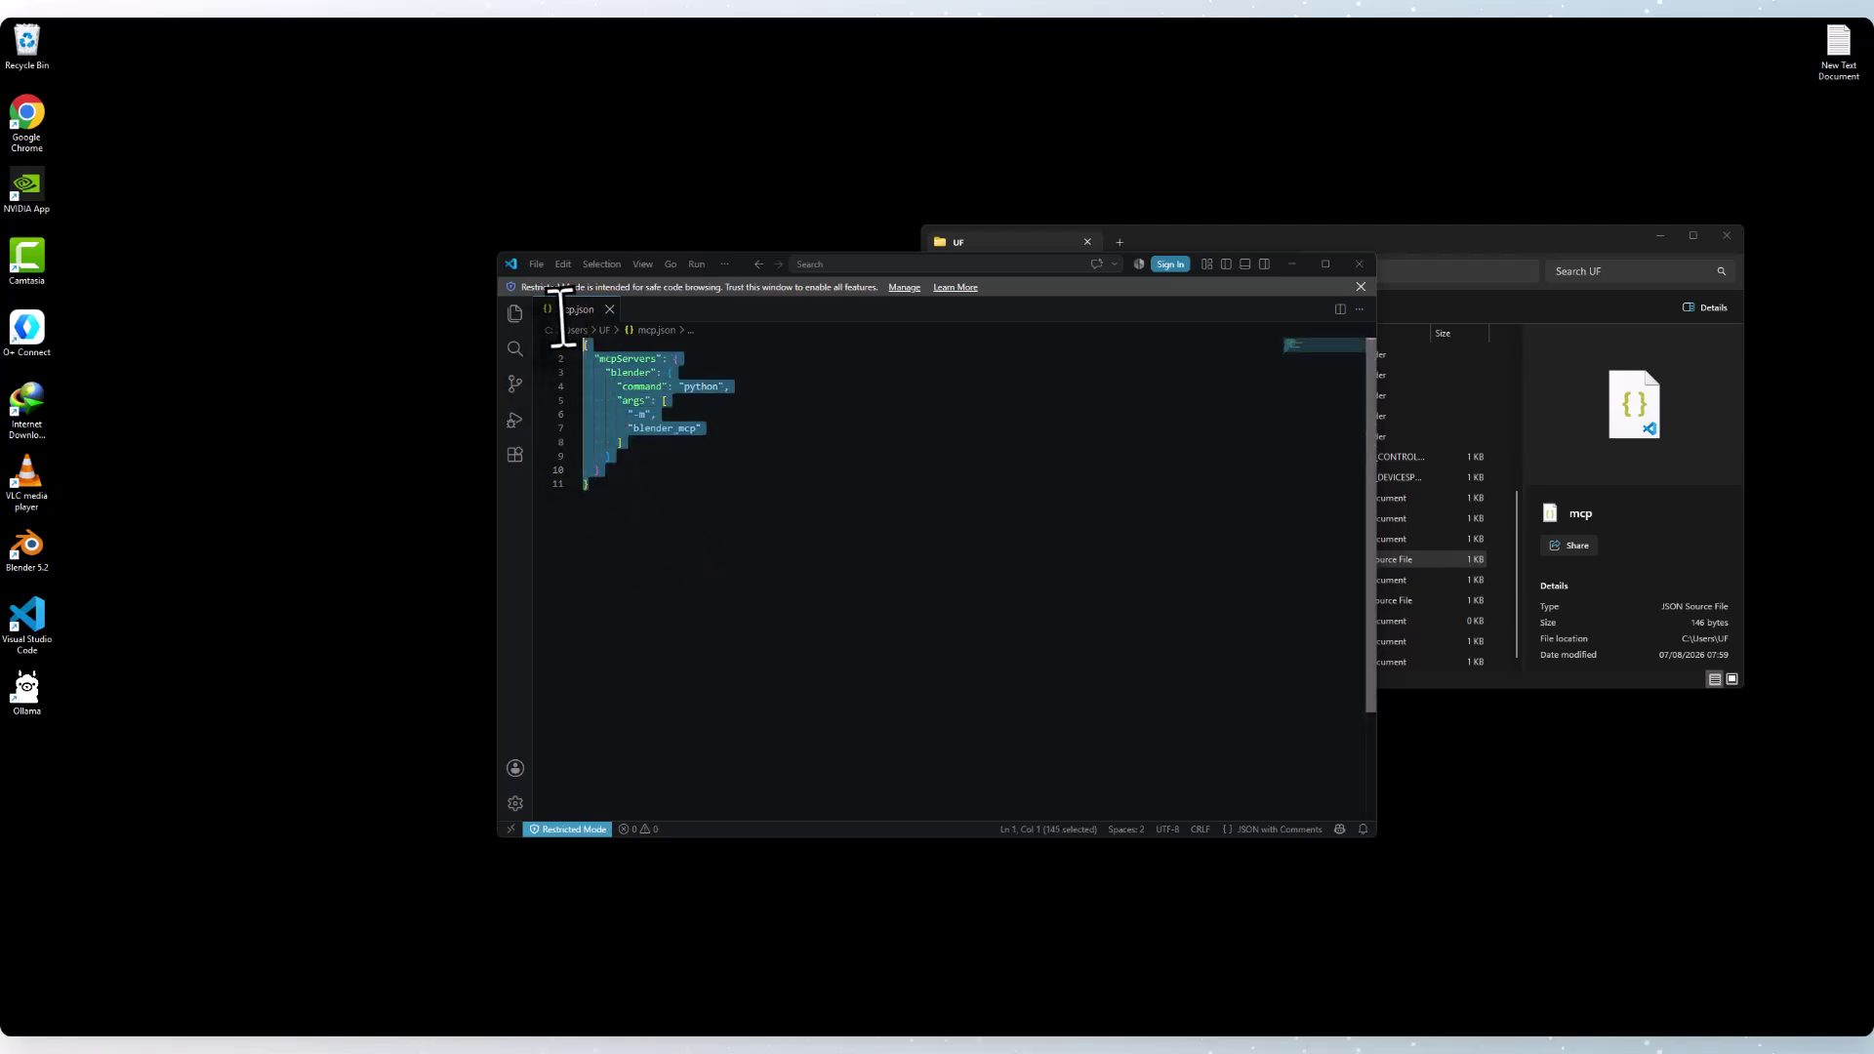
{"action": "right_click", "coordinate": [613, 378]}
{"action": "left_click", "coordinate": [672, 618]}
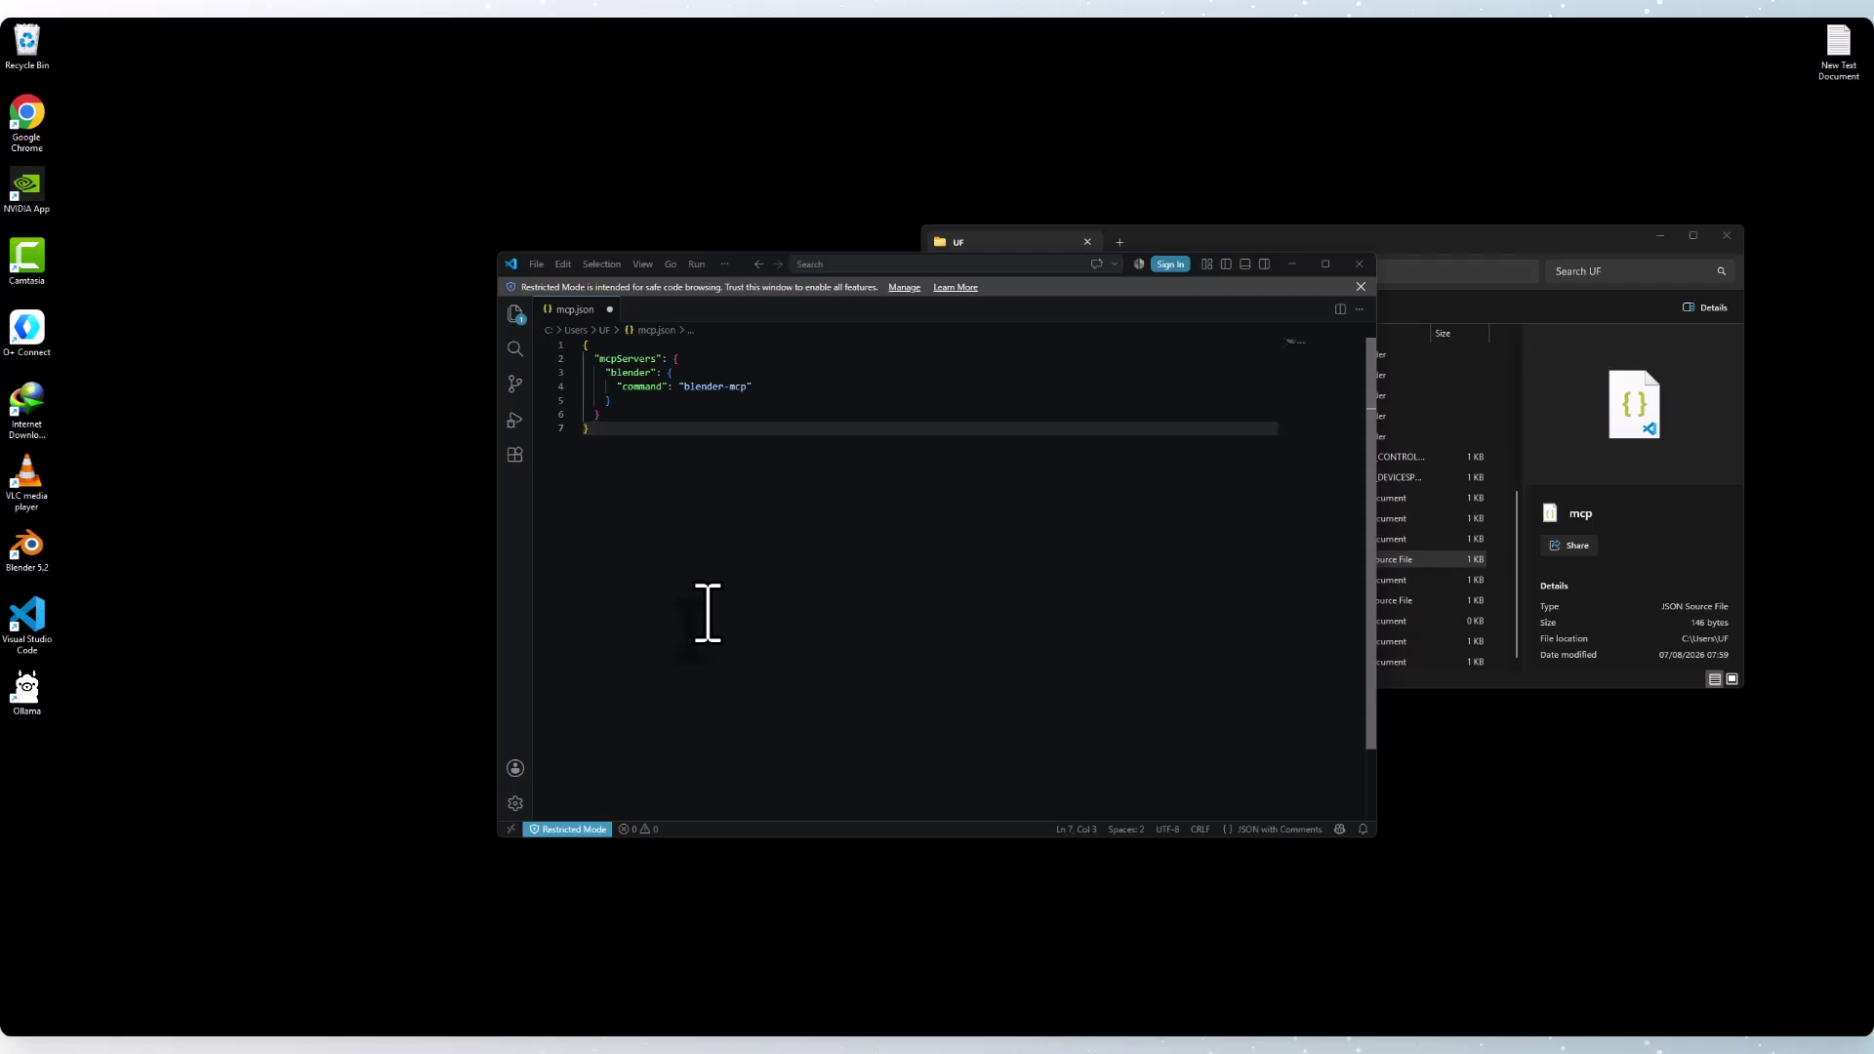
{"action": "left_click", "coordinate": [1358, 264]}
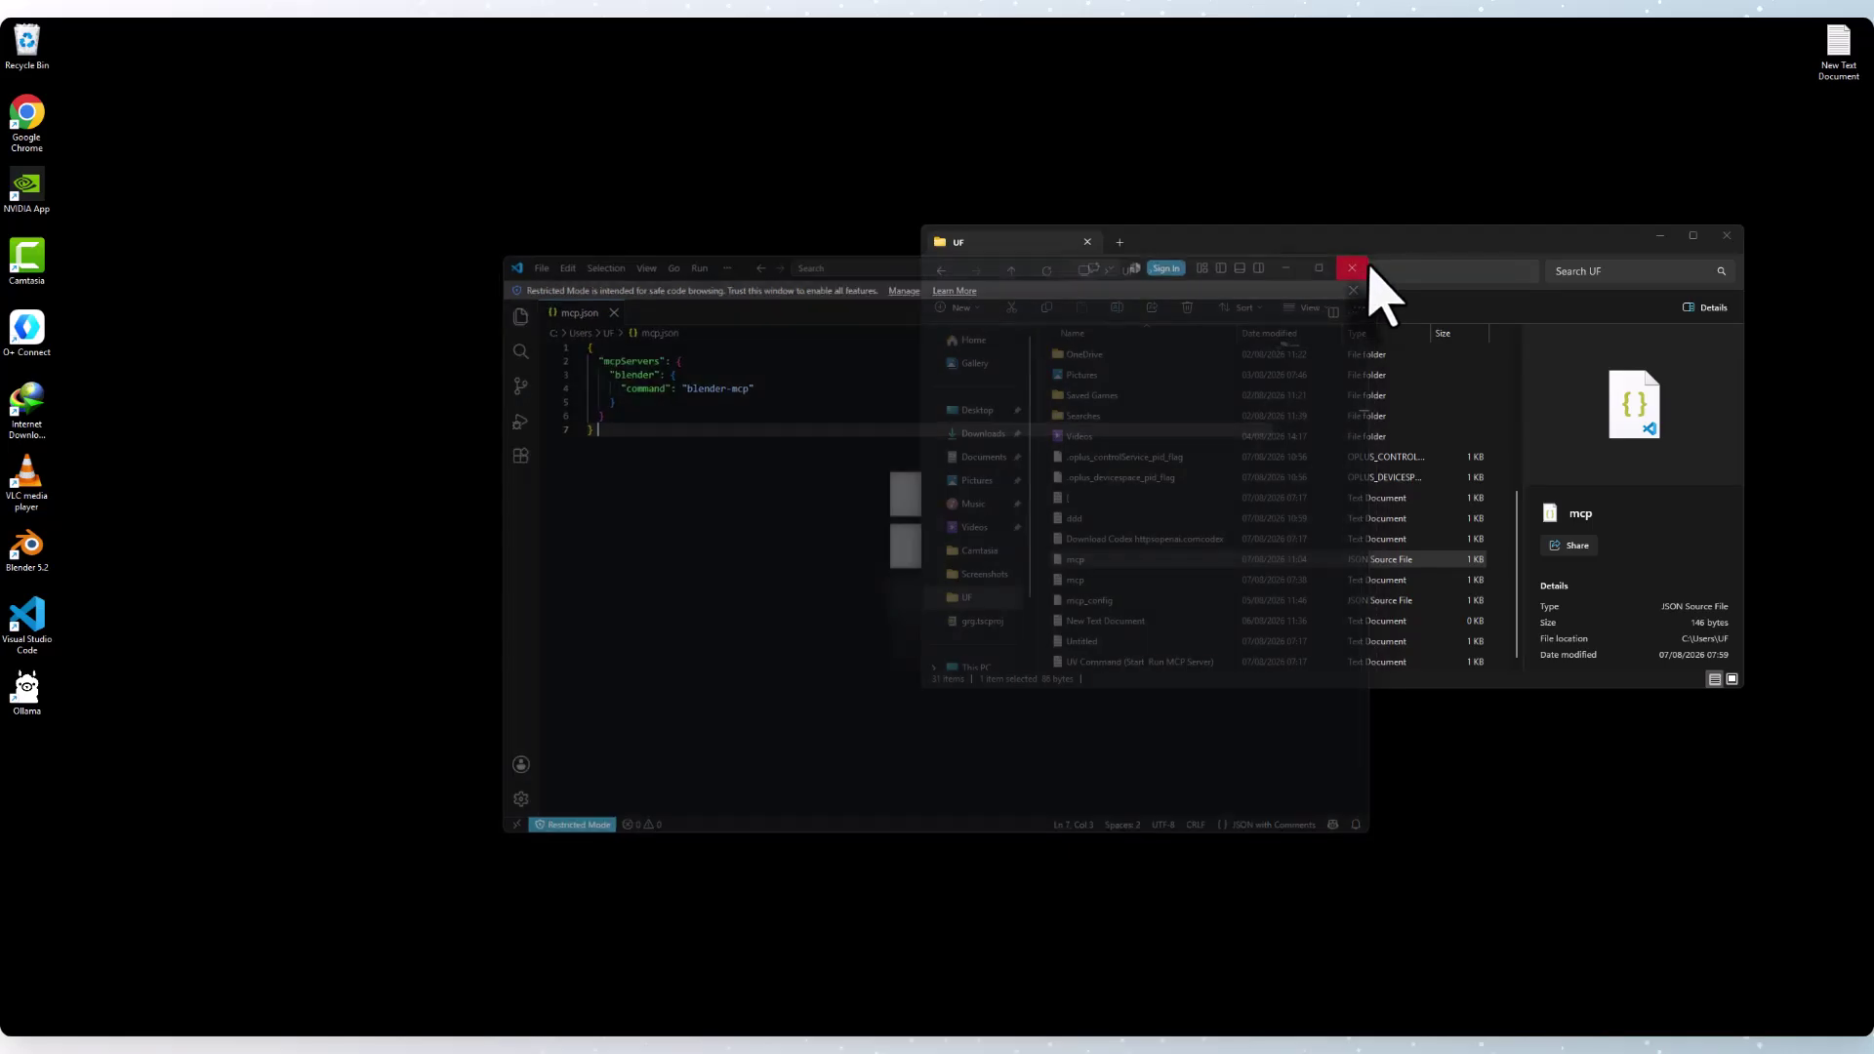
Switch to the ddd.txt notes and copy the command line "mcphost -m ollama:qwen2.5:7b --config mcp.json".
{"action": "left_click", "coordinate": [1095, 1042]}
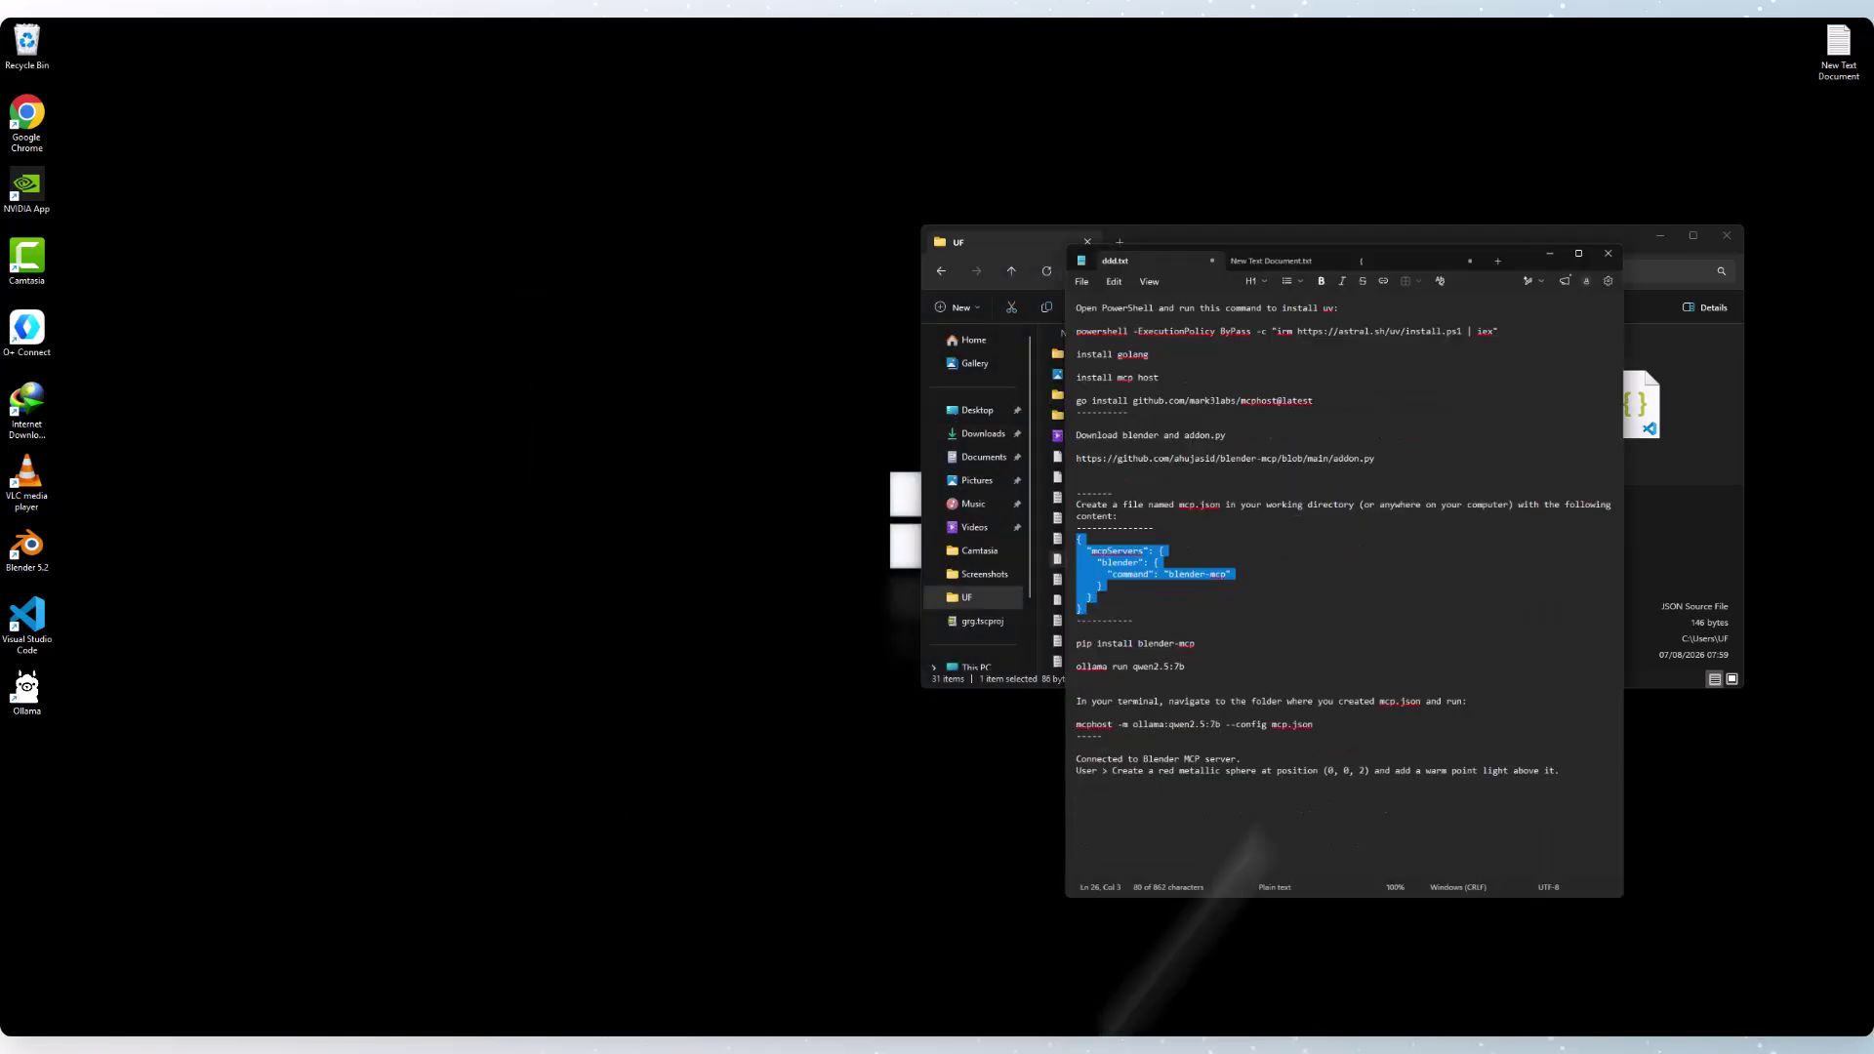
{"action": "left_click", "coordinate": [1280, 511]}
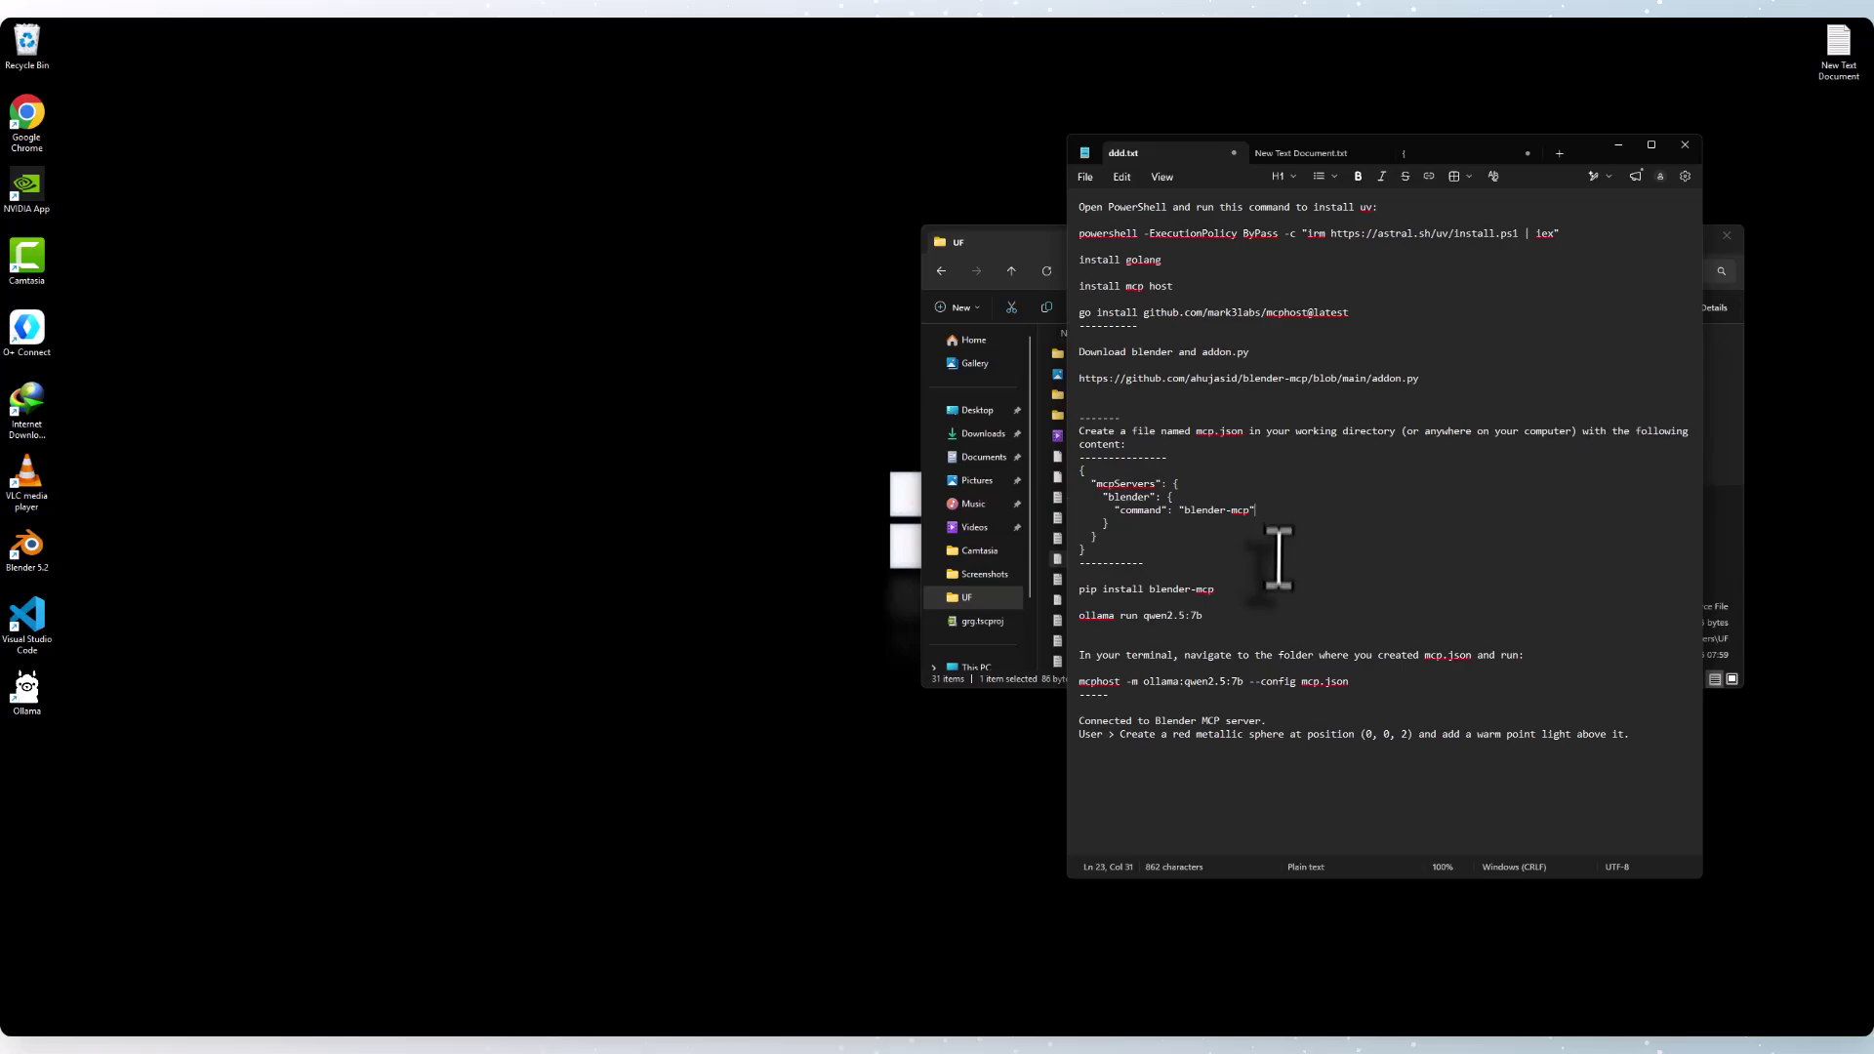
{"action": "triple_click", "coordinate": [1189, 683]}
{"action": "right_click", "coordinate": [1196, 688]}
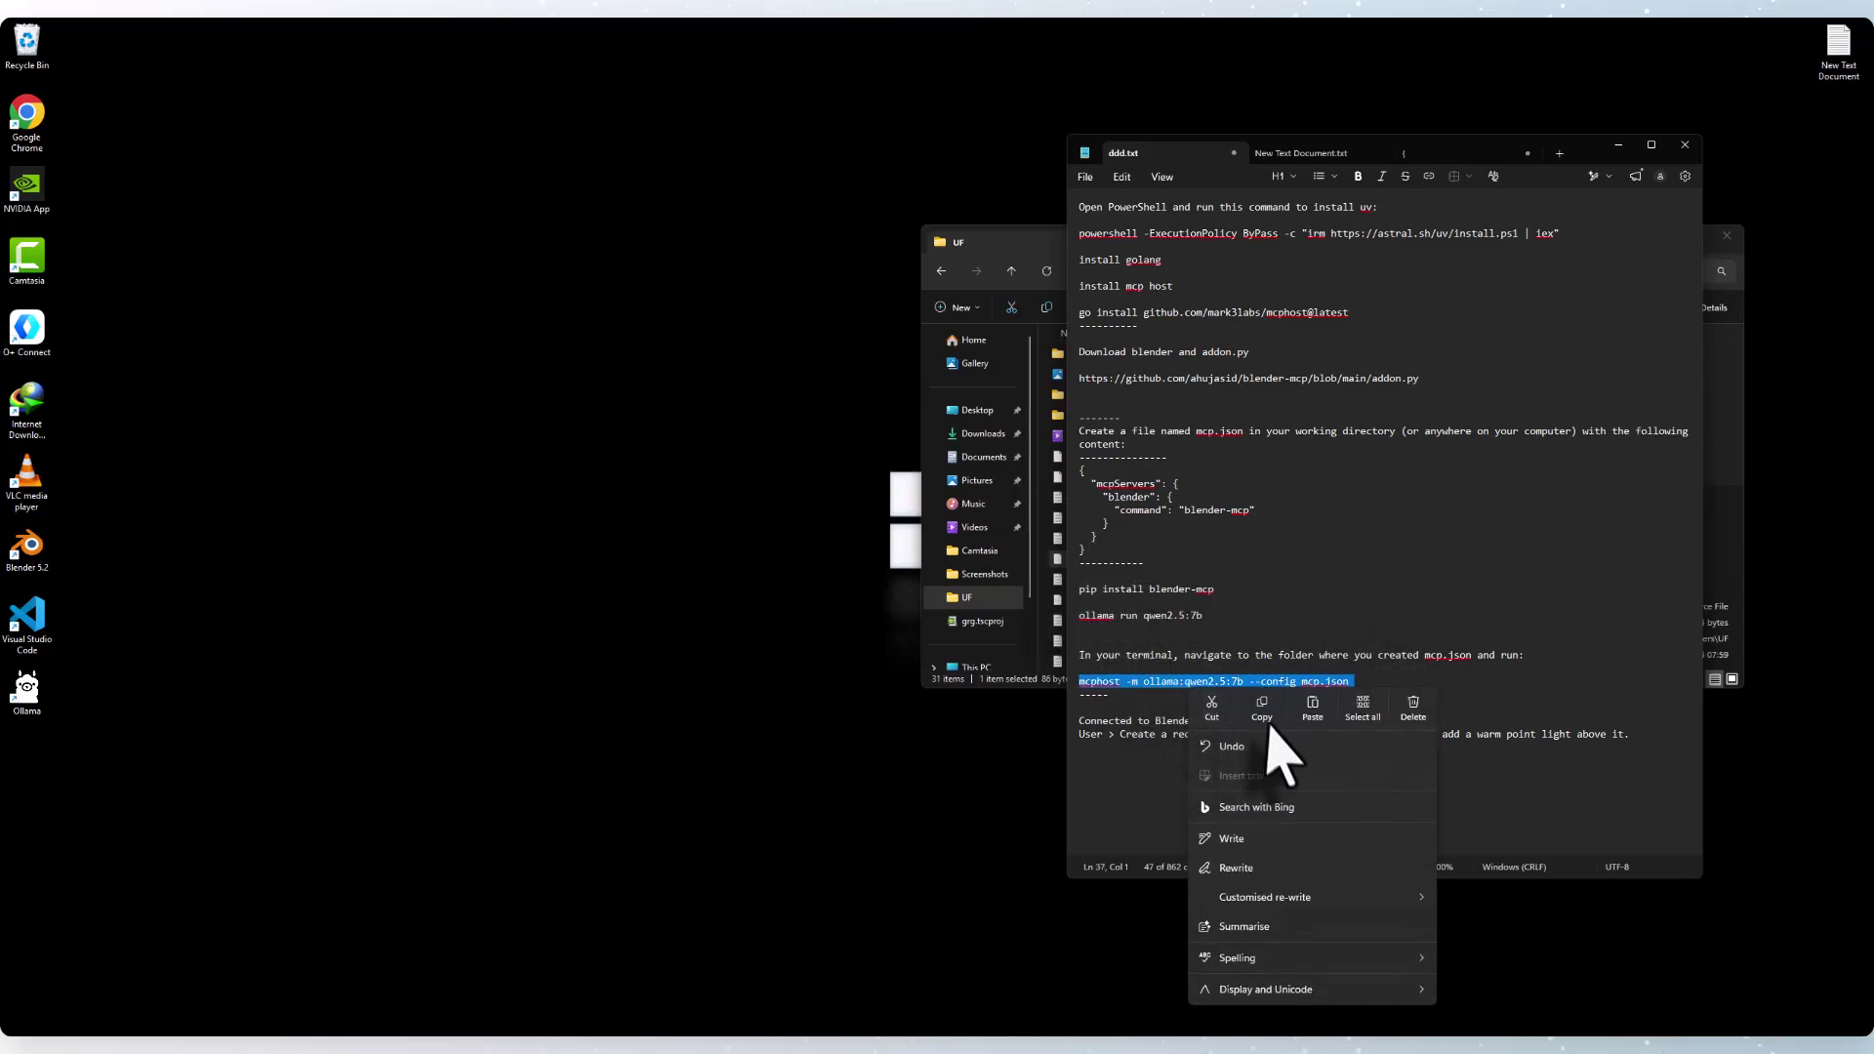
{"action": "left_click", "coordinate": [1259, 724]}
Open a new Command Prompt, run "mcphost -m ollama:qwen2.5:7b --config mcp.json" and submit the prompt "create sphere".
{"action": "left_click", "coordinate": [1114, 1039]}
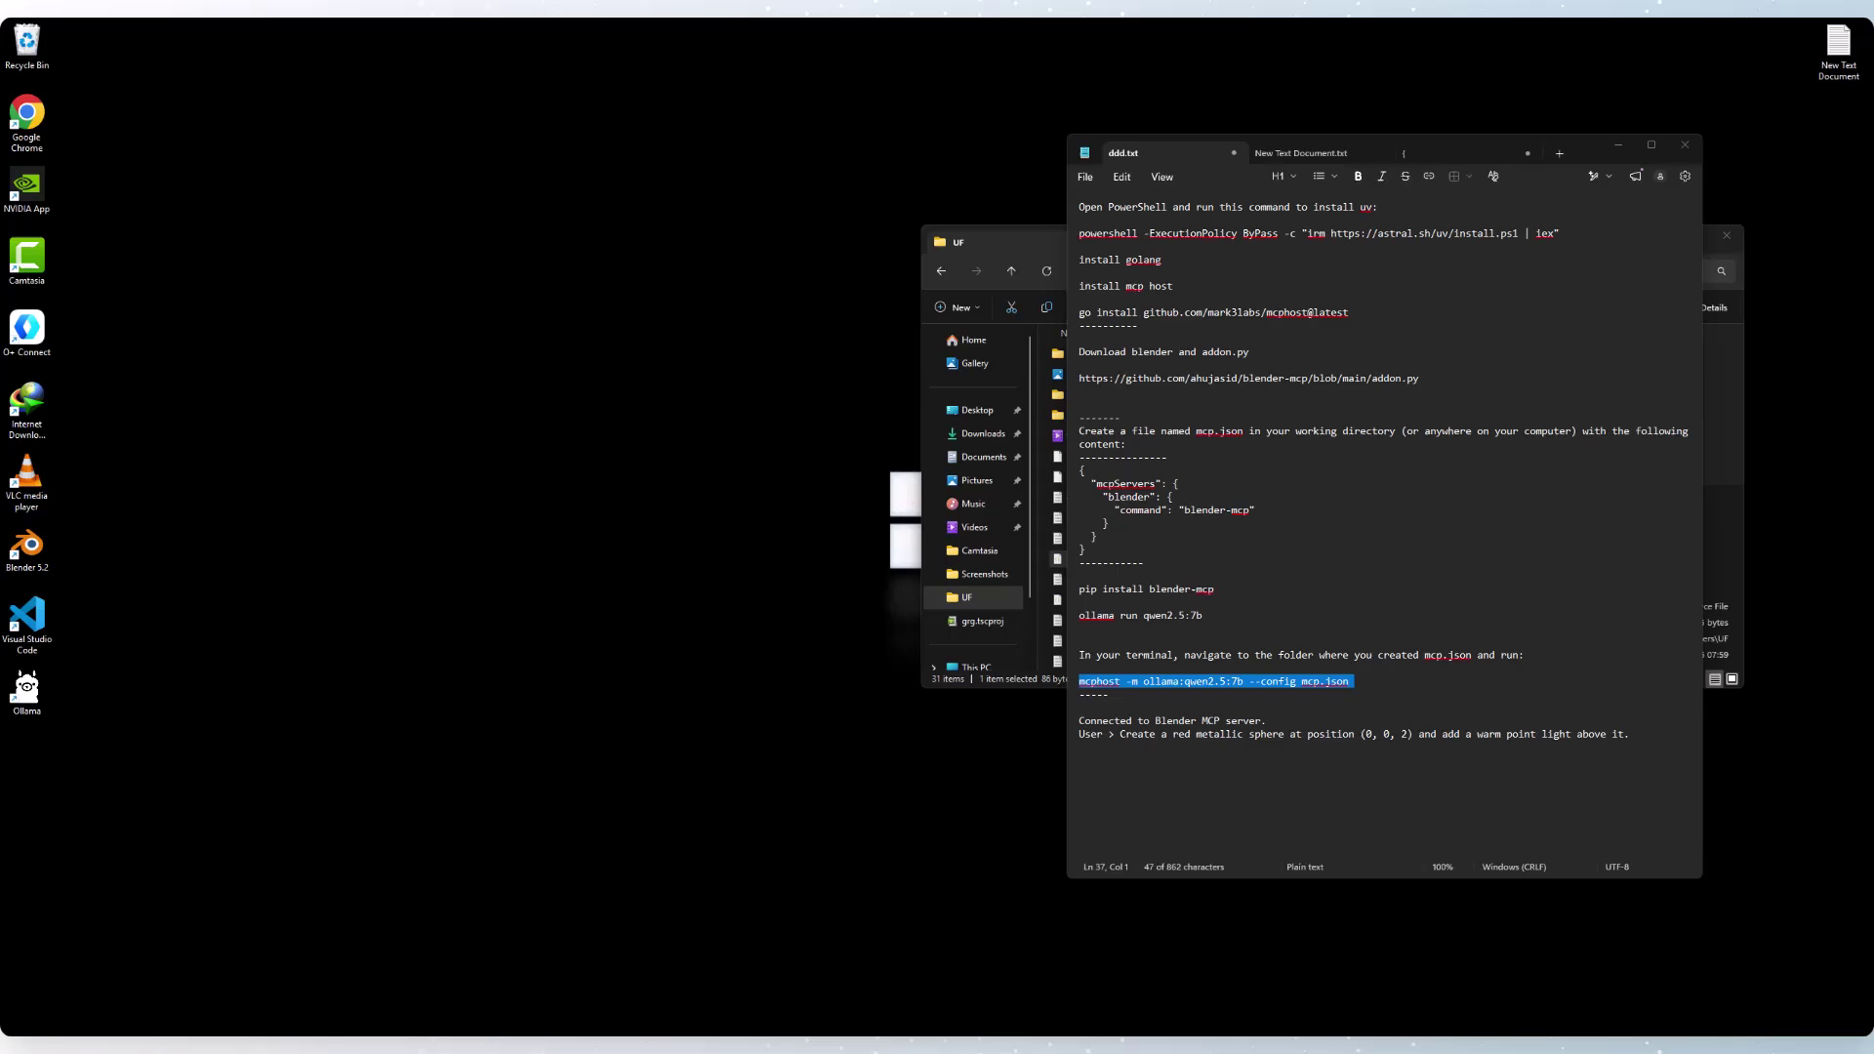
{"action": "left_click", "coordinate": [806, 1030]}
{"action": "left_click", "coordinate": [816, 488]}
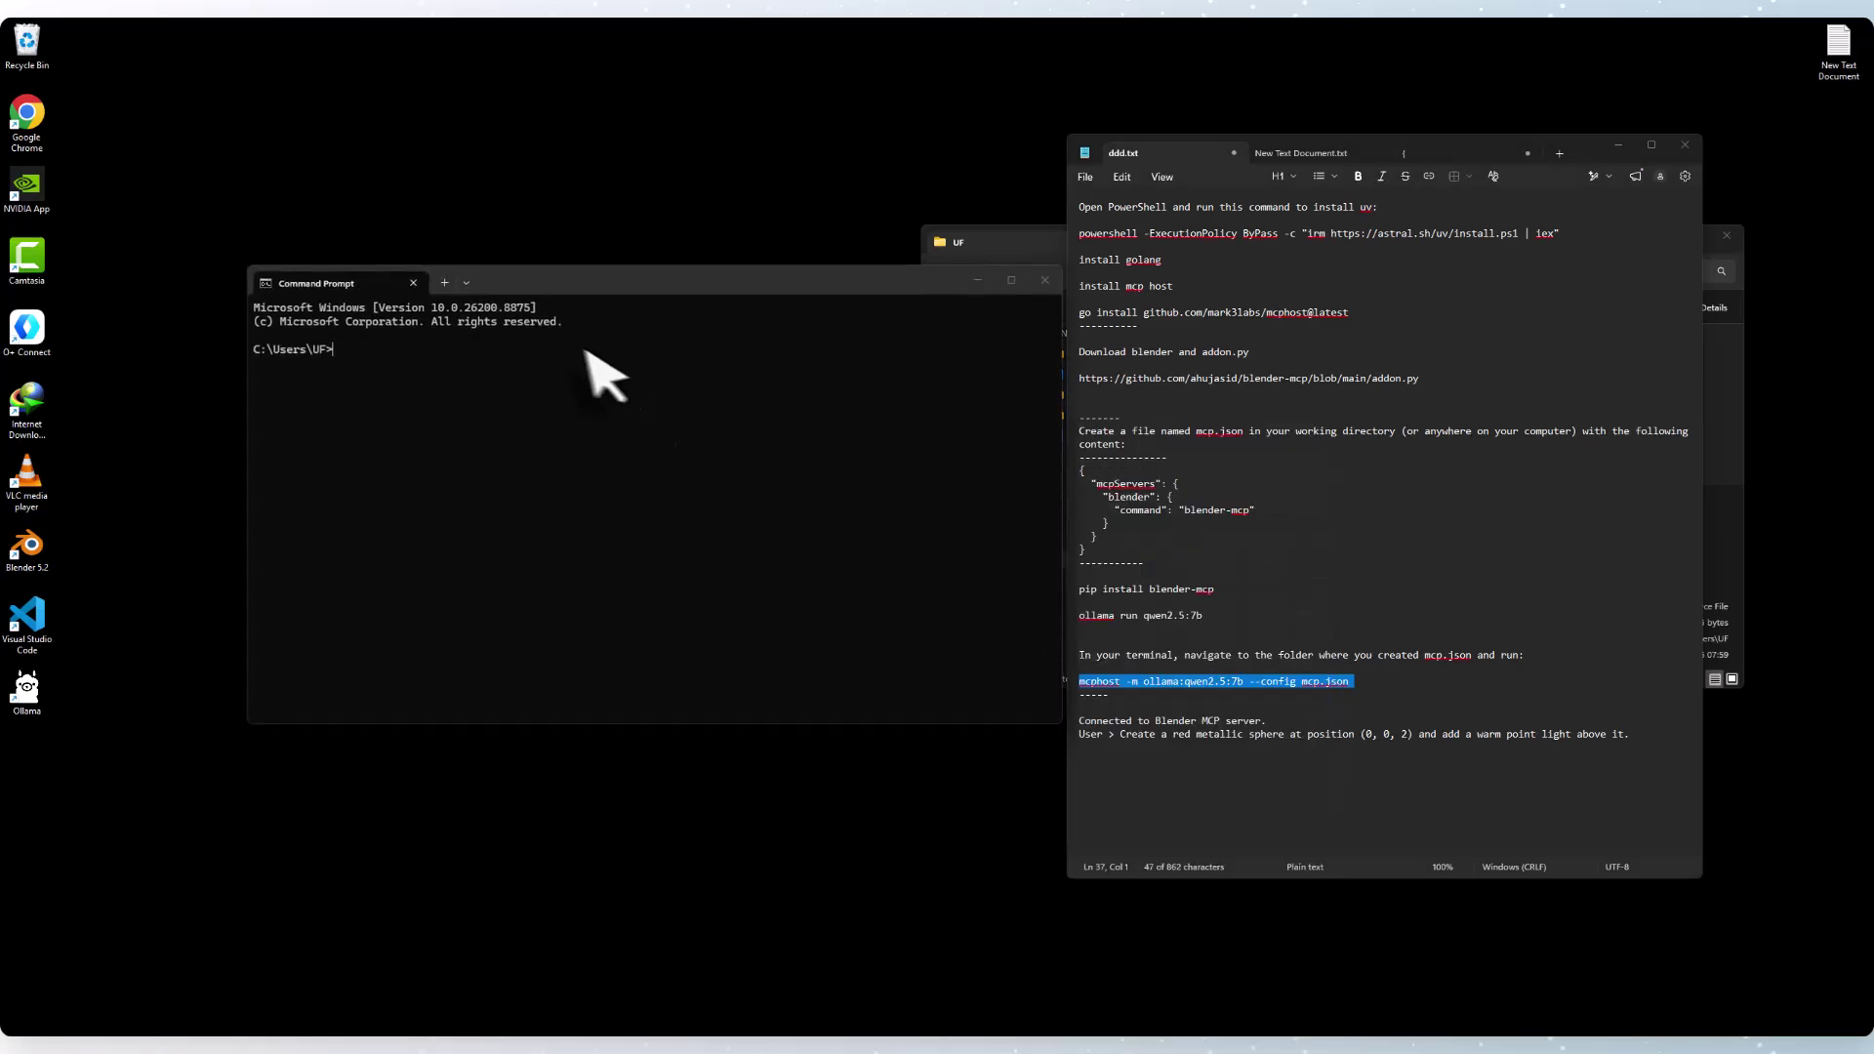
{"action": "key", "text": "ctrl+v"}
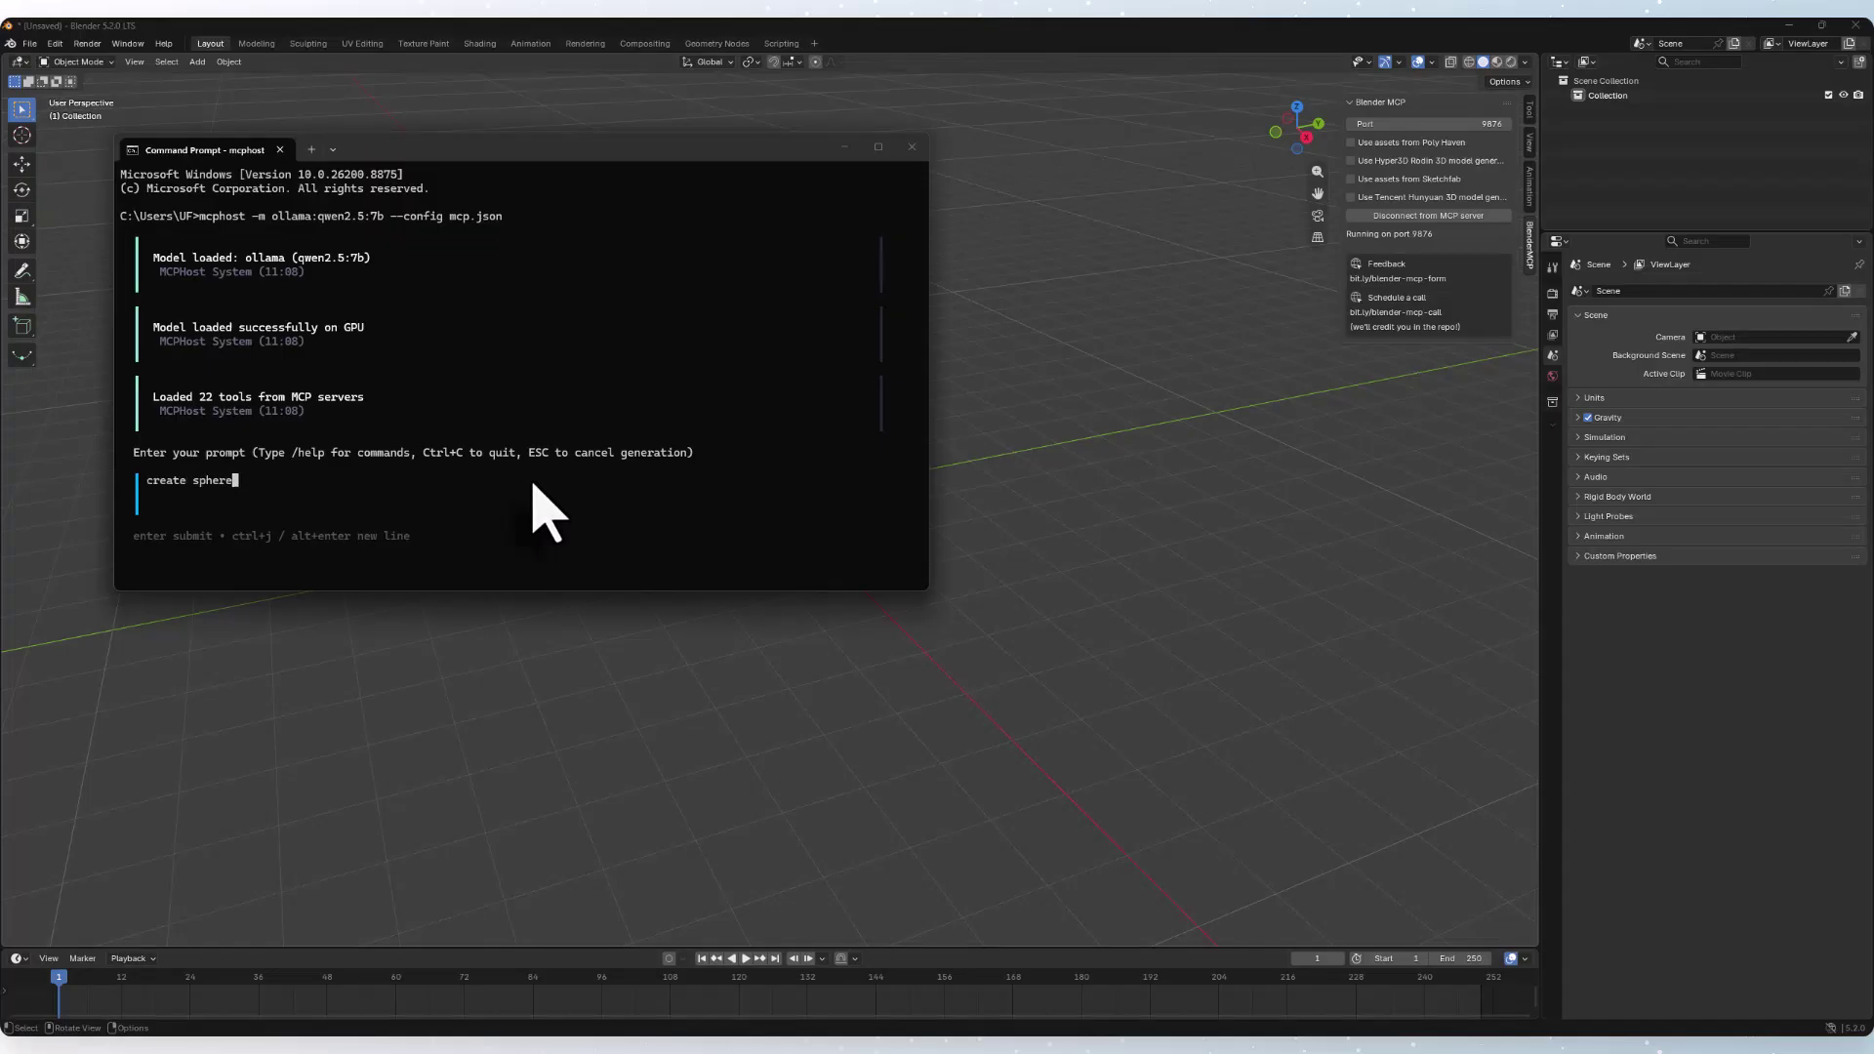
{"action": "key", "text": "Return"}
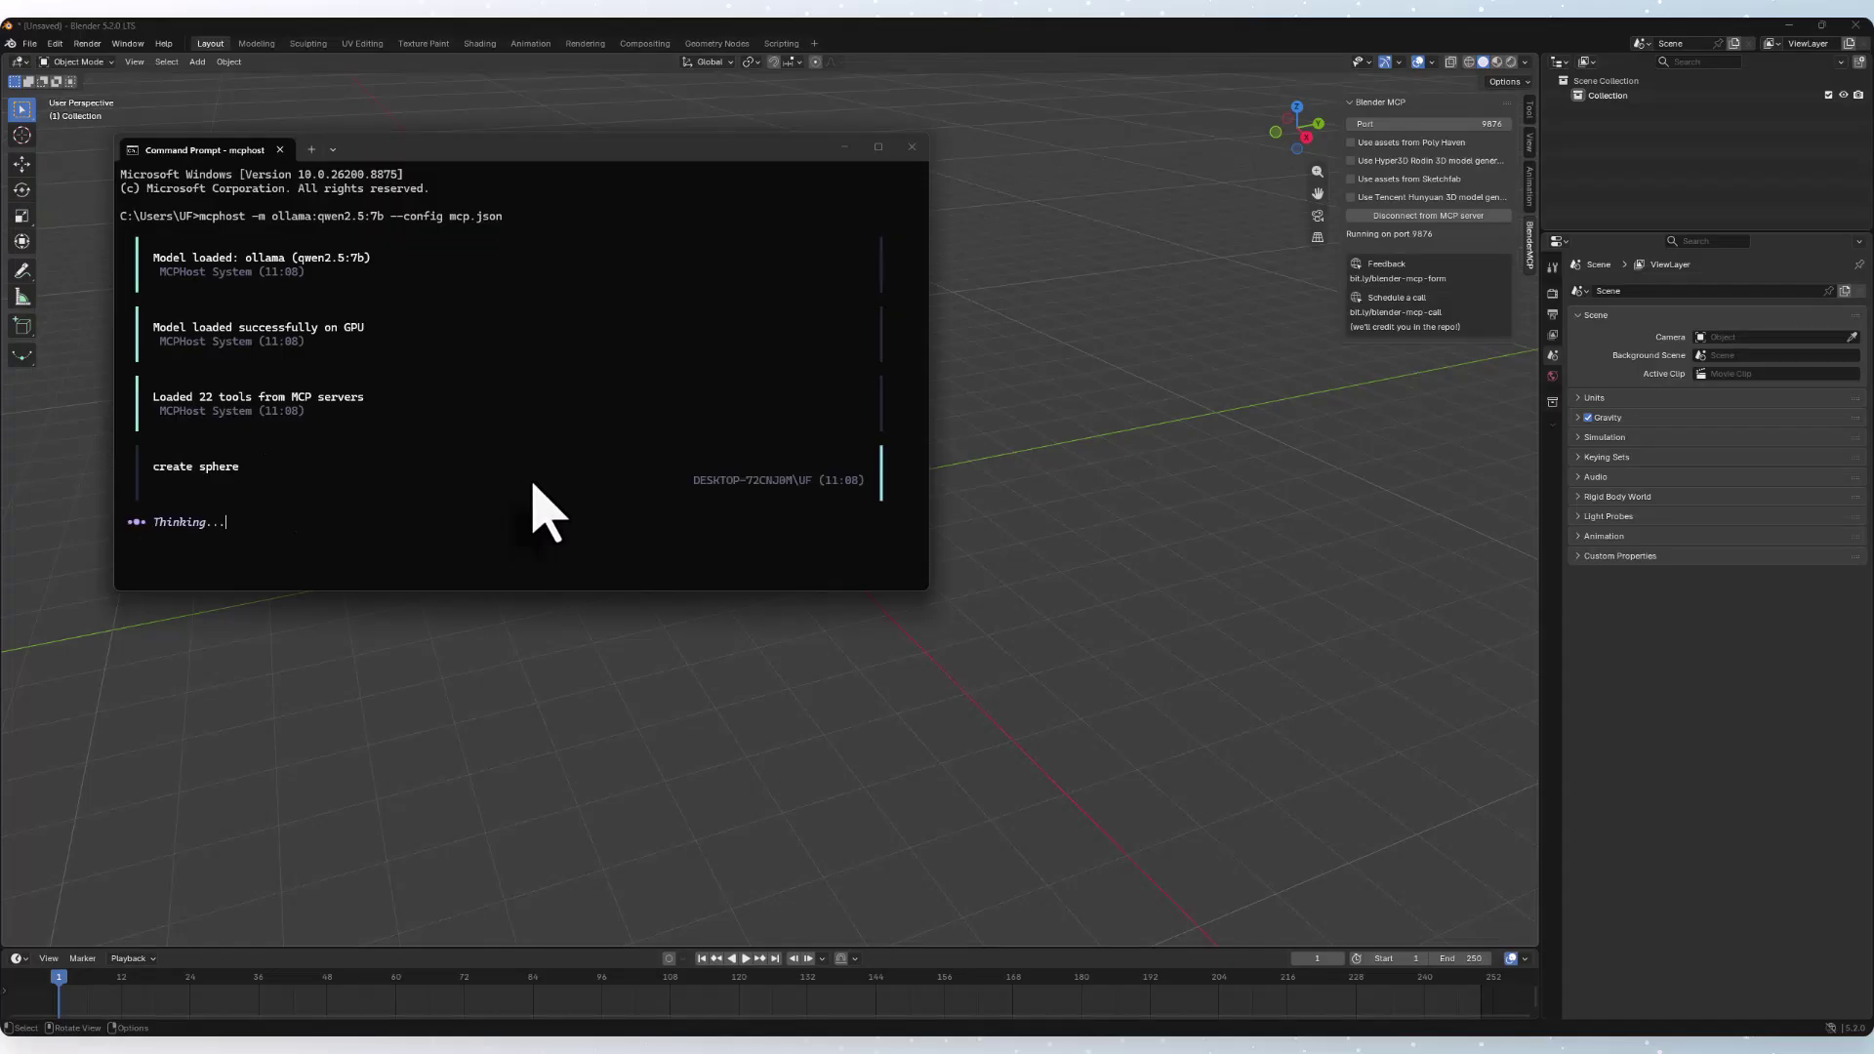